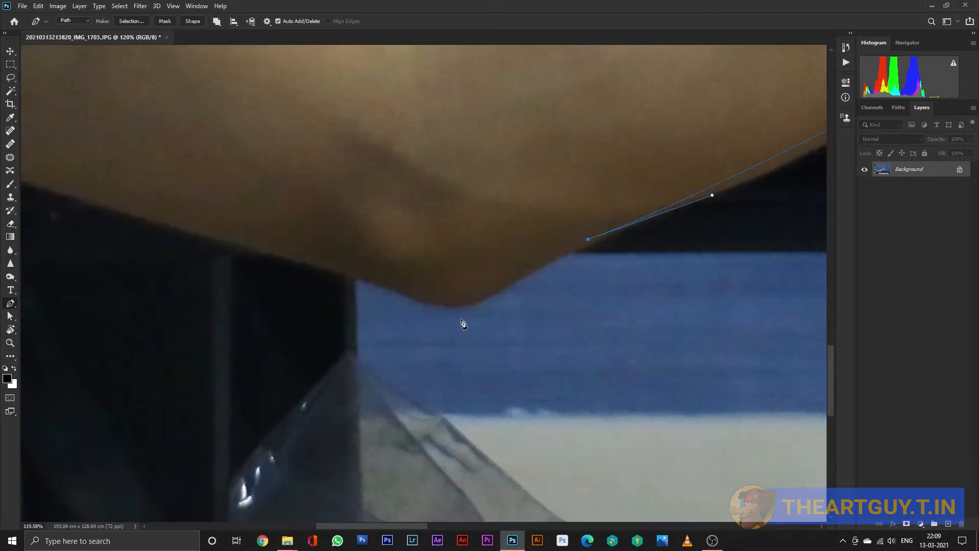
# Finish the Pen path around the arm by tracing beneath the elbow and closing it across the upper arm.
pyautogui.moveTo(318, 268); pyautogui.dragTo(642, 370)
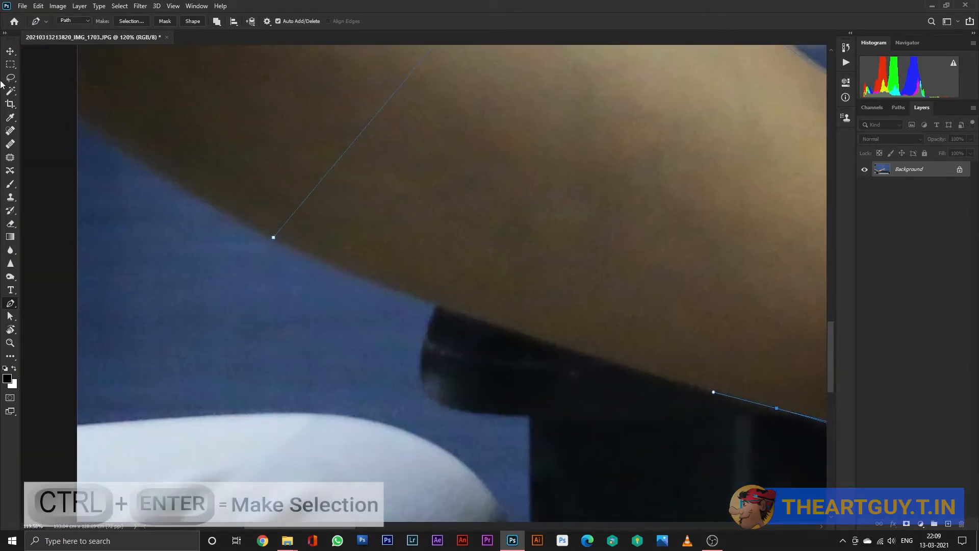
pyautogui.click(273, 238)
pyautogui.scroll(-10, 493, 337)
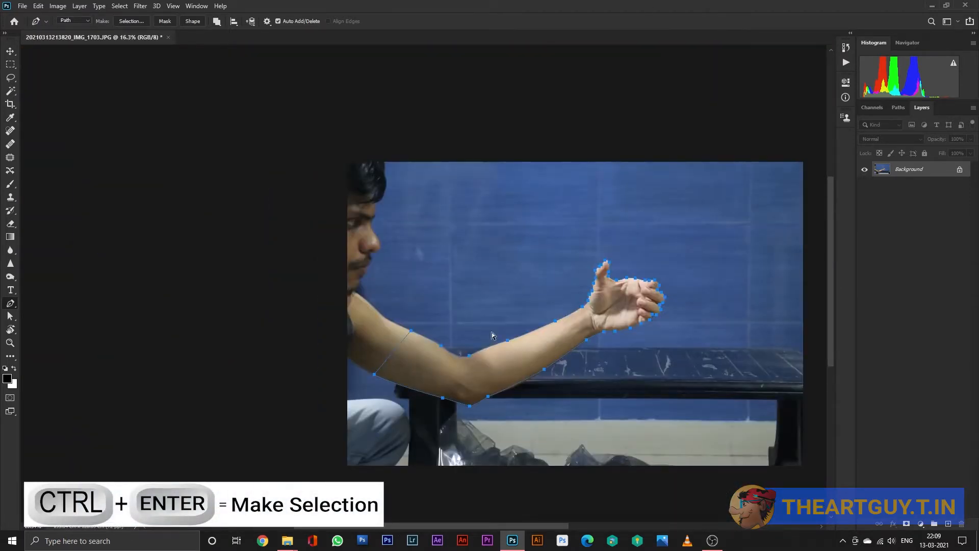
# Convert the arm path to a selection, copy the arm to a new layer and hide the Background layer.
pyautogui.hotkey('ctrl', 'Return')
pyautogui.hotkey('ctrl', 'j')
pyautogui.click(865, 185)
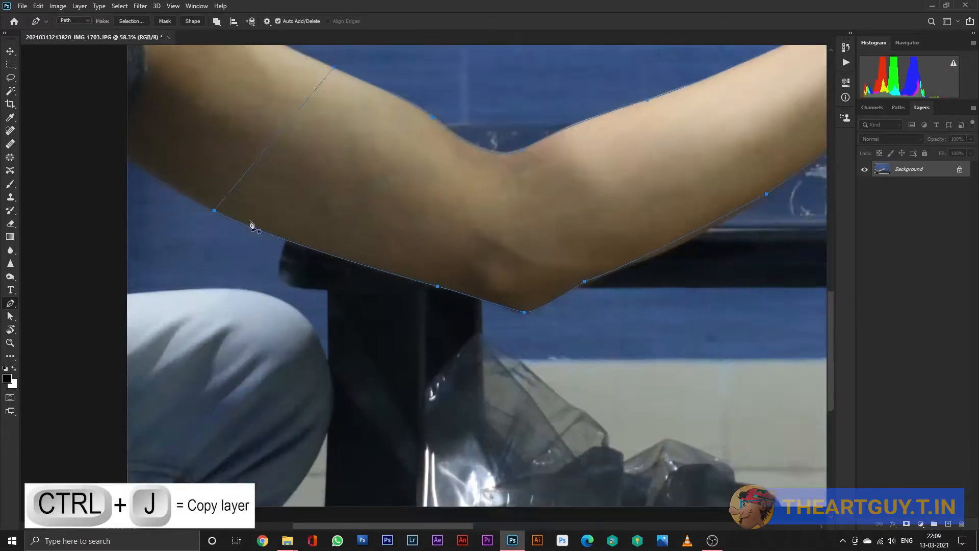
pyautogui.scroll(-10, 493, 337)
pyautogui.hotkey('ctrl', 'Return')
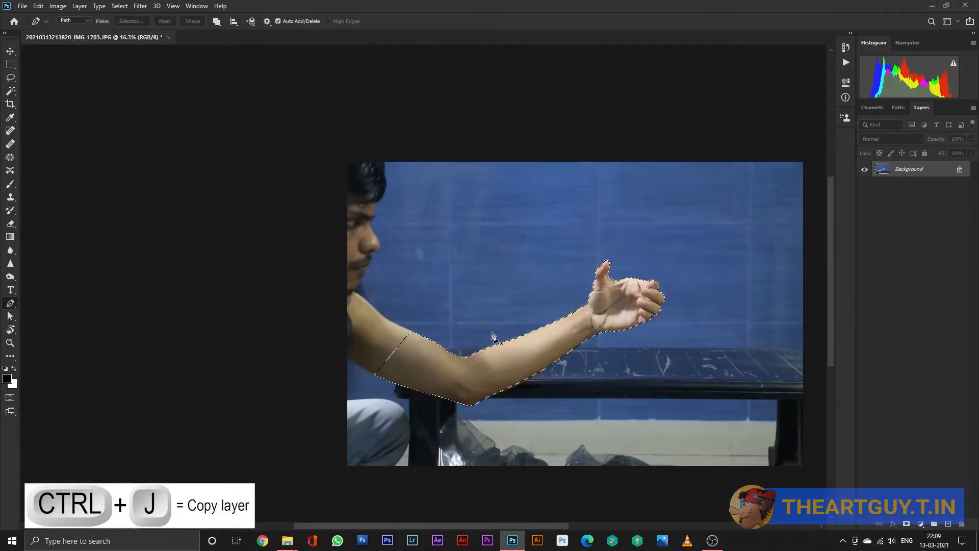
pyautogui.hotkey('ctrl', 'j')
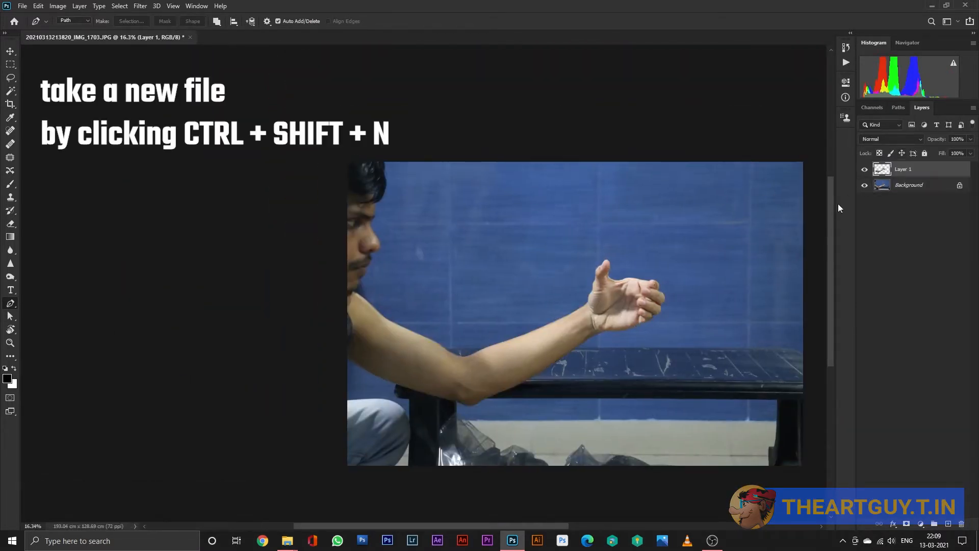
pyautogui.click(866, 186)
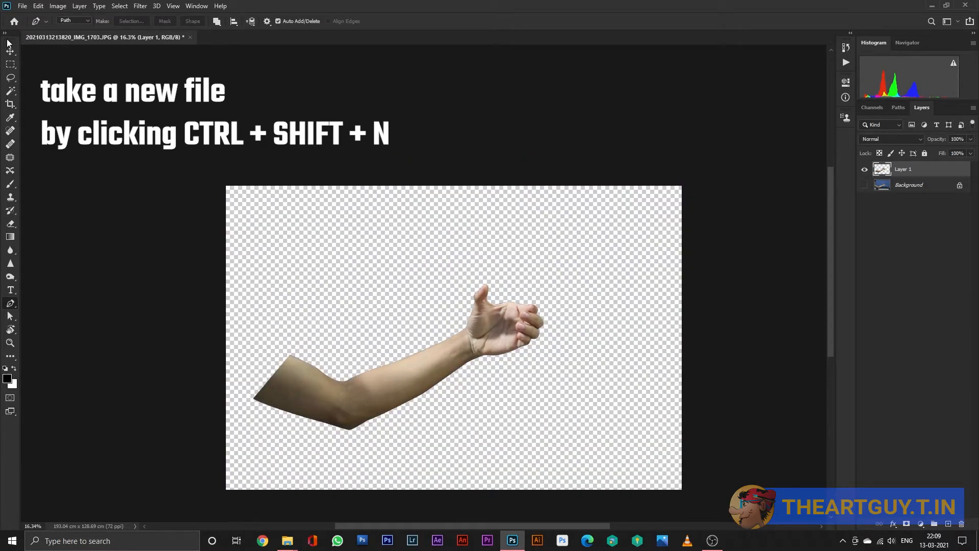
# Select the upper arm up to the elbow with a rectangular marquee and copy it to a new layer.
pyautogui.click(9, 52)
pyautogui.press('m')
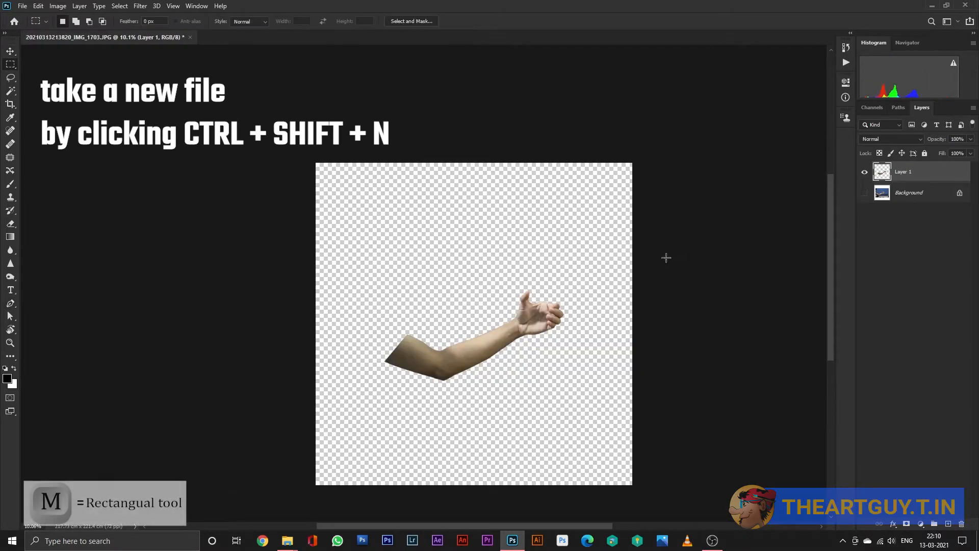
pyautogui.scroll(2, 665, 258)
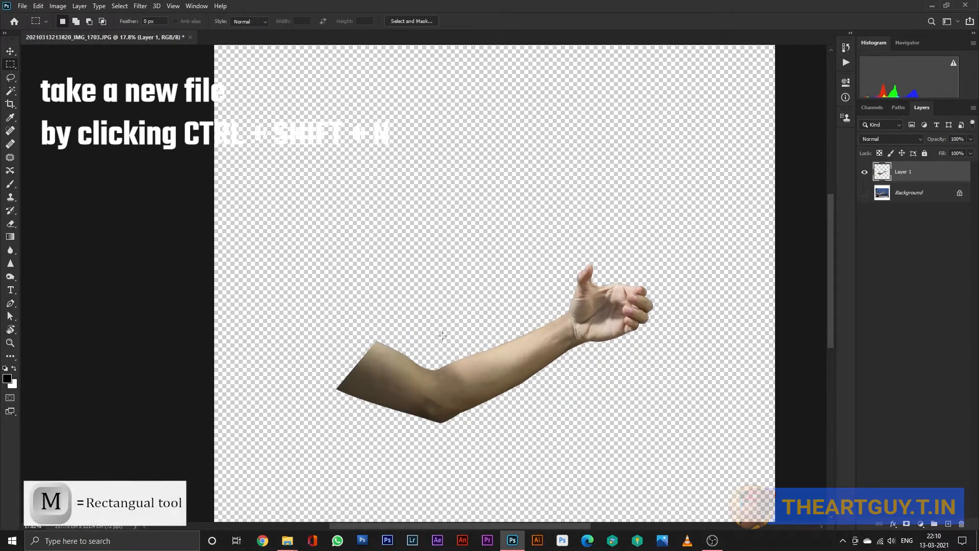
pyautogui.moveTo(329, 285); pyautogui.dragTo(442, 485)
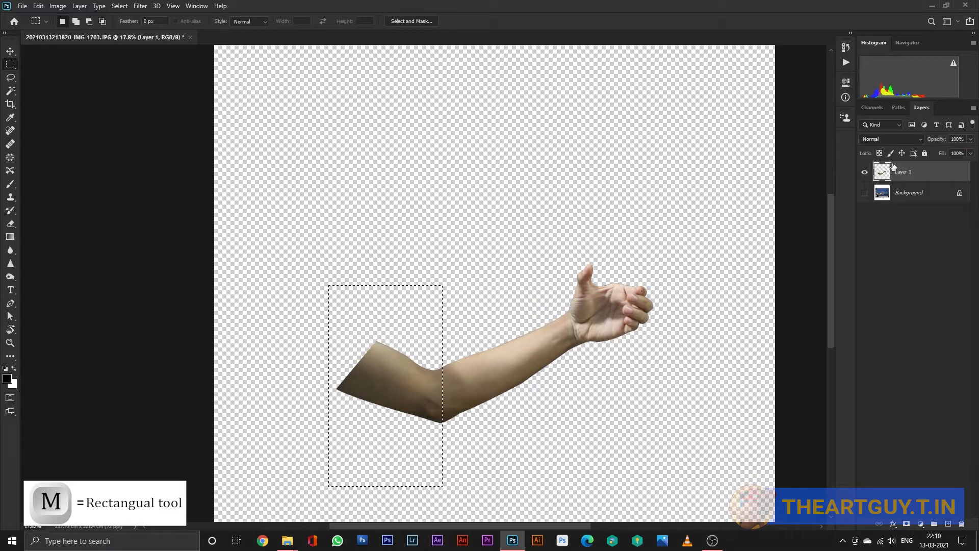
pyautogui.hotkey('ctrl', 'j')
# Transform the upper-arm copy, rotating it upward about 31° at the elbow, enlarging it and skewing it horizontally about 9°.
pyautogui.hotkey('ctrl', 't')
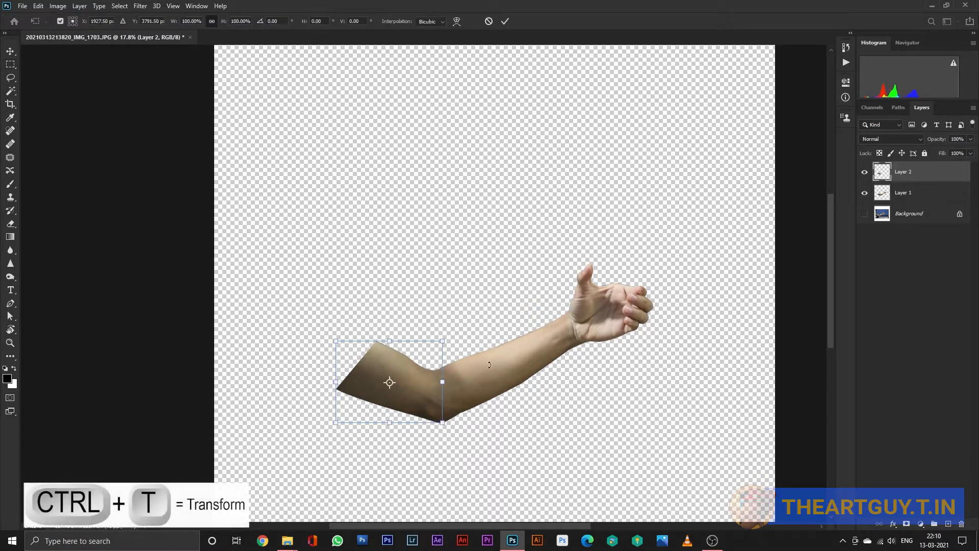
pyautogui.moveTo(332, 377); pyautogui.dragTo(443, 272)
pyautogui.moveTo(493, 298); pyautogui.dragTo(500, 317)
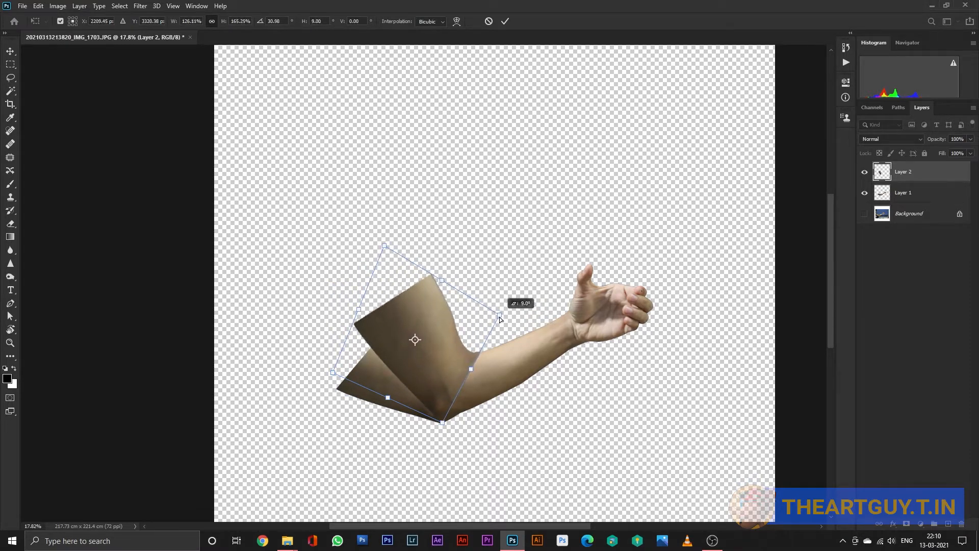
pyautogui.press('Return')
# On a duplicate of Layer 1 with the original hidden, draw a Pen path around the leftover upper arm, following the rotated piece's lower edge.
pyautogui.press('m')
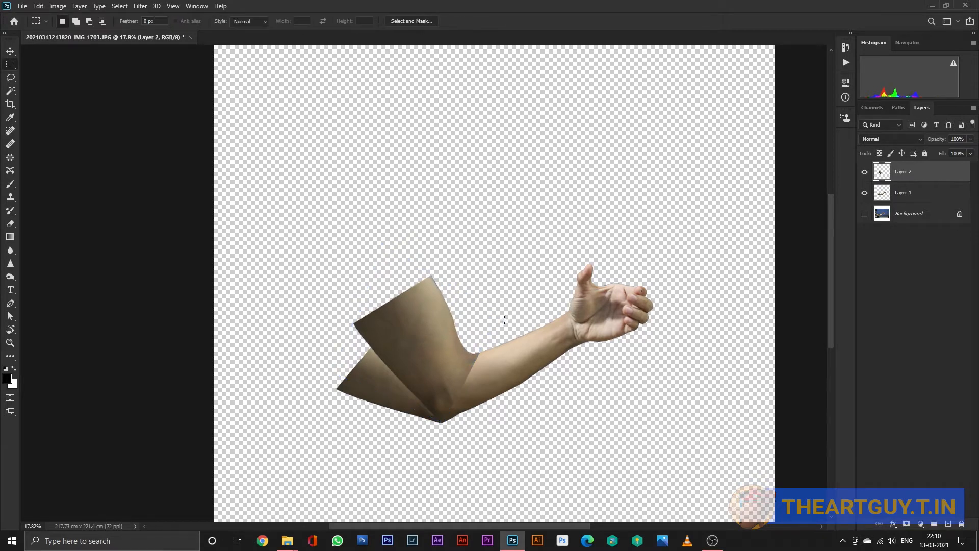
pyautogui.click(923, 193)
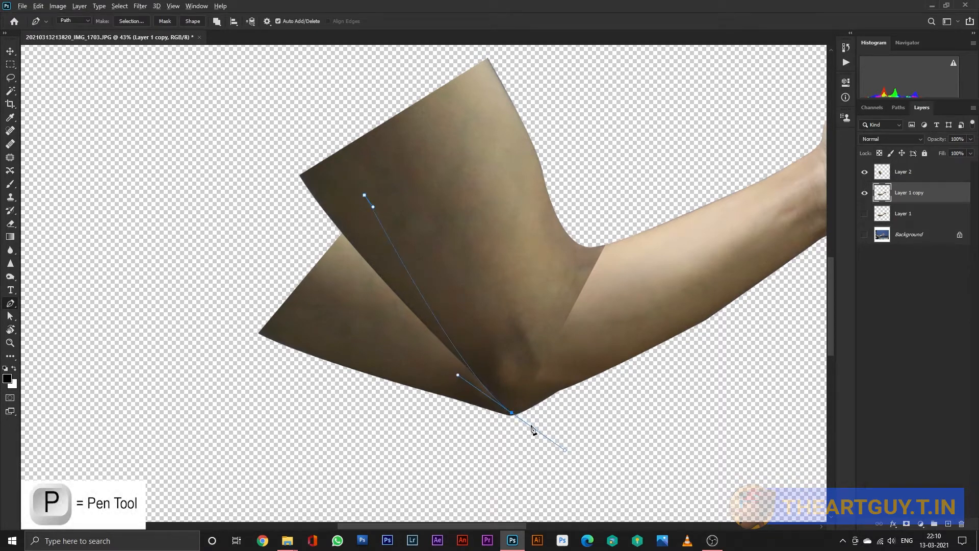
pyautogui.keyDown('alt'); pyautogui.click(511, 413); pyautogui.keyUp('alt')
pyautogui.moveTo(522, 437); pyautogui.dragTo(501, 448)
pyautogui.moveTo(420, 441); pyautogui.dragTo(377, 431)
pyautogui.moveTo(285, 397); pyautogui.dragTo(267, 360)
pyautogui.moveTo(233, 311); pyautogui.dragTo(232, 299)
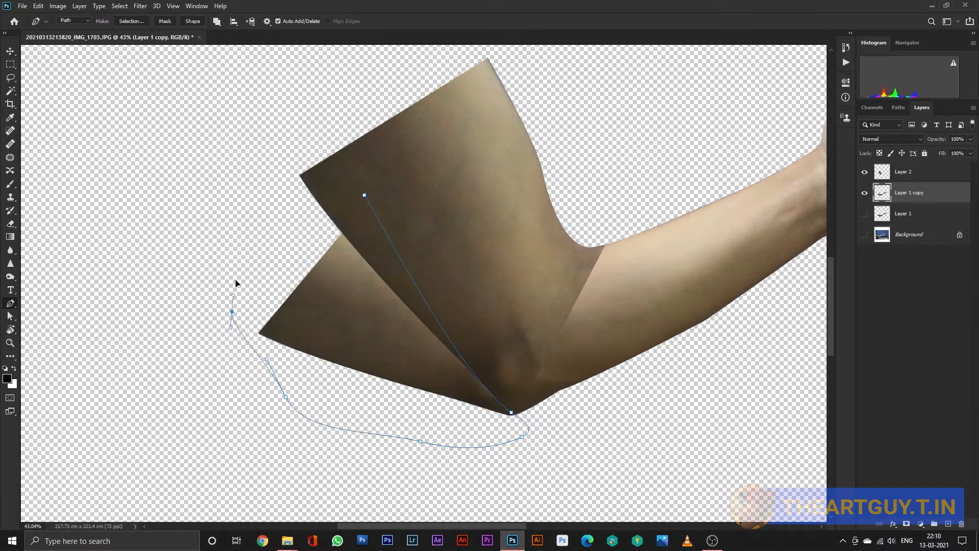
# Convert the path to a selection, feather it by 0.9 pixels and delete the leftover upper arm from Layer 1 copy.
pyautogui.hotkey('ctrl', 'Return')
pyautogui.hotkey('shift', 'F6')
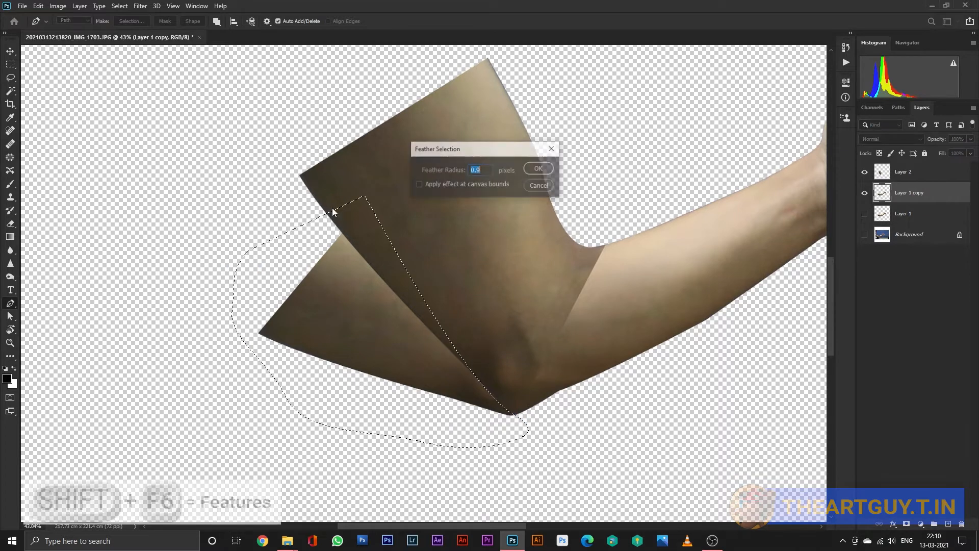
pyautogui.press('Return')
pyautogui.press('Delete')
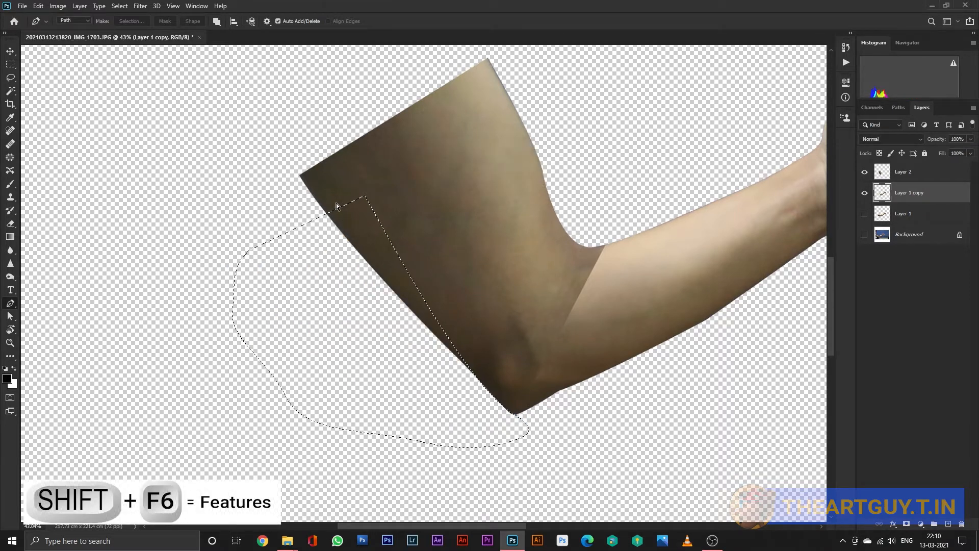
pyautogui.hotkey('ctrl', 'd')
pyautogui.hotkey('ctrl', '0')
pyautogui.moveTo(502, 283); pyautogui.dragTo(518, 351)
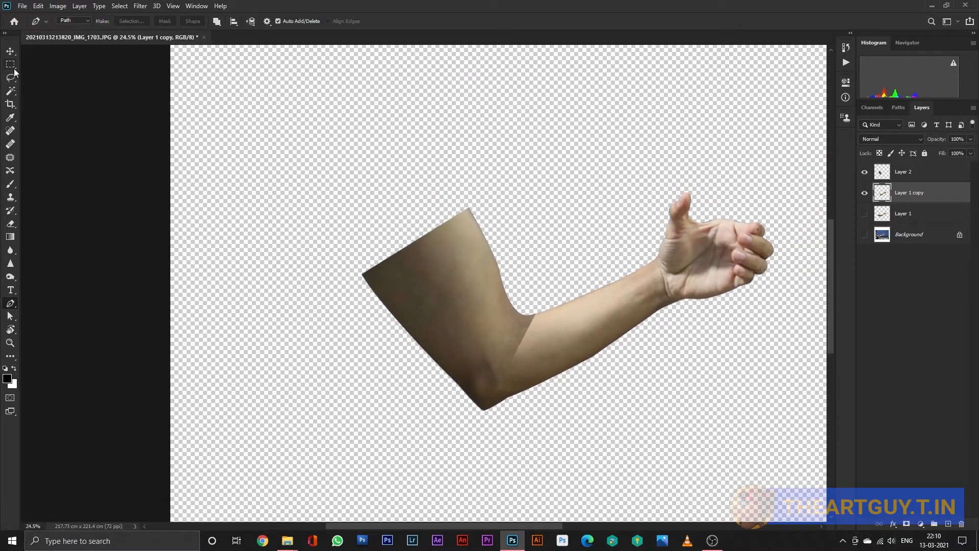
# Erase the hard edge of the Layer 2 upper arm with a soft size-200 Eraser to blend it into the forearm at the inner elbow.
pyautogui.click(14, 53)
pyautogui.scroll(8, 580, 388)
pyautogui.click(405, 354)
pyautogui.press('e')
pyautogui.scroll(4, 570, 251)
pyautogui.moveTo(575, 197); pyautogui.dragTo(496, 396)
pyautogui.hotkey('ctrl', 'z')
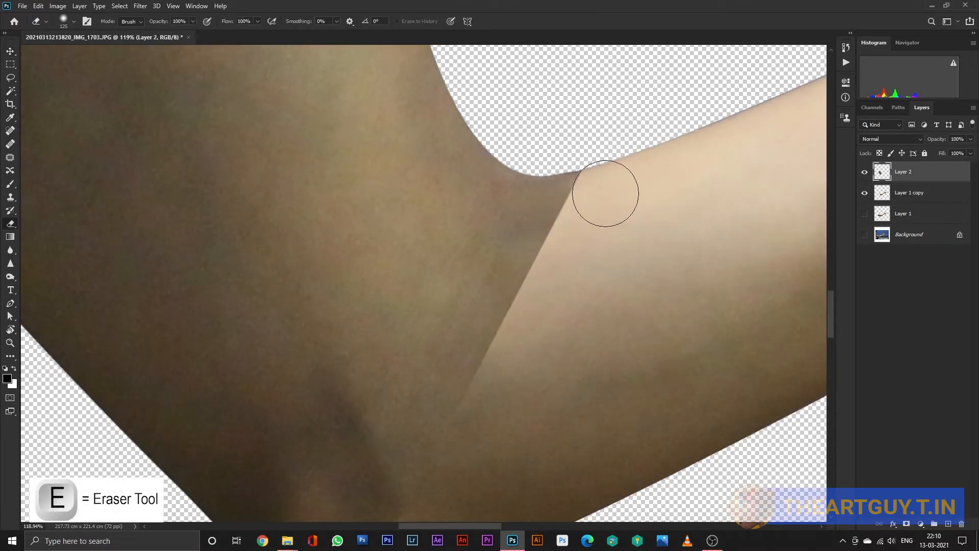
pyautogui.moveTo(532, 334)
pyautogui.mouseDown()
pyautogui.moveTo(548, 278)
pyautogui.moveTo(535, 290)
pyautogui.moveTo(518, 276)
pyautogui.mouseUp()
pyautogui.press(']')
pyautogui.press(']')
pyautogui.scroll(5, 551, 291)
pyautogui.moveTo(577, 289); pyautogui.dragTo(500, 471)
pyautogui.moveTo(601, 315)
pyautogui.mouseDown()
pyautogui.moveTo(599, 289)
pyautogui.moveTo(568, 409)
pyautogui.mouseUp()
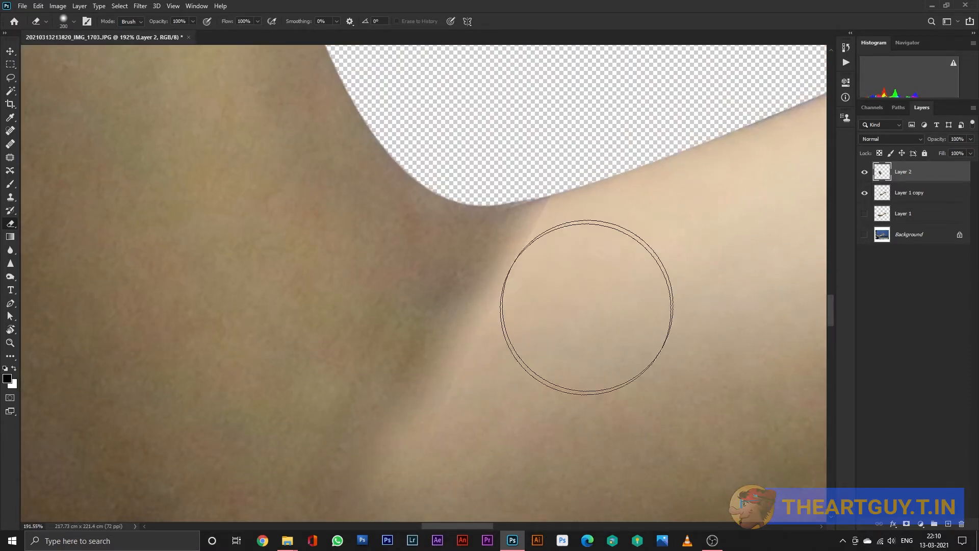
# Open the Liquify filter for the Layer 2 upper arm.
pyautogui.scroll(-10, 640, 258)
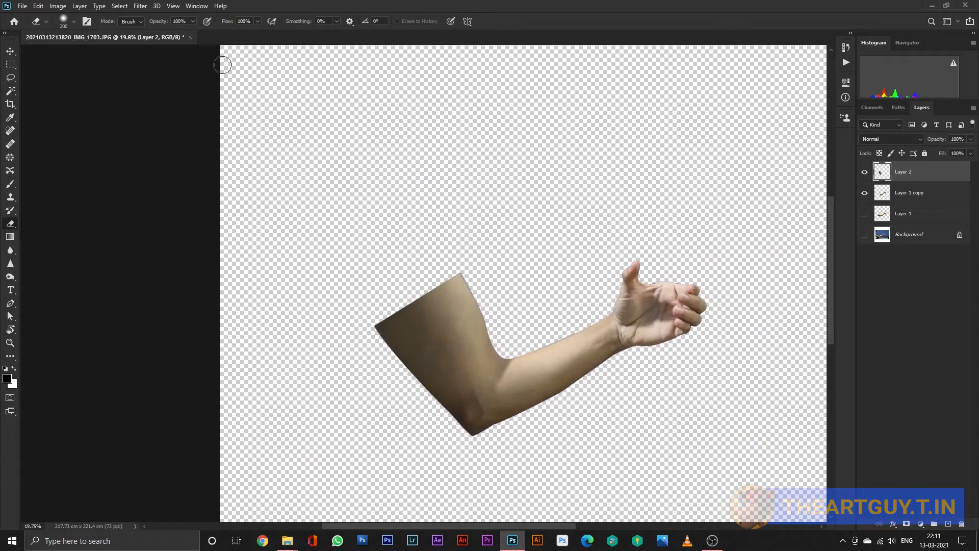
pyautogui.click(13, 51)
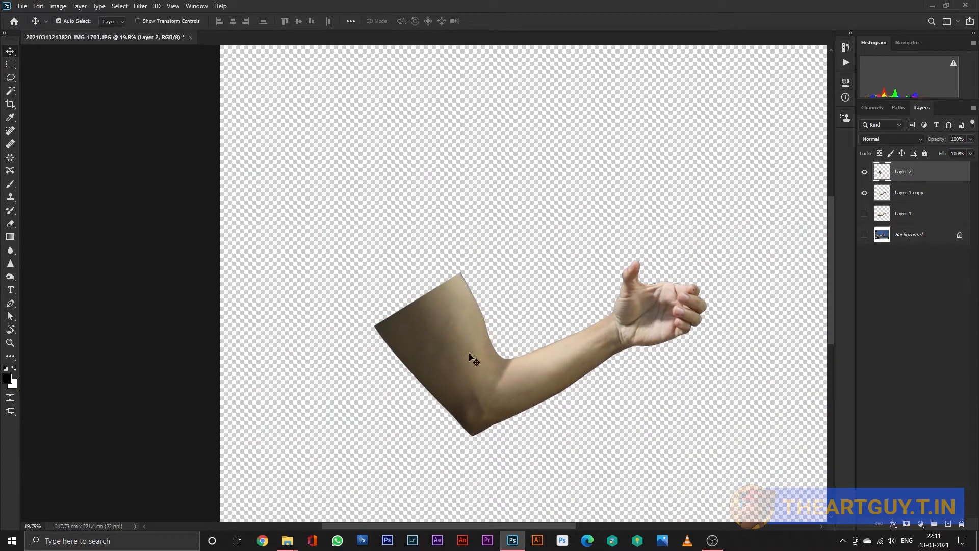
pyautogui.click(141, 6)
pyautogui.click(153, 85)
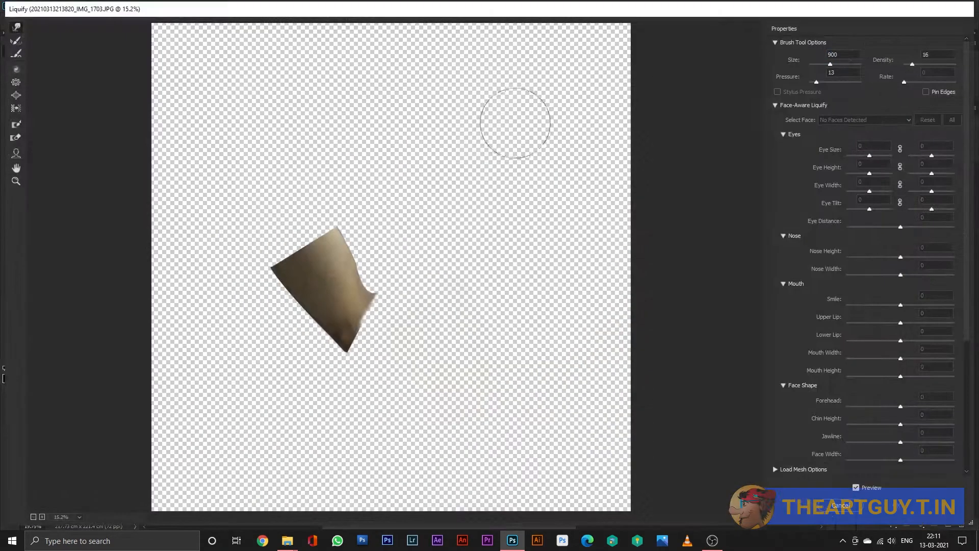
# Try to shrink the upper-arm piece's elbow tip with the Pucker tool at brush size 1400.
pyautogui.click(16, 82)
pyautogui.press('[')
pyautogui.press('[')
pyautogui.press('[')
pyautogui.press('[')
pyautogui.press('[')
pyautogui.press('[')
pyautogui.press('[')
pyautogui.press('[')
pyautogui.click(348, 335)
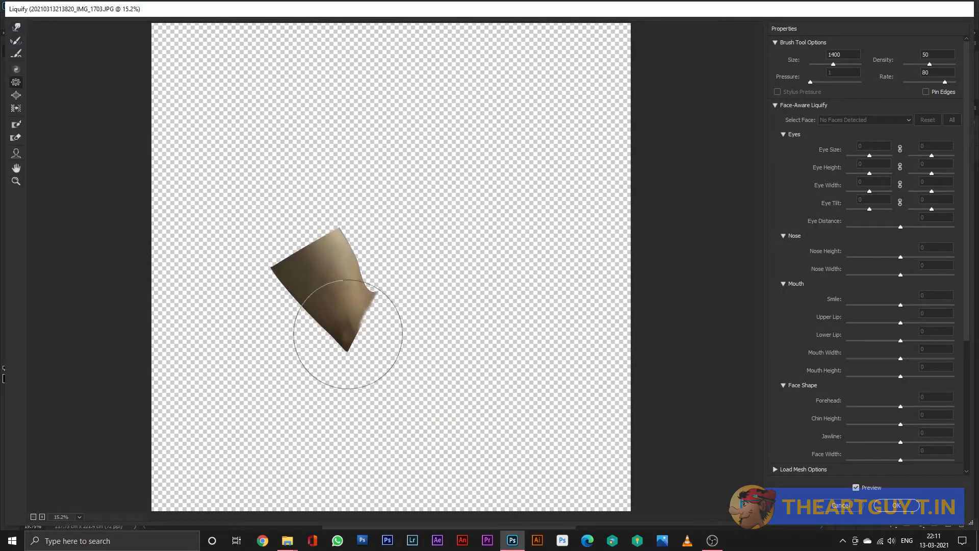
pyautogui.click(349, 371)
pyautogui.hotkey('ctrl', 'z')
# Push the upper-arm piece's pointed elbow tip upward with the Forward Warp tool to round it, and apply the Liquify filter.
pyautogui.click(16, 27)
pyautogui.moveTo(350, 382)
pyautogui.mouseDown()
pyautogui.moveTo(354, 349)
pyautogui.moveTo(367, 344)
pyautogui.mouseUp()
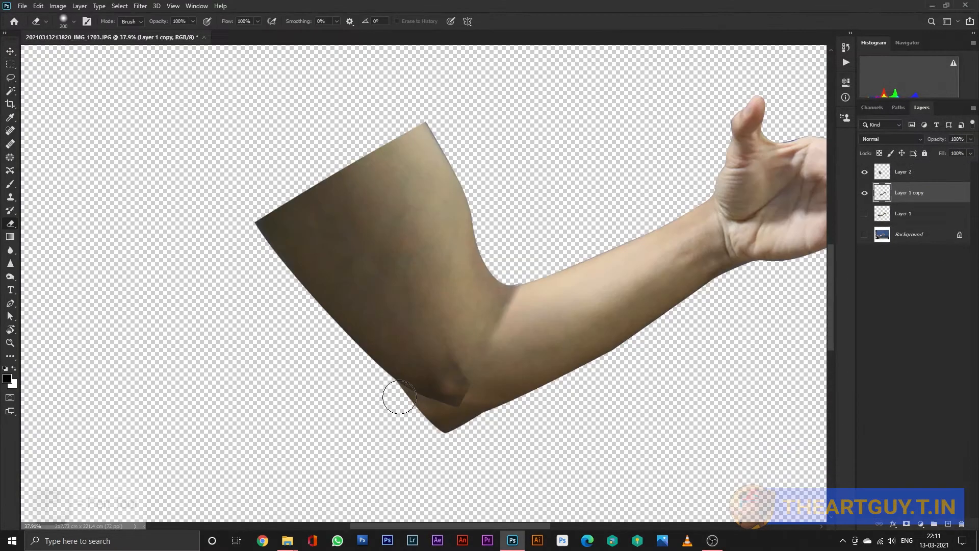
# Draw a Pen path on Layer 1 copy around the elbow protruding below the reshaped upper arm, with a smooth curve along the new elbow.
pyautogui.press('p')
pyautogui.scroll(3, 399, 396)
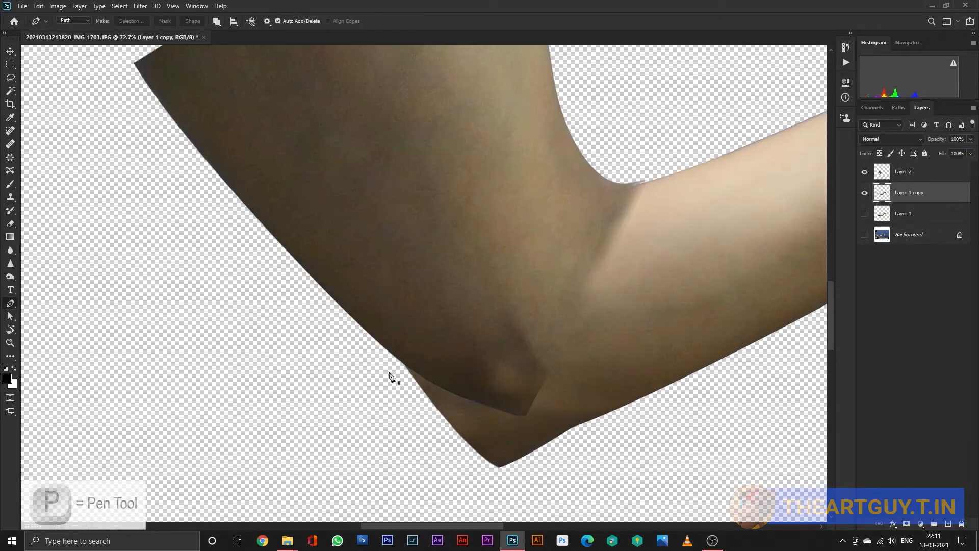
pyautogui.moveTo(456, 399); pyautogui.dragTo(362, 341)
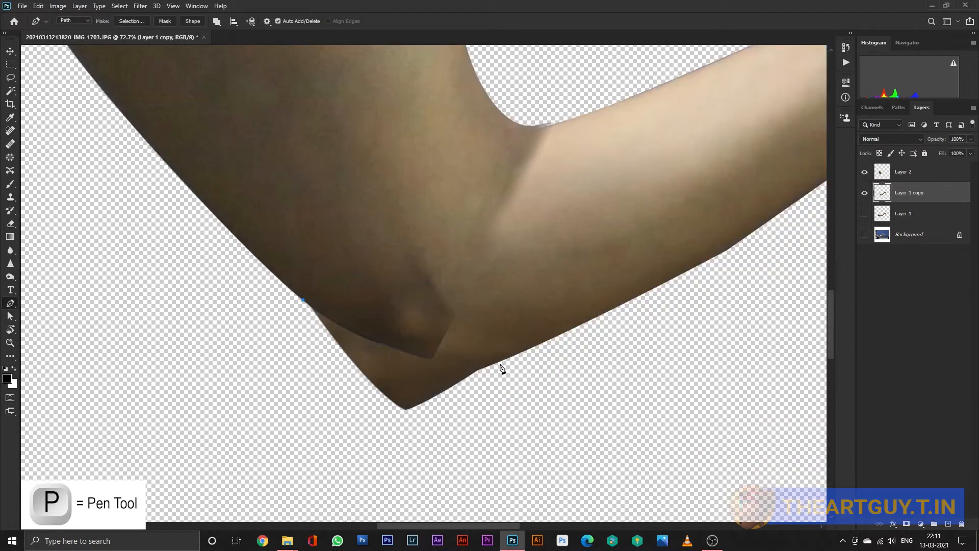
pyautogui.moveTo(500, 359); pyautogui.dragTo(591, 338)
pyautogui.hotkey('ctrl', 'z')
pyautogui.moveTo(506, 357); pyautogui.dragTo(605, 333)
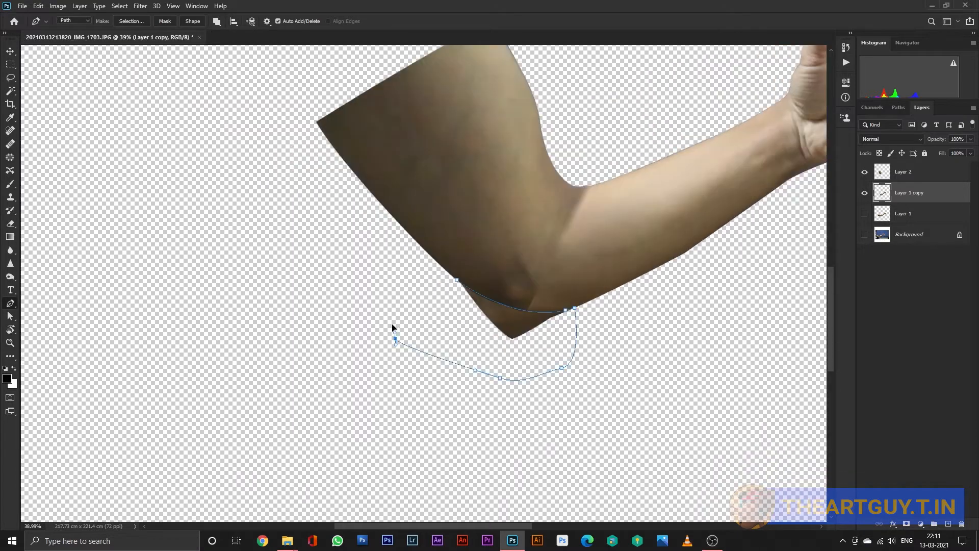
# Convert the path to a selection, delete the protruding elbow tip from Layer 1 copy and deselect.
pyautogui.hotkey('ctrl', 'Return')
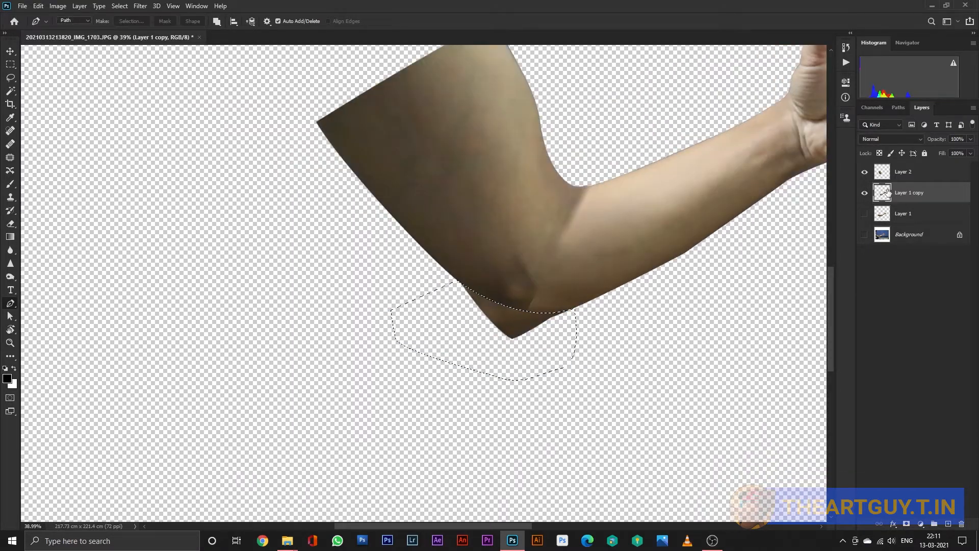
pyautogui.press('Delete')
pyautogui.hotkey('ctrl', 'd')
pyautogui.scroll(-5, 622, 345)
pyautogui.moveTo(682, 324); pyautogui.dragTo(592, 350)
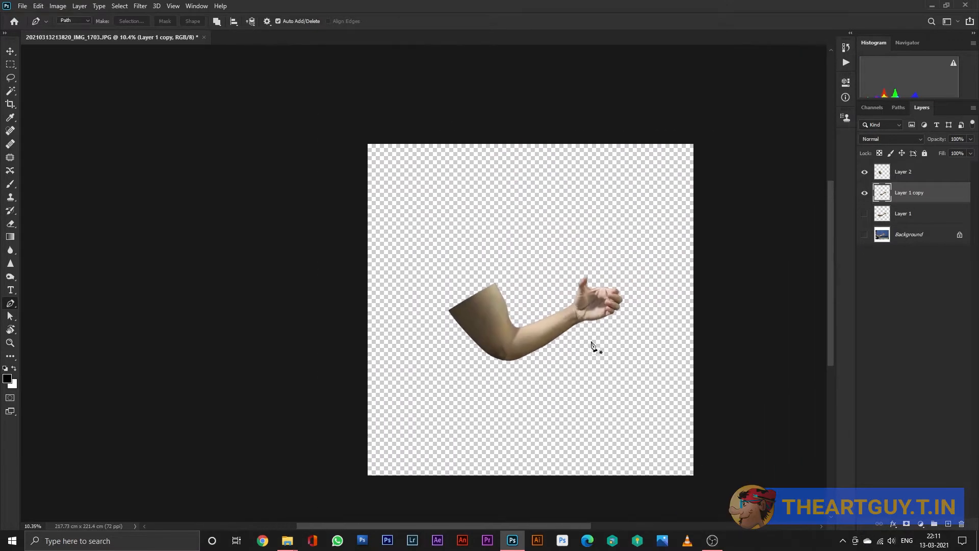
pyautogui.scroll(2, 592, 350)
# Erase the dark seam on the Layer 2 upper arm at the bottom of the elbow to blend it with the forearm.
pyautogui.click(10, 55)
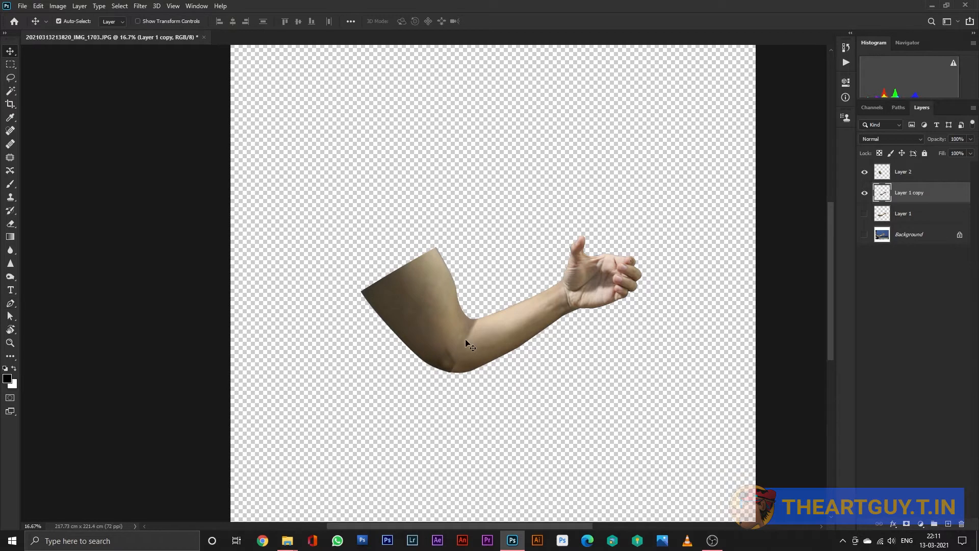
pyautogui.click(470, 327)
pyautogui.scroll(5, 457, 364)
pyautogui.press('e')
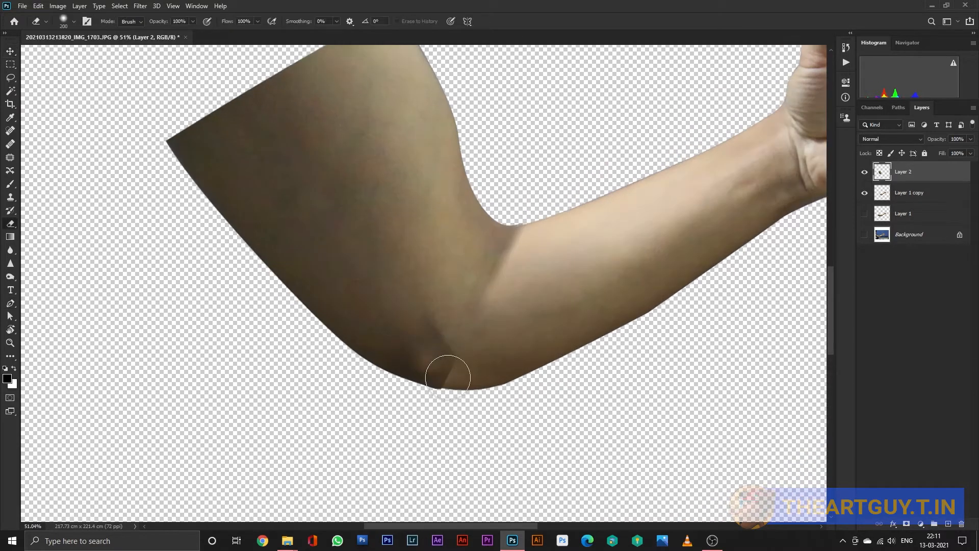
pyautogui.hotkey('ctrl', '0')
# Warp the Layer 2 upper-arm piece by pulling its upper inner corner slightly inward, and apply the transform.
pyautogui.press('v')
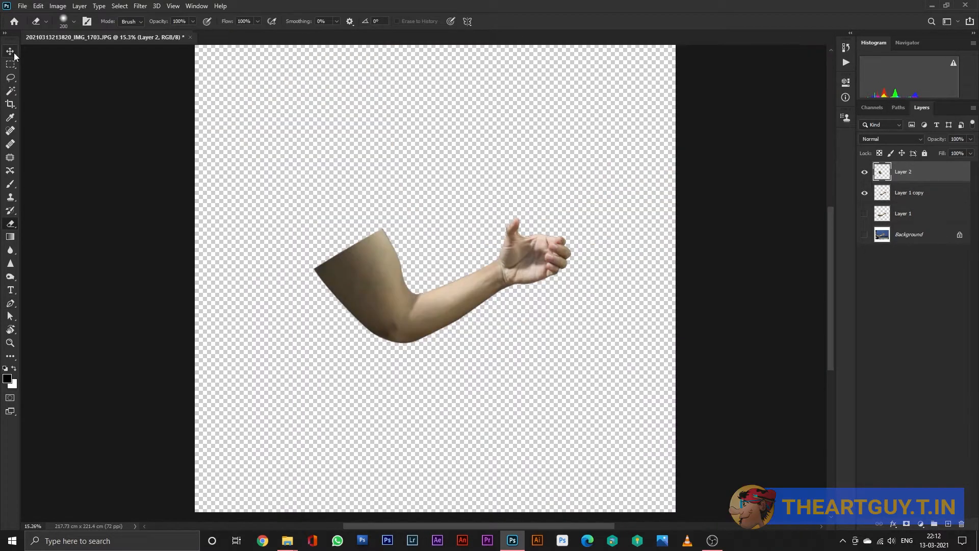
pyautogui.hotkey('ctrl', 't')
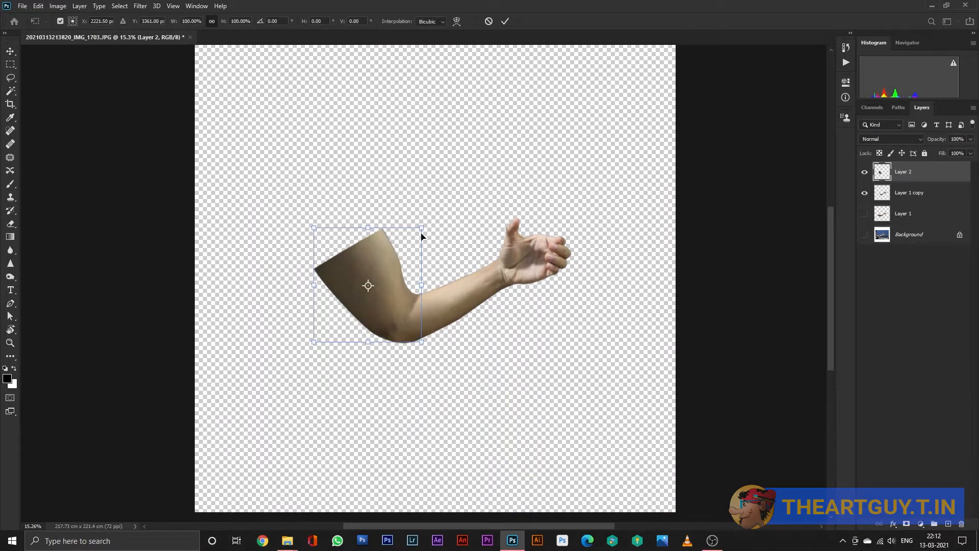
pyautogui.rightClick(387, 253)
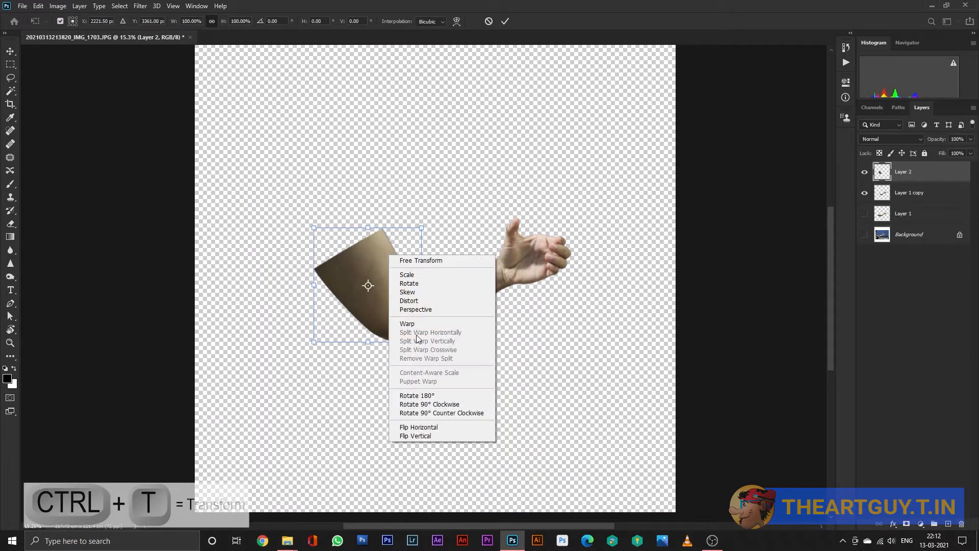
pyautogui.click(408, 326)
pyautogui.moveTo(423, 229); pyautogui.dragTo(404, 235)
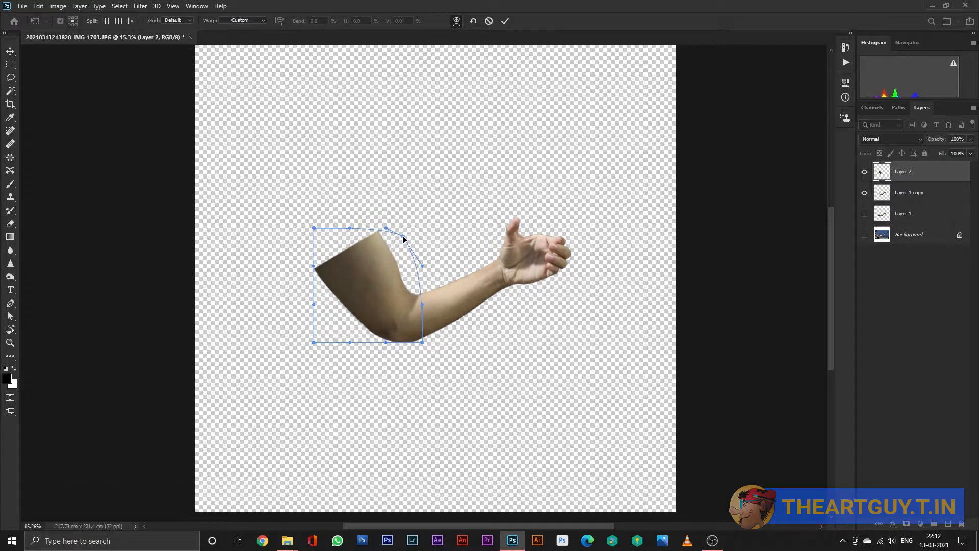
pyautogui.press('Return')
# Delete the hidden Layer 1 and convert Layer 2 and Layer 1 copy together into one smart object.
pyautogui.scroll(-3, 471, 212)
pyautogui.moveTo(257, 408); pyautogui.dragTo(258, 407)
pyautogui.click(911, 214)
pyautogui.press('Delete')
pyautogui.click(911, 171)
pyautogui.keyDown('shift'); pyautogui.click(902, 196); pyautogui.keyUp('shift')
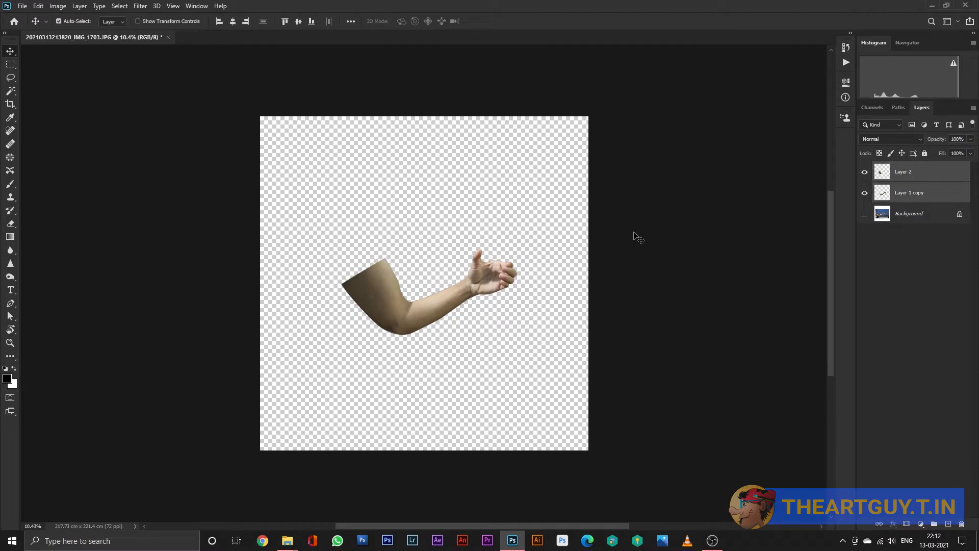
pyautogui.rightClick(909, 193)
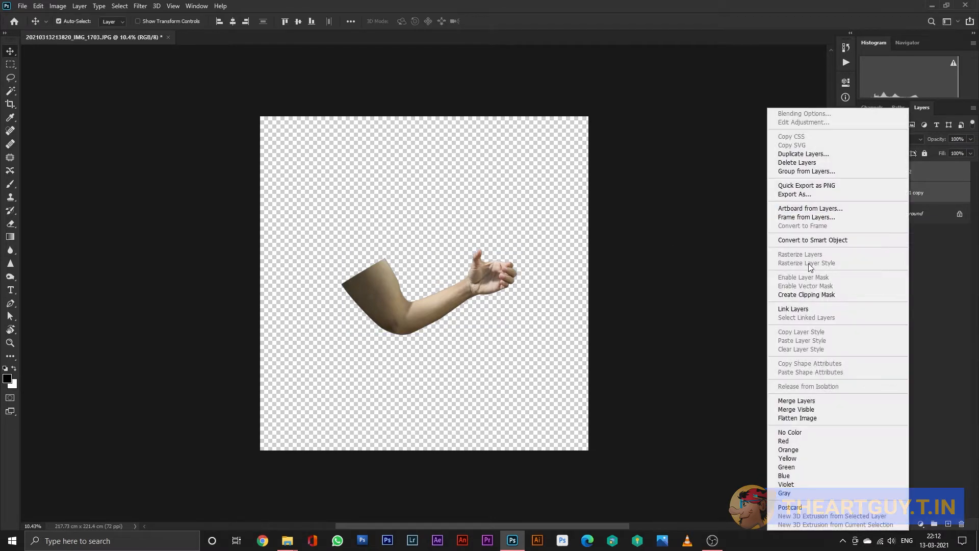
pyautogui.click(807, 240)
# Enlarge the arm smart object to span most of the canvas width and rotate it slightly clockwise.
pyautogui.hotkey('ctrl', 't')
pyautogui.moveTo(516, 250); pyautogui.dragTo(553, 219)
pyautogui.press('Return')
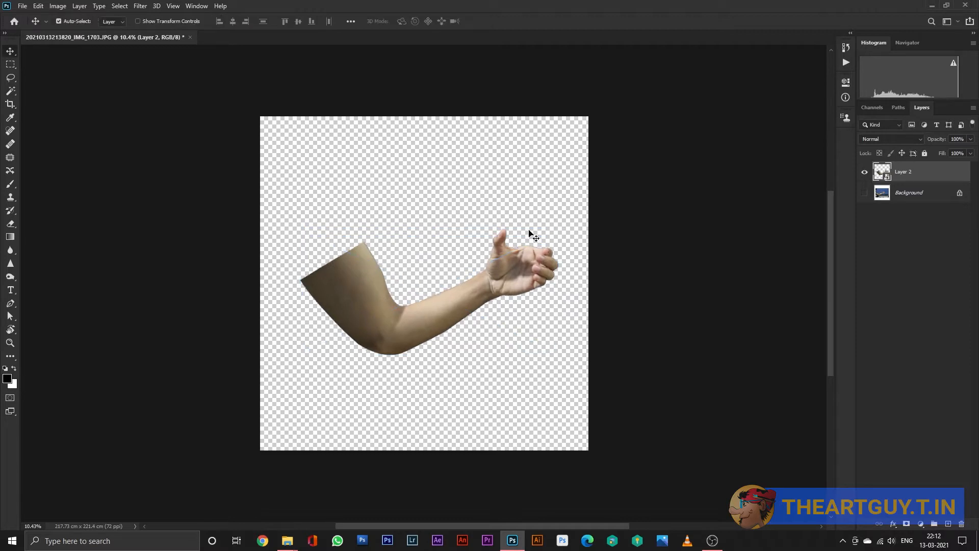
pyautogui.scroll(2, 520, 326)
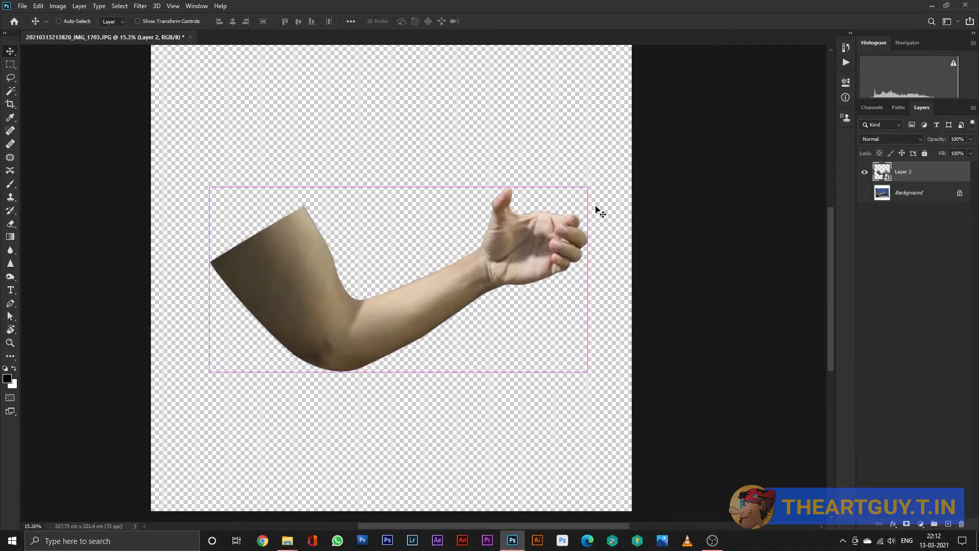
pyautogui.hotkey('ctrl', 't')
pyautogui.moveTo(600, 183); pyautogui.dragTo(609, 214)
pyautogui.press('Return')
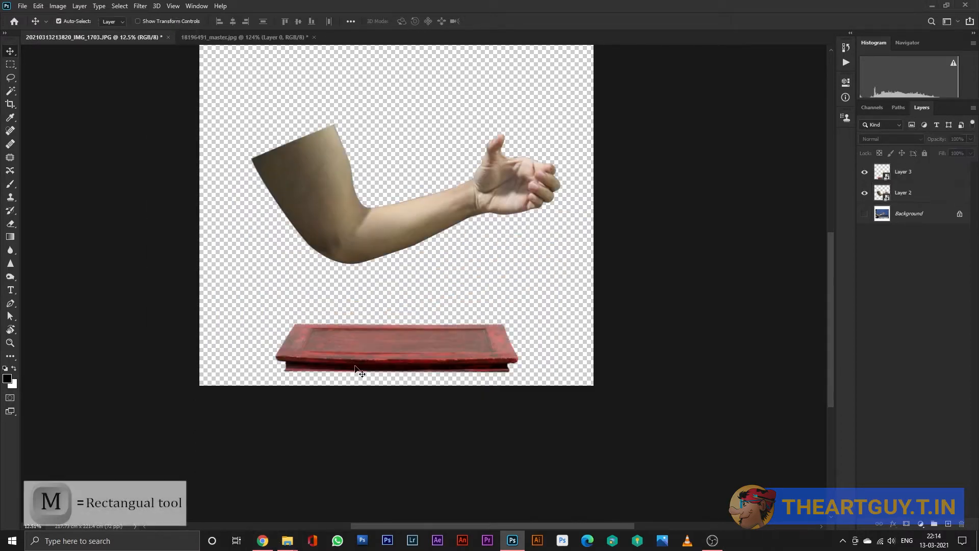
# Trim the lower edge of the red wooden base on Layer 3 straight using rectangular selections, and deselect.
pyautogui.scroll(3, 283, 356)
pyautogui.moveTo(345, 376); pyautogui.dragTo(666, 405)
pyautogui.moveTo(283, 358); pyautogui.dragTo(668, 406)
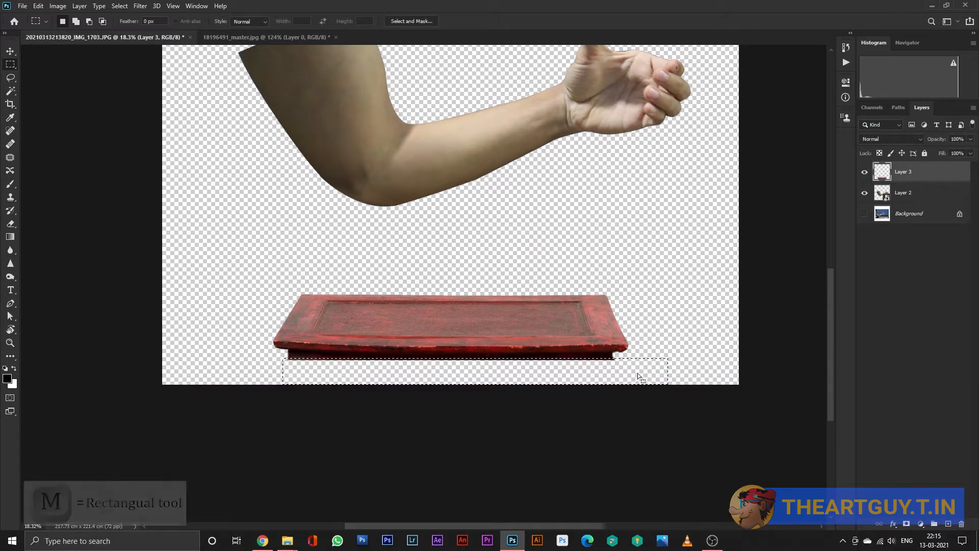
pyautogui.moveTo(637, 373); pyautogui.dragTo(619, 368)
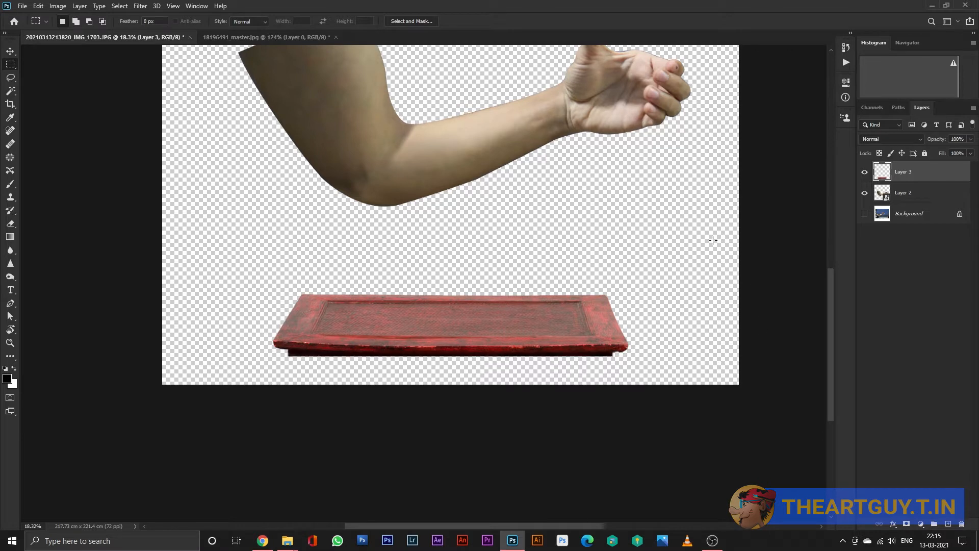
pyautogui.scroll(-1, 725, 243)
pyautogui.scroll(-4, 683, 265)
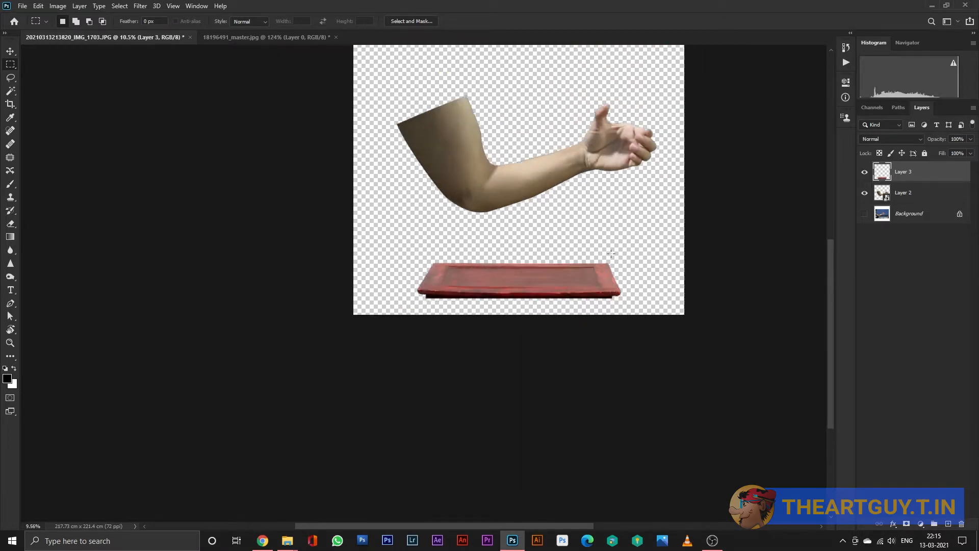
# Trace the gold support rod below the deer in generous.jpg with the Pen tool and copy it to a new layer.
pyautogui.press('p')
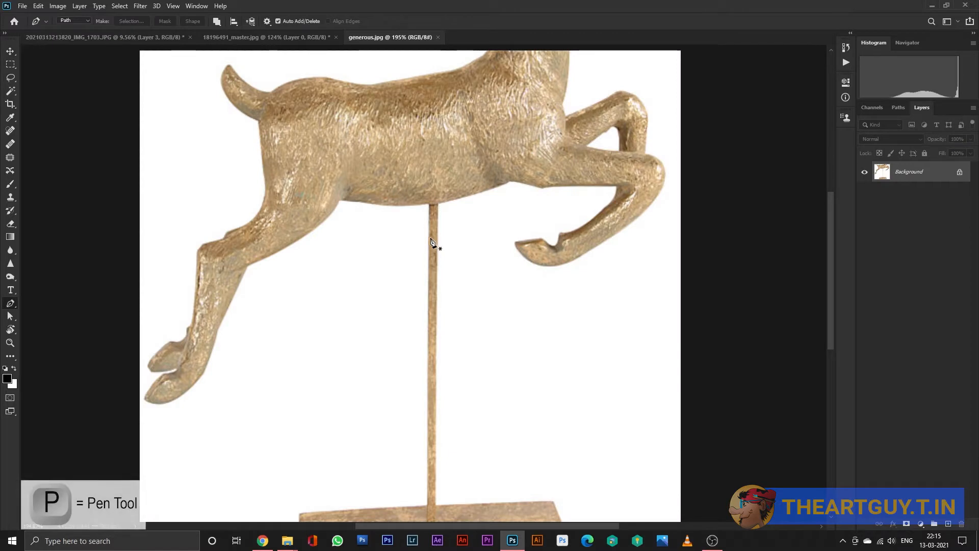
pyautogui.click(430, 236)
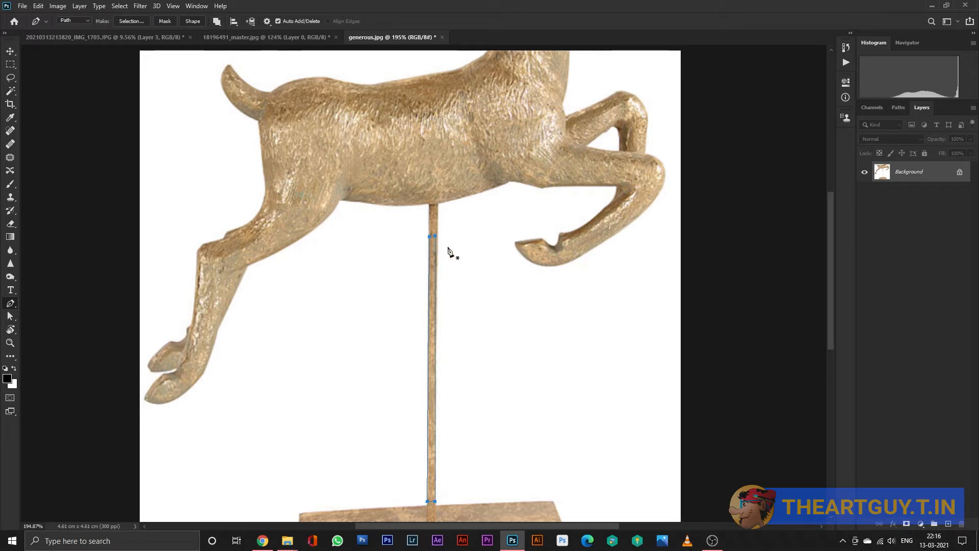
pyautogui.hotkey('ctrl', 'Return')
pyautogui.hotkey('ctrl', 'j')
pyautogui.click(10, 51)
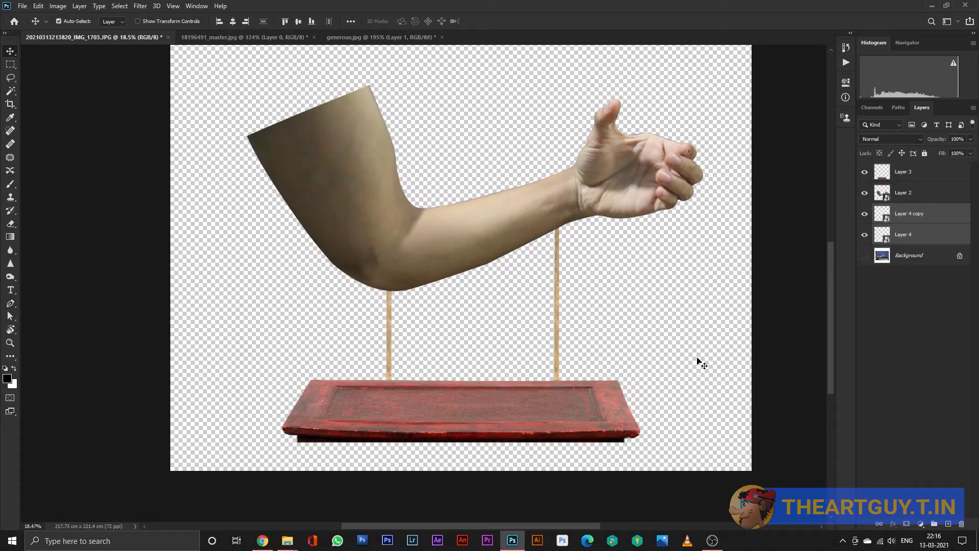
# Reorder the layers so both rods, Layer 4 and Layer 4 copy, sit above the red base and below the arm.
pyautogui.hotkey('ctrl', 'shift', ']')
pyautogui.moveTo(908, 215); pyautogui.dragTo(905, 246)
pyautogui.click(908, 196)
pyautogui.keyDown('shift'); pyautogui.click(918, 176); pyautogui.keyUp('shift')
pyautogui.moveTo(918, 176); pyautogui.dragTo(917, 231)
pyautogui.scroll(-2, 699, 361)
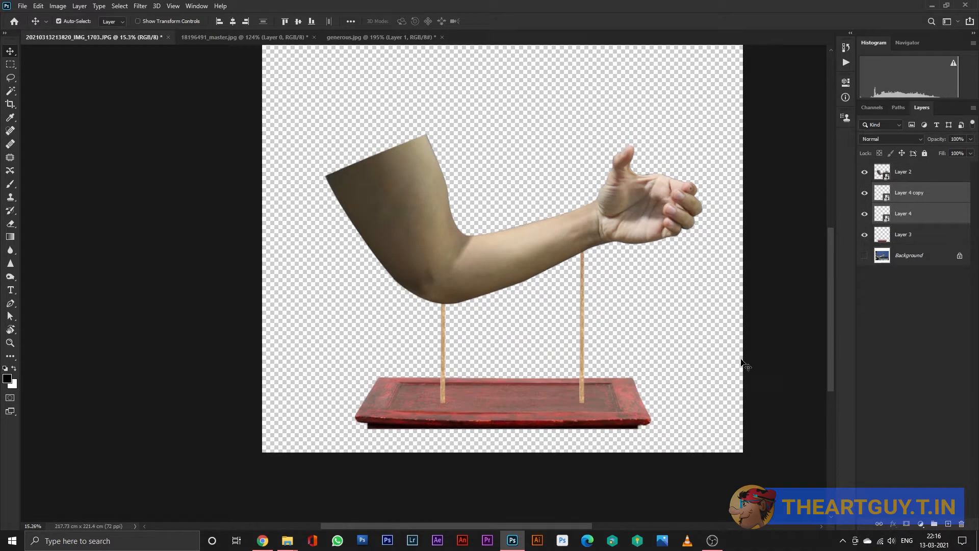
# Create a new layer named Layer 5 and place it between the rods and the red base on Layer 3.
pyautogui.click(655, 351)
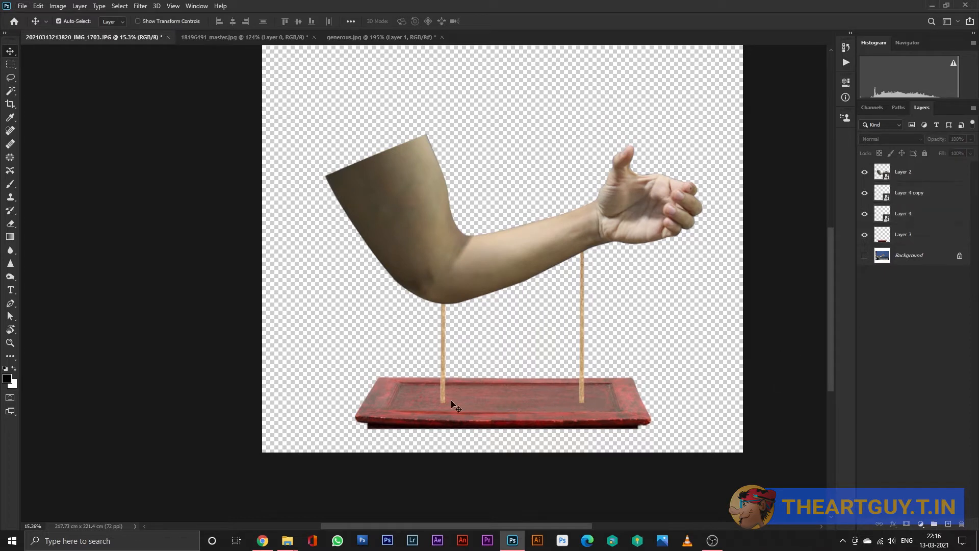
pyautogui.press('b')
pyautogui.hotkey('ctrl', 'shift', 'n')
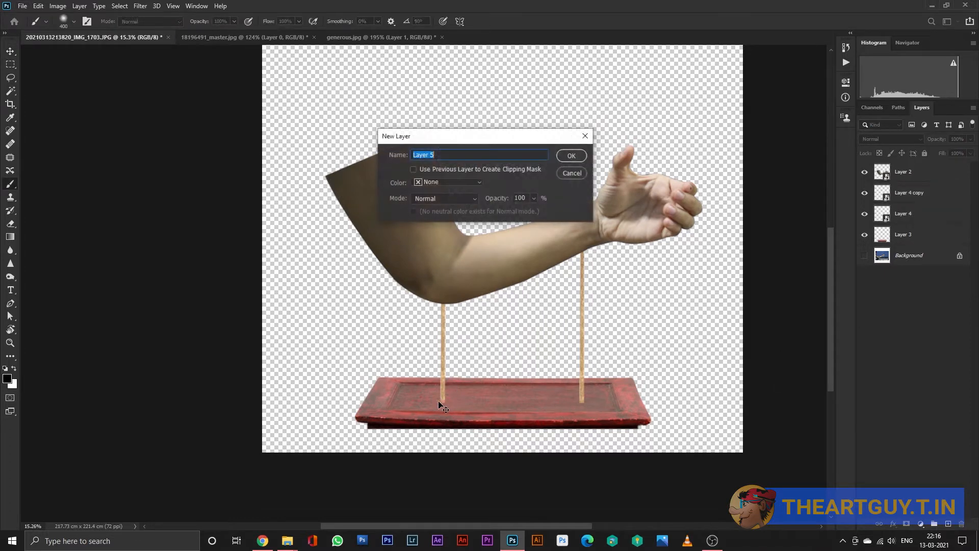
pyautogui.press('Return')
pyautogui.moveTo(934, 176); pyautogui.dragTo(913, 246)
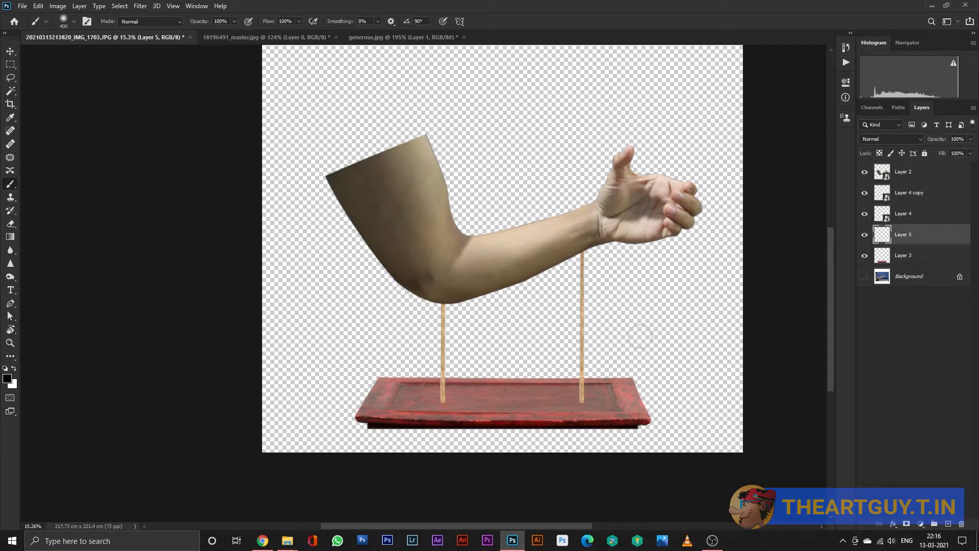
# Paint black contact shadows on Layer 5 at both rod feet with a flattened Soft Round brush, and set the layer's opacity to 56%.
pyautogui.rightClick(494, 348)
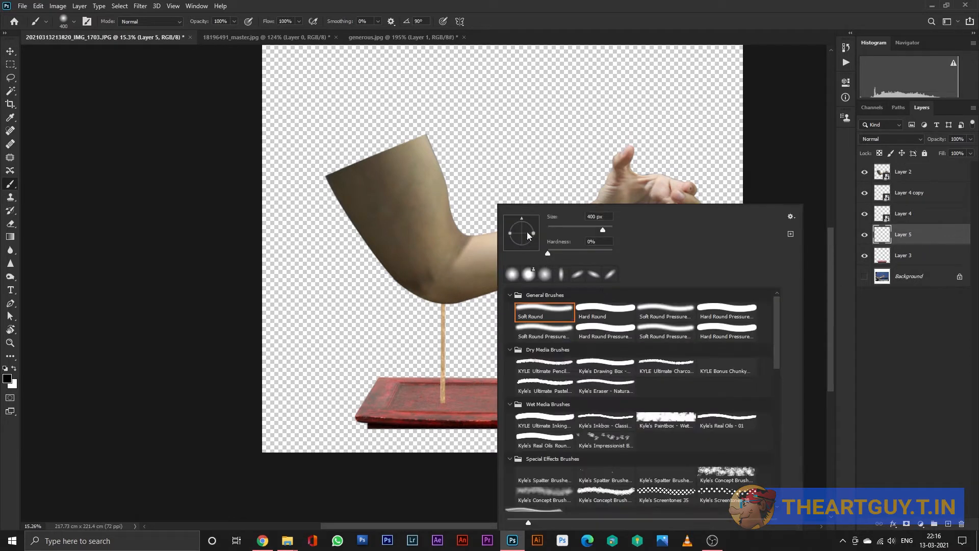
pyautogui.moveTo(533, 233); pyautogui.dragTo(536, 233)
pyautogui.click(443, 403)
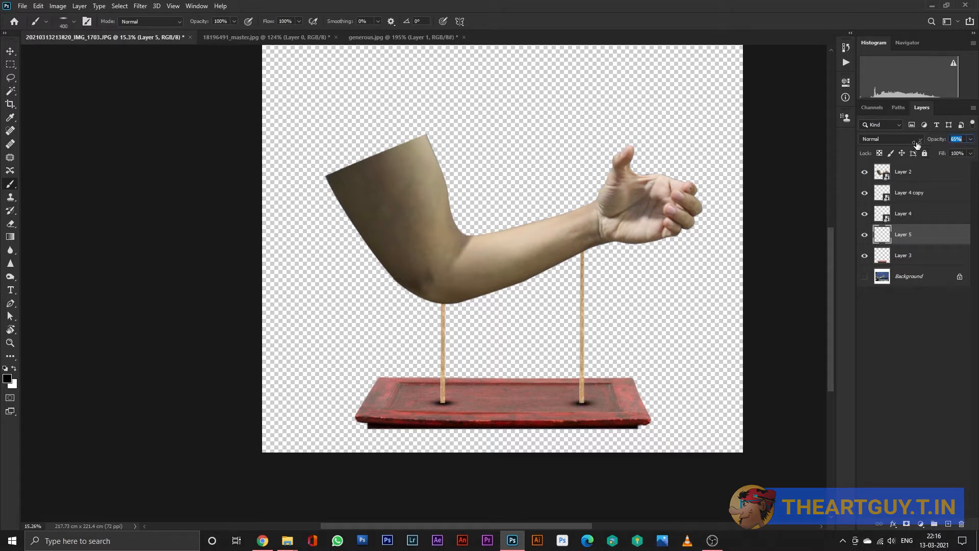
pyautogui.scroll(-3, 578, 364)
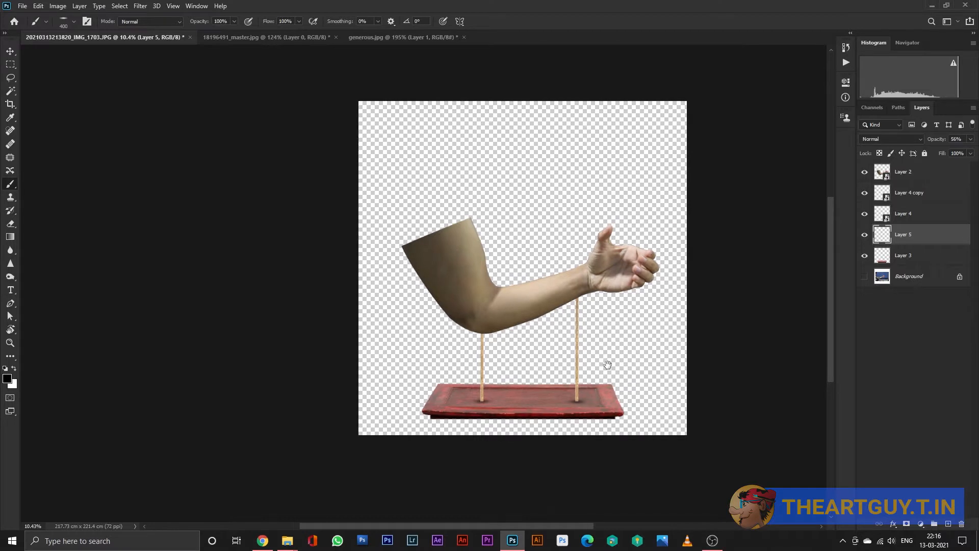
# Duplicate the 33371_00_2x stone texture layer and place the copy edge to edge on the original's right side, covering the hand.
pyautogui.click(12, 51)
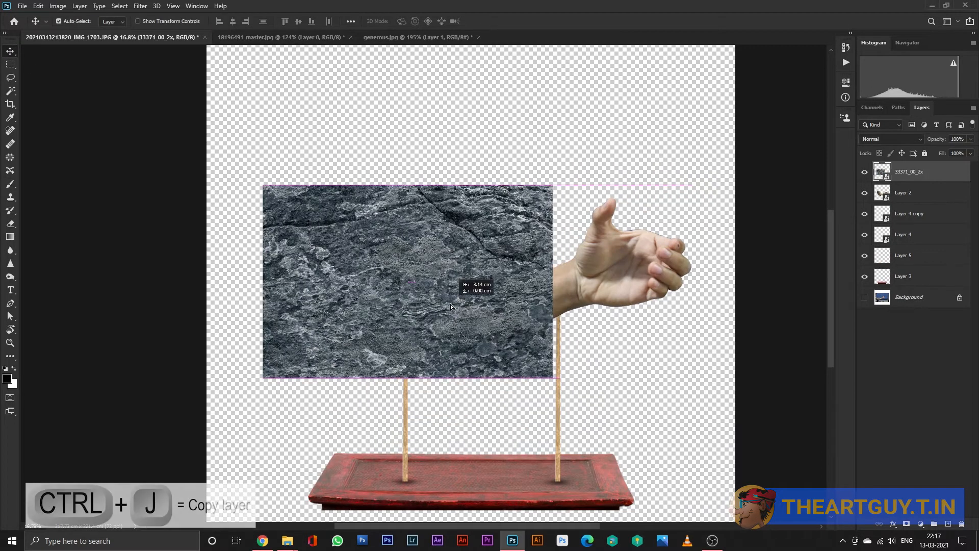
pyautogui.hotkey('ctrl', 'j')
pyautogui.moveTo(486, 296); pyautogui.dragTo(773, 298)
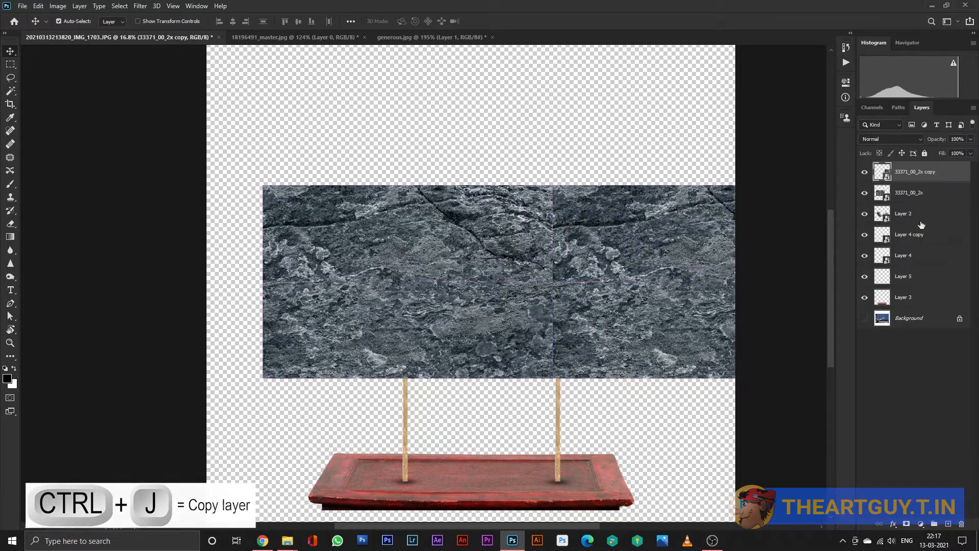
# Rasterize both stone texture layers and merge them into one layer.
pyautogui.keyDown('shift'); pyautogui.click(909, 199); pyautogui.keyUp('shift')
pyautogui.rightClick(910, 199)
pyautogui.click(811, 273)
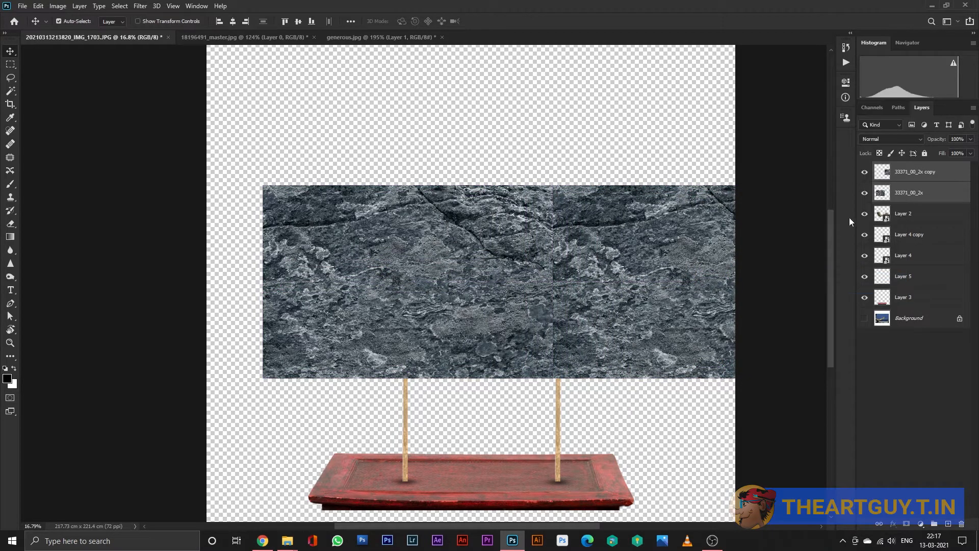
pyautogui.hotkey('ctrl', 'e')
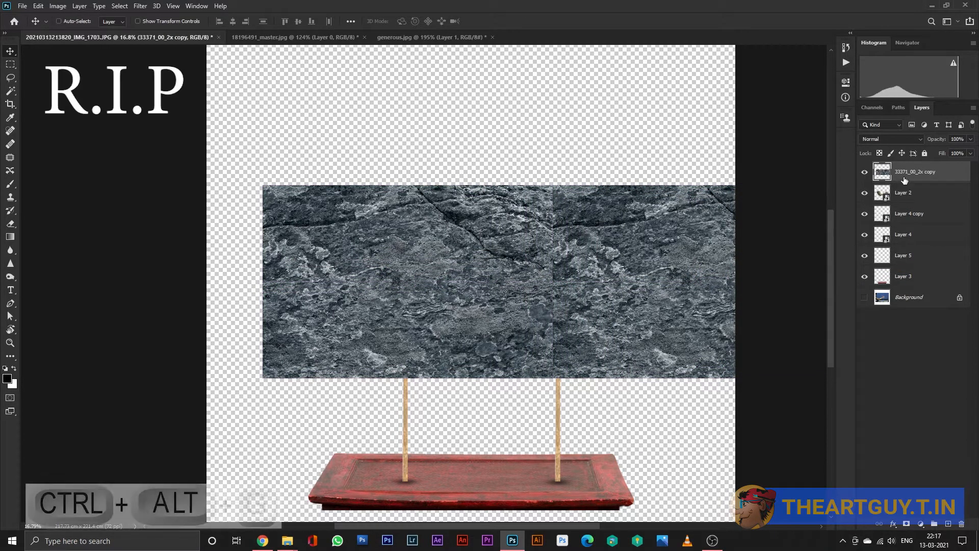
# Clip the merged stone texture to the arm on Layer 2 and shift the texture slightly to the left.
pyautogui.hotkey('ctrl', 'alt', 'g')
pyautogui.moveTo(629, 281); pyautogui.dragTo(608, 278)
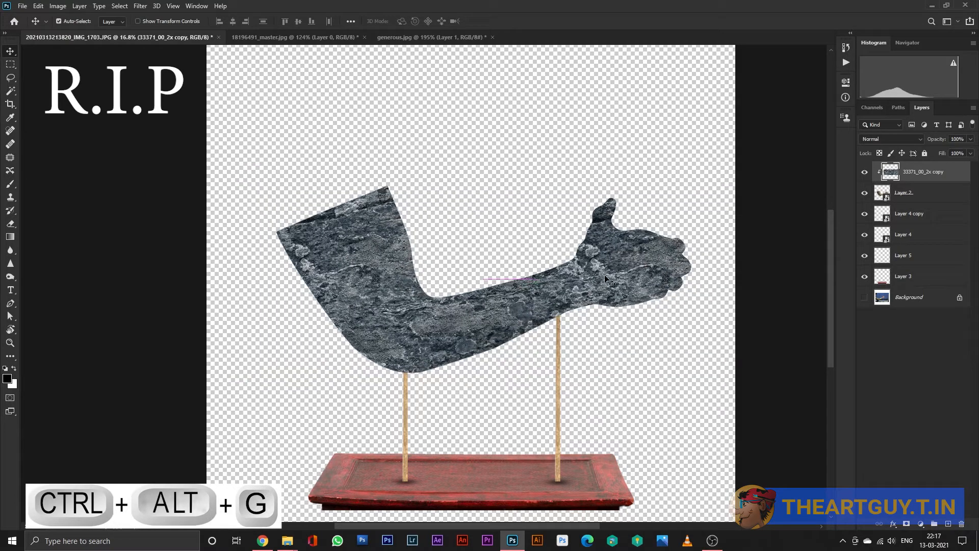
# In the stone texture's Blending Options, split the Underlying Layer white slider and pull it darker to reveal the arm's highlights.
pyautogui.click(892, 524)
pyautogui.click(914, 429)
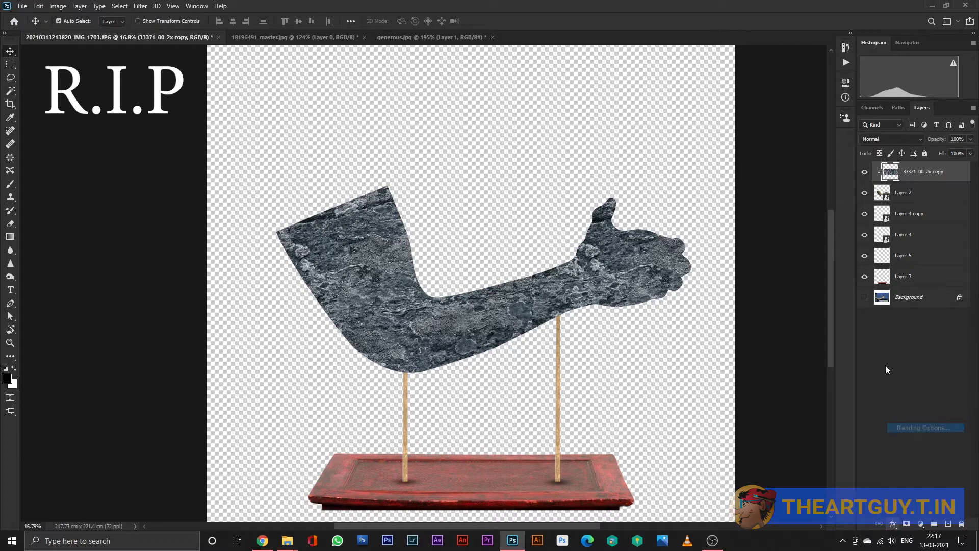
pyautogui.moveTo(730, 263); pyautogui.dragTo(781, 531)
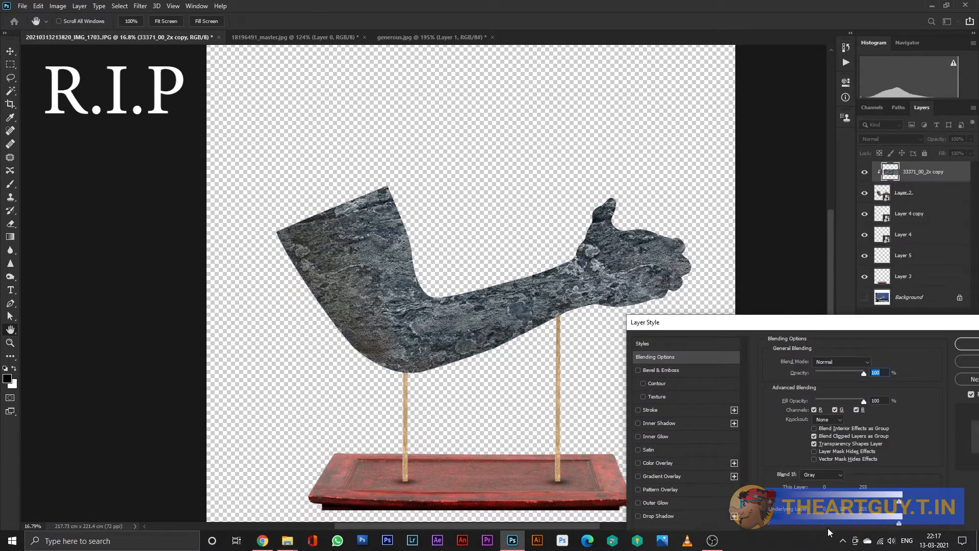
pyautogui.moveTo(901, 522); pyautogui.dragTo(848, 524)
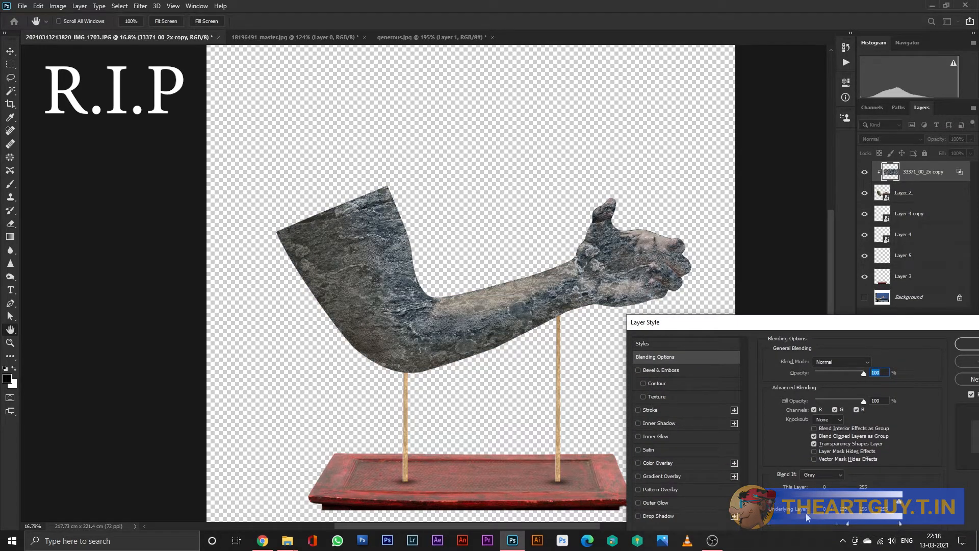
pyautogui.moveTo(886, 506); pyautogui.dragTo(841, 525)
pyautogui.click(967, 345)
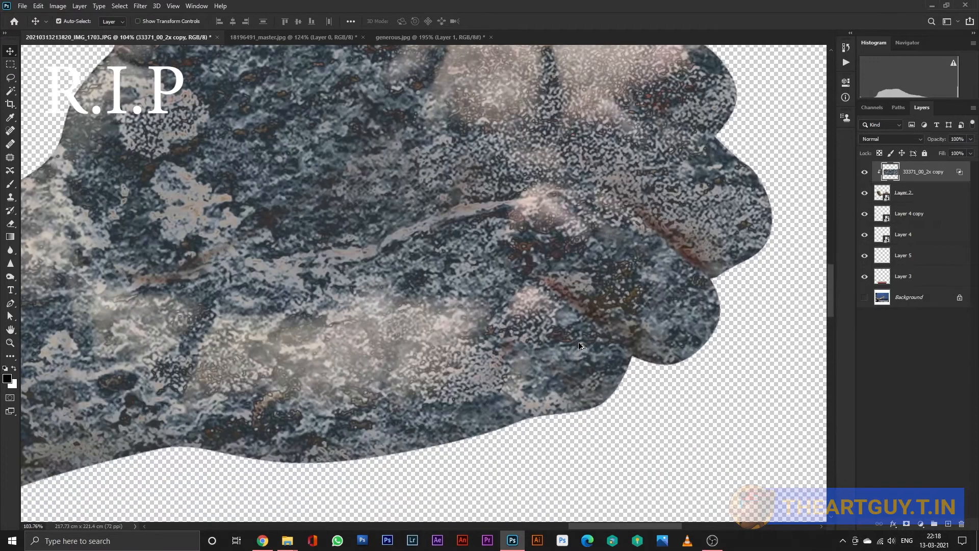
# Try several blend modes on the clipped stone texture, set it to Multiply, and select Layer 6.
pyautogui.scroll(-20, 892, 138)
pyautogui.scroll(19, 892, 138)
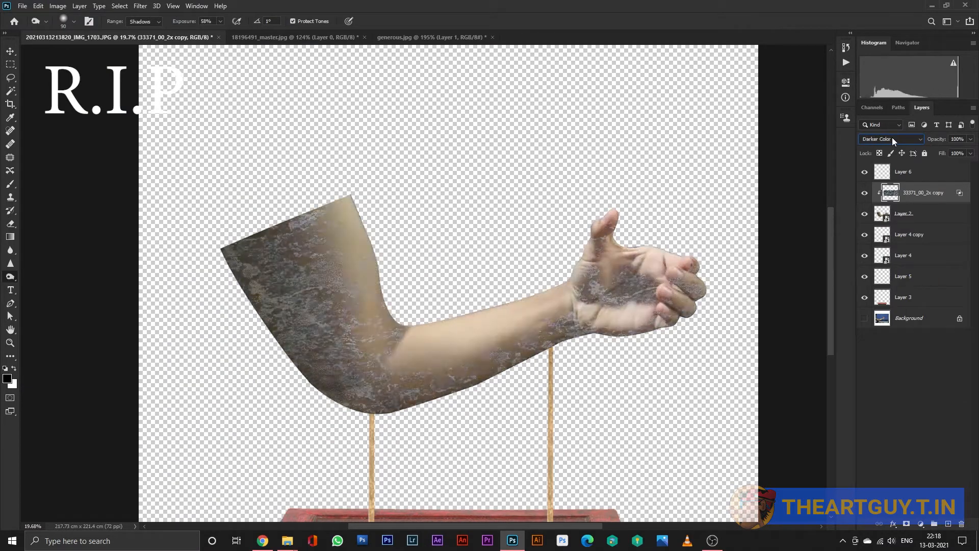
pyautogui.scroll(-14, 893, 138)
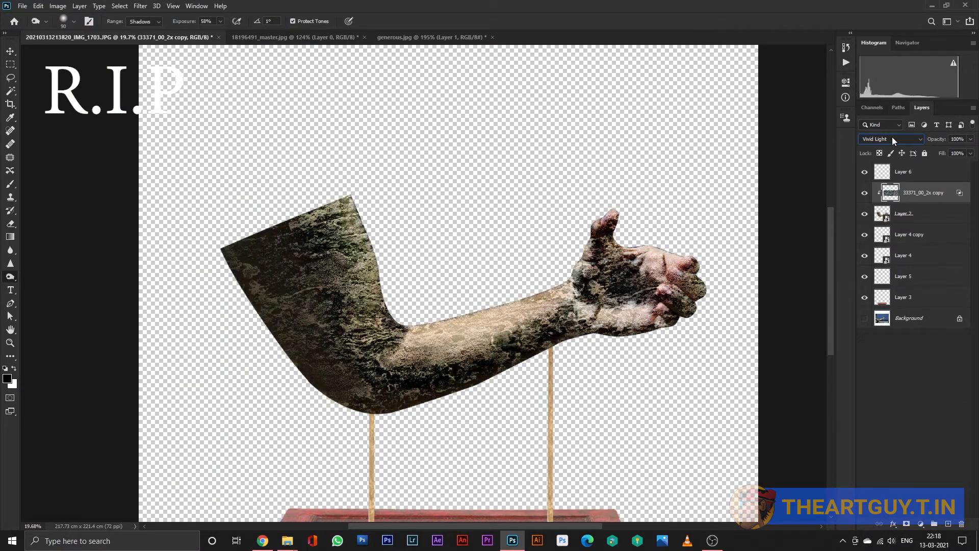
pyautogui.scroll(17, 892, 138)
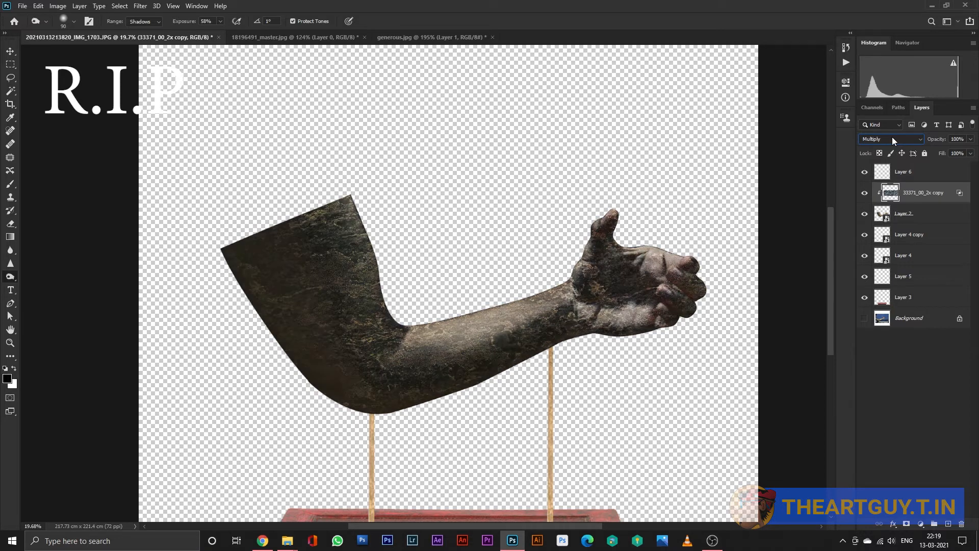
pyautogui.click(926, 172)
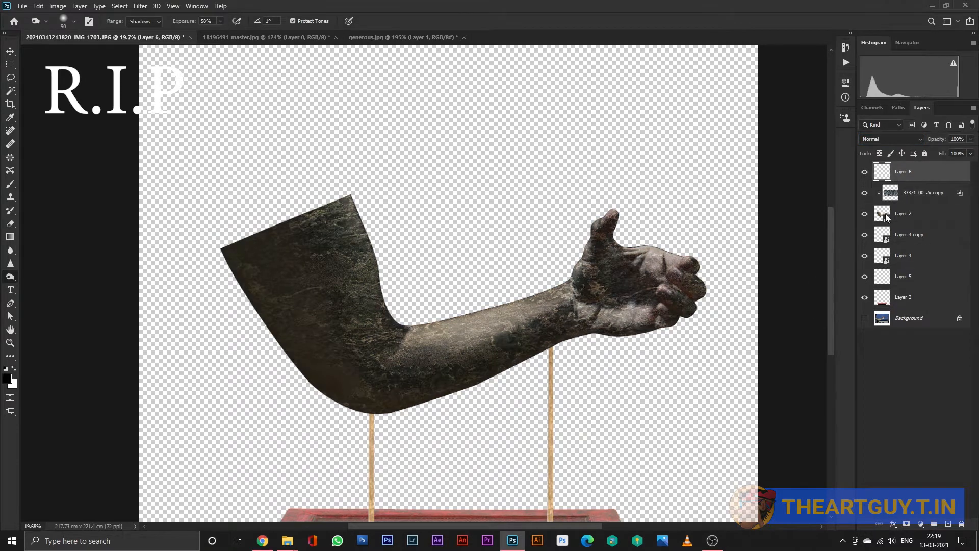
# With the arm's outline selected, paint black shadows in the creases between the fingers on Layer 6 with a small soft round brush.
pyautogui.scroll(10, 711, 326)
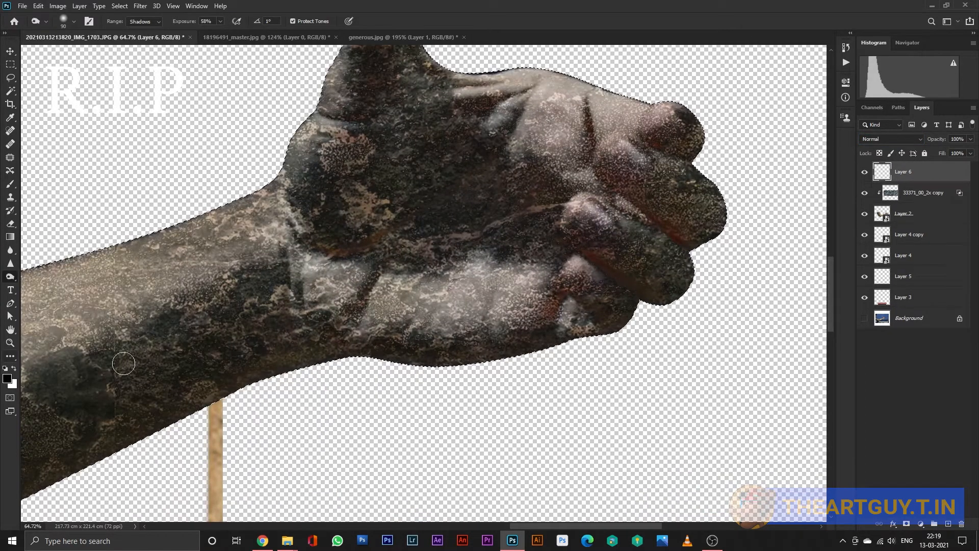
pyautogui.press('b')
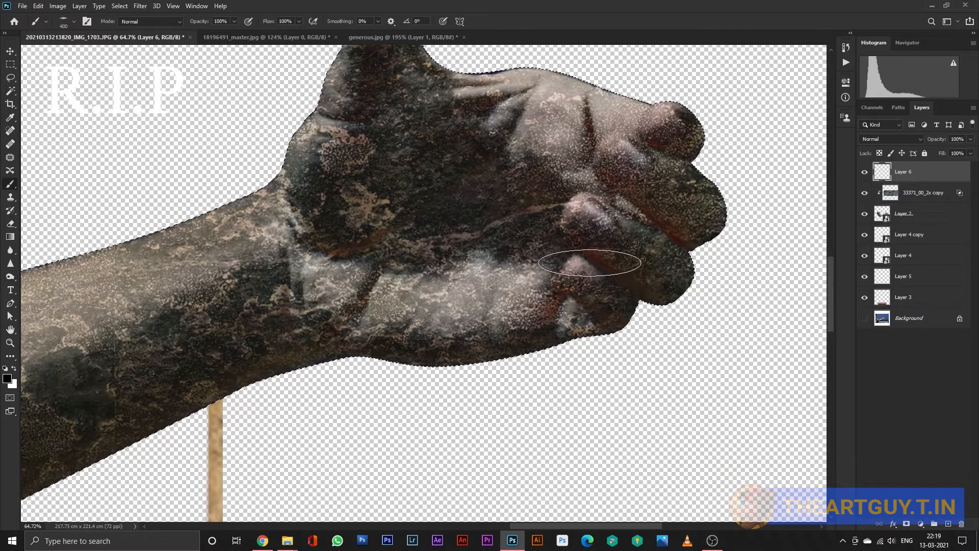
pyautogui.rightClick(590, 263)
pyautogui.press('b')
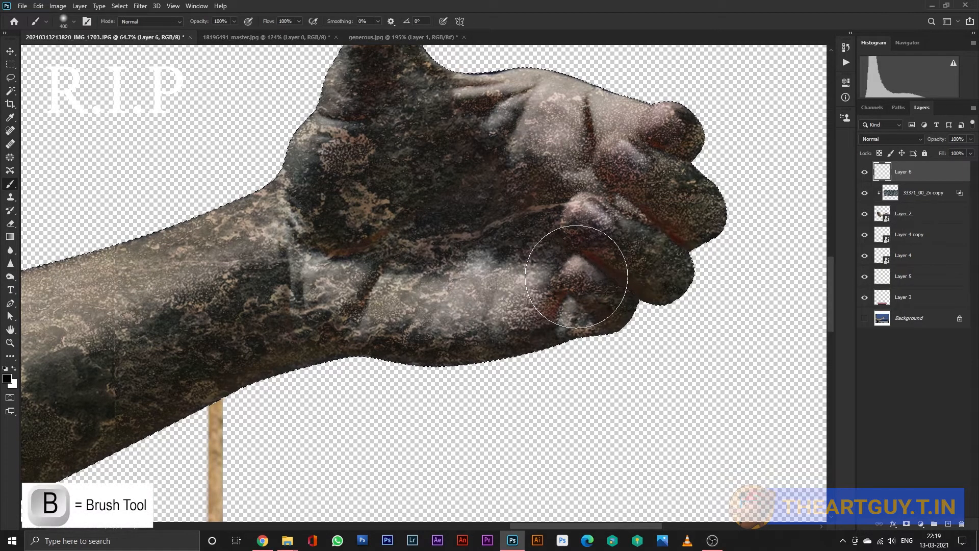
pyautogui.scroll(3, 597, 262)
pyautogui.press('[')
pyautogui.press('[')
pyautogui.press('[')
pyautogui.press('[')
pyautogui.press('[')
pyautogui.press('[')
pyautogui.press('[')
pyautogui.press('[')
pyautogui.press('[')
pyautogui.press('[')
pyautogui.press('[')
pyautogui.scroll(1, 592, 262)
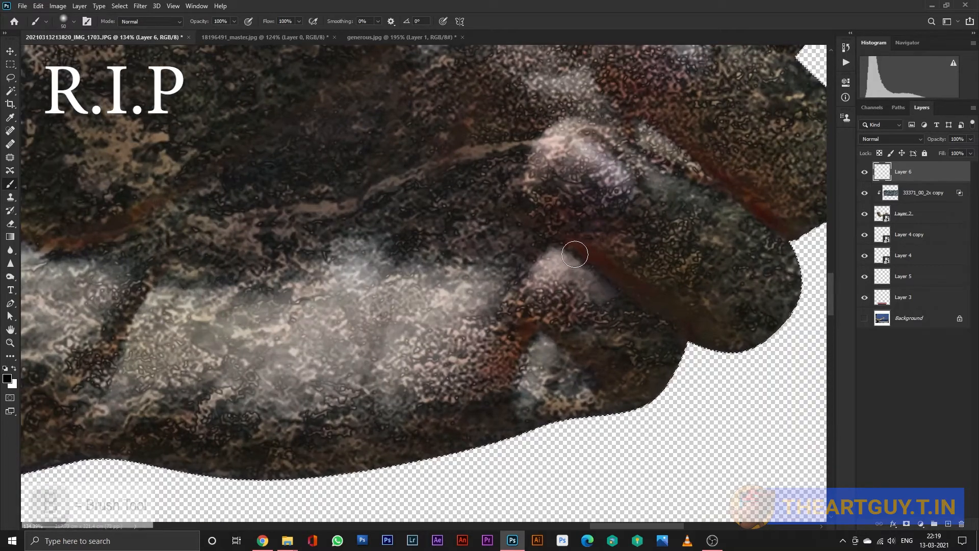
pyautogui.moveTo(568, 248); pyautogui.dragTo(597, 270)
pyautogui.moveTo(720, 344); pyautogui.dragTo(560, 339)
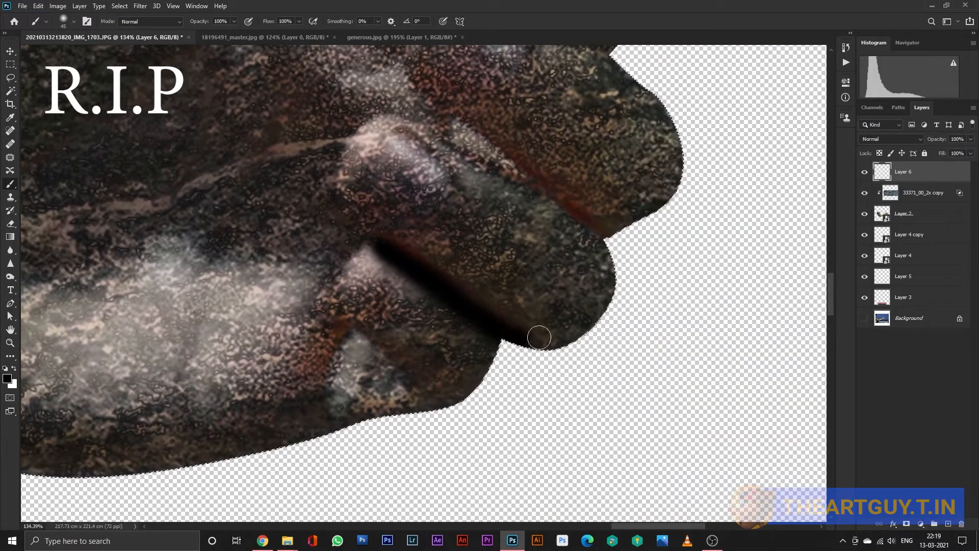
pyautogui.moveTo(597, 273); pyautogui.dragTo(596, 246)
pyautogui.moveTo(589, 234)
pyautogui.mouseDown()
pyautogui.moveTo(588, 322)
pyautogui.moveTo(460, 222)
pyautogui.mouseUp()
pyautogui.moveTo(531, 254); pyautogui.dragTo(571, 294)
pyautogui.hotkey('ctrl', 'z')
pyautogui.moveTo(629, 362)
pyautogui.mouseDown()
pyautogui.moveTo(549, 312)
pyautogui.moveTo(430, 259)
pyautogui.mouseUp()
pyautogui.moveTo(629, 352)
pyautogui.mouseDown()
pyautogui.moveTo(674, 409)
pyautogui.moveTo(495, 257)
pyautogui.moveTo(512, 339)
pyautogui.mouseUp()
pyautogui.moveTo(551, 267)
pyautogui.mouseDown()
pyautogui.moveTo(761, 379)
pyautogui.moveTo(659, 302)
pyautogui.mouseUp()
pyautogui.moveTo(666, 312)
pyautogui.mouseDown()
pyautogui.moveTo(620, 421)
pyautogui.moveTo(712, 166)
pyautogui.mouseUp()
pyautogui.moveTo(583, 293)
pyautogui.mouseDown()
pyautogui.moveTo(477, 353)
pyautogui.moveTo(599, 355)
pyautogui.mouseUp()
pyautogui.moveTo(599, 355); pyautogui.dragTo(401, 389)
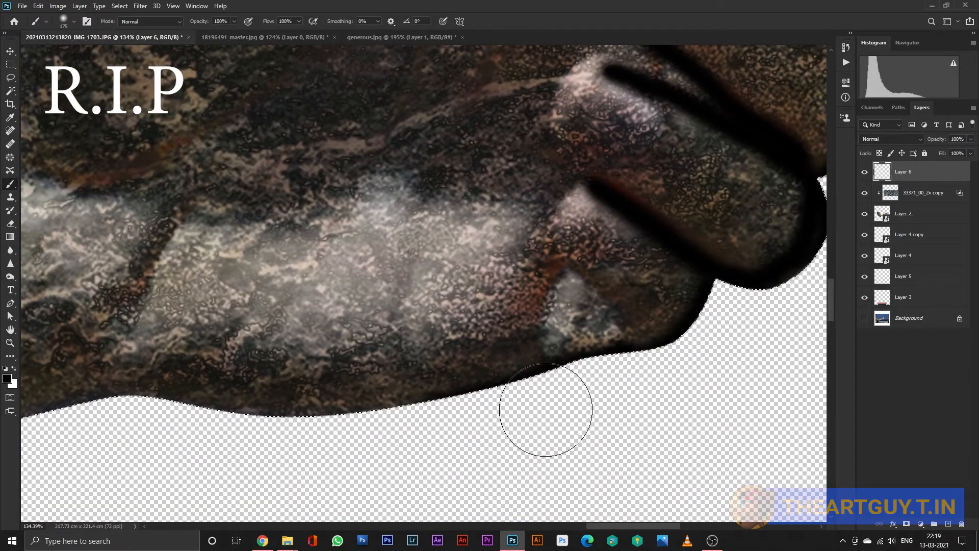
# Shade the outer edges of the palm, forearm, elbow and upper arm in black with a larger soft brush and deselect the arm.
pyautogui.press(']')
pyautogui.press(']')
pyautogui.press(']')
pyautogui.press(']')
pyautogui.scroll(-1, 567, 420)
pyautogui.scroll(-6, 573, 418)
pyautogui.moveTo(301, 443); pyautogui.dragTo(492, 372)
pyautogui.press(']')
pyautogui.press(']')
pyautogui.press(']')
pyautogui.press(']')
pyautogui.moveTo(577, 359)
pyautogui.mouseDown()
pyautogui.moveTo(388, 442)
pyautogui.moveTo(795, 303)
pyautogui.mouseUp()
pyautogui.moveTo(480, 400); pyautogui.dragTo(280, 332)
pyautogui.scroll(-6, 356, 360)
pyautogui.scroll(6, 239, 255)
pyautogui.moveTo(265, 219); pyautogui.dragTo(413, 420)
pyautogui.scroll(-4, 306, 240)
pyautogui.moveTo(672, 374)
pyautogui.mouseDown()
pyautogui.moveTo(483, 439)
pyautogui.moveTo(424, 496)
pyautogui.mouseUp()
pyautogui.moveTo(527, 244); pyautogui.dragTo(452, 314)
pyautogui.moveTo(253, 358); pyautogui.dragTo(398, 333)
pyautogui.moveTo(398, 333)
pyautogui.mouseDown()
pyautogui.moveTo(399, 205)
pyautogui.moveTo(555, 289)
pyautogui.mouseUp()
pyautogui.hotkey('ctrl', 'd')
pyautogui.scroll(-4, 612, 278)
pyautogui.scroll(3, 651, 271)
pyautogui.click(908, 140)
pyautogui.click(901, 139)
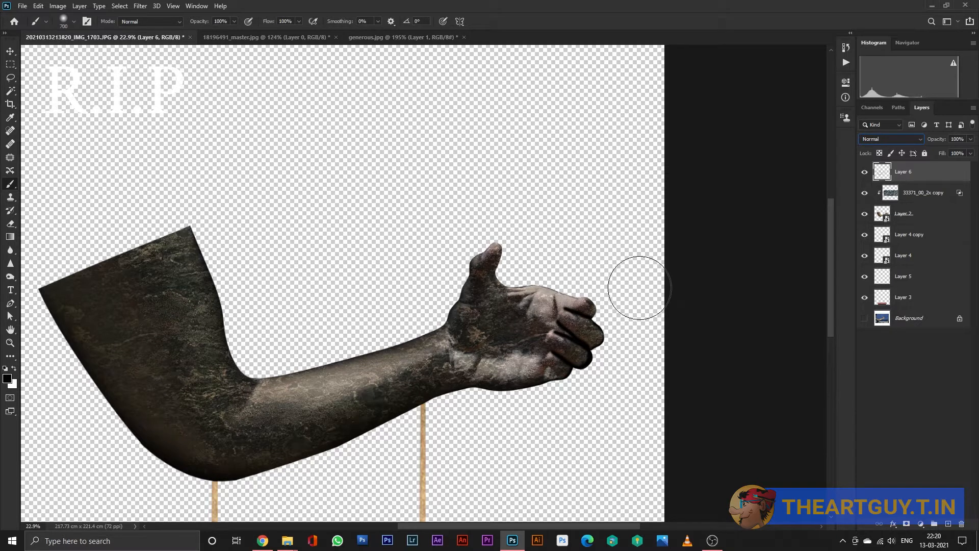
# Lasso the finger shadows onto their own layer and clip that layer to the arm beneath Layer 6.
pyautogui.press('l')
pyautogui.moveTo(638, 266)
pyautogui.mouseDown()
pyautogui.moveTo(613, 263)
pyautogui.moveTo(547, 303)
pyautogui.moveTo(533, 360)
pyautogui.mouseUp()
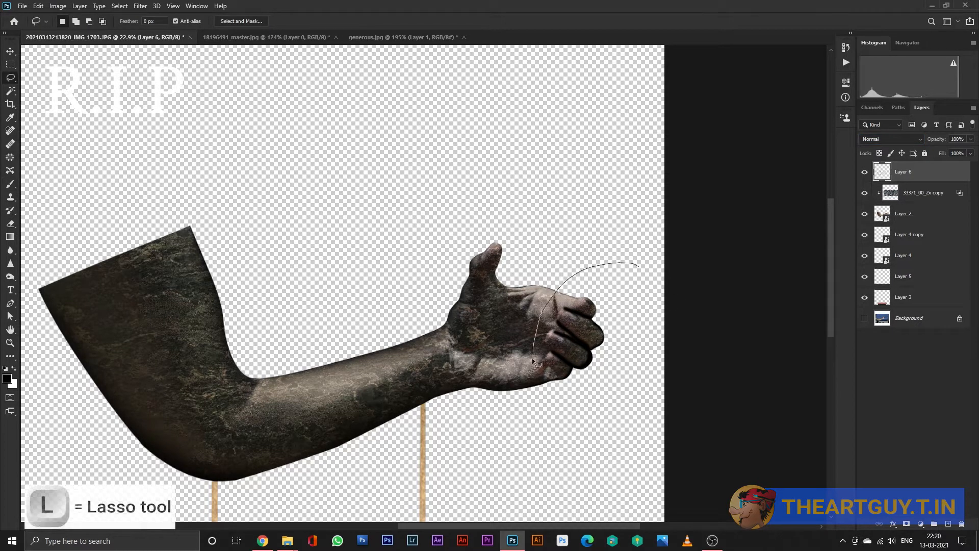
pyautogui.moveTo(620, 329); pyautogui.dragTo(617, 363)
pyautogui.hotkey('ctrl', 'j')
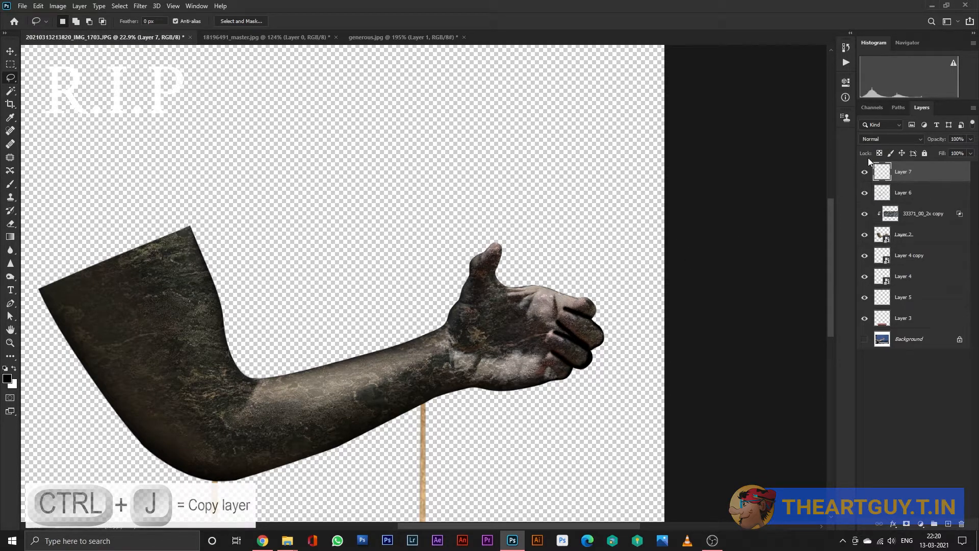
pyautogui.hotkey('ctrl', 'alt', 'g')
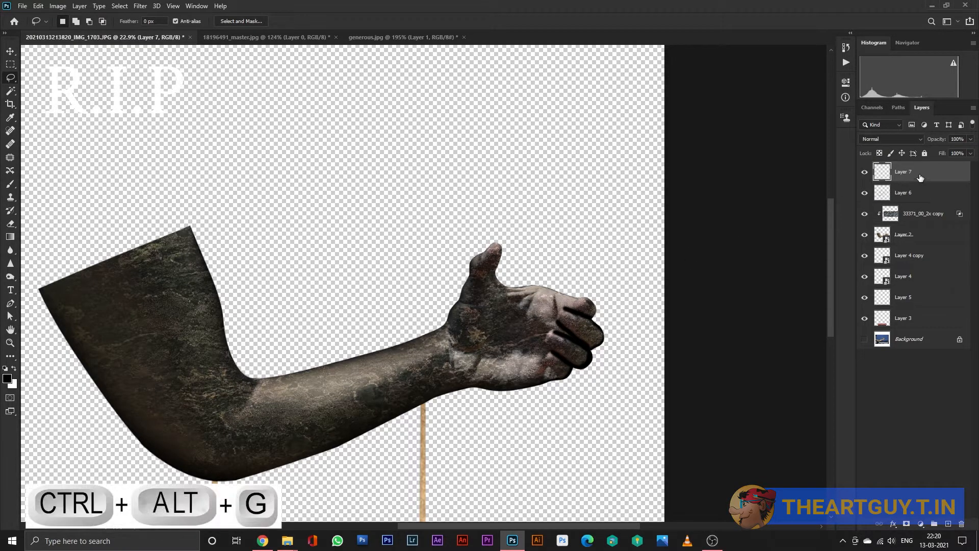
pyautogui.moveTo(916, 202); pyautogui.dragTo(916, 204)
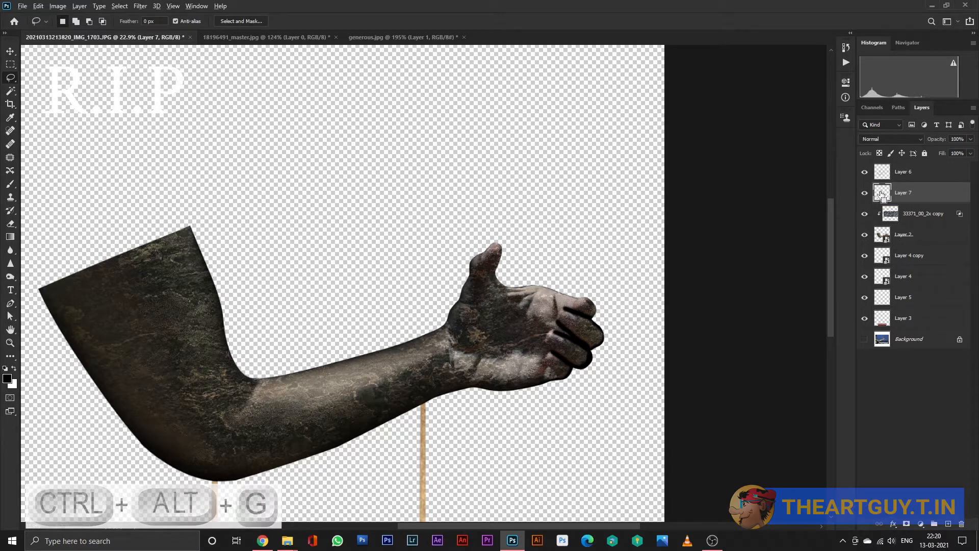
# Soften the finger shadows on Layer 7 with a stronger Gaussian Blur.
pyautogui.click(143, 5)
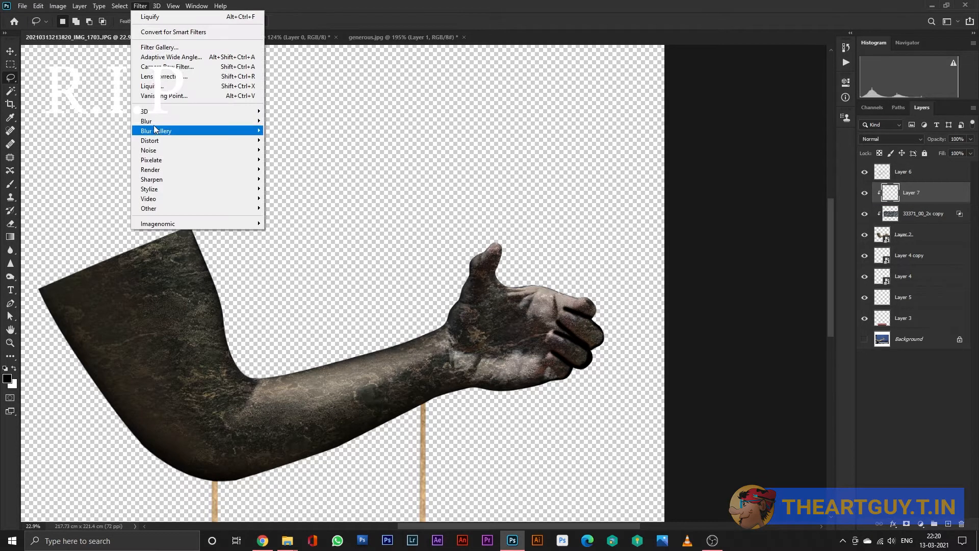
pyautogui.moveTo(222, 126)
pyautogui.click(292, 159)
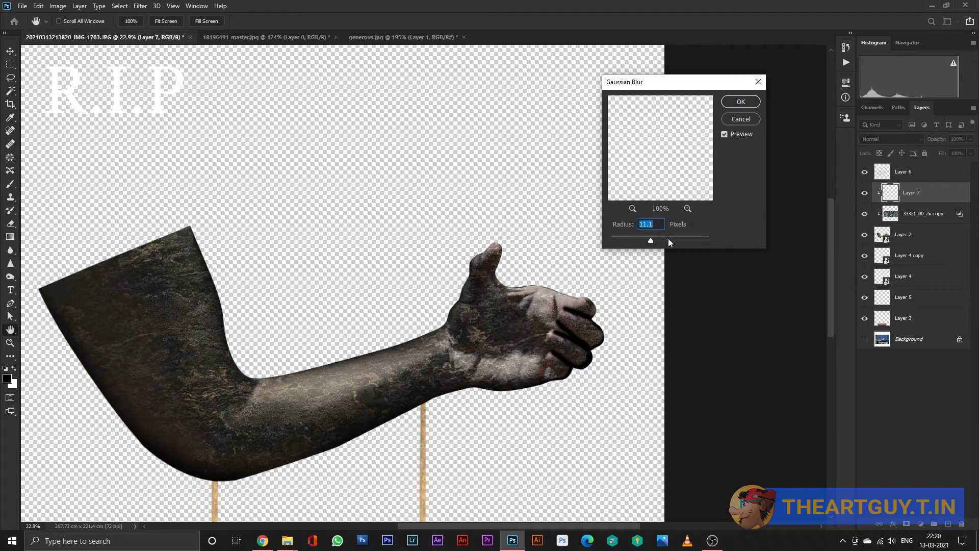
pyautogui.moveTo(653, 241); pyautogui.dragTo(665, 238)
pyautogui.click(741, 102)
pyautogui.scroll(3, 633, 229)
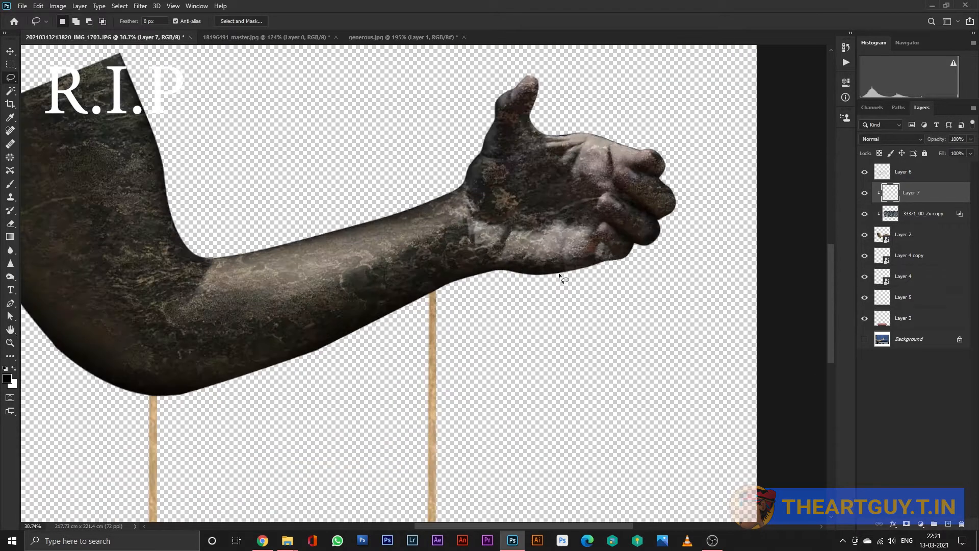
# Rasterize the arm on Layer 2 and darken the underside of the elbow with the Burn tool set to Shadows.
pyautogui.scroll(-5, 552, 279)
pyautogui.click(899, 242)
pyautogui.rightClick(914, 236)
pyautogui.click(827, 301)
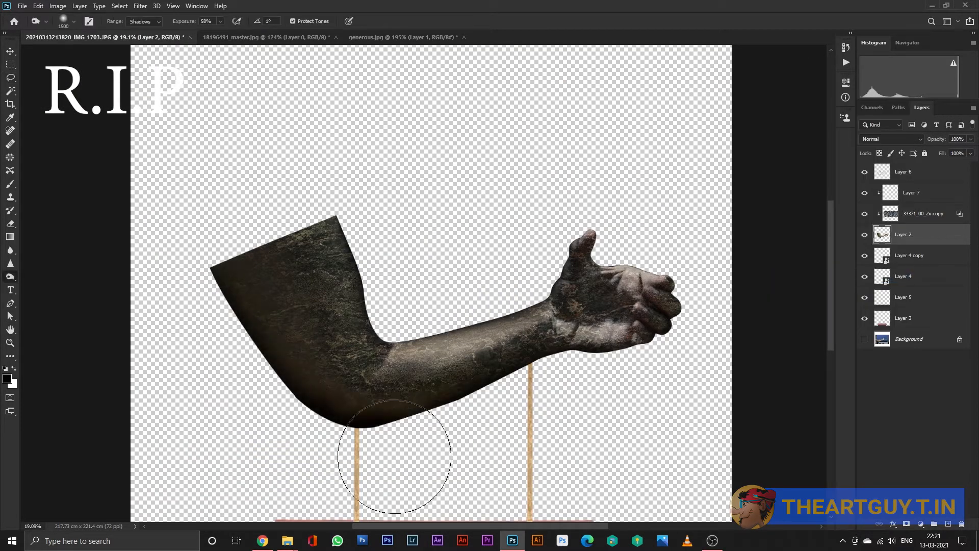
# Duplicate the stone texture layer above Layer 7 and clip the duplicate to the arm.
pyautogui.scroll(-6, 307, 292)
pyautogui.click(10, 51)
pyautogui.click(572, 304)
pyautogui.scroll(4, 495, 266)
pyautogui.click(915, 238)
pyautogui.click(911, 217)
pyautogui.moveTo(911, 217); pyautogui.dragTo(917, 179)
pyautogui.hotkey('ctrl', 'alt', 'g')
# Set the duplicated stone texture to Multiply and adjust it with Hue/Saturation.
pyautogui.click(890, 139)
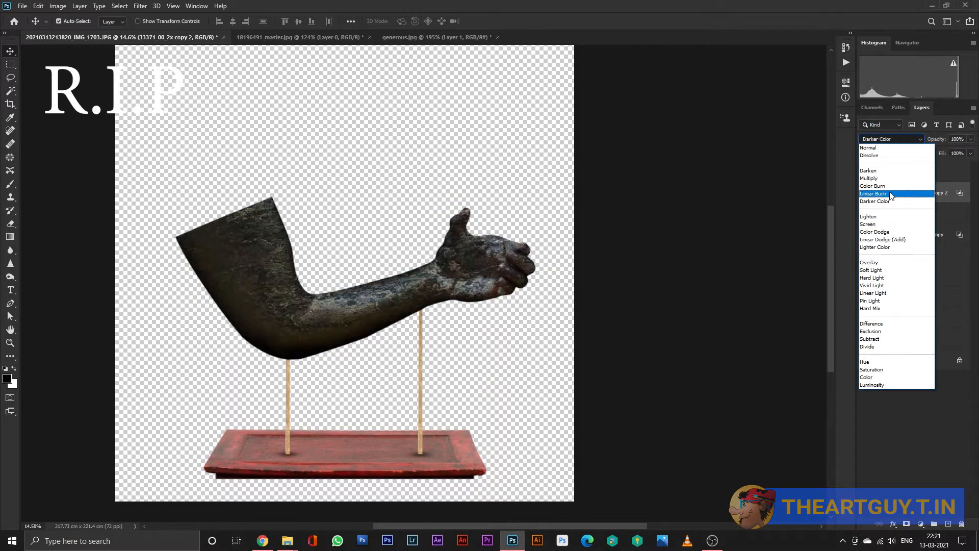
pyautogui.click(868, 178)
pyautogui.hotkey('ctrl', 'u')
pyautogui.moveTo(589, 237); pyautogui.dragTo(555, 244)
pyautogui.press('Return')
# Try a series of blend modes on the duplicated stone texture, including Overlay and Hue.
pyautogui.hotkey('shift', '-')
pyautogui.hotkey('shift', '-')
pyautogui.hotkey('shift', '-')
pyautogui.hotkey('shift', '-')
pyautogui.hotkey('shift', '-')
pyautogui.hotkey('shift', '-')
pyautogui.hotkey('shift', '-')
pyautogui.hotkey('shift', '-')
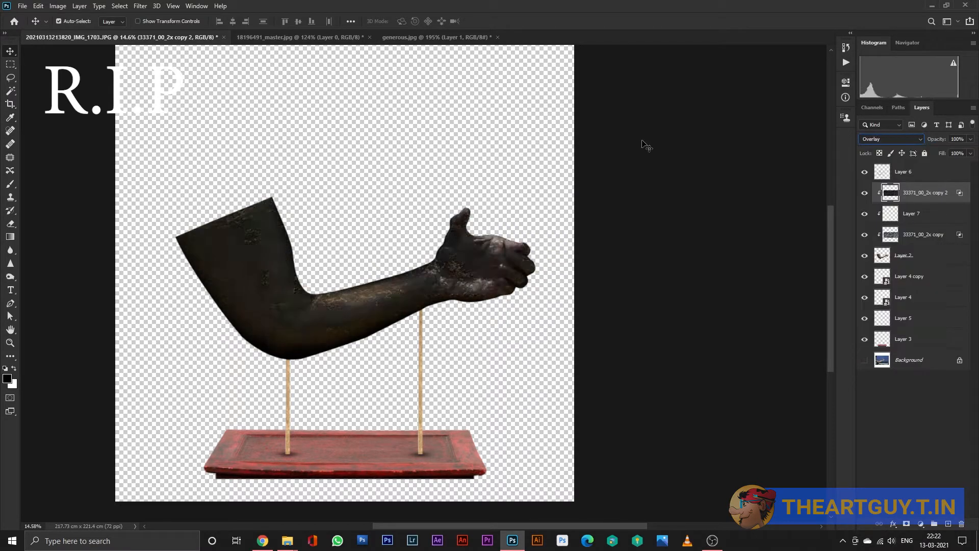
pyautogui.hotkey('shift', '=')
# Blur the duplicated stone texture and try another blend mode on it.
pyautogui.click(140, 6)
pyautogui.moveTo(182, 126)
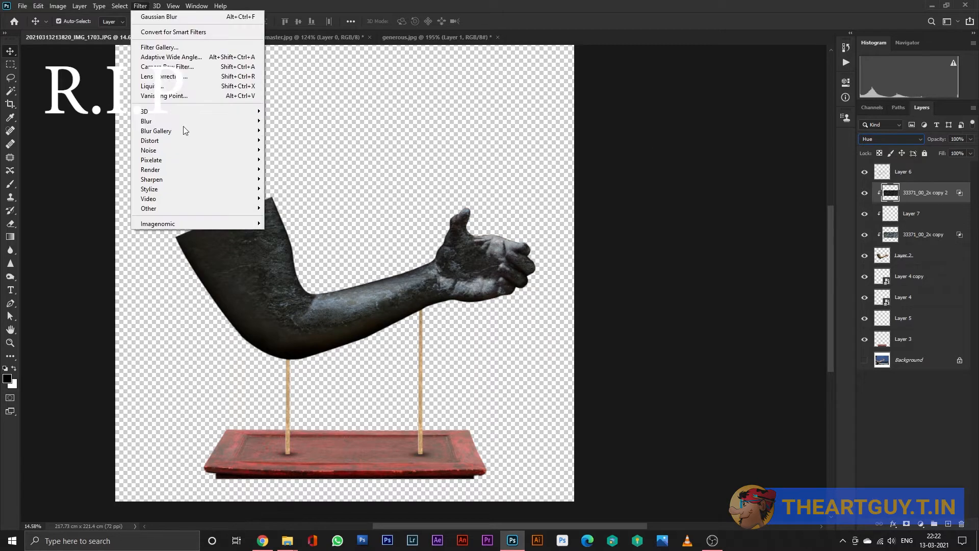
pyautogui.click(290, 171)
pyautogui.click(740, 102)
pyautogui.click(891, 139)
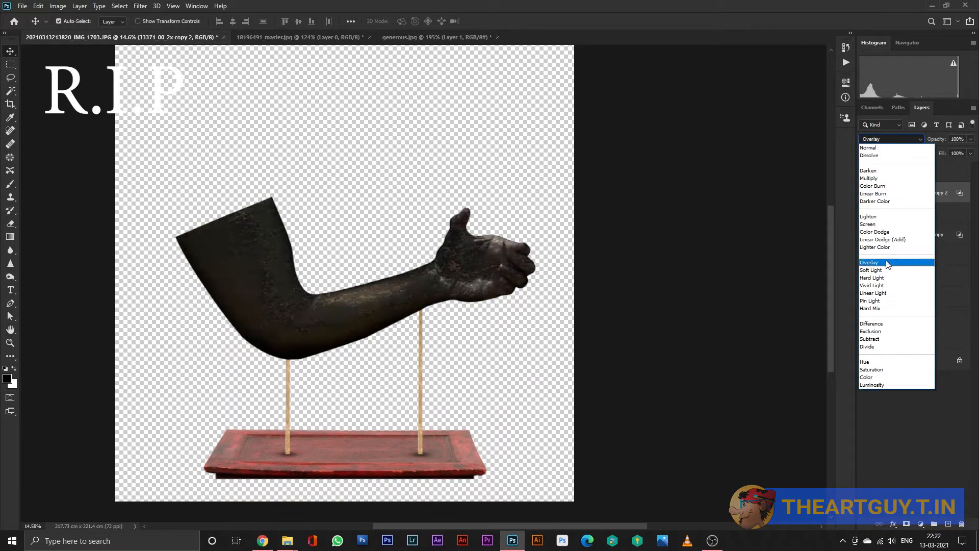
pyautogui.click(888, 233)
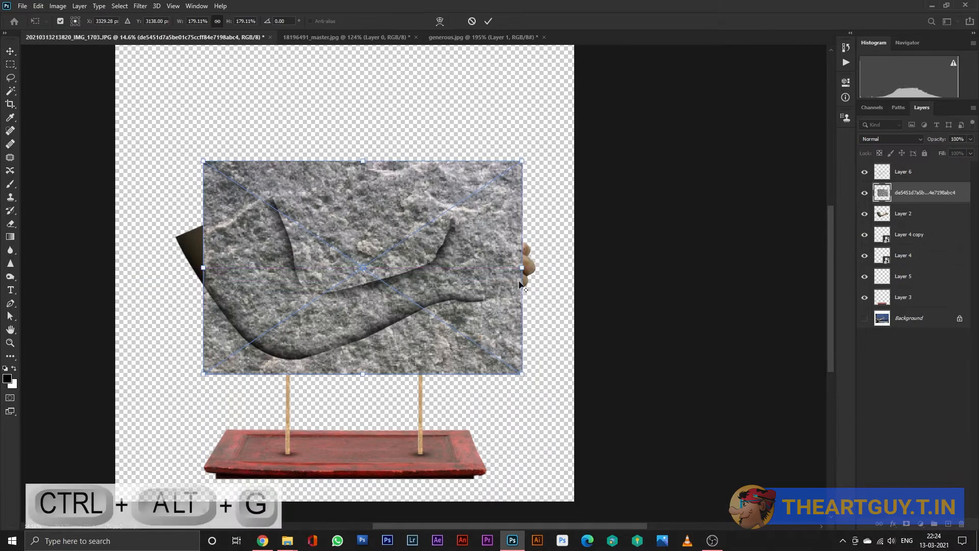
# Scale the newly placed gray rock texture to about 209% and clip it to the arm at 85% opacity.
pyautogui.moveTo(524, 260); pyautogui.dragTo(551, 267)
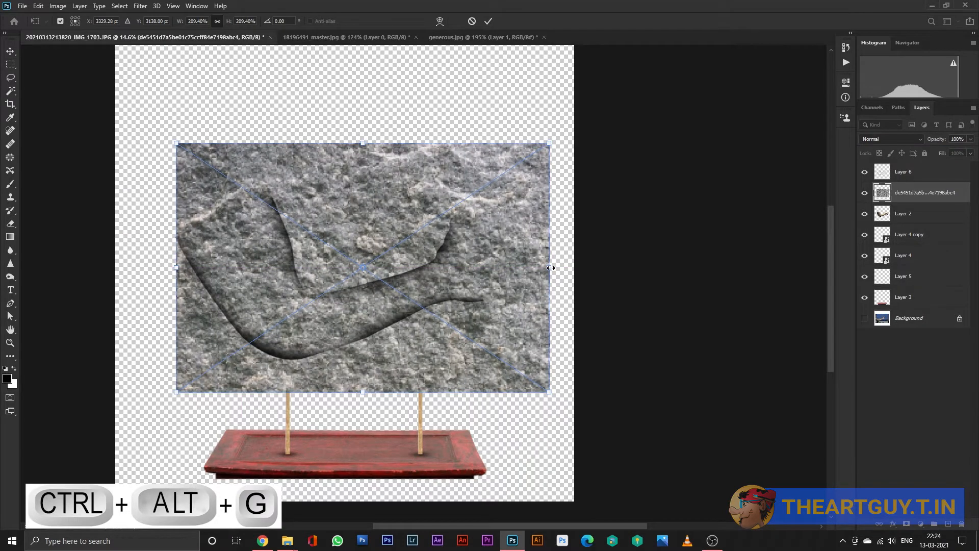
pyautogui.press('Return')
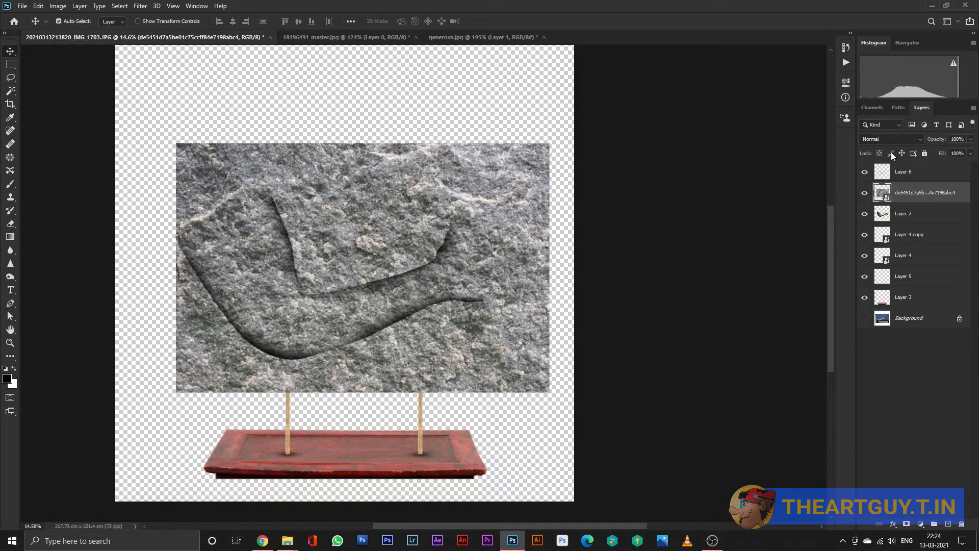
pyautogui.hotkey('ctrl', 'alt', 'g')
pyautogui.press('8')
pyautogui.press('5')
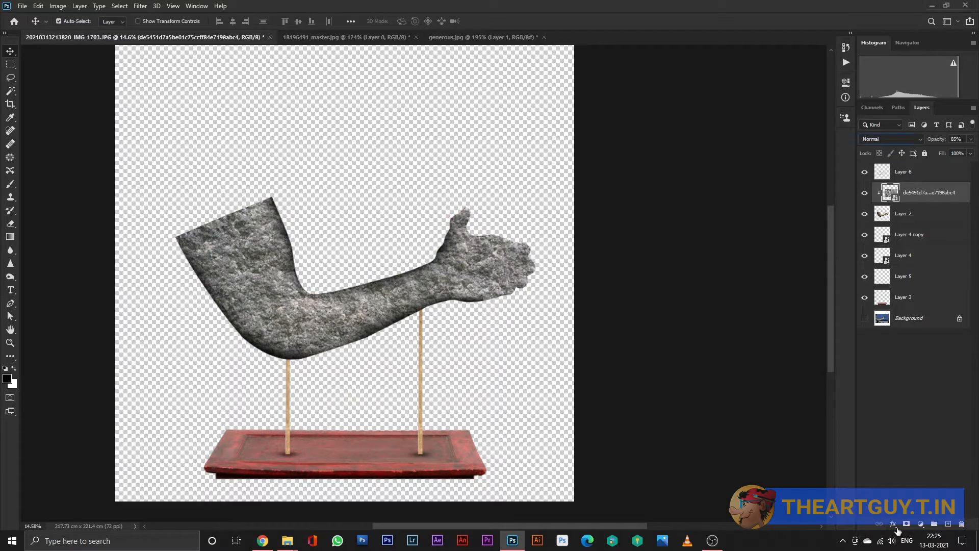
# In the rock texture's Blending Options, split the Underlying Layer sliders to 0/128 for black and 244/255 for white.
pyautogui.click(893, 524)
pyautogui.click(913, 428)
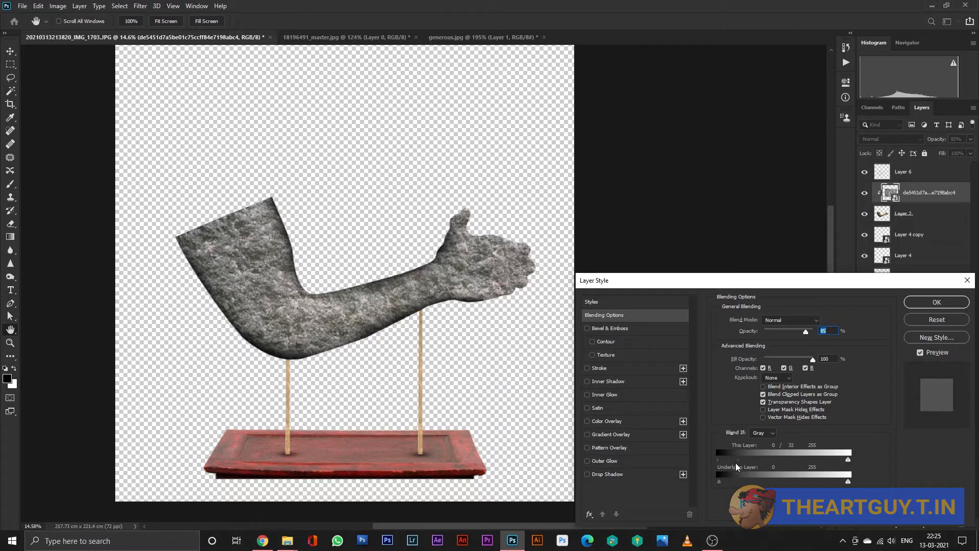
pyautogui.moveTo(739, 481); pyautogui.dragTo(761, 482)
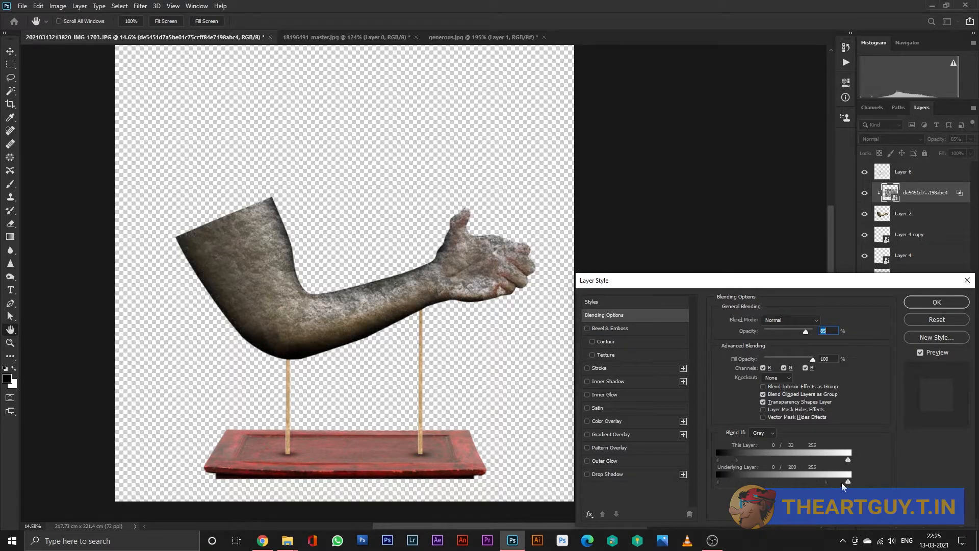
pyautogui.moveTo(840, 482); pyautogui.dragTo(767, 482)
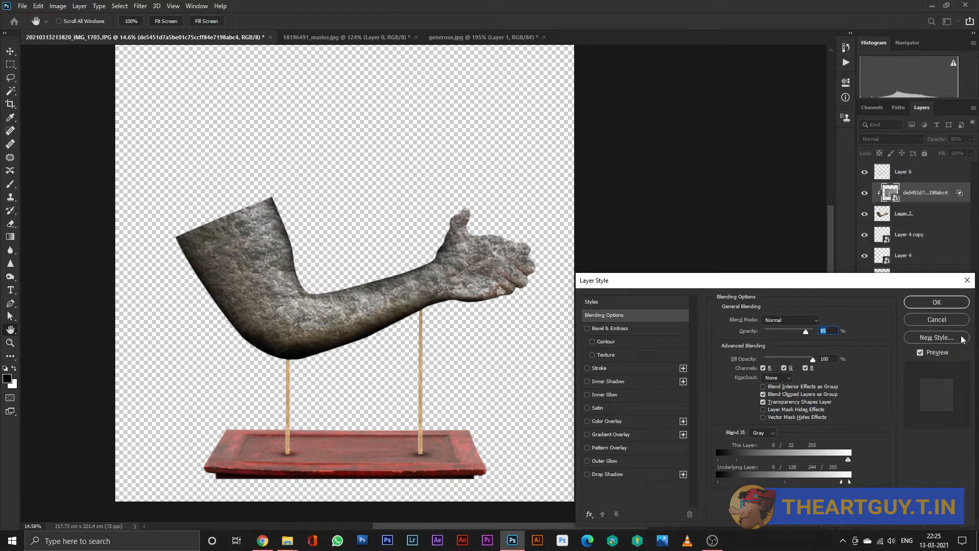
pyautogui.click(940, 303)
# Duplicate the arm layer, place a copy above the rock texture, and delete the redundant original Layer 2.
pyautogui.click(902, 213)
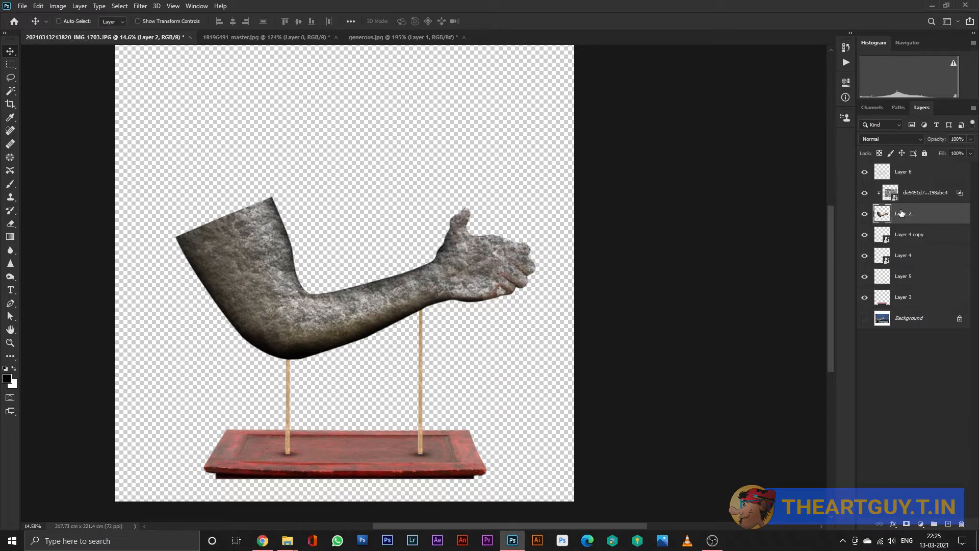
pyautogui.hotkey('ctrl', 'j')
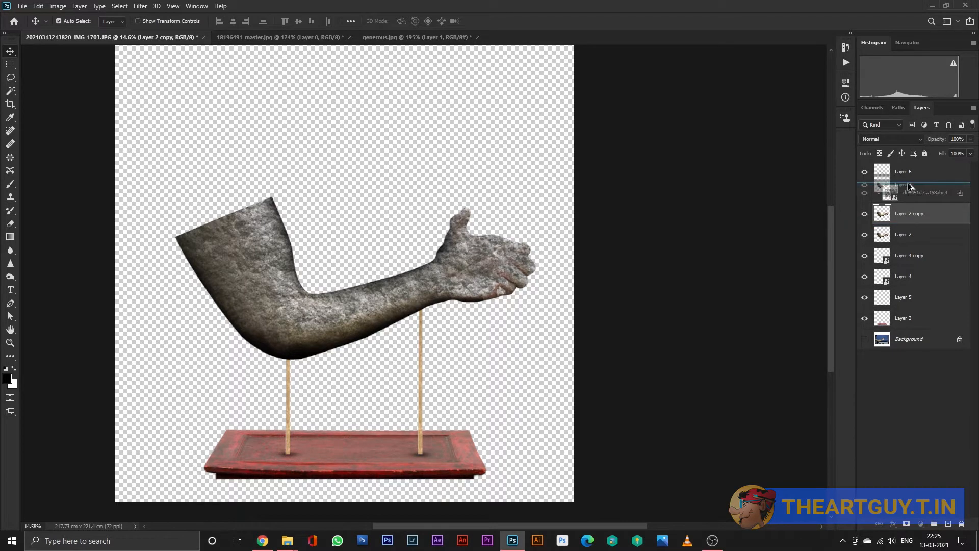
pyautogui.moveTo(911, 187); pyautogui.dragTo(910, 186)
pyautogui.click(902, 258)
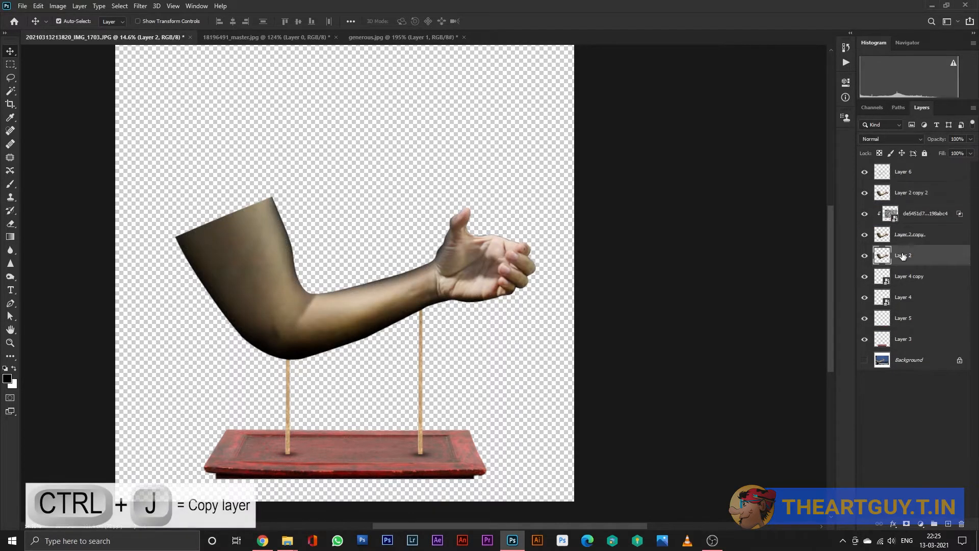
pyautogui.press('Delete')
# Desaturate Layer 2 copy 2 and set its blend mode to Overlay.
pyautogui.click(910, 192)
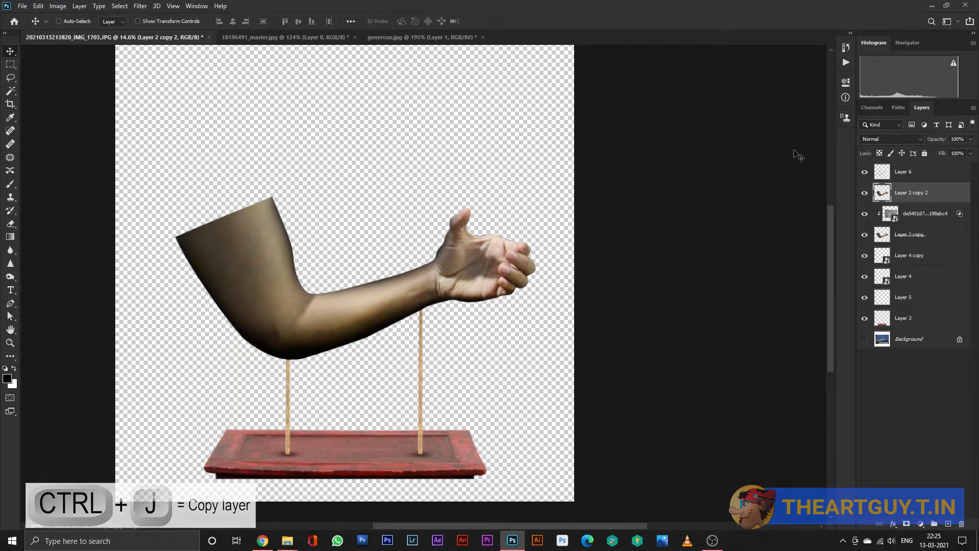
pyautogui.hotkey('ctrl', 'shift', 'u')
pyautogui.click(885, 137)
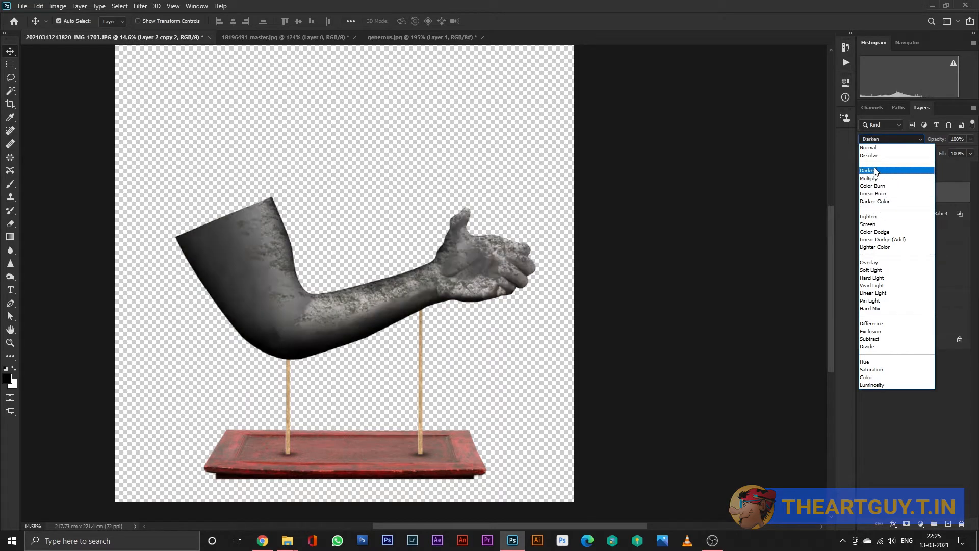
pyautogui.click(878, 262)
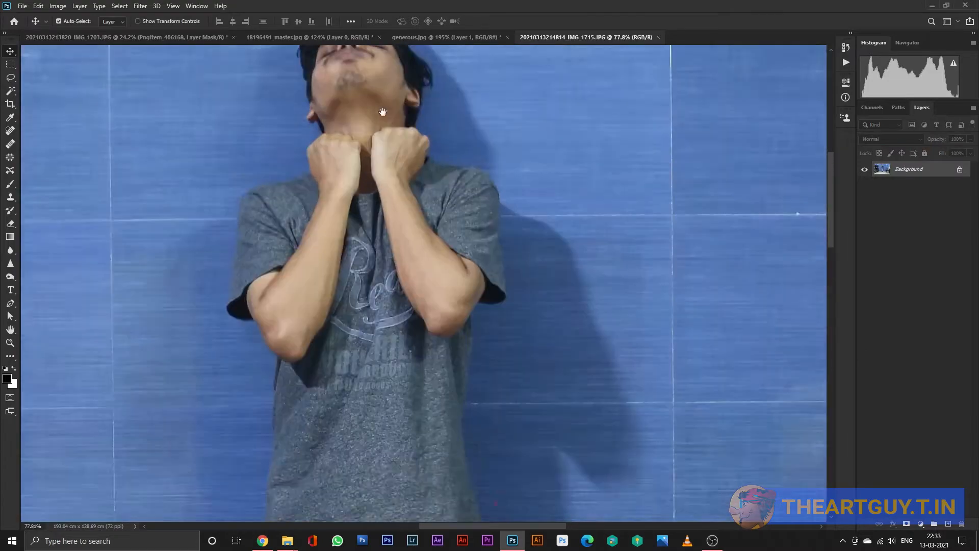
# In the IMG_1715 photo, start a Pen path at the man's ear and trace it up along the edge of his hair.
pyautogui.scroll(5, 451, 278)
pyautogui.scroll(10, 434, 258)
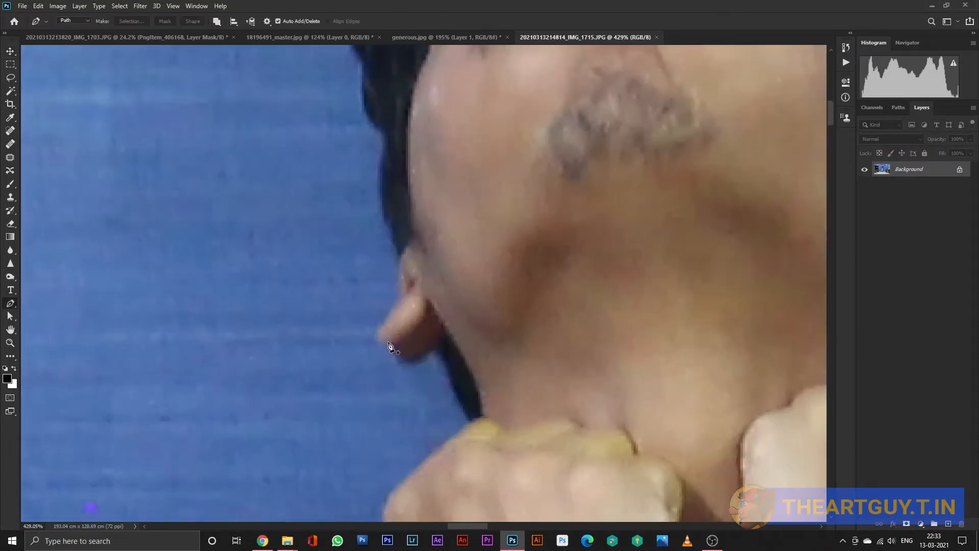
pyautogui.press('p')
pyautogui.moveTo(385, 287); pyautogui.dragTo(410, 292)
pyautogui.moveTo(394, 262); pyautogui.dragTo(411, 332)
pyautogui.moveTo(410, 323); pyautogui.dragTo(432, 363)
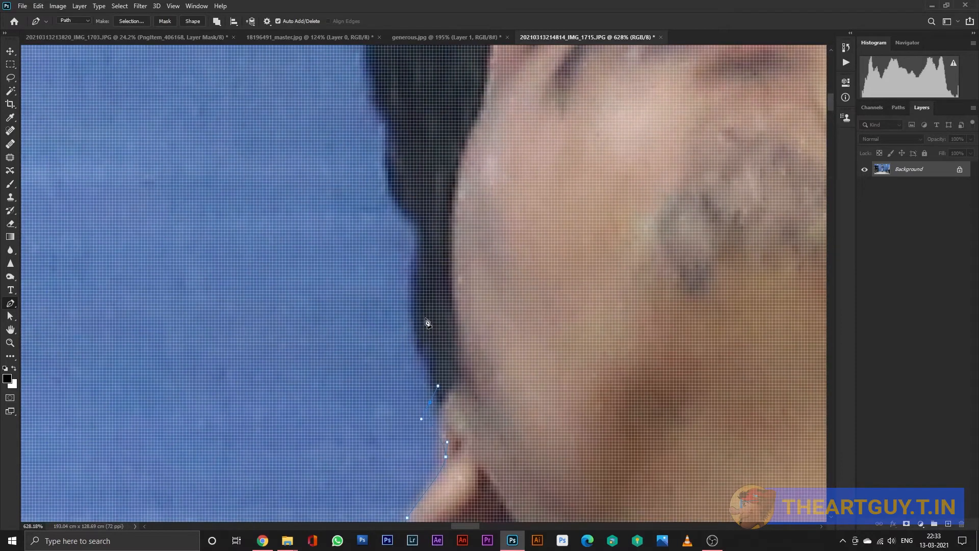
pyautogui.moveTo(419, 228)
pyautogui.mouseDown()
pyautogui.moveTo(415, 330)
pyautogui.moveTo(409, 308)
pyautogui.moveTo(434, 400)
pyautogui.moveTo(384, 340)
pyautogui.moveTo(399, 430)
pyautogui.mouseUp()
# Continue the Pen path loosely around the man's hair, over the top of his head and down the far side.
pyautogui.scroll(-2, 398, 293)
pyautogui.scroll(-2, 386, 338)
pyautogui.moveTo(398, 397); pyautogui.dragTo(406, 362)
pyautogui.moveTo(464, 310); pyautogui.dragTo(279, 372)
pyautogui.moveTo(519, 317); pyautogui.dragTo(367, 125)
pyautogui.moveTo(496, 308)
pyautogui.mouseDown()
pyautogui.moveTo(523, 335)
pyautogui.moveTo(548, 142)
pyautogui.mouseUp()
pyautogui.moveTo(557, 178); pyautogui.dragTo(555, 198)
pyautogui.moveTo(523, 222); pyautogui.dragTo(511, 234)
# Extend the Pen path past the far ear and neck, around the raised fist, and onto the shoulder.
pyautogui.scroll(3, 474, 327)
pyautogui.moveTo(459, 285); pyautogui.dragTo(532, 350)
pyautogui.click(485, 304)
pyautogui.click(516, 307)
pyautogui.click(509, 355)
pyautogui.click(535, 372)
pyautogui.moveTo(248, 228); pyautogui.dragTo(269, 234)
pyautogui.click(383, 252)
pyautogui.moveTo(501, 270); pyautogui.dragTo(538, 301)
pyautogui.moveTo(529, 335); pyautogui.dragTo(471, 251)
# Trace the Pen path around the T-shirt sleeve and its opening to the edge of the bent elbow.
pyautogui.moveTo(477, 250); pyautogui.dragTo(488, 269)
pyautogui.moveTo(492, 307)
pyautogui.mouseDown()
pyautogui.moveTo(497, 357)
pyautogui.moveTo(460, 374)
pyautogui.mouseUp()
pyautogui.click(486, 328)
pyautogui.click(483, 376)
pyautogui.click(455, 320)
pyautogui.moveTo(420, 313); pyautogui.dragTo(337, 312)
pyautogui.moveTo(370, 278); pyautogui.dragTo(371, 298)
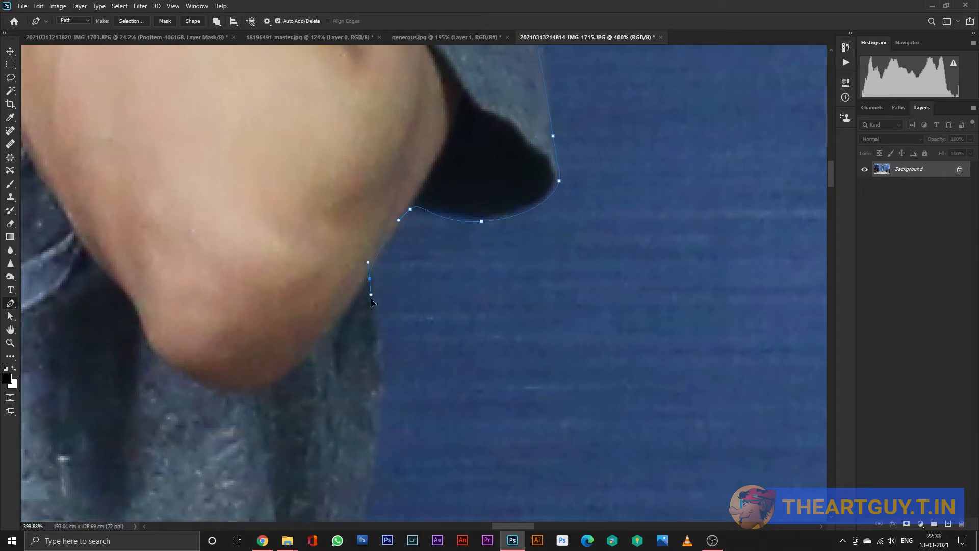
# Trace the Pen path from the elbow down the side of the T-shirt to the corner of its hem.
pyautogui.moveTo(376, 434); pyautogui.dragTo(406, 116)
pyautogui.moveTo(413, 212); pyautogui.dragTo(419, 256)
pyautogui.moveTo(406, 398); pyautogui.dragTo(418, 335)
pyautogui.moveTo(405, 362); pyautogui.dragTo(398, 389)
pyautogui.moveTo(387, 474)
pyautogui.mouseDown()
pyautogui.moveTo(393, 501)
pyautogui.moveTo(393, 102)
pyautogui.mouseUp()
pyautogui.moveTo(477, 386); pyautogui.dragTo(479, 404)
pyautogui.moveTo(483, 464); pyautogui.dragTo(483, 312)
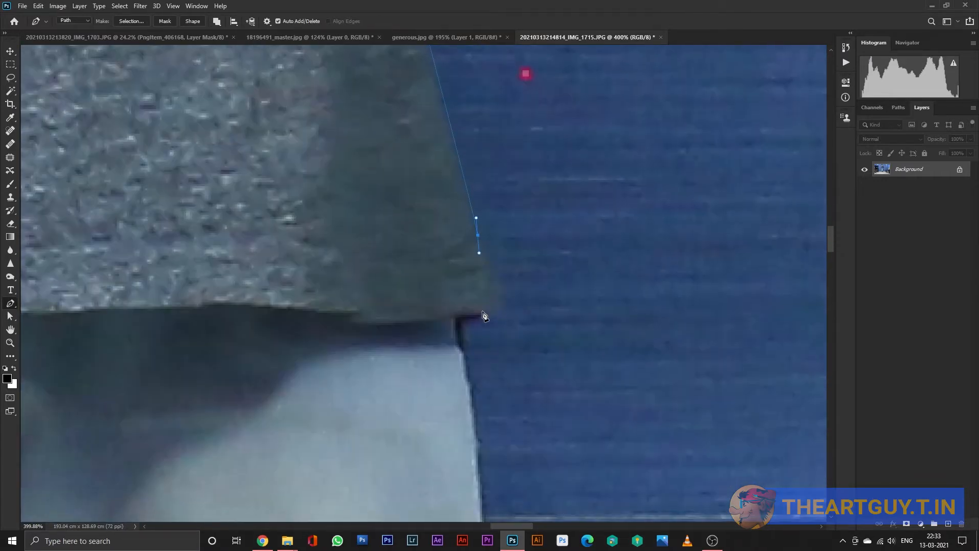
# Run the Pen path along the T-shirt's hem to its opposite corner, leaving out the jeans.
pyautogui.scroll(-9, 417, 175)
pyautogui.moveTo(359, 252); pyautogui.dragTo(423, 277)
pyautogui.scroll(5, 454, 285)
pyautogui.moveTo(385, 284); pyautogui.dragTo(578, 282)
pyautogui.moveTo(311, 286); pyautogui.dragTo(385, 284)
pyautogui.moveTo(351, 286); pyautogui.dragTo(488, 287)
pyautogui.click(473, 283)
pyautogui.moveTo(439, 283); pyautogui.dragTo(411, 287)
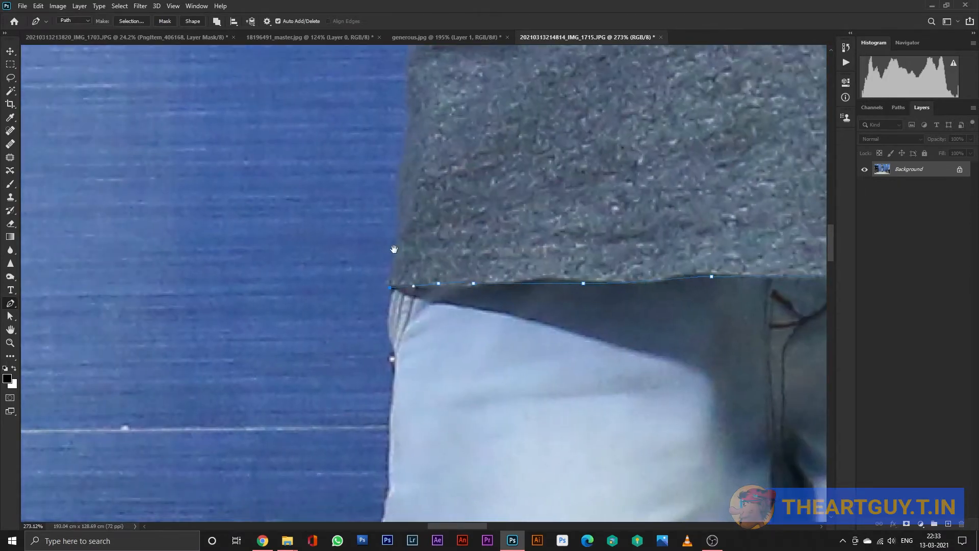
# Trace the Pen path up the opposite side of the T-shirt and around the other elbow.
pyautogui.moveTo(394, 250); pyautogui.dragTo(388, 460)
pyautogui.moveTo(407, 255); pyautogui.dragTo(411, 204)
pyautogui.moveTo(412, 142); pyautogui.dragTo(418, 352)
pyautogui.moveTo(428, 283); pyautogui.dragTo(433, 230)
pyautogui.moveTo(455, 264); pyautogui.dragTo(460, 238)
pyautogui.moveTo(438, 187); pyautogui.dragTo(502, 361)
pyautogui.moveTo(455, 310); pyautogui.dragTo(440, 247)
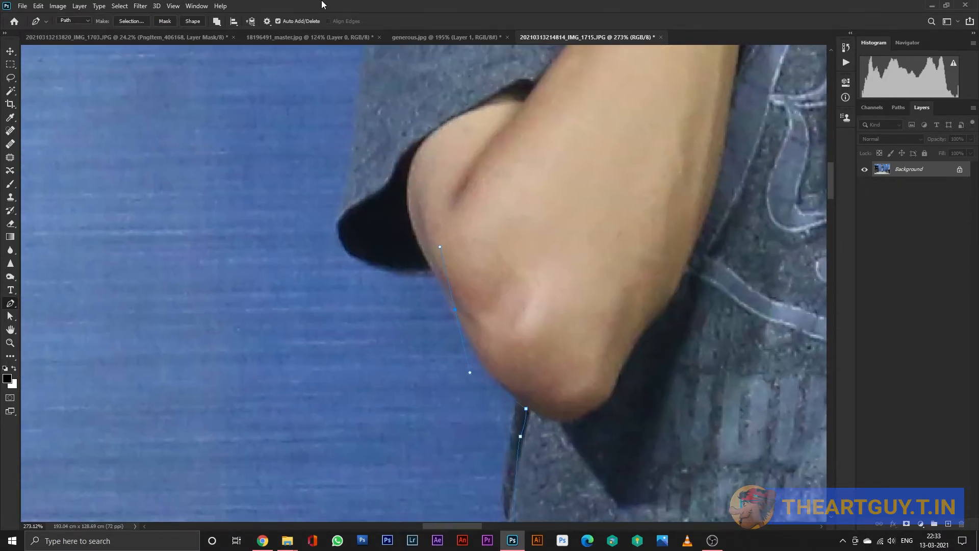
# Continue the Pen path around the second sleeve and up over the shoulder.
pyautogui.click(432, 270)
pyautogui.moveTo(341, 232); pyautogui.dragTo(423, 326)
pyautogui.moveTo(451, 126); pyautogui.dragTo(434, 346)
pyautogui.moveTo(398, 394); pyautogui.dragTo(420, 363)
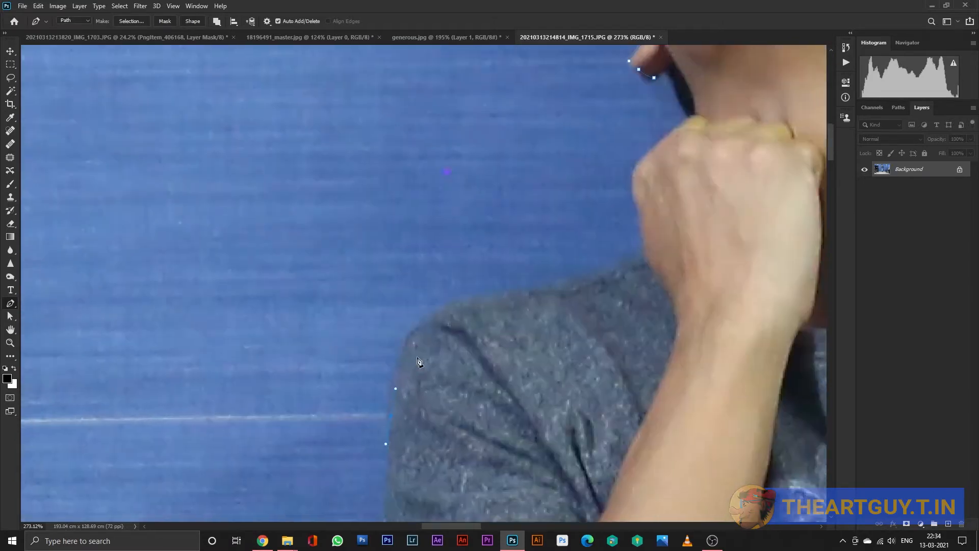
pyautogui.scroll(4, 420, 352)
pyautogui.moveTo(359, 361); pyautogui.dragTo(447, 357)
# Trace the Pen path around the second fist and neck and close it at the starting ear.
pyautogui.click(555, 314)
pyautogui.moveTo(541, 255); pyautogui.dragTo(563, 369)
pyautogui.moveTo(566, 266); pyautogui.dragTo(558, 360)
pyautogui.moveTo(580, 352); pyautogui.dragTo(600, 337)
pyautogui.click(630, 310)
pyautogui.moveTo(605, 238); pyautogui.dragTo(606, 320)
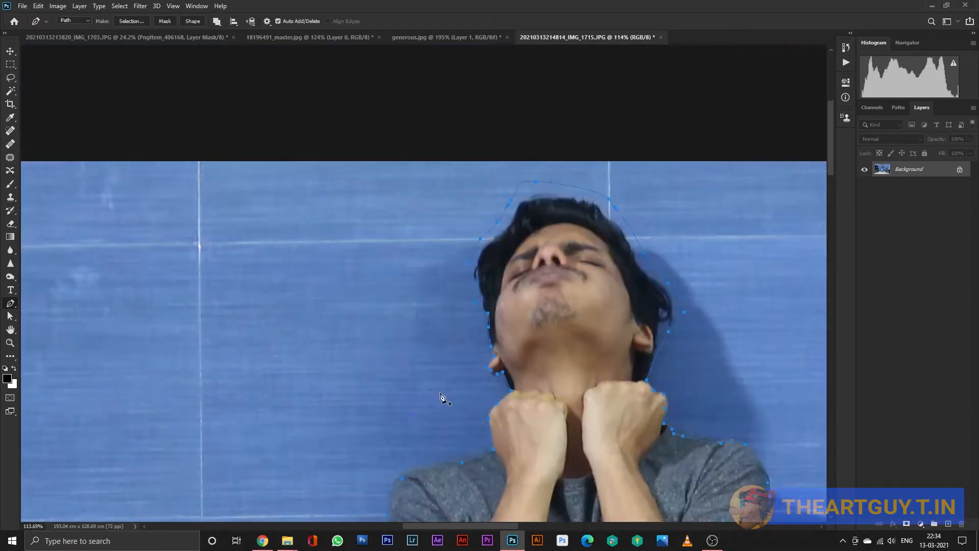
# Convert the closed path to a selection, copy the upper body to a new layer, and hide the Background.
pyautogui.scroll(-2, 444, 391)
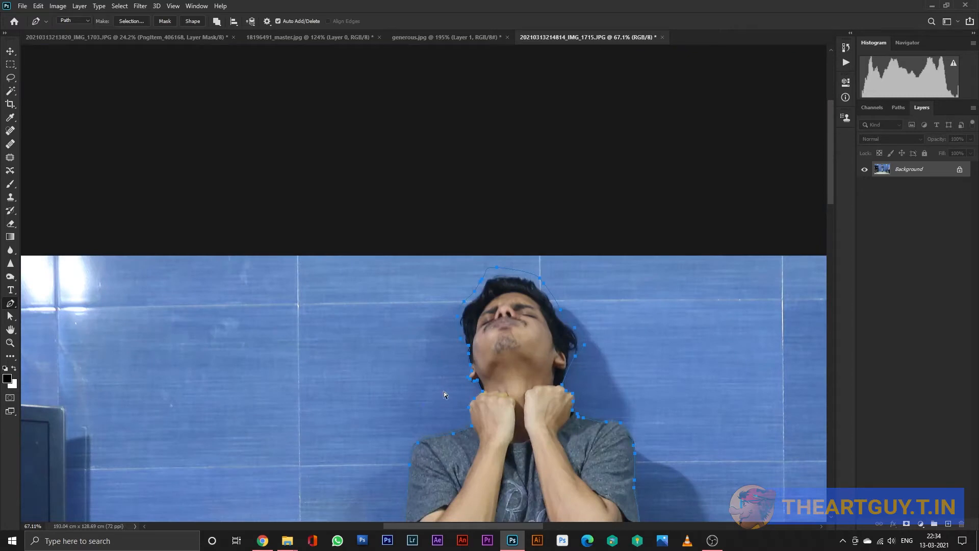
pyautogui.moveTo(570, 315); pyautogui.dragTo(554, 363)
pyautogui.scroll(-2, 554, 363)
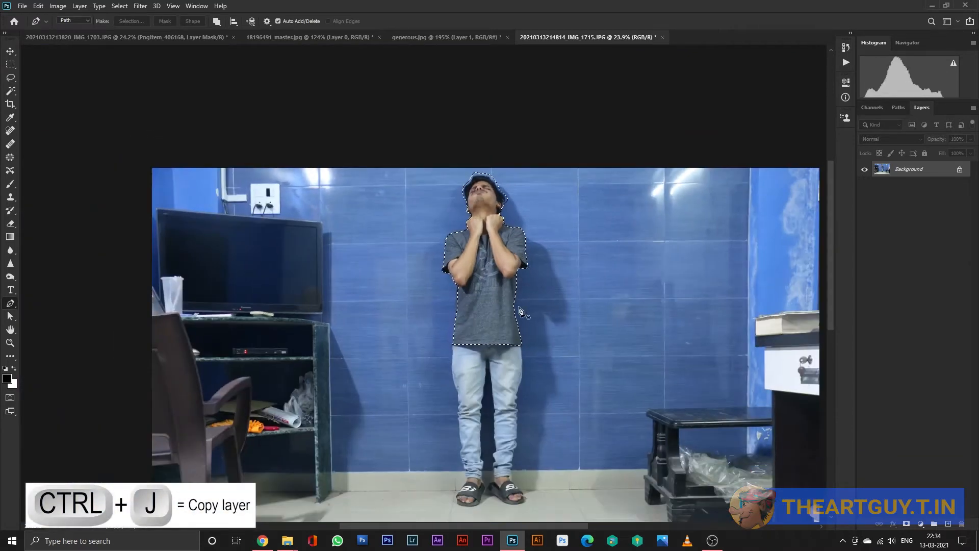
pyautogui.hotkey('ctrl', 'j')
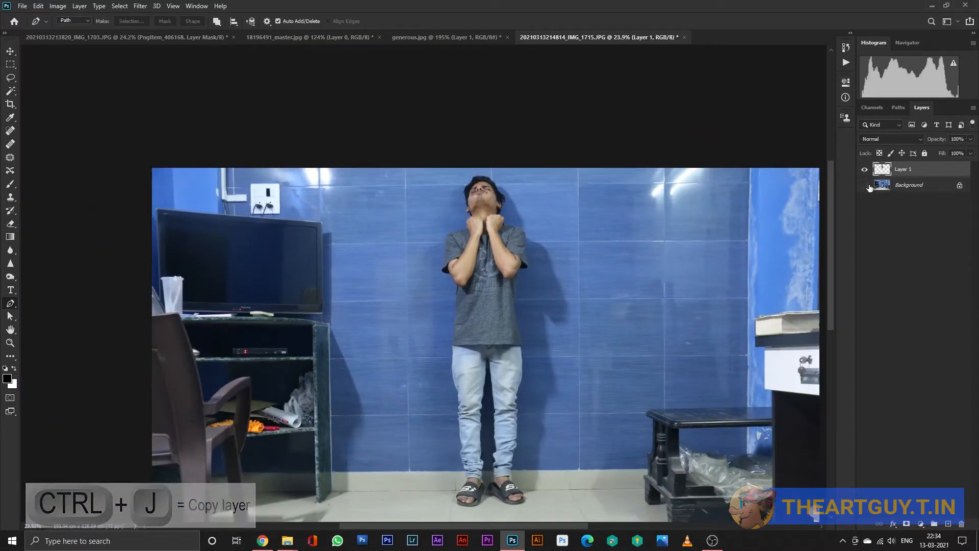
pyautogui.click(865, 185)
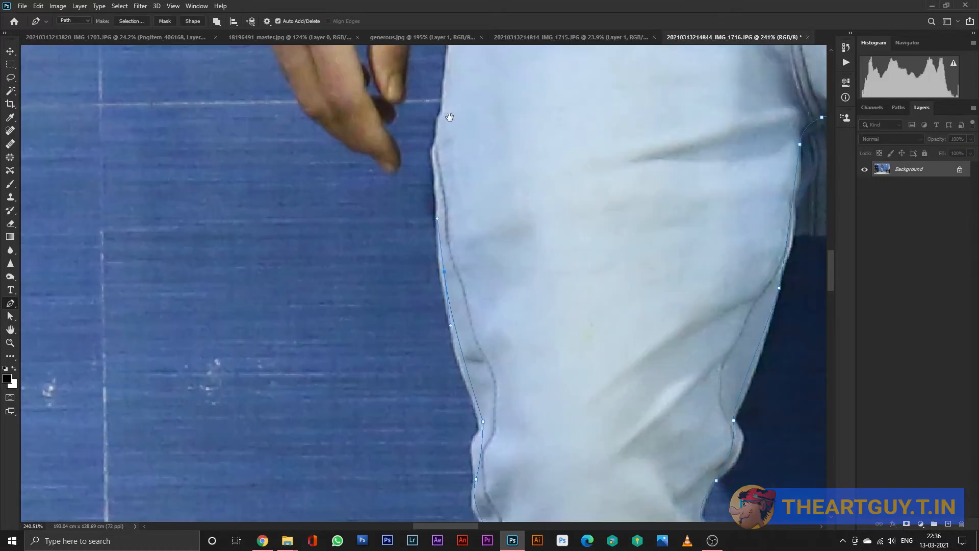
# In the IMG_1716 photo, finish the Pen path around the jeans and copy them to a new layer.
pyautogui.scroll(3, 452, 275)
pyautogui.moveTo(454, 179); pyautogui.dragTo(449, 273)
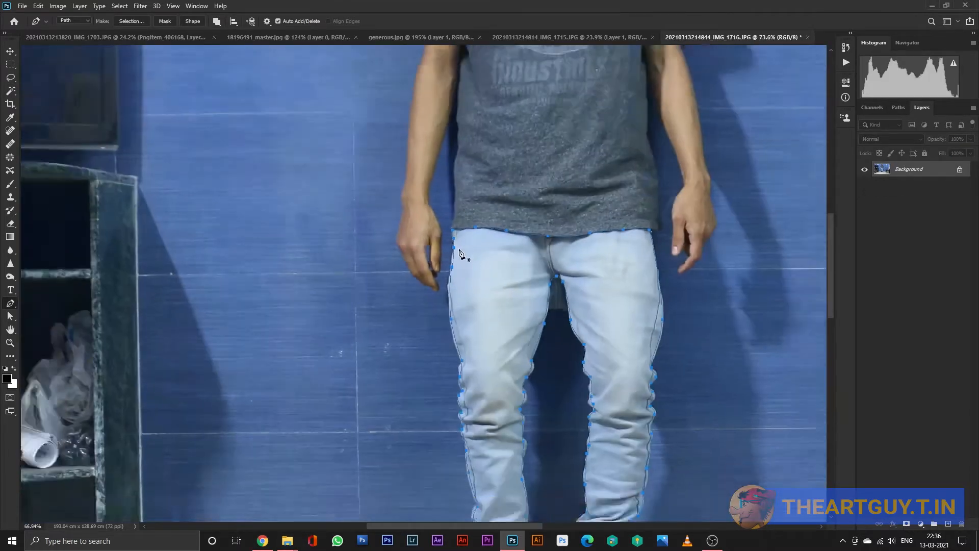
pyautogui.scroll(-2, 461, 250)
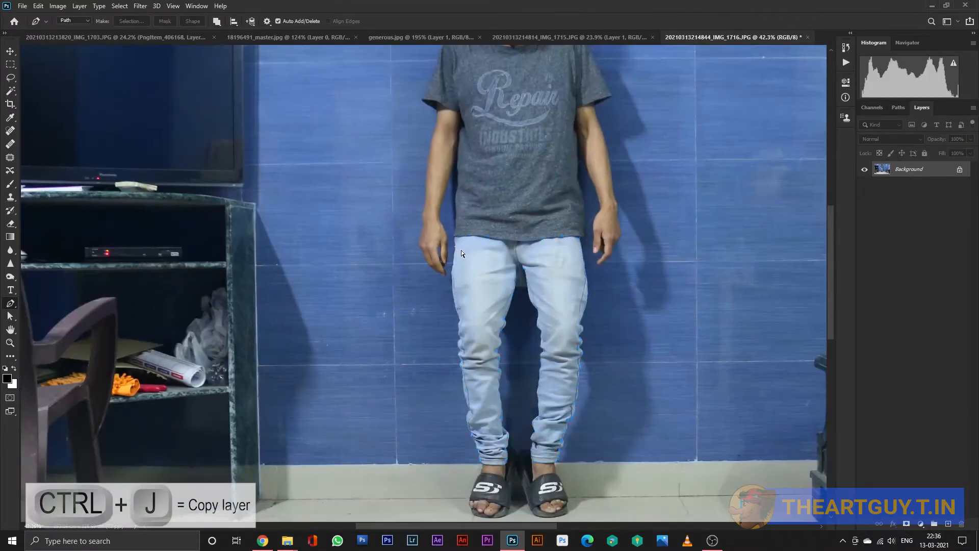
pyautogui.hotkey('ctrl', 'j')
# Bring the jeans into the IMG_1715 document, order them beneath Layer 1, and align them under the T-shirt hem.
pyautogui.press('v')
pyautogui.moveTo(254, 168); pyautogui.dragTo(508, 316)
pyautogui.scroll(2, 540, 284)
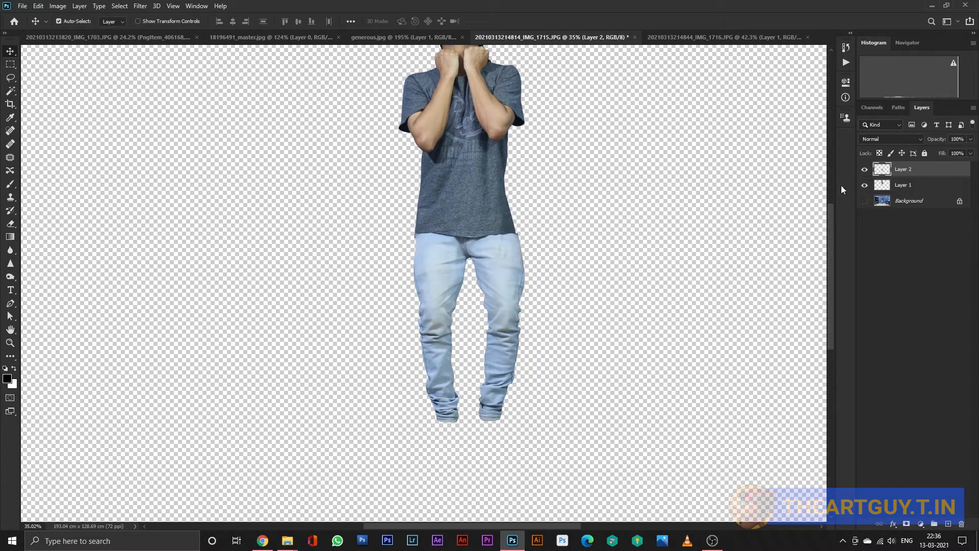
pyautogui.moveTo(905, 176); pyautogui.dragTo(904, 193)
pyautogui.scroll(2, 525, 280)
pyautogui.moveTo(525, 280); pyautogui.dragTo(531, 269)
# Scale the jeans layer to 96.56% and nudge it up to fit the T-shirt.
pyautogui.hotkey('ctrl', 't')
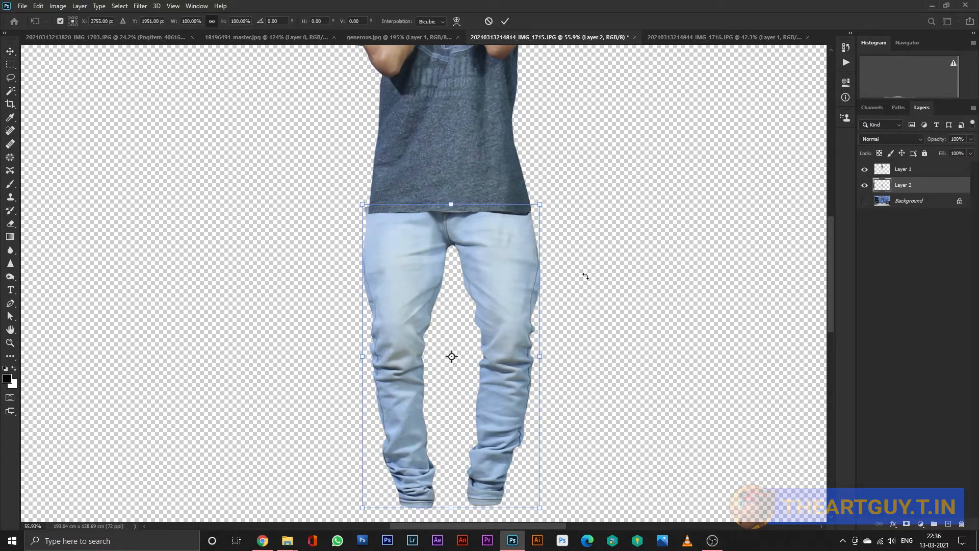
pyautogui.moveTo(543, 356); pyautogui.dragTo(540, 355)
pyautogui.moveTo(522, 311); pyautogui.dragTo(521, 303)
pyautogui.scroll(-1, 574, 214)
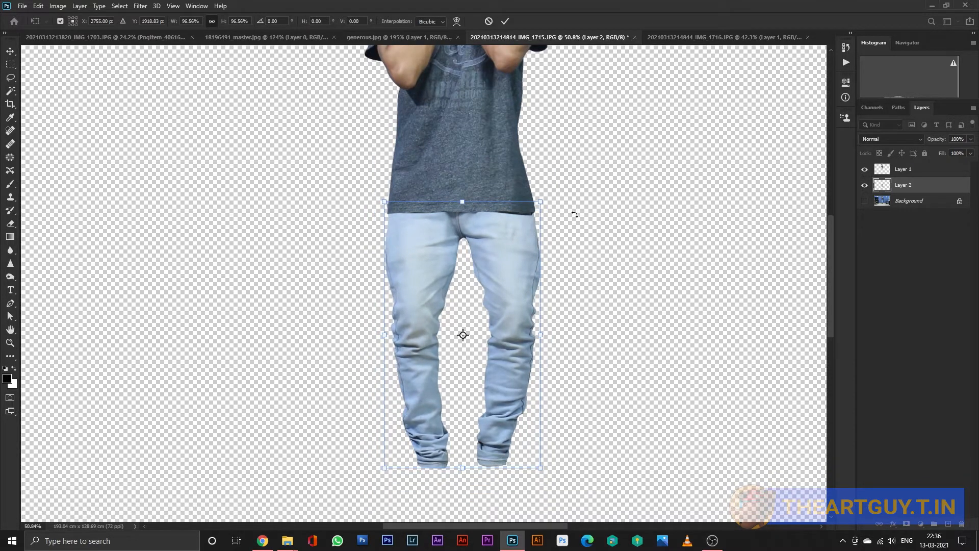
# Warp the jeans' upper corners slightly inward so the waist matches the width of the T-shirt hem.
pyautogui.rightClick(467, 244)
pyautogui.click(490, 315)
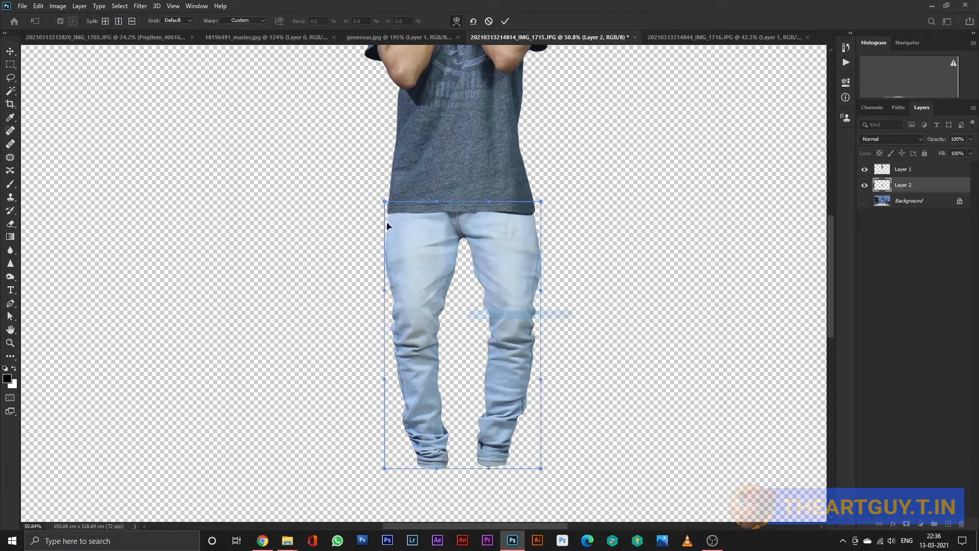
pyautogui.moveTo(385, 203); pyautogui.dragTo(388, 205)
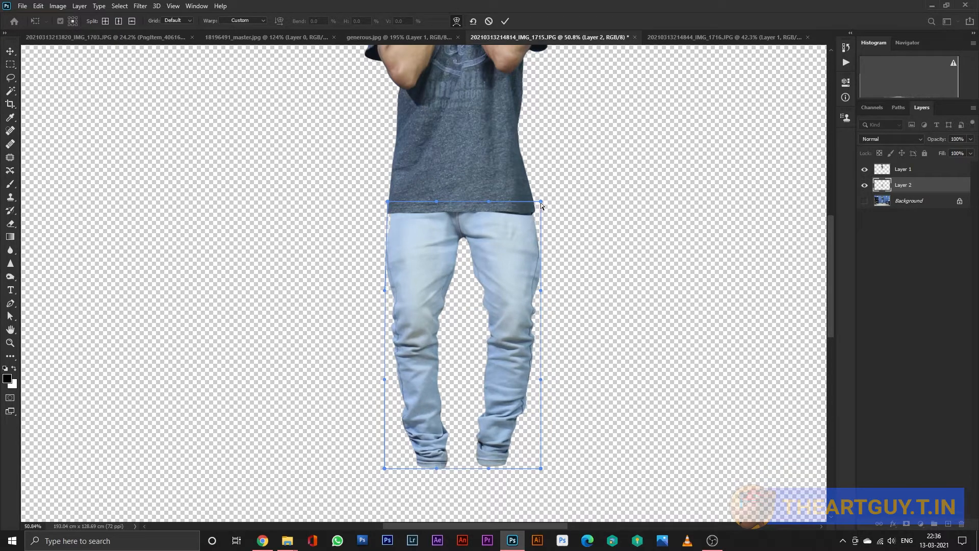
pyautogui.press('Return')
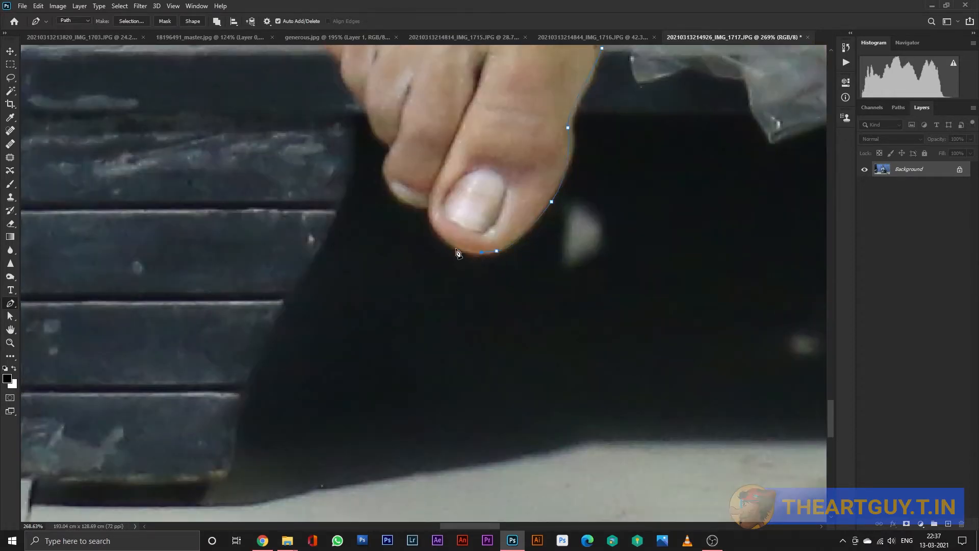
# In the IMG_1717 photo, continue the Pen path around the toes of the first bare foot.
pyautogui.moveTo(428, 221); pyautogui.dragTo(427, 209)
pyautogui.moveTo(427, 219); pyautogui.dragTo(435, 256)
pyautogui.click(436, 240)
pyautogui.click(400, 258)
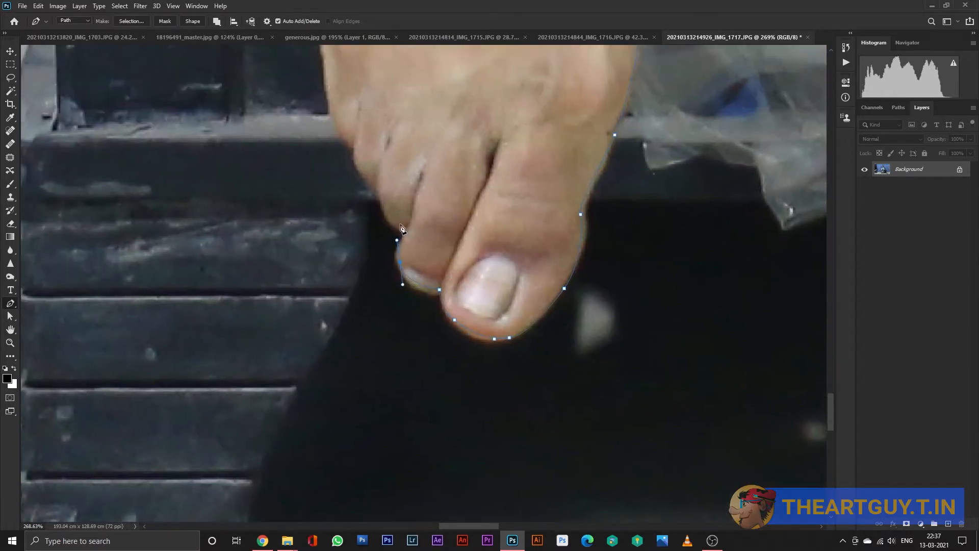
pyautogui.click(399, 269)
pyautogui.click(380, 281)
# Trace the Pen path up the outer side of the first foot and around its rolled jeans cuff.
pyautogui.moveTo(369, 232); pyautogui.dragTo(370, 213)
pyautogui.moveTo(326, 354); pyautogui.dragTo(335, 321)
pyautogui.click(389, 207)
pyautogui.click(400, 148)
pyautogui.click(358, 169)
pyautogui.click(343, 107)
pyautogui.click(342, 241)
pyautogui.click(303, 108)
# Start a Pen path at the second foot's big toe and trace it along the toes.
pyautogui.scroll(-8, 404, 251)
pyautogui.scroll(10, 502, 392)
pyautogui.moveTo(478, 367); pyautogui.dragTo(497, 377)
pyautogui.moveTo(544, 375); pyautogui.dragTo(570, 358)
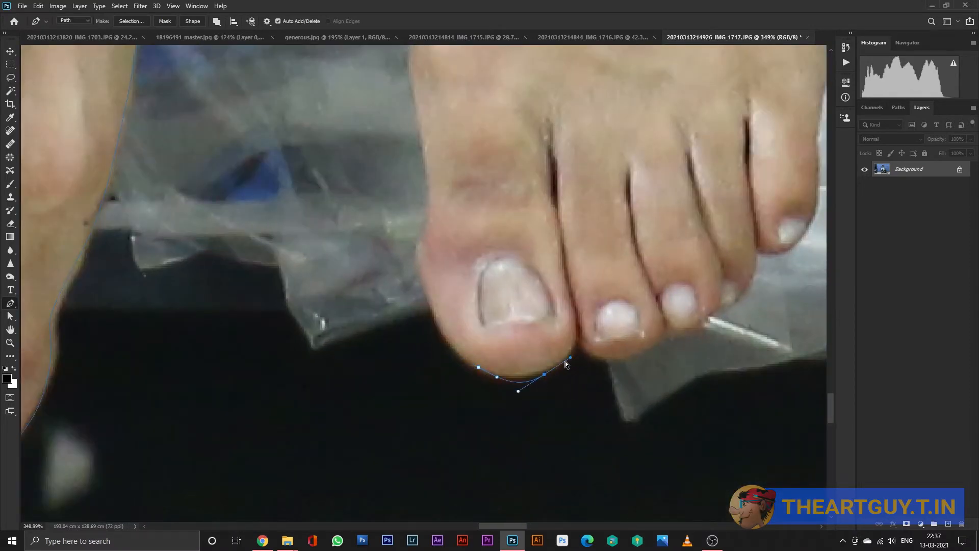
pyautogui.click(799, 249)
# Trace the Pen path up the outer side of the second foot and along the folds of its jeans cuff.
pyautogui.moveTo(817, 198); pyautogui.dragTo(686, 339)
pyautogui.click(699, 207)
pyautogui.moveTo(713, 162); pyautogui.dragTo(701, 360)
pyautogui.click(661, 179)
pyautogui.click(674, 70)
pyautogui.moveTo(706, 62); pyautogui.dragTo(711, 343)
pyautogui.click(701, 339)
pyautogui.click(716, 309)
pyautogui.click(705, 283)
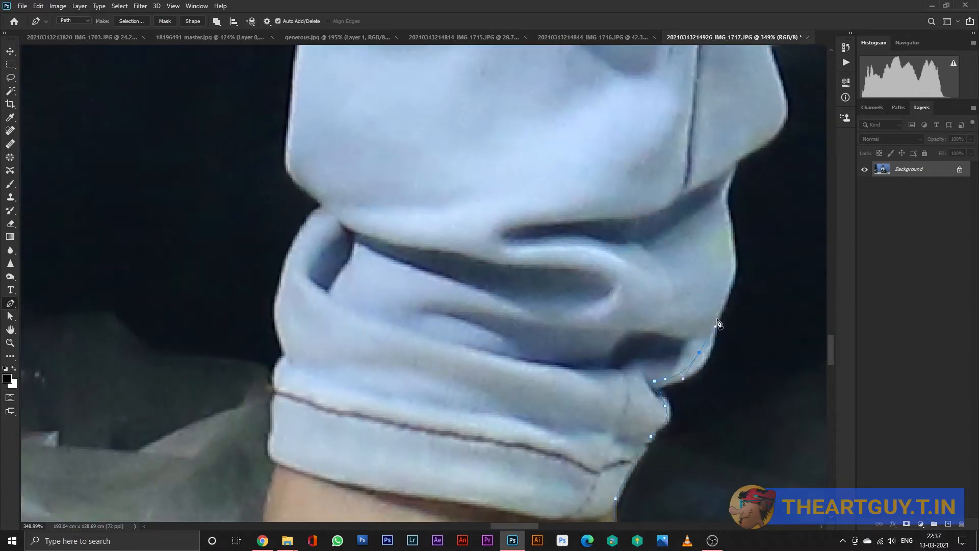
# Carry the Pen path over the top of the cuff, down the foot's inner side, and close it at the big toe.
pyautogui.click(717, 268)
pyautogui.scroll(-3, 562, 317)
pyautogui.moveTo(580, 325); pyautogui.dragTo(573, 327)
pyautogui.moveTo(534, 411); pyautogui.dragTo(542, 332)
pyautogui.moveTo(554, 322); pyautogui.dragTo(543, 367)
pyautogui.click(542, 444)
pyautogui.moveTo(543, 442); pyautogui.dragTo(566, 132)
pyautogui.moveTo(554, 292); pyautogui.dragTo(553, 374)
pyautogui.moveTo(552, 387); pyautogui.dragTo(540, 275)
pyautogui.click(539, 322)
pyautogui.scroll(3, 545, 391)
pyautogui.click(539, 425)
pyautogui.moveTo(579, 495); pyautogui.dragTo(556, 401)
pyautogui.click(562, 402)
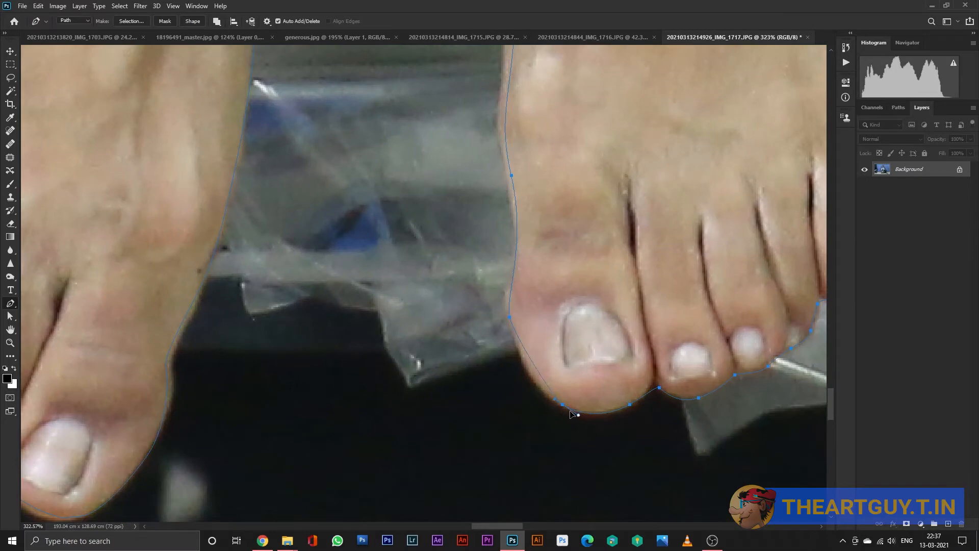
# Turn the foot paths into a selection, copy both feet to a new layer, and bring them into the IMG_1715 document.
pyautogui.scroll(-8, 494, 316)
pyautogui.hotkey('ctrl', 'Return')
pyautogui.moveTo(537, 252); pyautogui.dragTo(454, 442)
pyautogui.hotkey('ctrl', 'j')
pyautogui.click(452, 434)
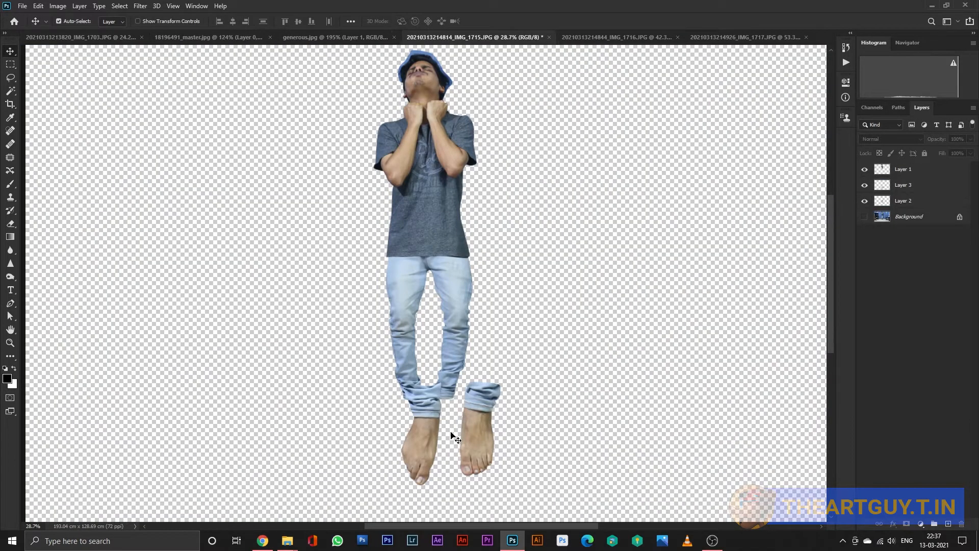
# Scale down the feet layer and fit the foot showing all its toes onto the end of its trouser leg.
pyautogui.scroll(5, 451, 433)
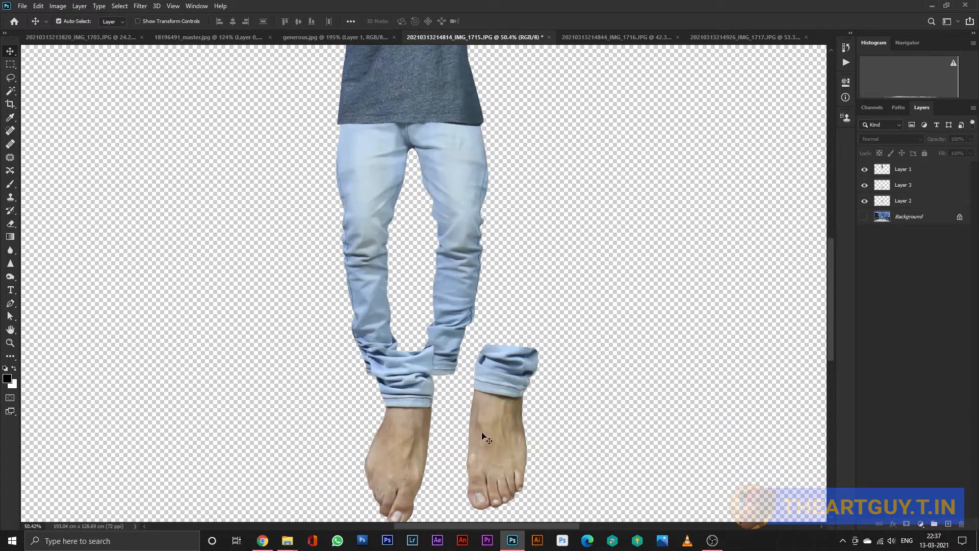
pyautogui.click(534, 364)
pyautogui.hotkey('ctrl', 't')
pyautogui.moveTo(538, 345); pyautogui.dragTo(401, 365)
pyautogui.scroll(5, 467, 422)
pyautogui.press('Return')
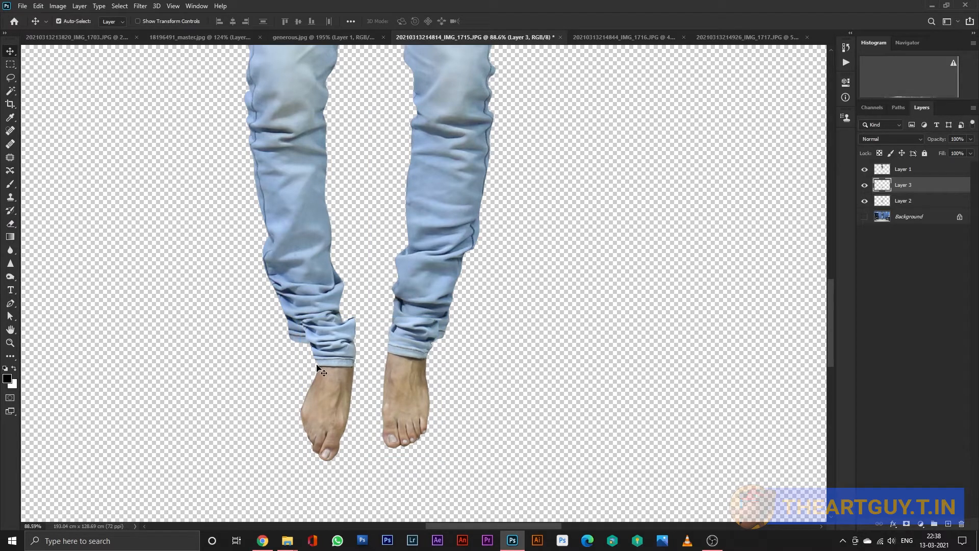
# Separate the other foot onto its own layer and move it onto its trouser leg.
pyautogui.rightClick(336, 419)
pyautogui.click(9, 49)
pyautogui.scroll(3, 326, 388)
pyautogui.moveTo(366, 384); pyautogui.dragTo(341, 356)
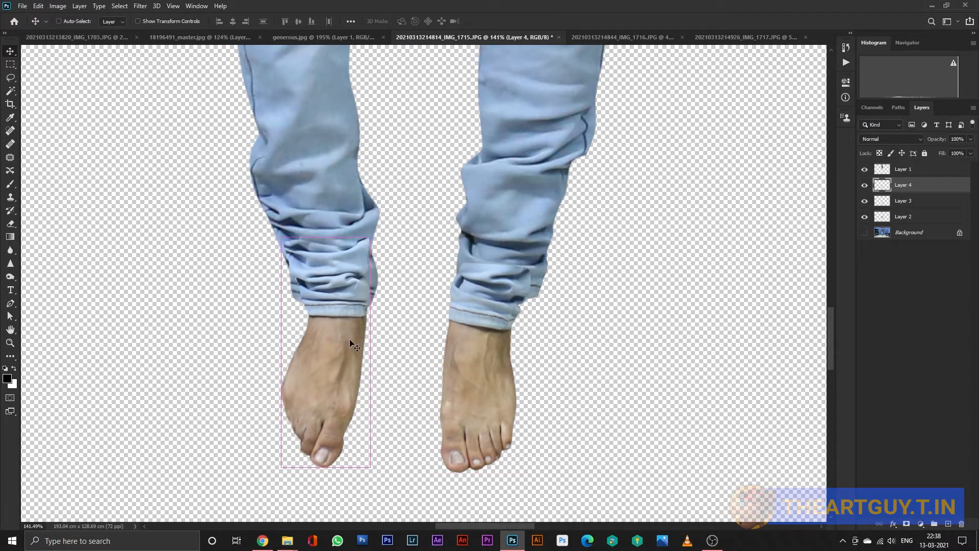
# Enlarge and reposition the Layer 4 foot to match the trouser leg, and blend its cuff edge with the Eraser.
pyautogui.hotkey('ctrl', 't')
pyautogui.moveTo(378, 238); pyautogui.dragTo(398, 209)
pyautogui.moveTo(357, 307); pyautogui.dragTo(349, 298)
pyautogui.moveTo(370, 347); pyautogui.dragTo(378, 351)
pyautogui.moveTo(264, 350); pyautogui.dragTo(261, 350)
pyautogui.press('Return')
pyautogui.press('e')
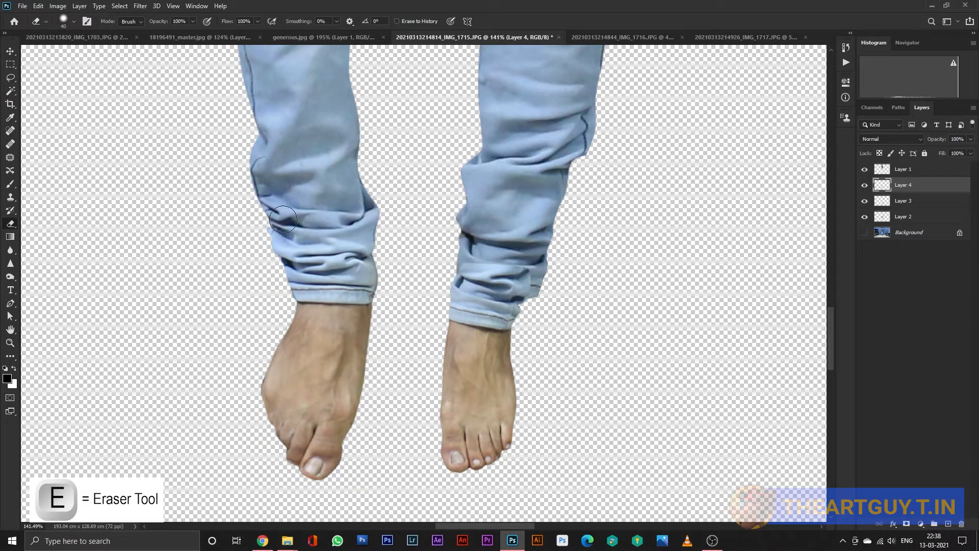
pyautogui.hscroll(5, 557, 284)
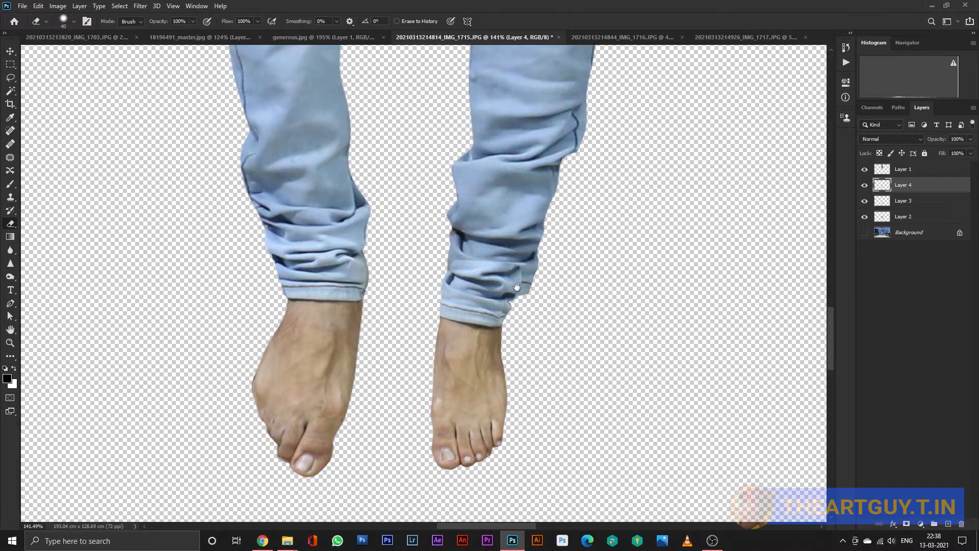
# Scale the Layer 3 foot to about 117%, align its cuff with the trouser leg, and stretch it slightly downward.
pyautogui.click(10, 52)
pyautogui.click(388, 412)
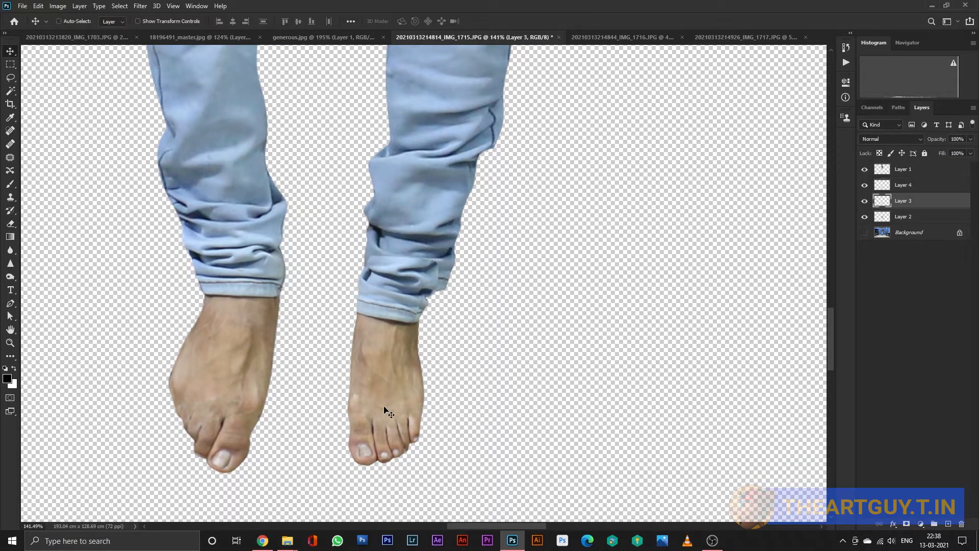
pyautogui.hotkey('ctrl', 't')
pyautogui.moveTo(439, 263); pyautogui.dragTo(459, 230)
pyautogui.moveTo(408, 289); pyautogui.dragTo(416, 277)
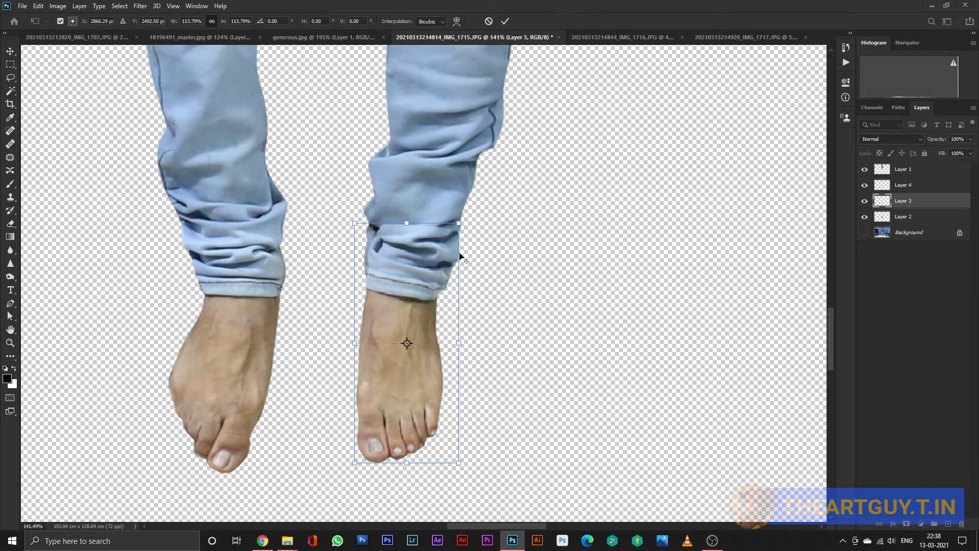
pyautogui.moveTo(461, 225); pyautogui.dragTo(461, 220)
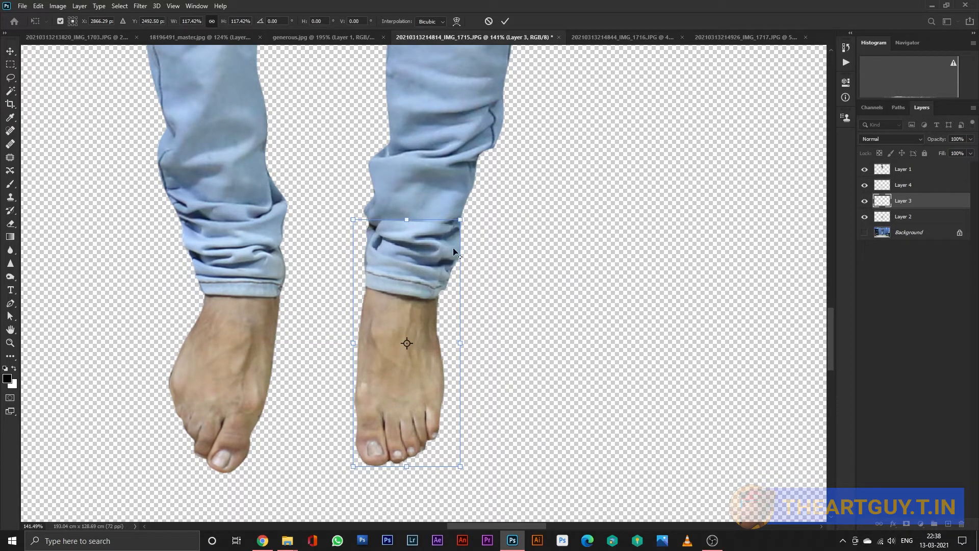
pyautogui.moveTo(407, 467); pyautogui.dragTo(407, 472)
pyautogui.press('Return')
pyautogui.press('e')
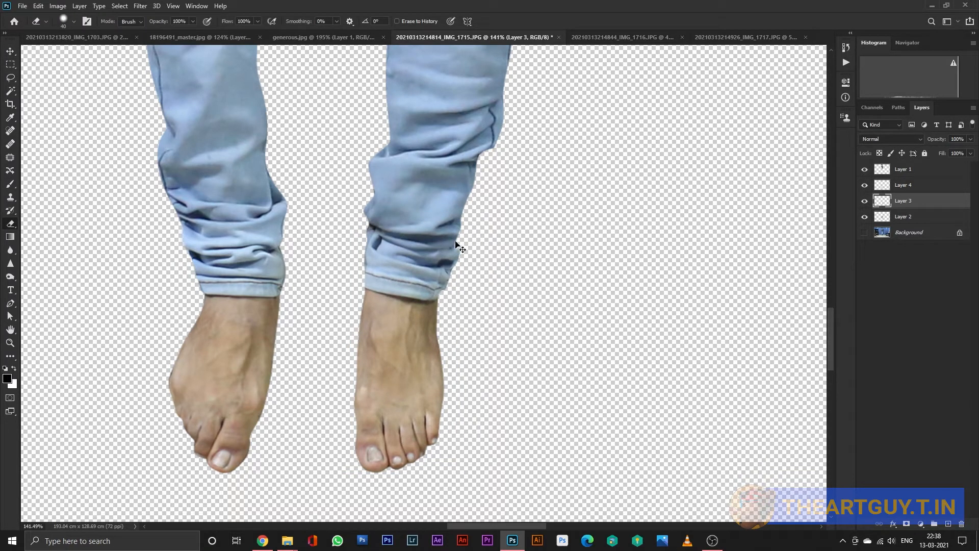
# Warp the Layer 3 foot, pulling the upper outer corner of its cuff slightly inward to follow the trouser leg.
pyautogui.hotkey('ctrl', 't')
pyautogui.rightClick(416, 263)
pyautogui.click(457, 331)
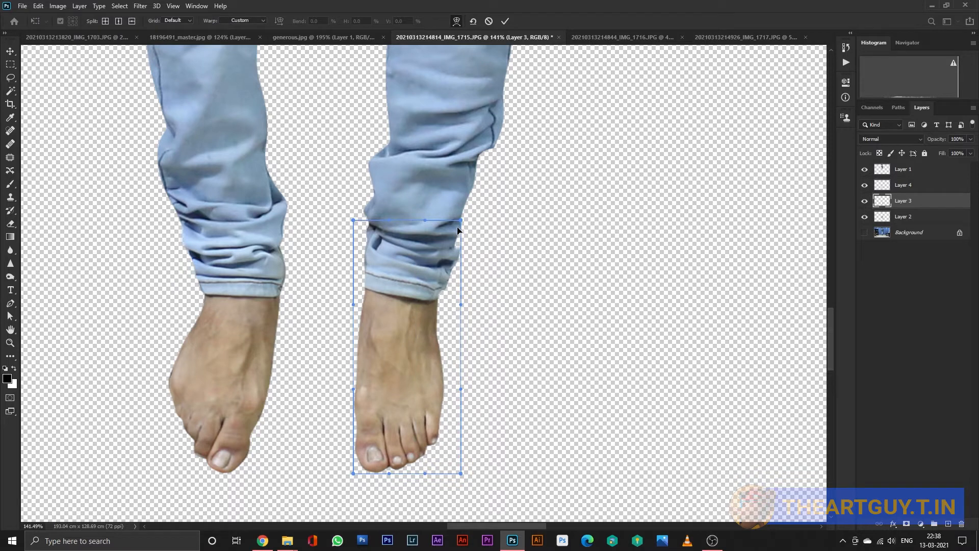
pyautogui.moveTo(457, 228); pyautogui.dragTo(456, 218)
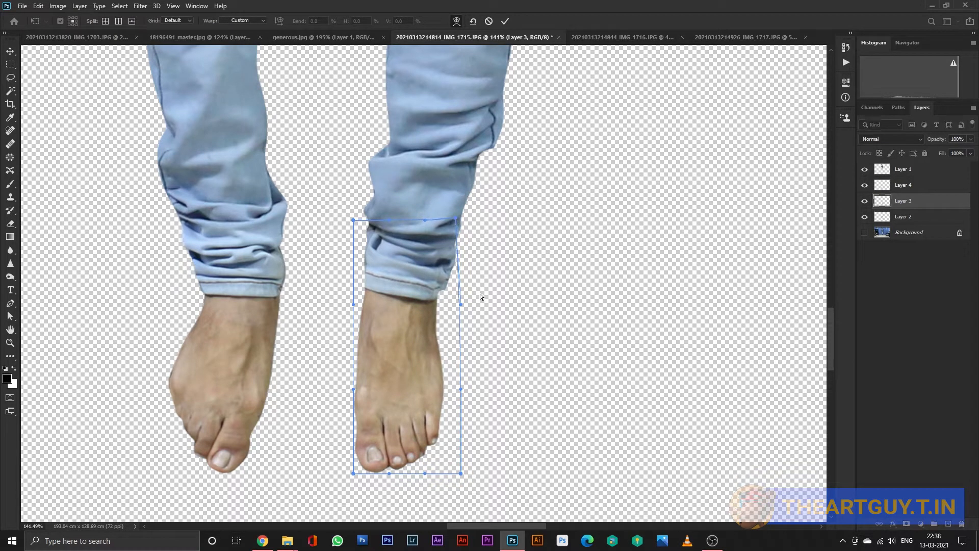
pyautogui.press('Return')
pyautogui.scroll(-8, 517, 295)
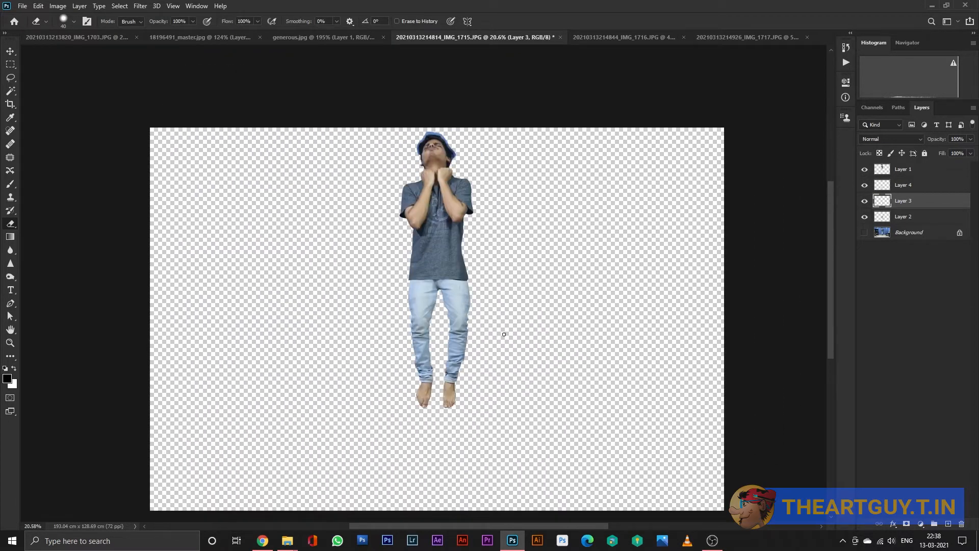
# Group the figure's four layers, Layer 1 to Layer 4, and make a merged copy of the group.
pyautogui.press('v')
pyautogui.moveTo(564, 128)
pyautogui.mouseDown()
pyautogui.moveTo(357, 376)
pyautogui.moveTo(345, 416)
pyautogui.mouseUp()
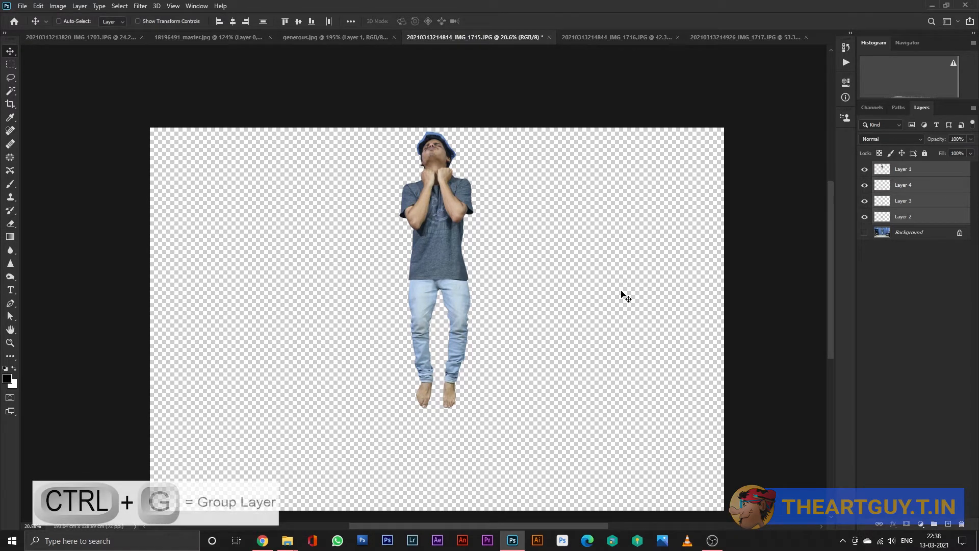
pyautogui.hotkey('ctrl', 'g')
pyautogui.hotkey('ctrl', 'j')
pyautogui.hotkey('ctrl', 'e')
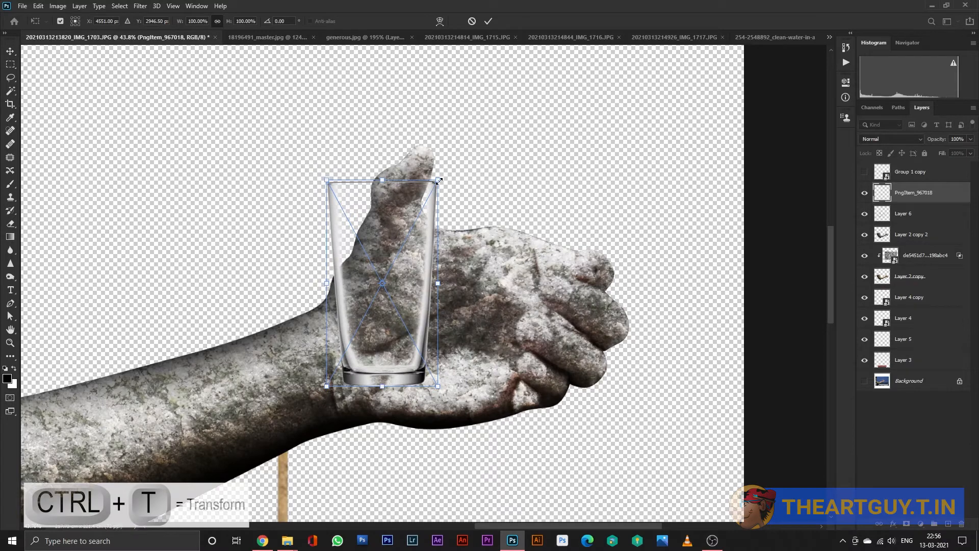
# Scale the glass to about 172%, rotate it about 17°, and place it across the stone hand's palm.
pyautogui.moveTo(439, 181); pyautogui.dragTo(468, 131)
pyautogui.moveTo(513, 153); pyautogui.dragTo(533, 204)
pyautogui.moveTo(458, 270); pyautogui.dragTo(496, 305)
pyautogui.moveTo(579, 207); pyautogui.dragTo(608, 182)
pyautogui.moveTo(488, 306); pyautogui.dragTo(529, 283)
pyautogui.moveTo(622, 167); pyautogui.dragTo(630, 162)
pyautogui.moveTo(564, 256); pyautogui.dragTo(570, 256)
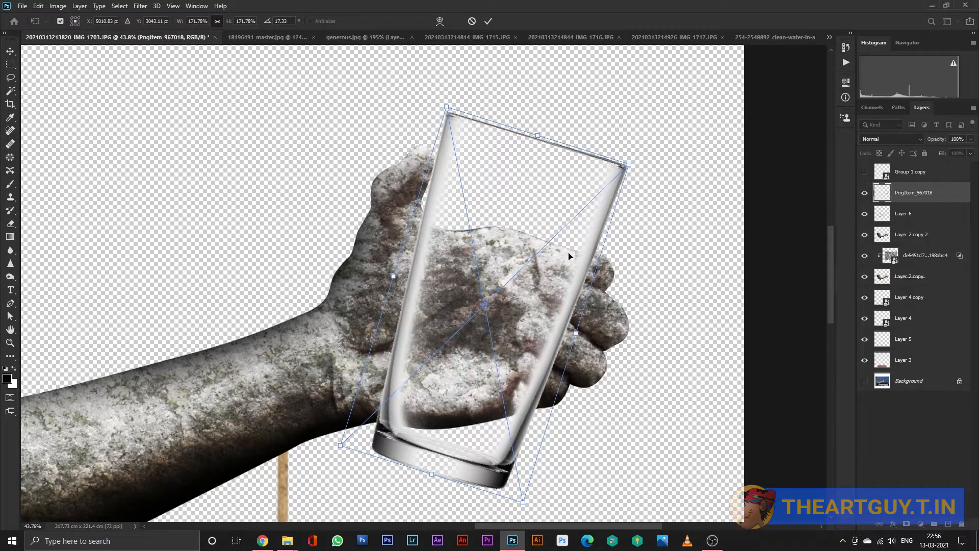
pyautogui.press('Return')
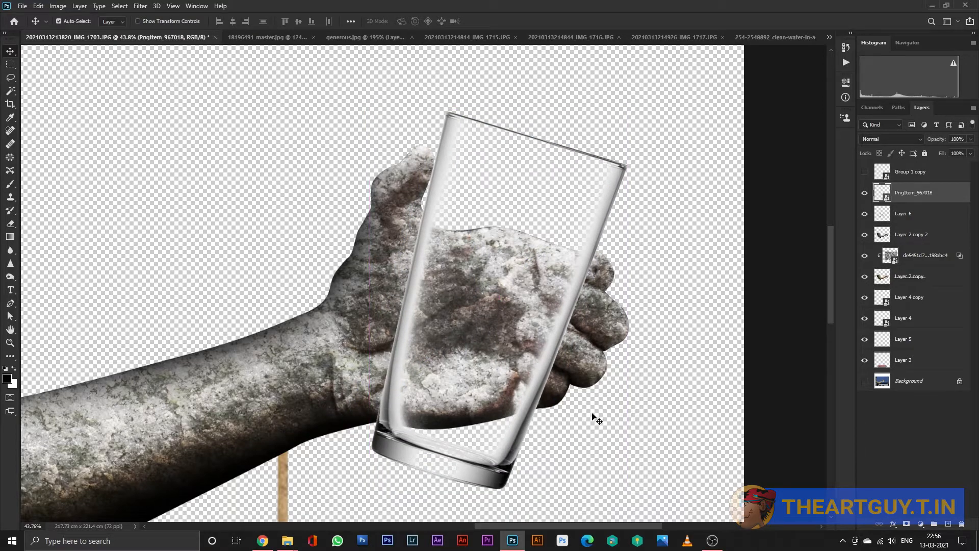
# Lower the glass layer's opacity to 54% and start a Pen path along the lower fingertips that overlap the glass.
pyautogui.scroll(-3, 592, 417)
pyautogui.press('p')
pyautogui.moveTo(934, 143); pyautogui.dragTo(911, 146)
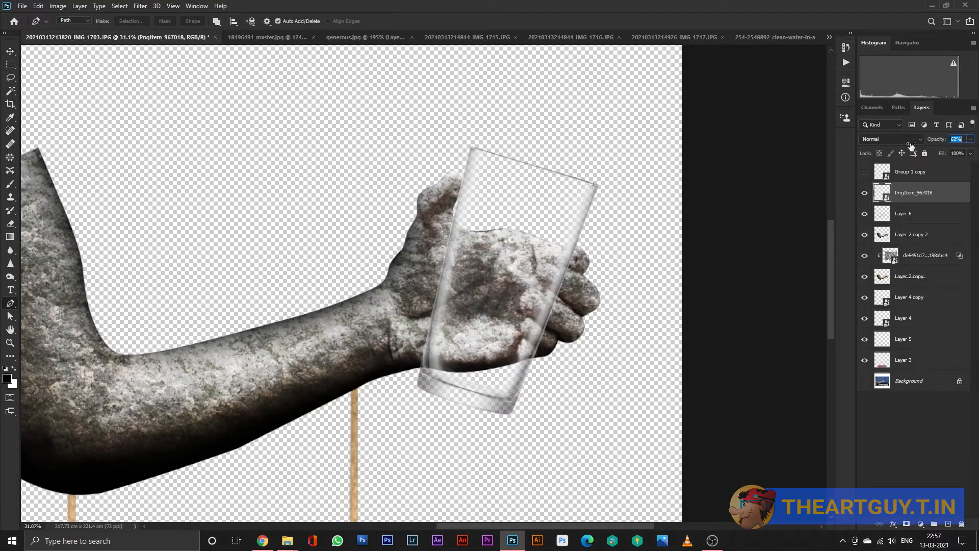
pyautogui.scroll(10, 598, 315)
pyautogui.moveTo(472, 408); pyautogui.dragTo(468, 405)
pyautogui.moveTo(387, 330); pyautogui.dragTo(434, 438)
pyautogui.moveTo(431, 435); pyautogui.dragTo(428, 429)
pyautogui.moveTo(424, 368); pyautogui.dragTo(428, 356)
pyautogui.moveTo(472, 327); pyautogui.dragTo(489, 327)
pyautogui.moveTo(431, 341); pyautogui.dragTo(463, 403)
pyautogui.moveTo(464, 334); pyautogui.dragTo(457, 326)
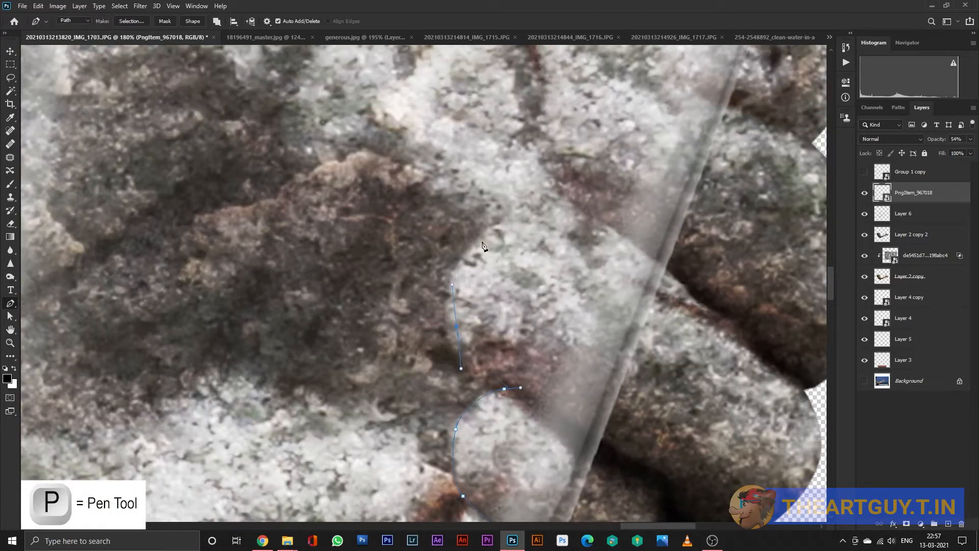
# Continue the Pen path around the remaining upper fingertips and bring it back around the outside of the fingers.
pyautogui.moveTo(504, 230); pyautogui.dragTo(536, 225)
pyautogui.click(709, 311)
pyautogui.moveTo(623, 245); pyautogui.dragTo(645, 342)
pyautogui.moveTo(594, 298); pyautogui.dragTo(554, 235)
pyautogui.moveTo(561, 215); pyautogui.dragTo(570, 306)
pyautogui.moveTo(572, 303); pyautogui.dragTo(670, 264)
pyautogui.moveTo(759, 294); pyautogui.dragTo(614, 303)
pyautogui.click(580, 286)
pyautogui.moveTo(577, 228); pyautogui.dragTo(581, 289)
pyautogui.moveTo(582, 266); pyautogui.dragTo(586, 248)
pyautogui.click(605, 233)
pyautogui.moveTo(674, 233); pyautogui.dragTo(688, 237)
pyautogui.scroll(-7, 689, 238)
pyautogui.moveTo(655, 373); pyautogui.dragTo(669, 372)
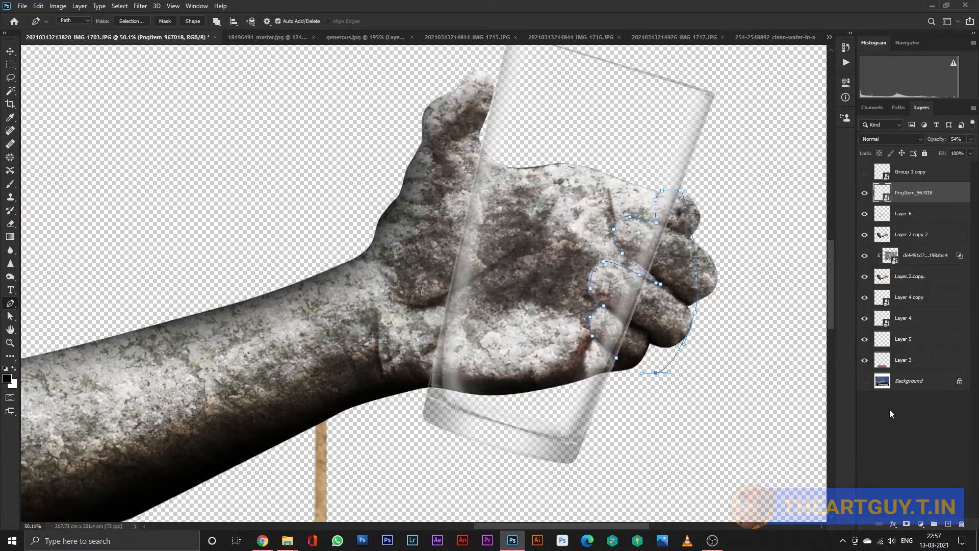
# Add a layer mask to the glass and hide it over the traced fingers using the path selection feathered 0.9 px.
pyautogui.click(907, 527)
pyautogui.hotkey('ctrl', 'Return')
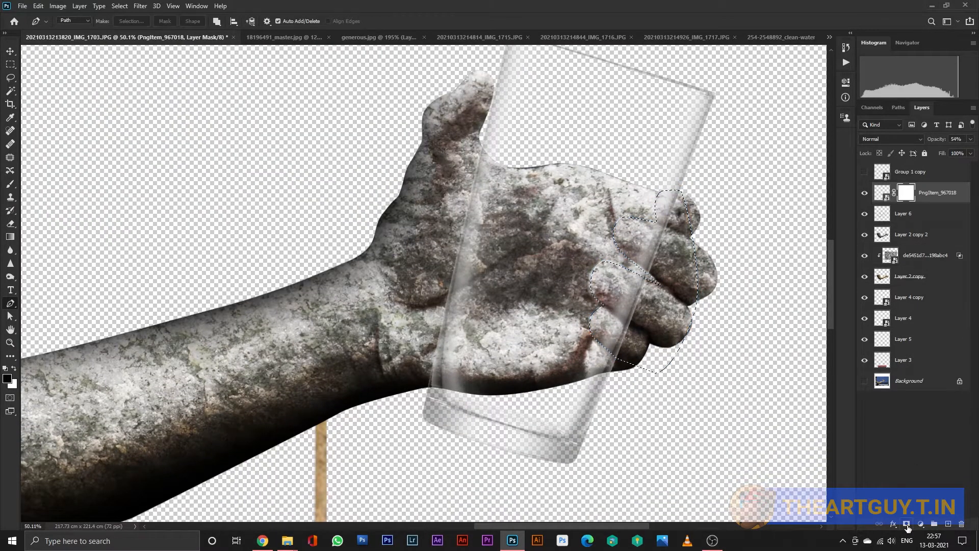
pyautogui.hotkey('shift', 'F6')
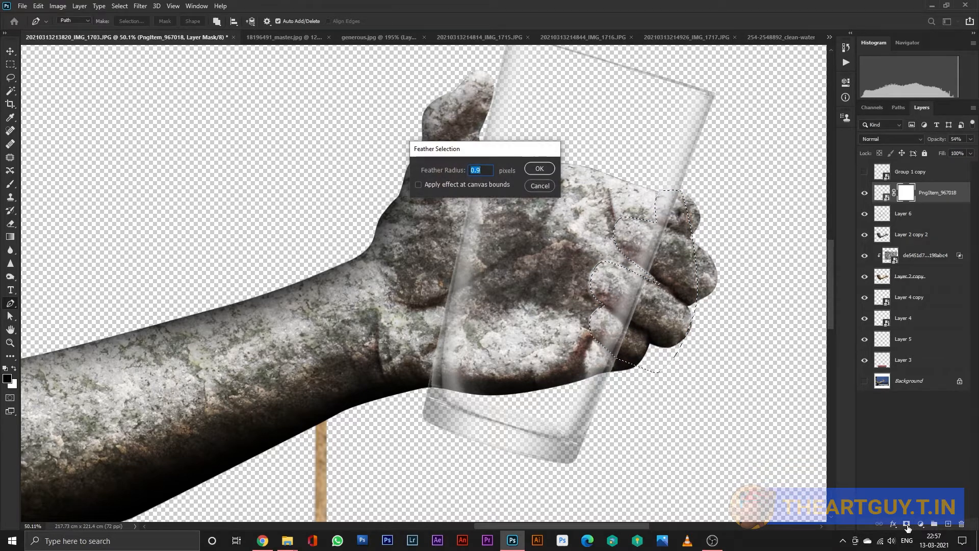
pyautogui.press('Return')
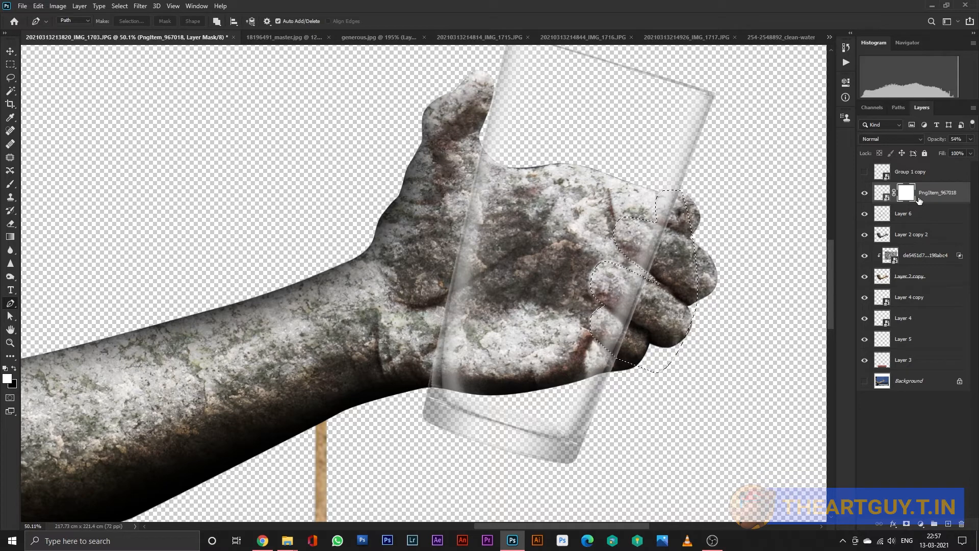
pyautogui.hotkey('ctrl', 'BackSpace')
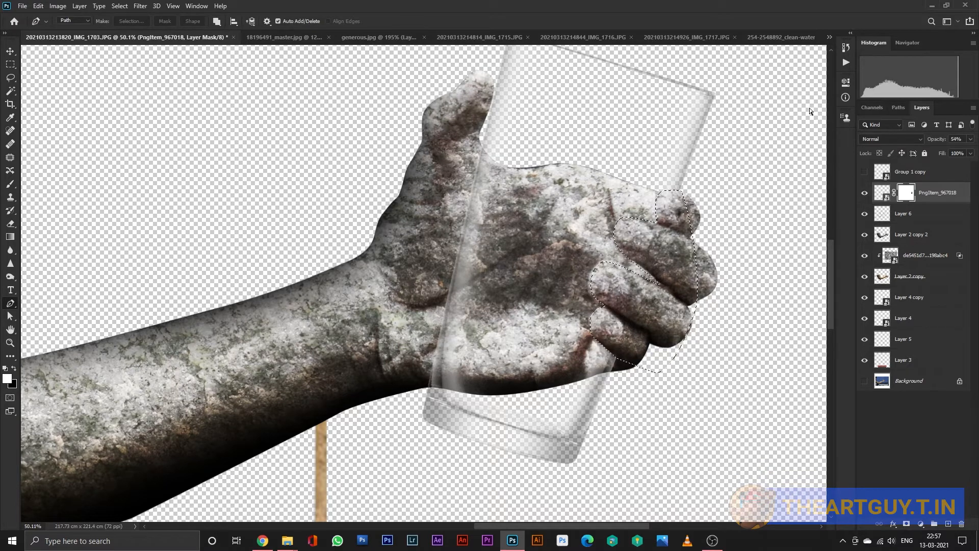
pyautogui.hotkey('ctrl', 'd')
pyautogui.scroll(-3, 745, 160)
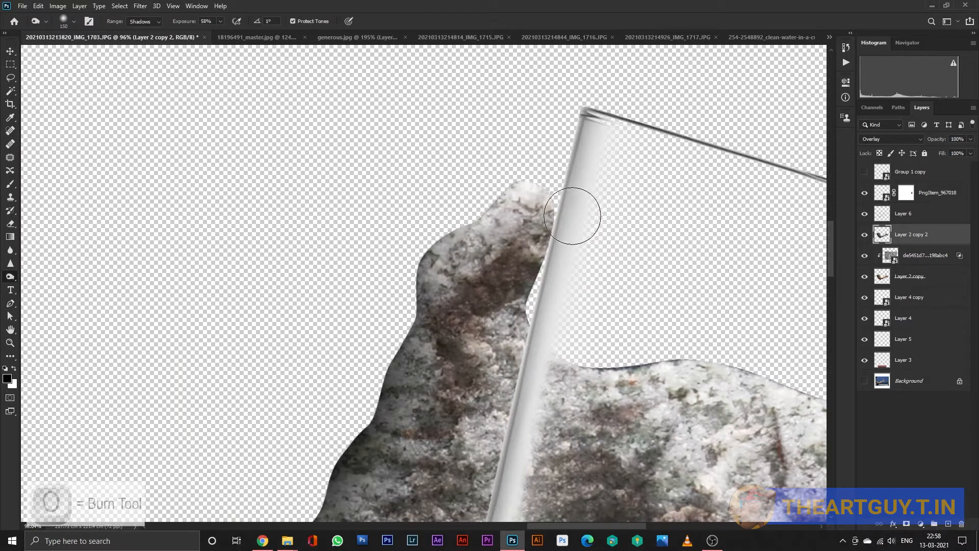
# Burn shadows on Layer 2 copy 2 along the thumb beside the glass and over the hand, enlarging the brush to 600 px.
pyautogui.moveTo(576, 214)
pyautogui.mouseDown()
pyautogui.moveTo(582, 169)
pyautogui.moveTo(560, 278)
pyautogui.moveTo(533, 328)
pyautogui.mouseUp()
pyautogui.scroll(-3, 533, 328)
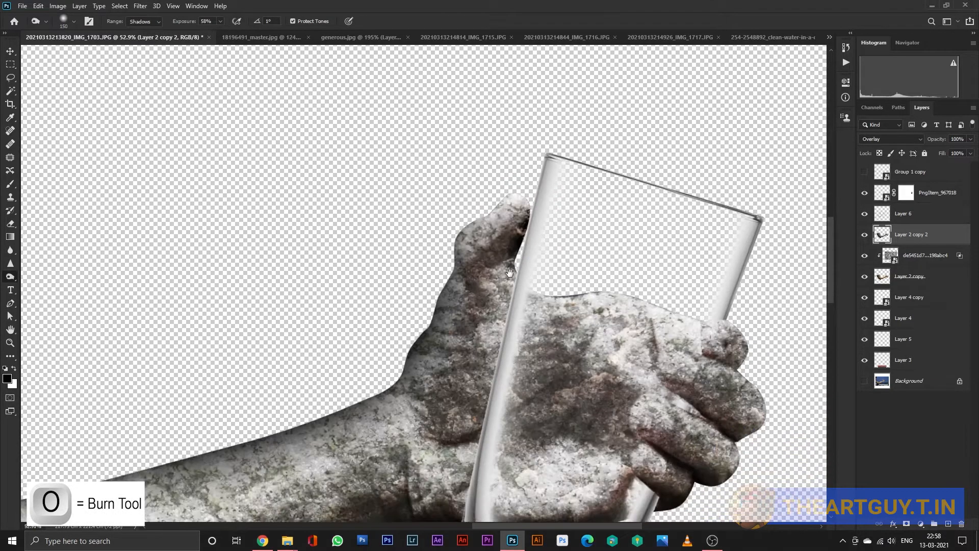
pyautogui.press(']')
pyautogui.press(']')
pyautogui.press(']')
pyautogui.press(']')
pyautogui.press(']')
pyautogui.press(']')
pyautogui.moveTo(512, 311)
pyautogui.mouseDown()
pyautogui.moveTo(503, 413)
pyautogui.moveTo(526, 291)
pyautogui.mouseUp()
pyautogui.moveTo(505, 395); pyautogui.dragTo(498, 288)
pyautogui.moveTo(489, 357)
pyautogui.mouseDown()
pyautogui.moveTo(543, 391)
pyautogui.moveTo(656, 334)
pyautogui.mouseUp()
pyautogui.moveTo(642, 314); pyautogui.dragTo(550, 353)
pyautogui.moveTo(624, 298); pyautogui.dragTo(604, 356)
pyautogui.moveTo(578, 333)
pyautogui.mouseDown()
pyautogui.moveTo(570, 302)
pyautogui.moveTo(612, 298)
pyautogui.moveTo(657, 312)
pyautogui.moveTo(649, 332)
pyautogui.mouseUp()
pyautogui.scroll(-4, 612, 300)
pyautogui.moveTo(630, 389); pyautogui.dragTo(622, 323)
pyautogui.moveTo(639, 275); pyautogui.dragTo(645, 340)
pyautogui.scroll(-1, 645, 340)
pyautogui.scroll(-2, 644, 339)
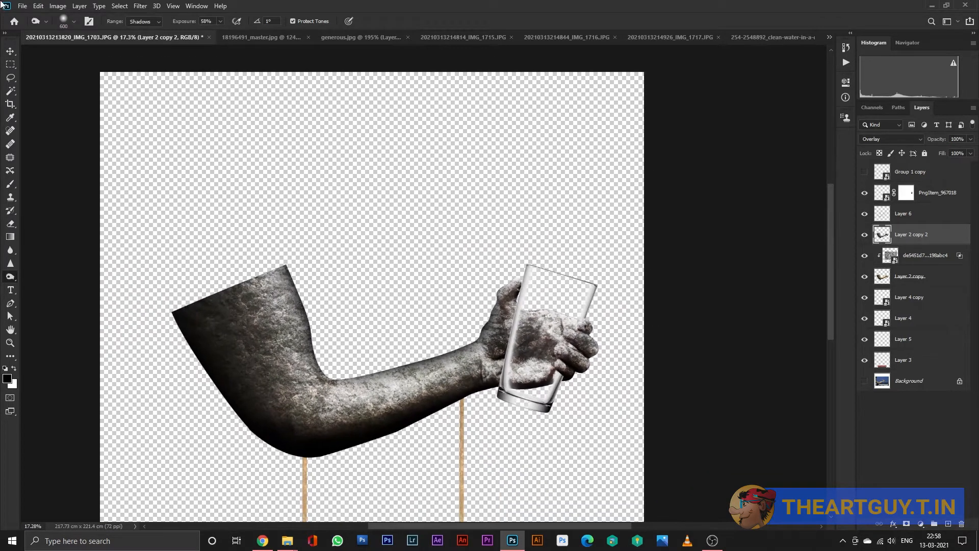
# Select the glass layer and distort it slightly by pulling its upper corner nearest the thumb outward.
pyautogui.click(10, 52)
pyautogui.scroll(7, 461, 258)
pyautogui.keyDown('ctrl'); pyautogui.click(601, 320); pyautogui.keyUp('ctrl')
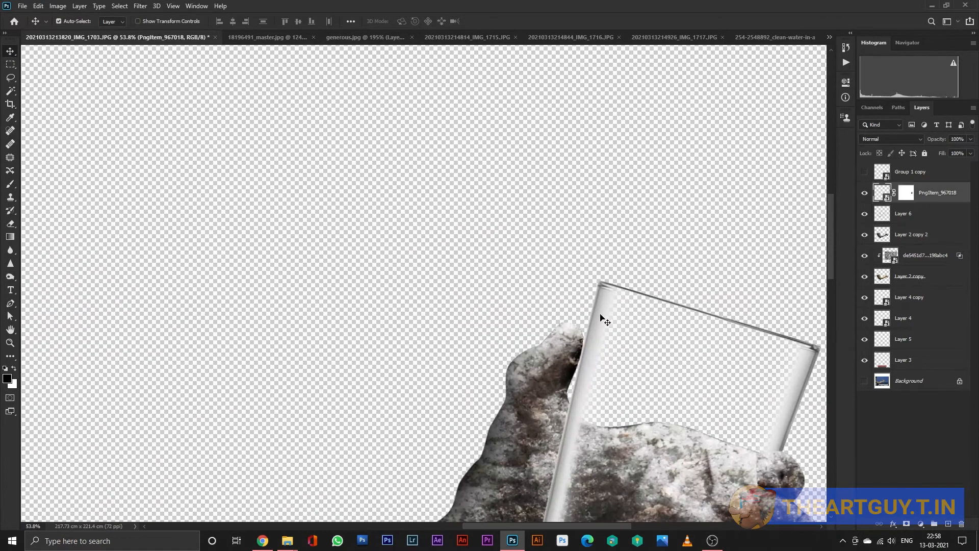
pyautogui.hotkey('ctrl', 't')
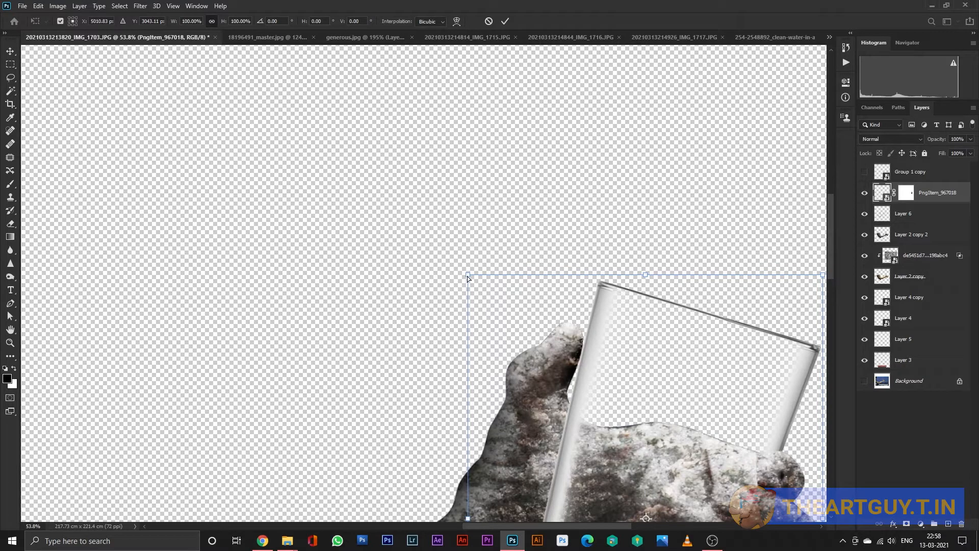
pyautogui.moveTo(467, 277); pyautogui.dragTo(466, 275)
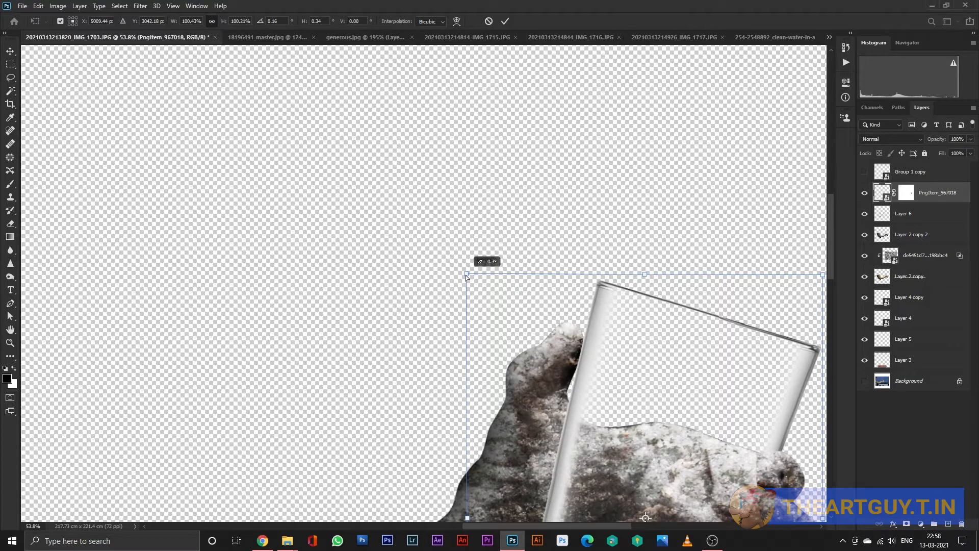
pyautogui.press('Return')
pyautogui.scroll(-4, 479, 281)
pyautogui.scroll(-3, 485, 281)
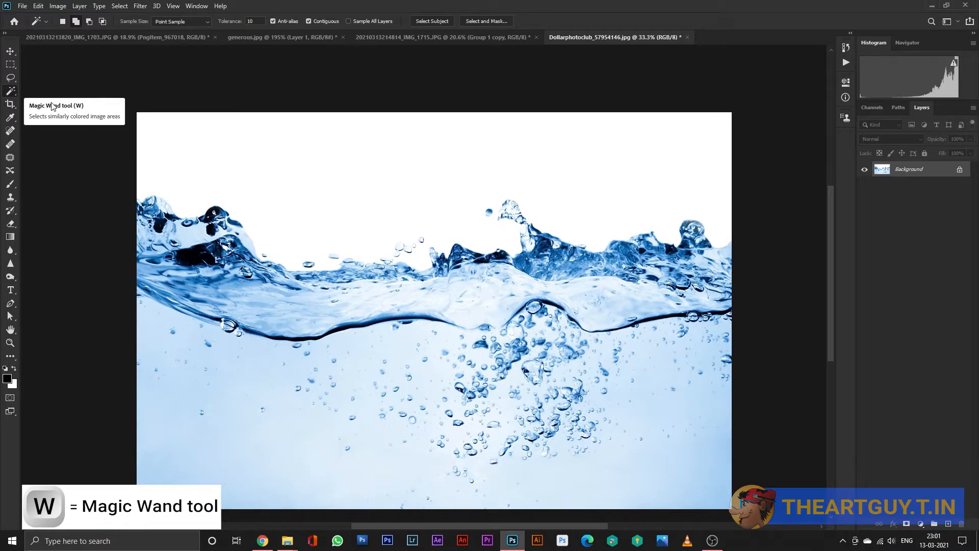
# Select the white area above the waves with the Magic Wand, convert the Background to a normal layer, and delete the white.
pyautogui.click(384, 177)
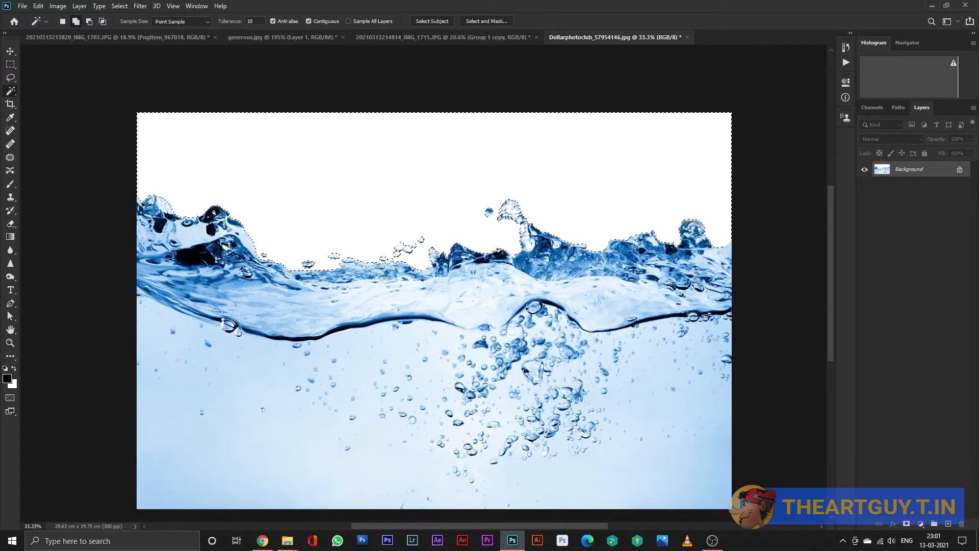
pyautogui.doubleClick(934, 173)
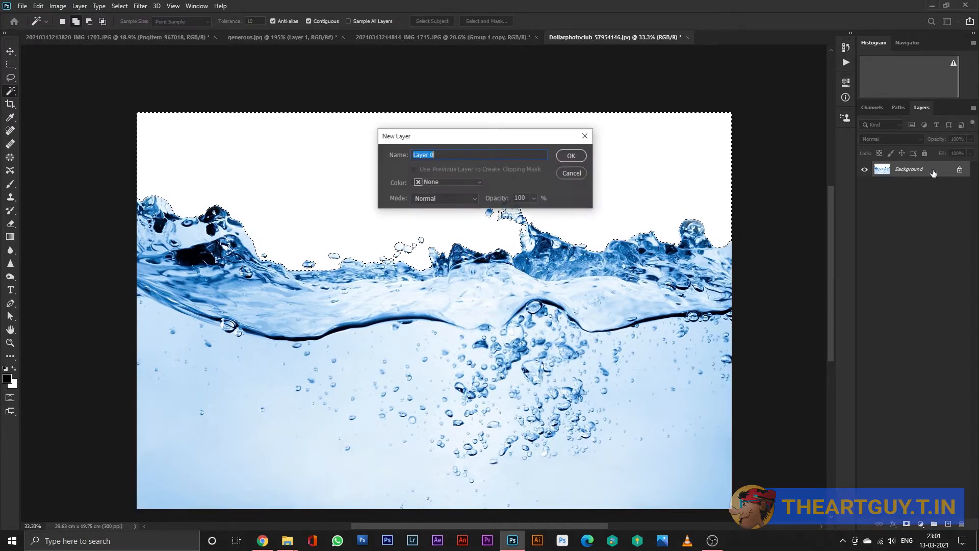
pyautogui.press('Return')
pyautogui.press('Delete')
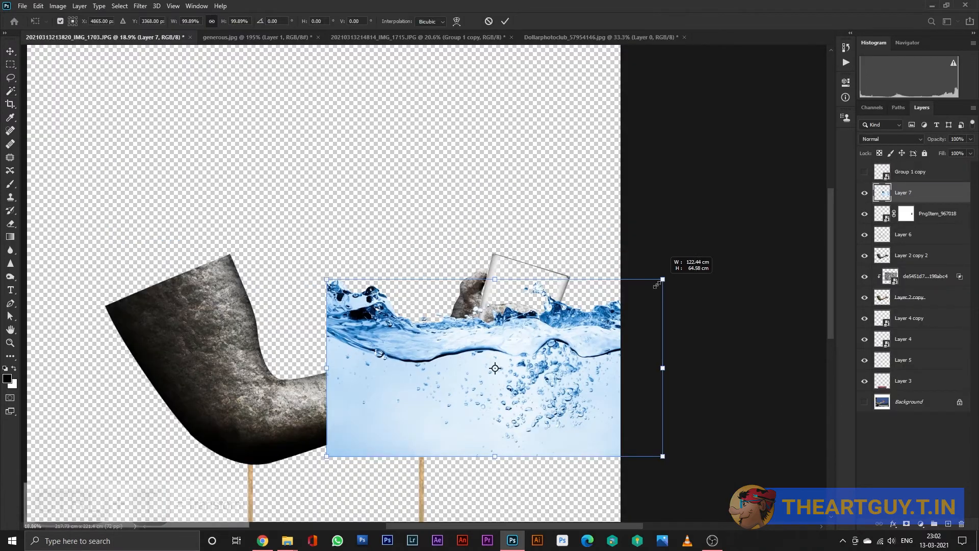
# Transform the Layer 7 water in the sculpture document to about 53% width and 74% height, tilted about 15° over the glass.
pyautogui.moveTo(658, 275); pyautogui.dragTo(619, 356)
pyautogui.moveTo(524, 394); pyautogui.dragTo(544, 355)
pyautogui.moveTo(502, 382); pyautogui.dragTo(495, 405)
pyautogui.moveTo(535, 299); pyautogui.dragTo(537, 283)
pyautogui.moveTo(617, 303); pyautogui.dragTo(625, 305)
pyautogui.moveTo(537, 284); pyautogui.dragTo(545, 284)
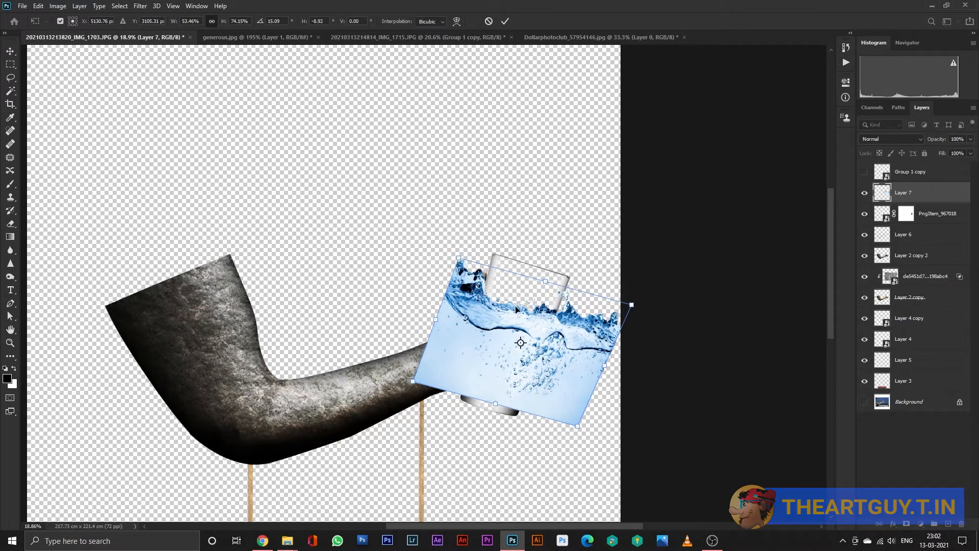
pyautogui.press('Return')
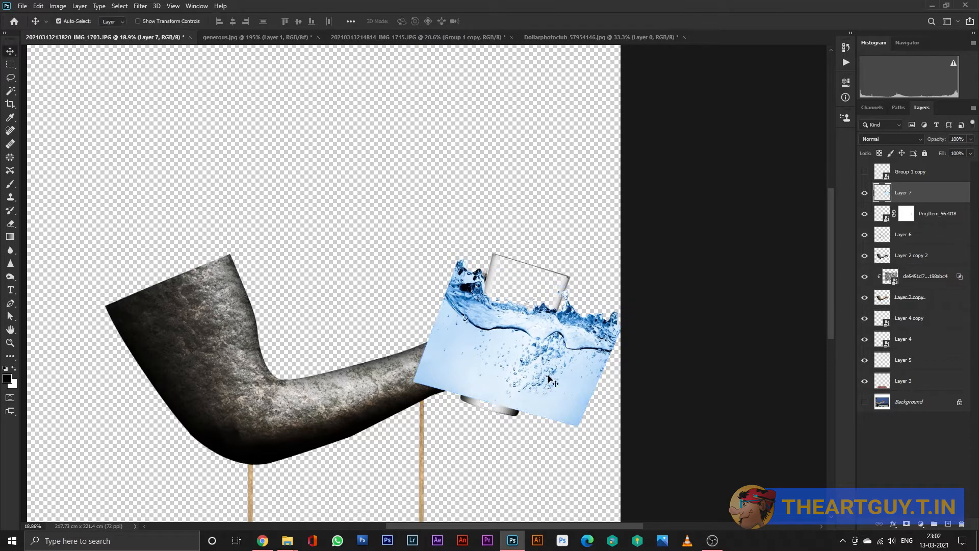
# Scale the water layer down to about 73%, reposition it over the glass, and distort its corners to match the glass's tilt.
pyautogui.scroll(5, 551, 380)
pyautogui.moveTo(546, 398); pyautogui.dragTo(538, 326)
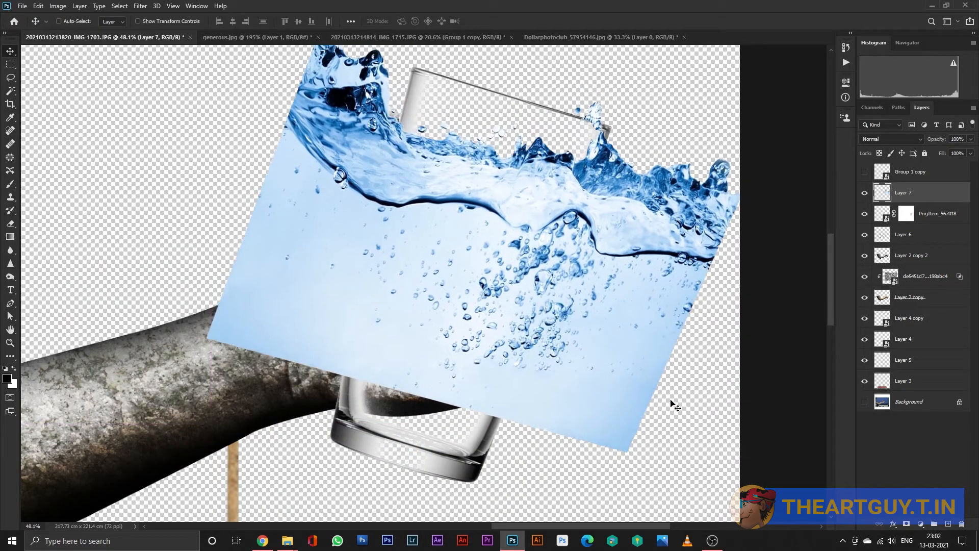
pyautogui.hotkey('ctrl', 't')
pyautogui.moveTo(745, 237); pyautogui.dragTo(671, 238)
pyautogui.moveTo(576, 308); pyautogui.dragTo(579, 293)
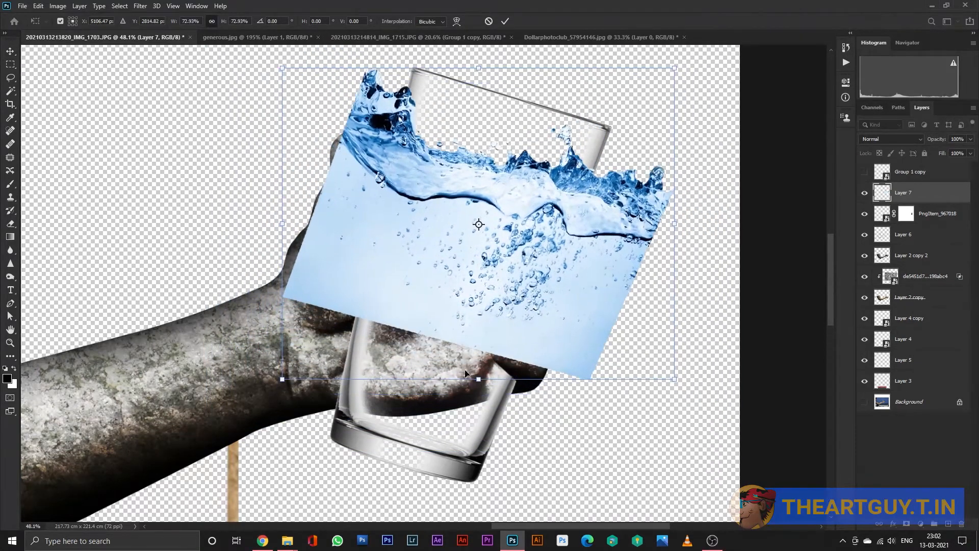
pyautogui.moveTo(284, 380); pyautogui.dragTo(296, 381)
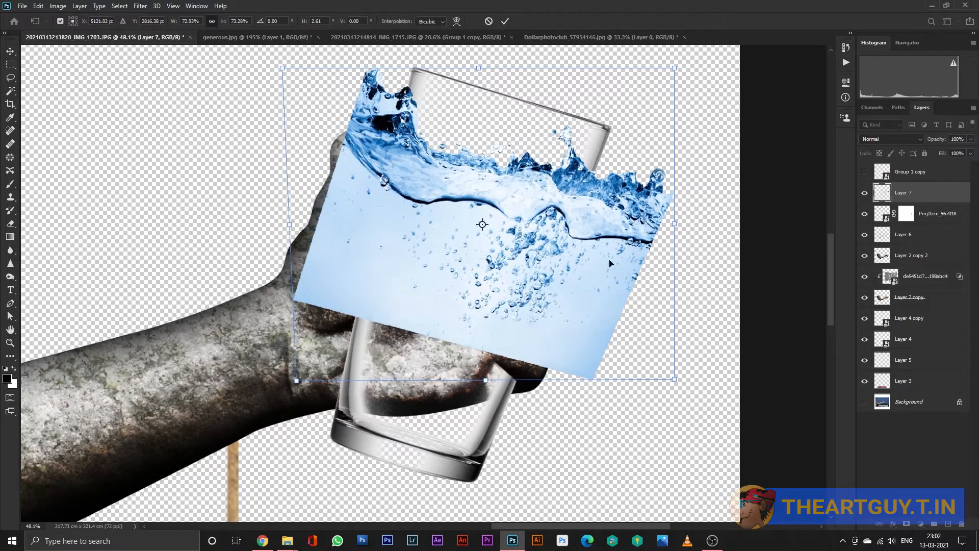
pyautogui.moveTo(681, 66); pyautogui.dragTo(674, 89)
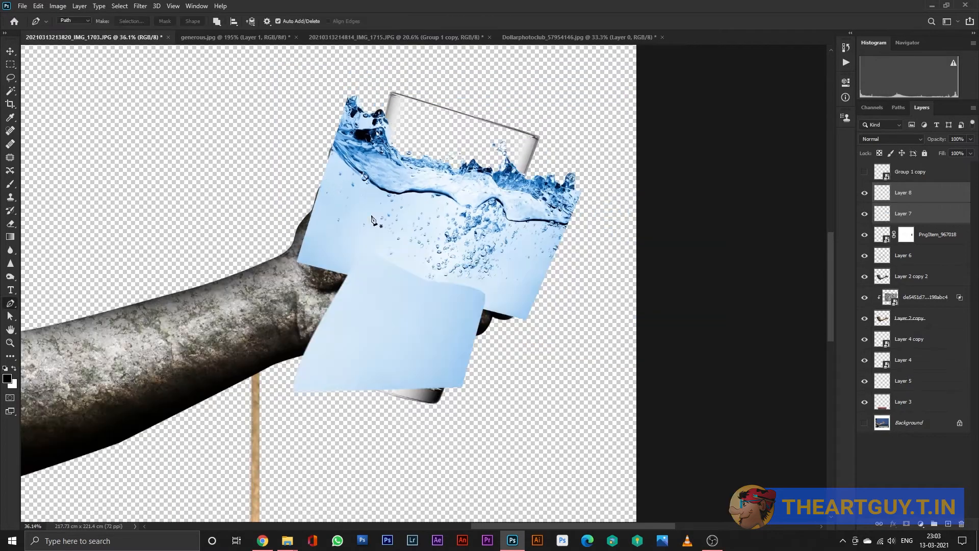
# Lower the opacity of Layers 7 and 8 to 11% and start a Pen path from the glass edge around the uppermost finger.
pyautogui.moveTo(940, 141); pyautogui.dragTo(914, 146)
pyautogui.moveTo(495, 213); pyautogui.dragTo(574, 128)
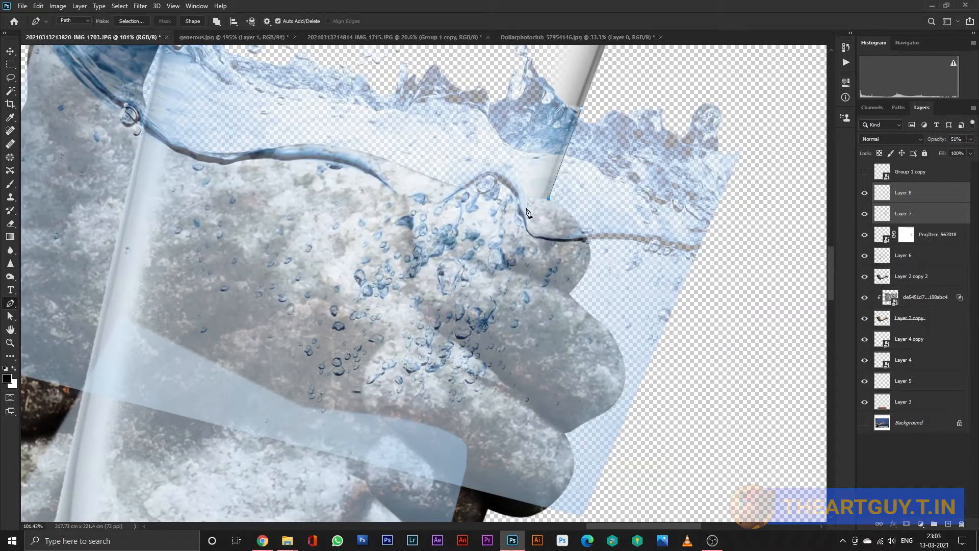
pyautogui.moveTo(913, 146); pyautogui.dragTo(909, 148)
pyautogui.press('p')
pyautogui.moveTo(458, 219); pyautogui.dragTo(530, 209)
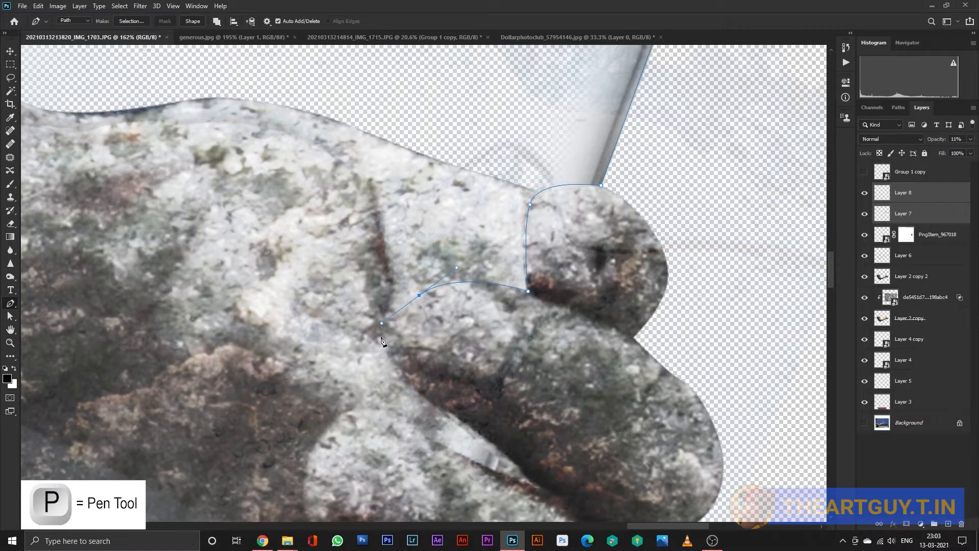
pyautogui.moveTo(439, 409); pyautogui.dragTo(382, 297)
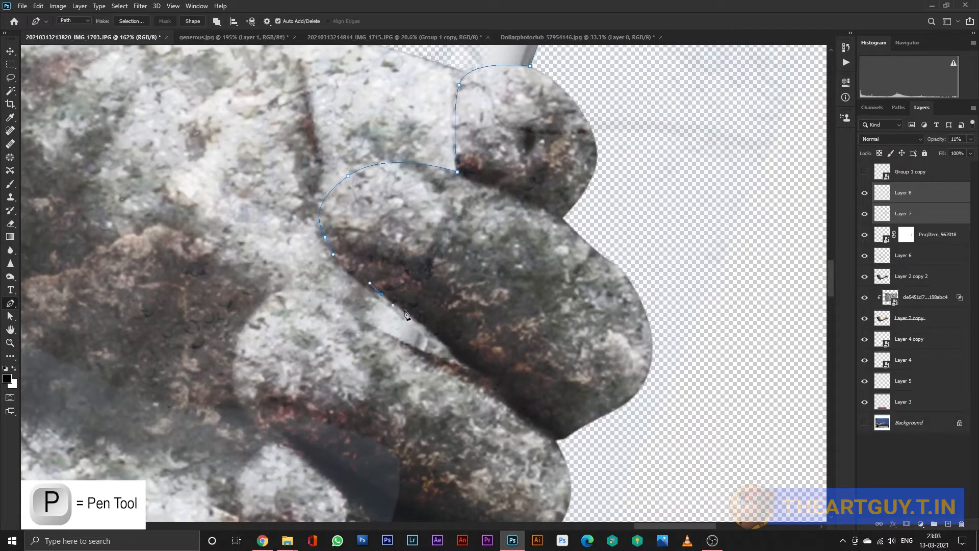
# Continue the Pen path around the inner contours of the remaining fingers down to the glass's lower edge.
pyautogui.moveTo(379, 348); pyautogui.dragTo(503, 304)
pyautogui.moveTo(397, 248); pyautogui.dragTo(370, 261)
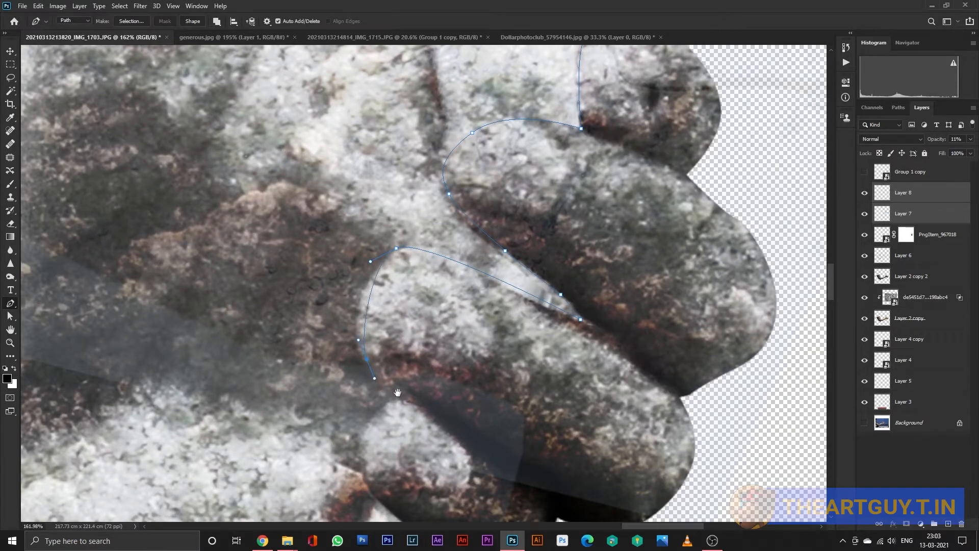
pyautogui.moveTo(397, 398); pyautogui.dragTo(346, 283)
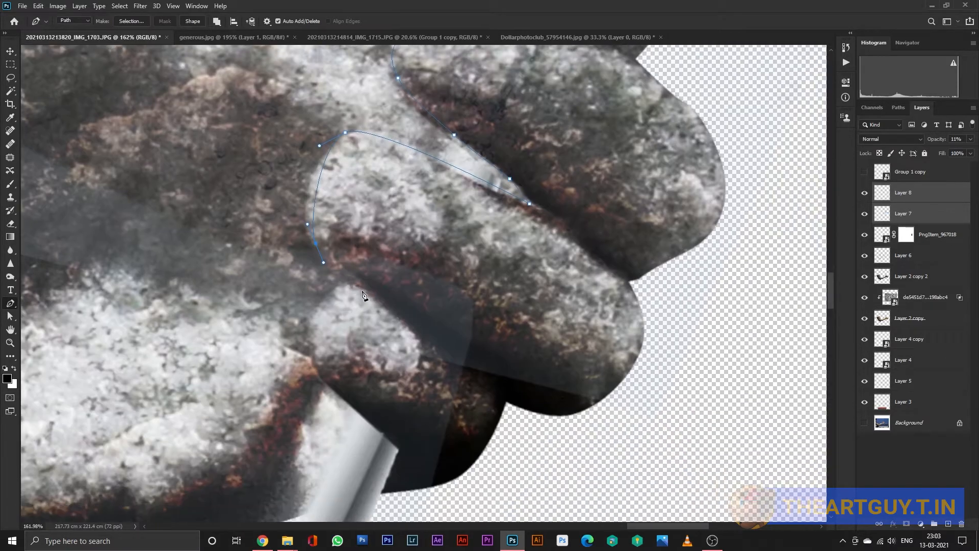
pyautogui.click(329, 386)
pyautogui.moveTo(405, 446); pyautogui.dragTo(345, 323)
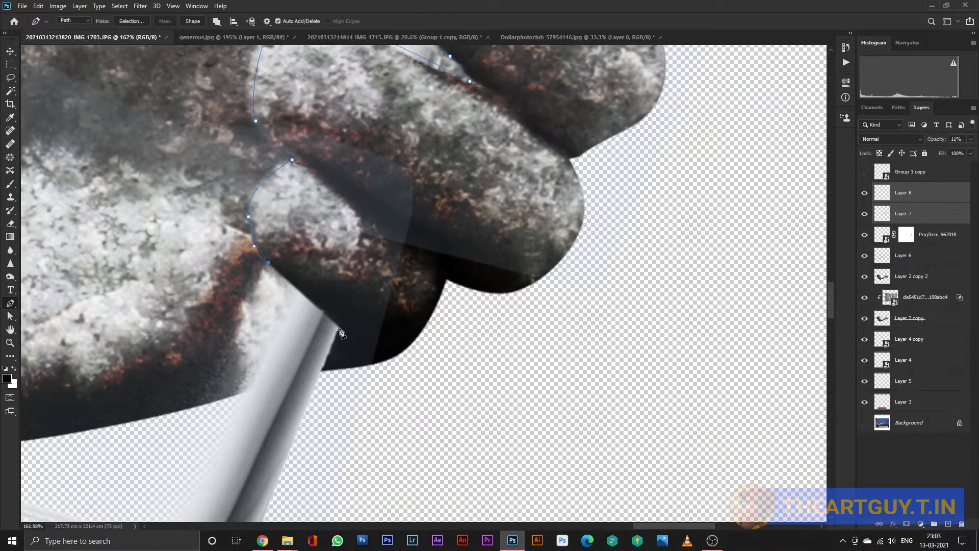
# Trace the Pen path around the glass's base and up its thumb-side edge.
pyautogui.scroll(-5, 341, 332)
pyautogui.scroll(3, 386, 284)
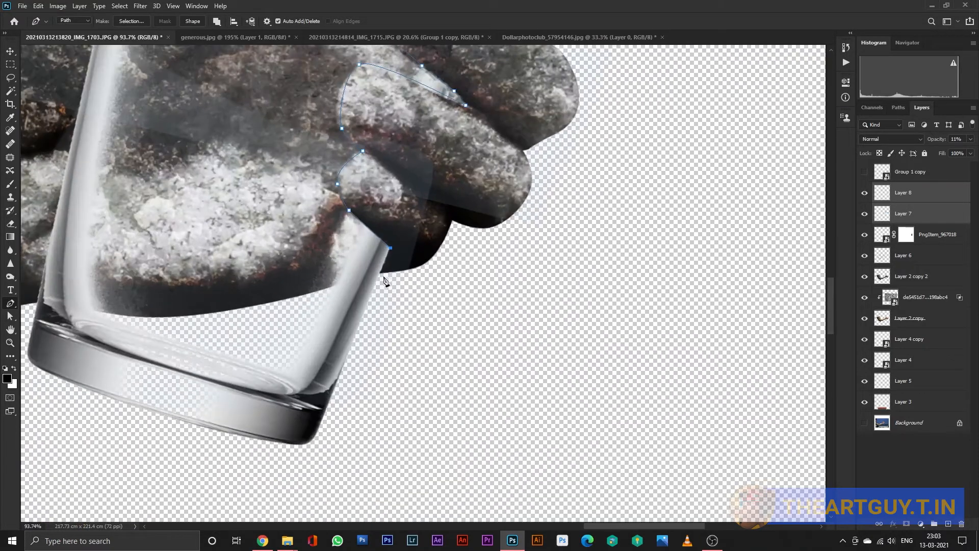
pyautogui.moveTo(323, 422); pyautogui.dragTo(401, 281)
pyautogui.moveTo(217, 218); pyautogui.dragTo(216, 206)
pyautogui.moveTo(233, 94); pyautogui.dragTo(331, 148)
pyautogui.scroll(3, 327, 144)
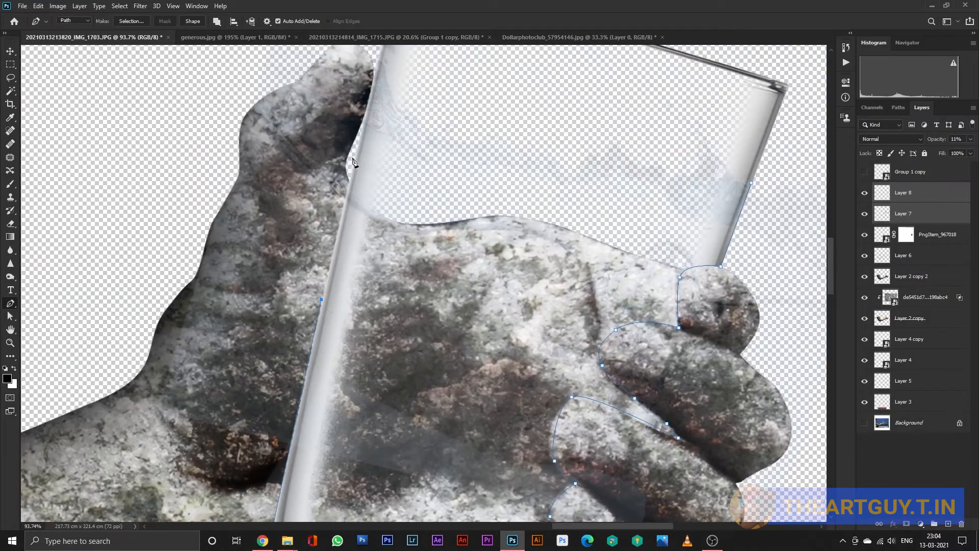
pyautogui.moveTo(376, 82); pyautogui.dragTo(371, 216)
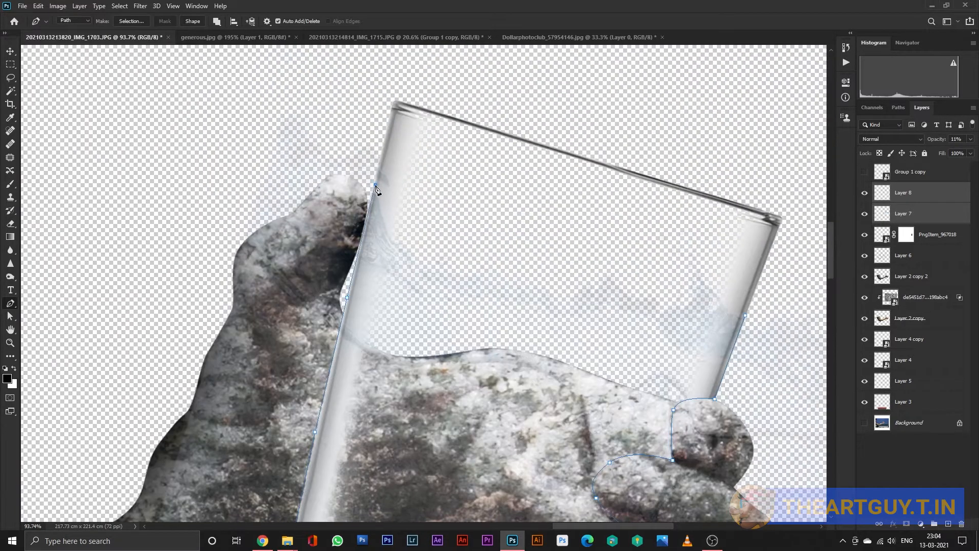
# Loop the Pen path widely around the outside of the hand and close it at the glass's finger-side edge.
pyautogui.scroll(-8, 376, 189)
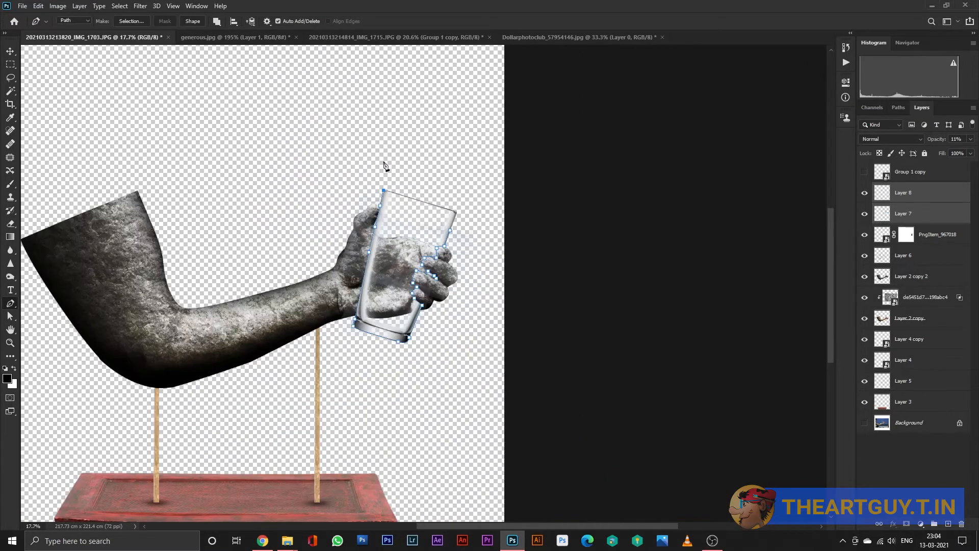
pyautogui.moveTo(350, 137); pyautogui.dragTo(292, 152)
pyautogui.moveTo(266, 242); pyautogui.dragTo(277, 312)
pyautogui.moveTo(307, 375); pyautogui.dragTo(338, 400)
pyautogui.moveTo(414, 404); pyautogui.dragTo(444, 396)
pyautogui.moveTo(487, 354); pyautogui.dragTo(489, 300)
pyautogui.moveTo(496, 265); pyautogui.dragTo(492, 238)
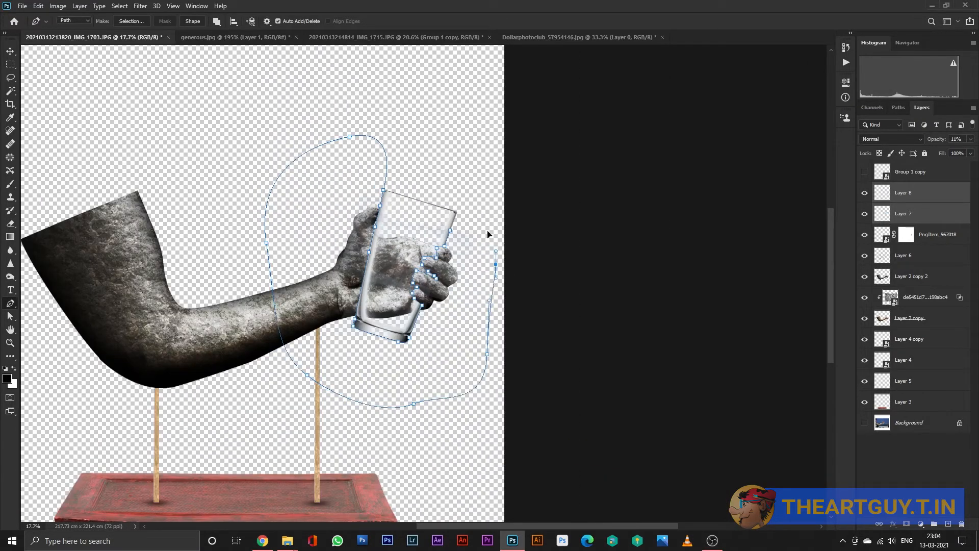
pyautogui.click(453, 234)
# Convert the path to a feathered selection, delete the water outside the glass from Layers 7 and 8, and deselect.
pyautogui.hotkey('ctrl', 'Return')
pyautogui.hotkey('shift', 'F6')
pyautogui.press('Return')
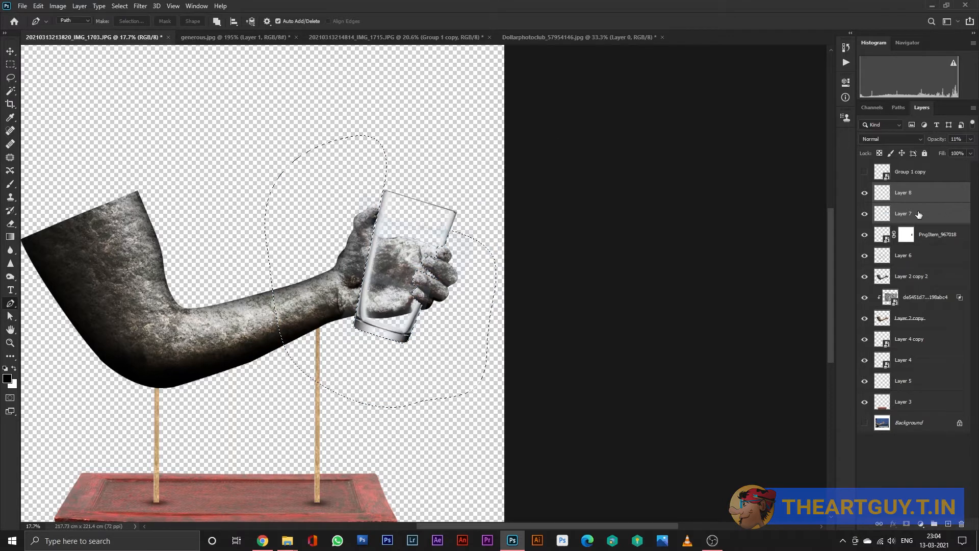
pyautogui.click(936, 199)
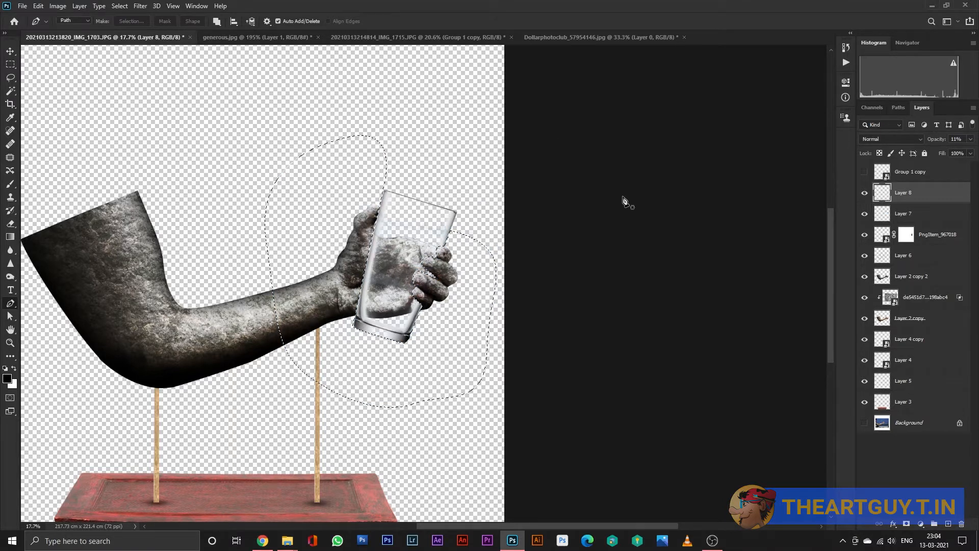
pyautogui.hotkey('ctrl', 'd')
# Raise the opacity of Layer 8 to 97% and Layer 7 to 93%, then erase excess water beside the glass's finger-side edge.
pyautogui.moveTo(935, 140); pyautogui.dragTo(976, 144)
pyautogui.click(910, 216)
pyautogui.scroll(1, 466, 270)
pyautogui.scroll(5, 465, 270)
pyautogui.press('e')
pyautogui.moveTo(471, 219)
pyautogui.mouseDown()
pyautogui.moveTo(486, 236)
pyautogui.moveTo(450, 234)
pyautogui.moveTo(423, 194)
pyautogui.moveTo(409, 213)
pyautogui.moveTo(458, 195)
pyautogui.moveTo(436, 214)
pyautogui.mouseUp()
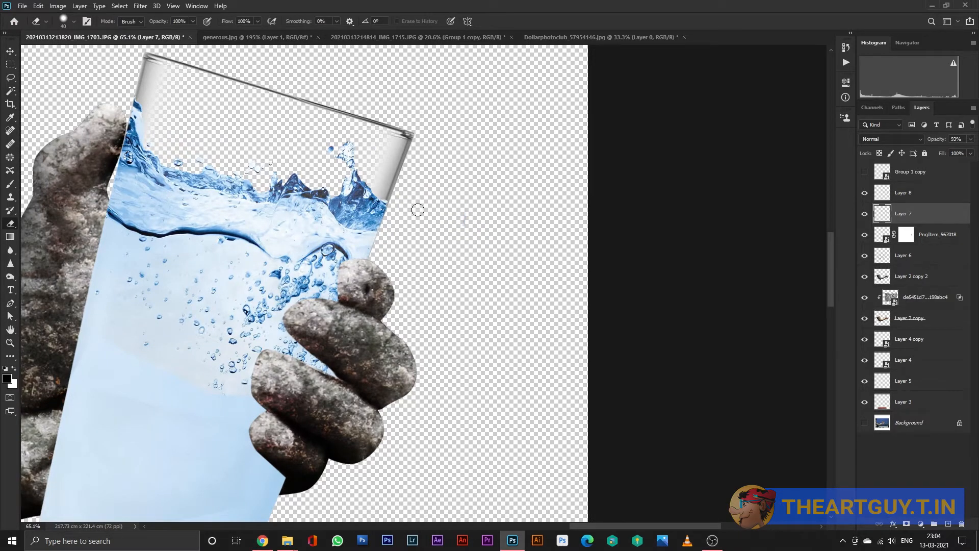
# Select Layer 8, check its coverage at the glass's base by toggling its visibility, and lower its opacity to 57%.
pyautogui.scroll(-3, 465, 234)
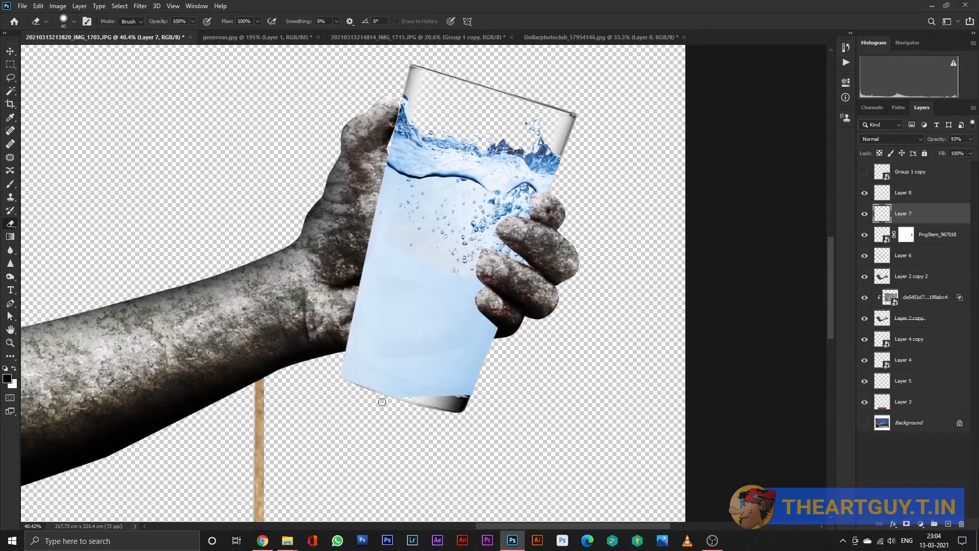
pyautogui.scroll(5, 388, 402)
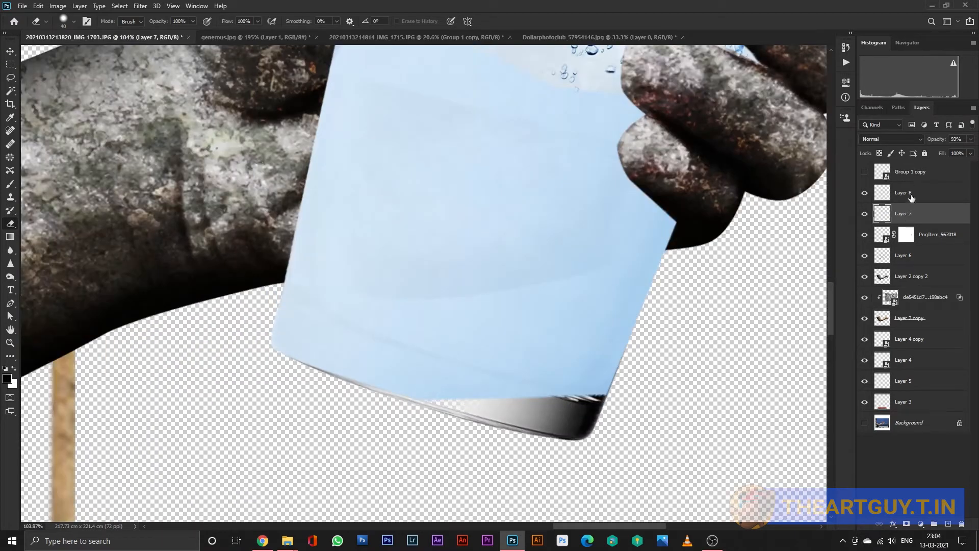
pyautogui.click(912, 198)
pyautogui.click(12, 51)
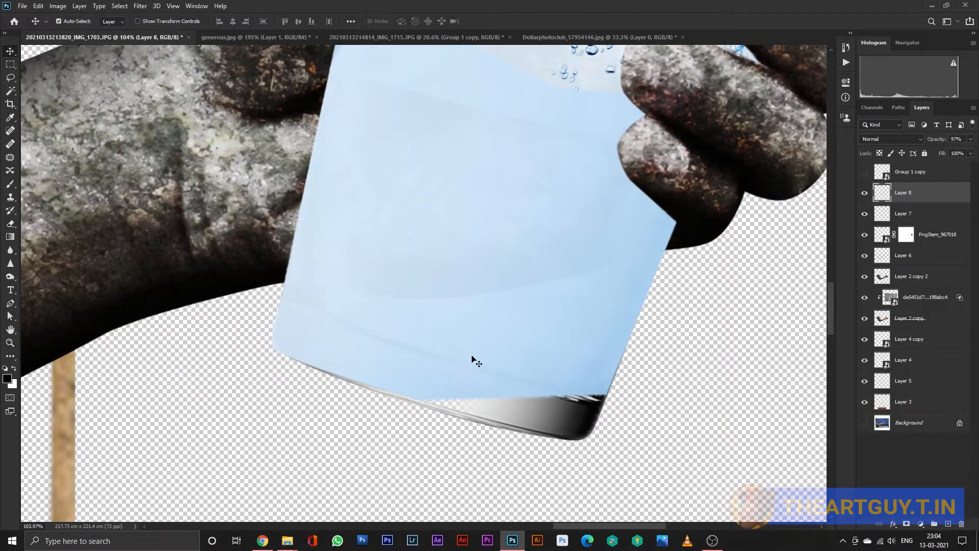
pyautogui.press('r')
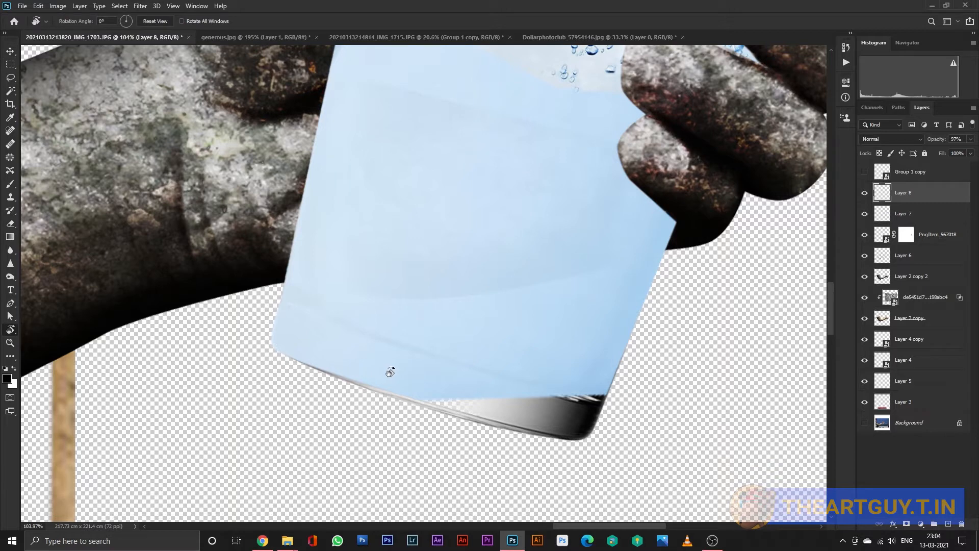
pyautogui.click(864, 193)
pyautogui.click(864, 192)
pyautogui.press('p')
pyautogui.moveTo(931, 142); pyautogui.dragTo(911, 145)
# Trace a curved Pen path on Layer 8 along the upper edge of the glass's thick base.
pyautogui.scroll(3, 278, 284)
pyautogui.click(284, 307)
pyautogui.scroll(-1, 509, 377)
pyautogui.hscroll(2, 509, 377)
pyautogui.moveTo(605, 404); pyautogui.dragTo(740, 436)
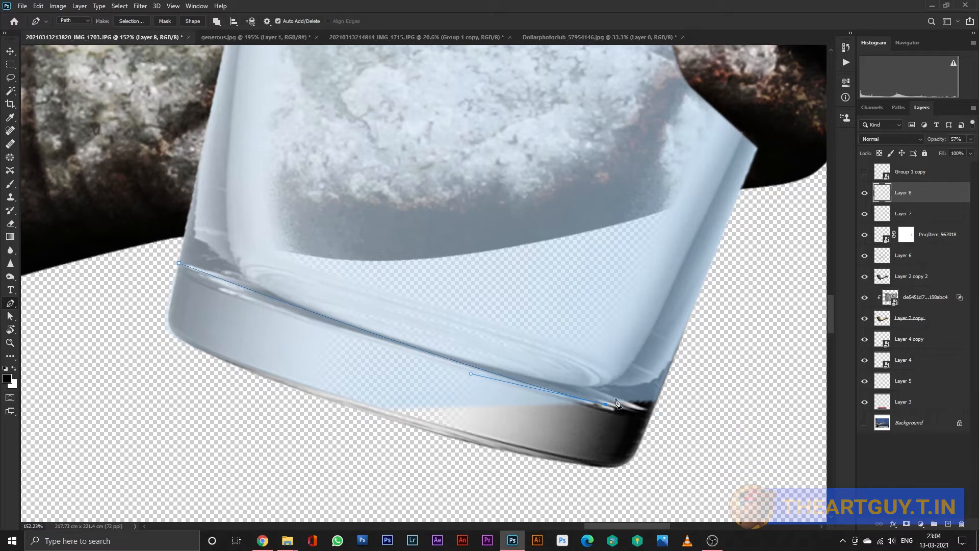
pyautogui.hotkey('ctrl', 'z')
pyautogui.moveTo(197, 183); pyautogui.dragTo(199, 175)
pyautogui.moveTo(287, 299); pyautogui.dragTo(317, 313)
pyautogui.moveTo(565, 383); pyautogui.dragTo(630, 394)
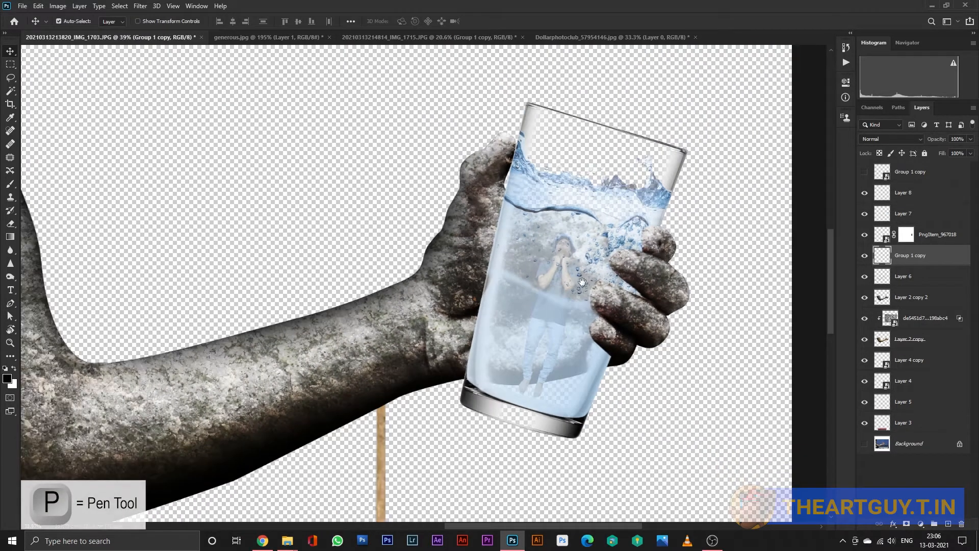
# Rotate the man cutout about 2.5° at about 102% scale, raise it slightly, and move its layer above Layer 8.
pyautogui.moveTo(582, 282); pyautogui.dragTo(495, 300)
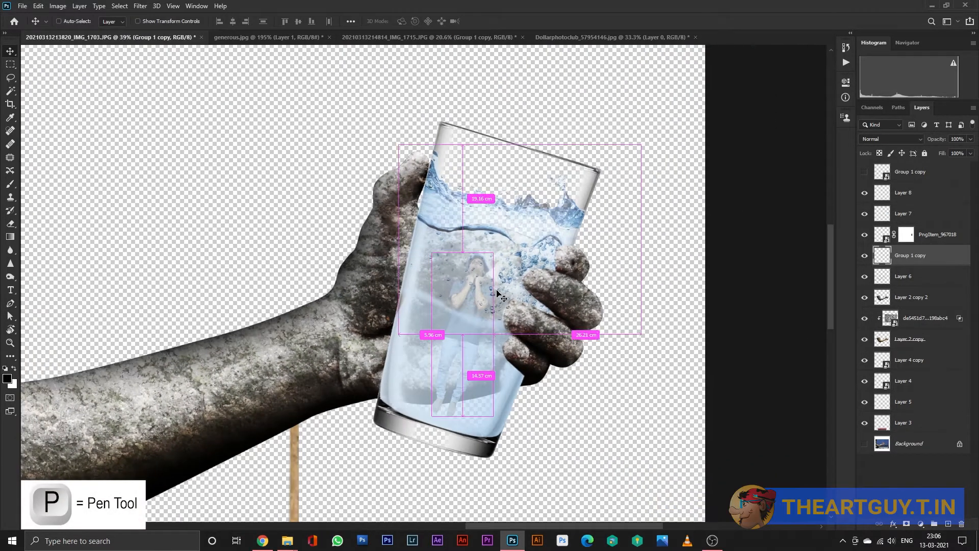
pyautogui.hotkey('ctrl', 't')
pyautogui.moveTo(498, 253); pyautogui.dragTo(518, 249)
pyautogui.moveTo(482, 291); pyautogui.dragTo(482, 284)
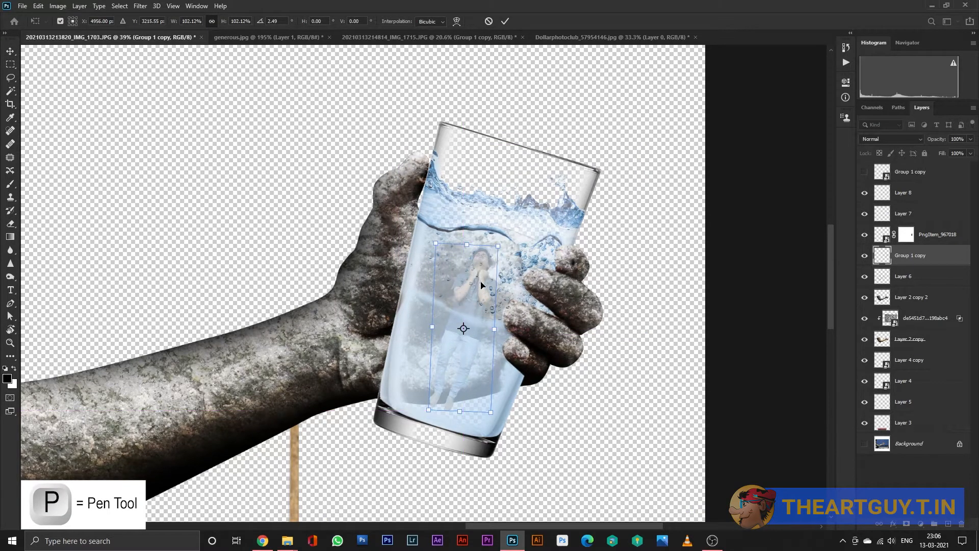
pyautogui.press('Return')
pyautogui.moveTo(910, 266); pyautogui.dragTo(910, 183)
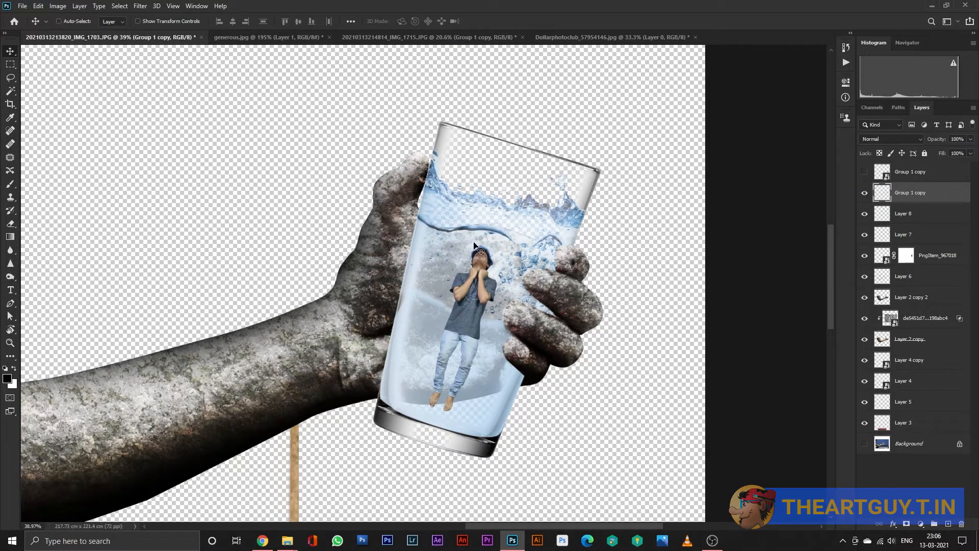
# Scale the man cutout to 97.87% and shift it slightly downward inside the glass.
pyautogui.hotkey('ctrl', 't')
pyautogui.moveTo(500, 246); pyautogui.dragTo(499, 250)
pyautogui.moveTo(475, 284)
pyautogui.mouseDown()
pyautogui.moveTo(488, 291)
pyautogui.moveTo(480, 291)
pyautogui.mouseUp()
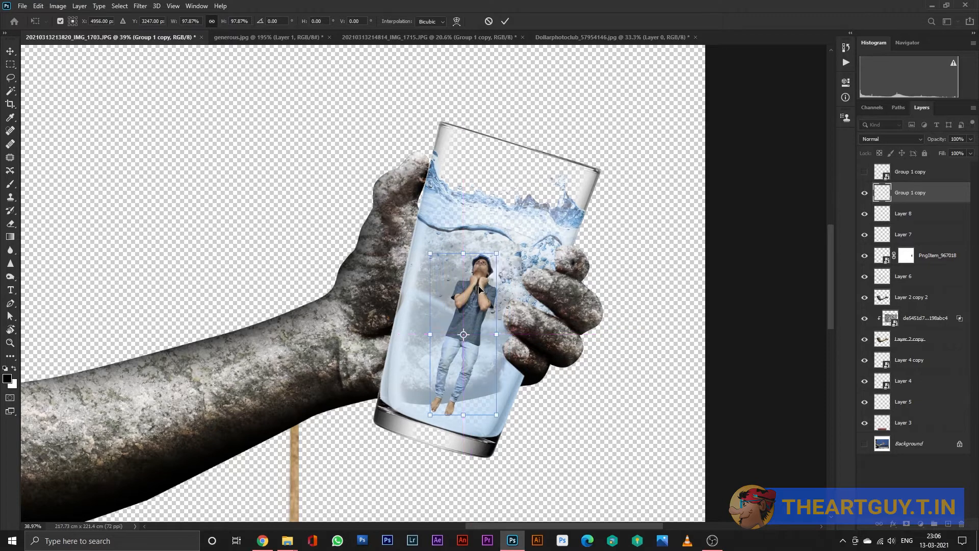
pyautogui.press('Return')
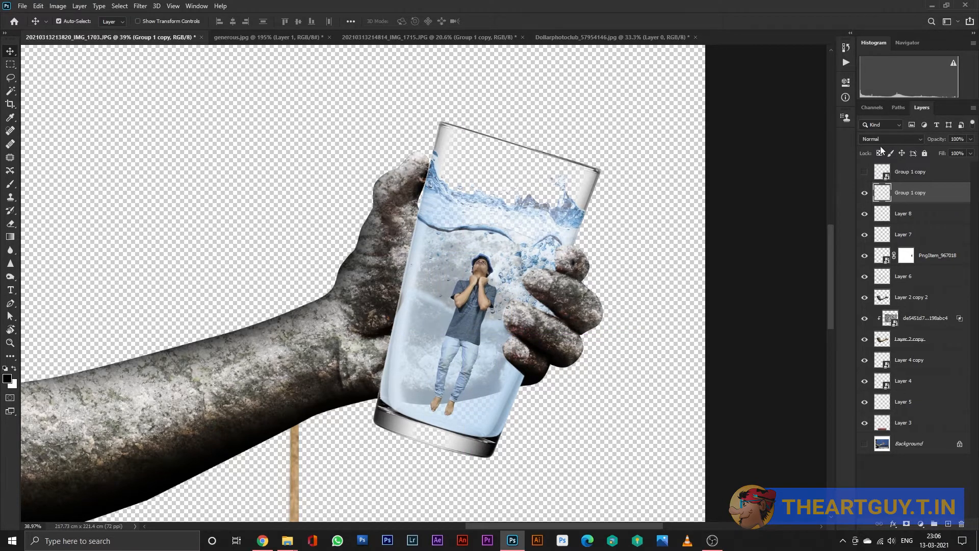
# Duplicate the man layer, set the duplicate's opacity to 65%, and select the original Group 1 copy with its visibility on.
pyautogui.hotkey('ctrl', 'j')
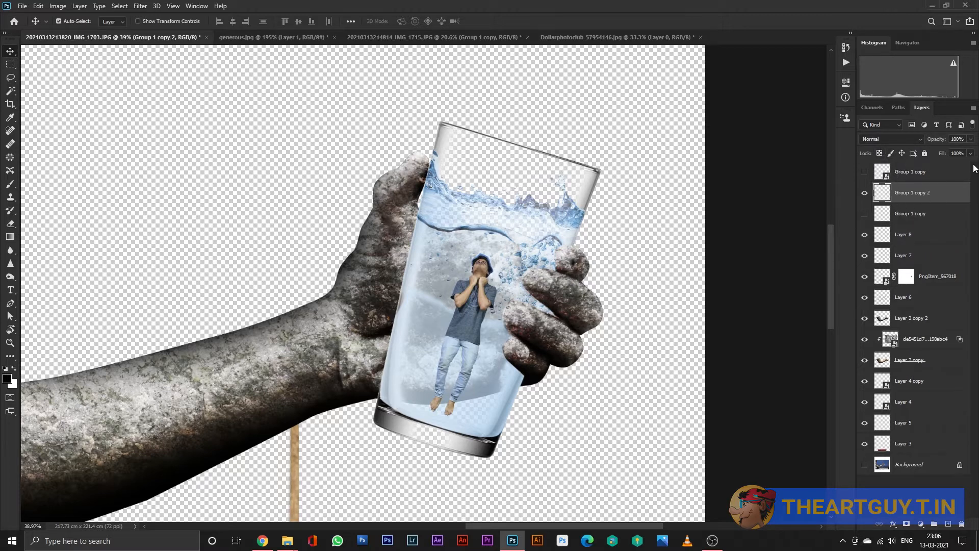
pyautogui.moveTo(934, 140); pyautogui.dragTo(914, 144)
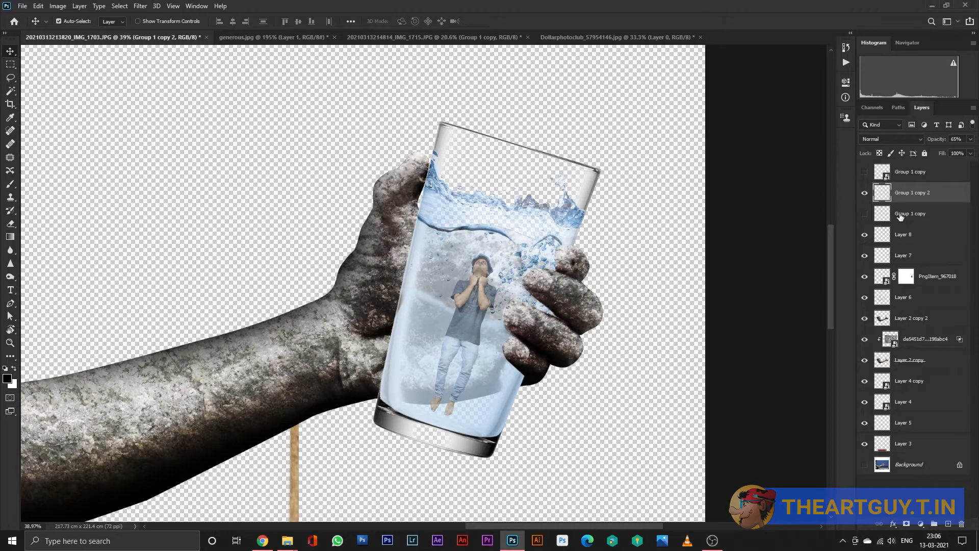
pyautogui.click(901, 217)
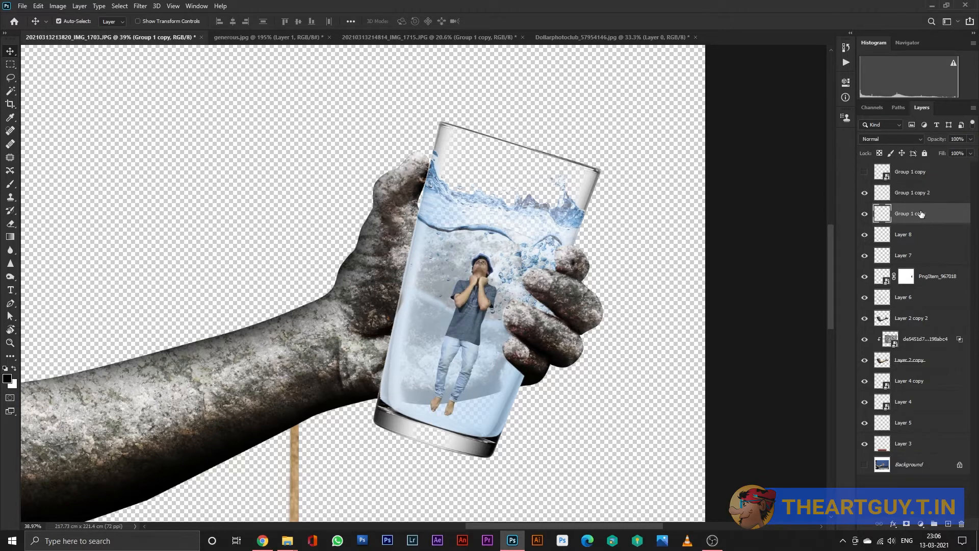
# Duplicate the original man layer again and stretch the duplicate slightly toward the thumb side of the glass.
pyautogui.hotkey('ctrl', 't')
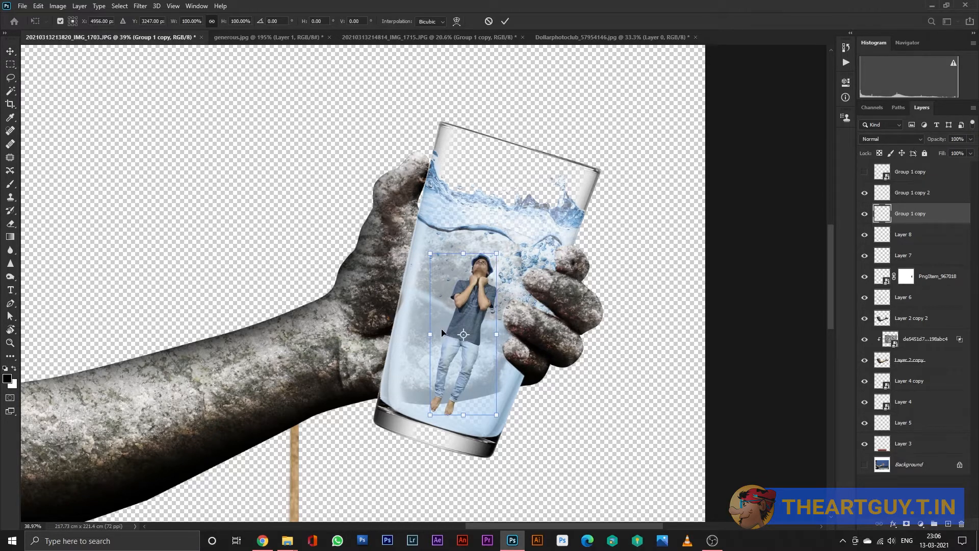
pyautogui.hotkey('ctrl', 'j')
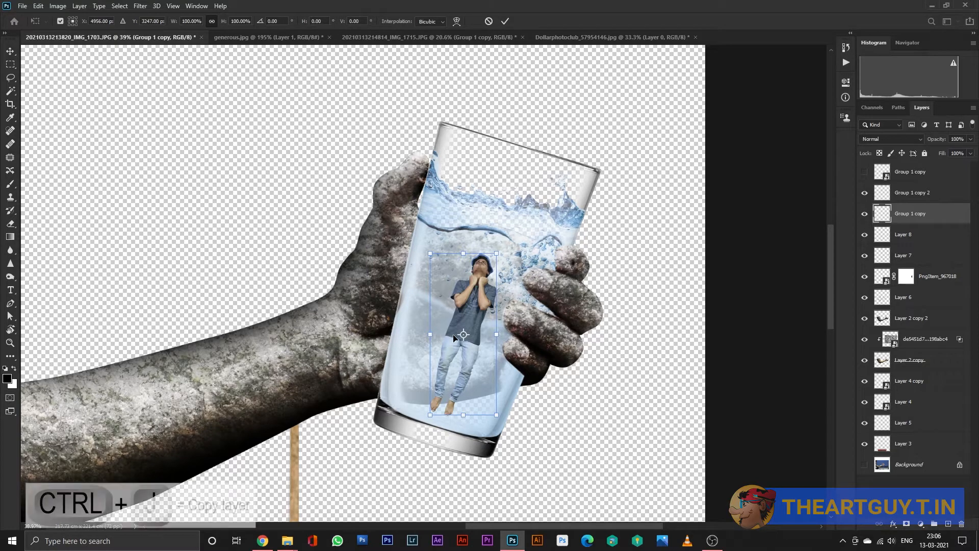
pyautogui.hotkey('ctrl', 'j')
pyautogui.hotkey('ctrl', 't')
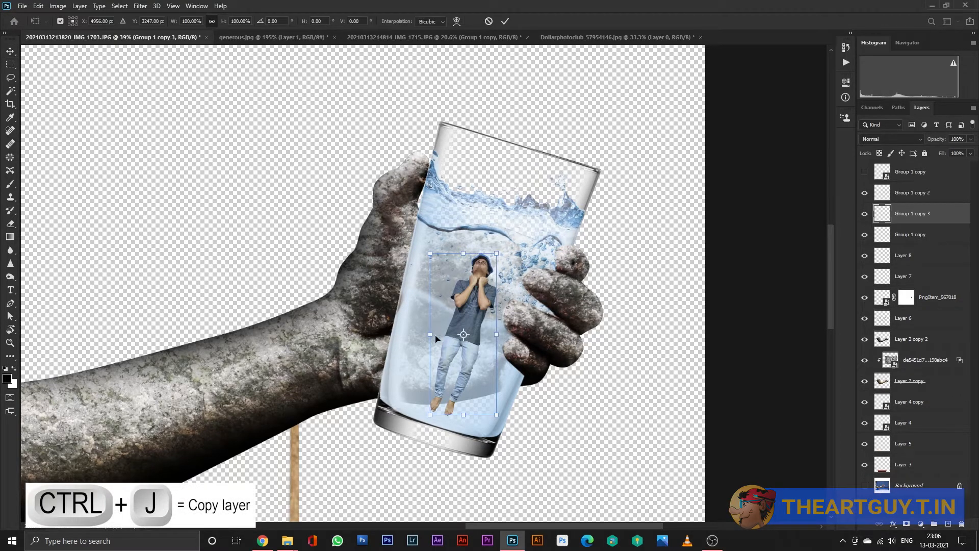
pyautogui.press('Return')
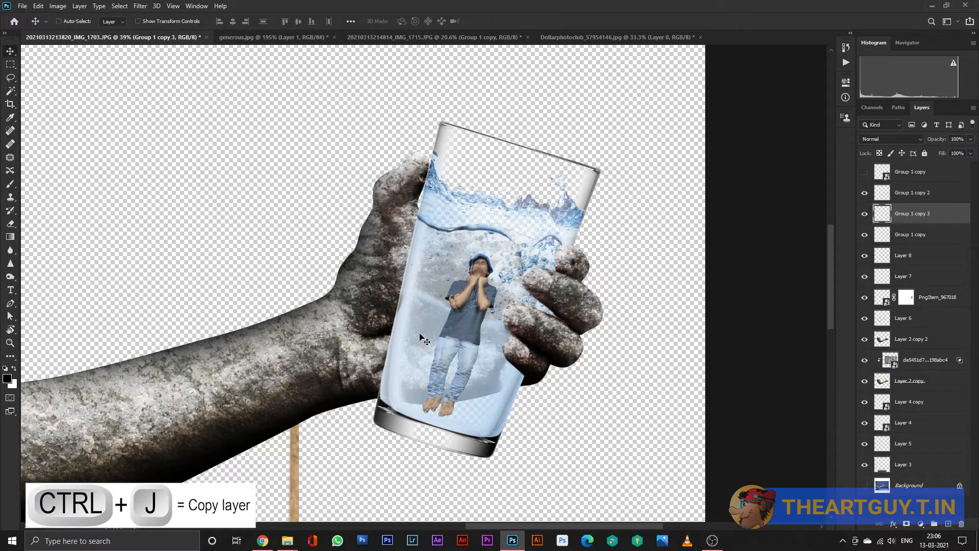
# Turn the stretched duplicate black with Hue/Saturation by setting Lightness to -100.
pyautogui.hotkey('ctrl', 'u')
pyautogui.moveTo(595, 240); pyautogui.dragTo(515, 250)
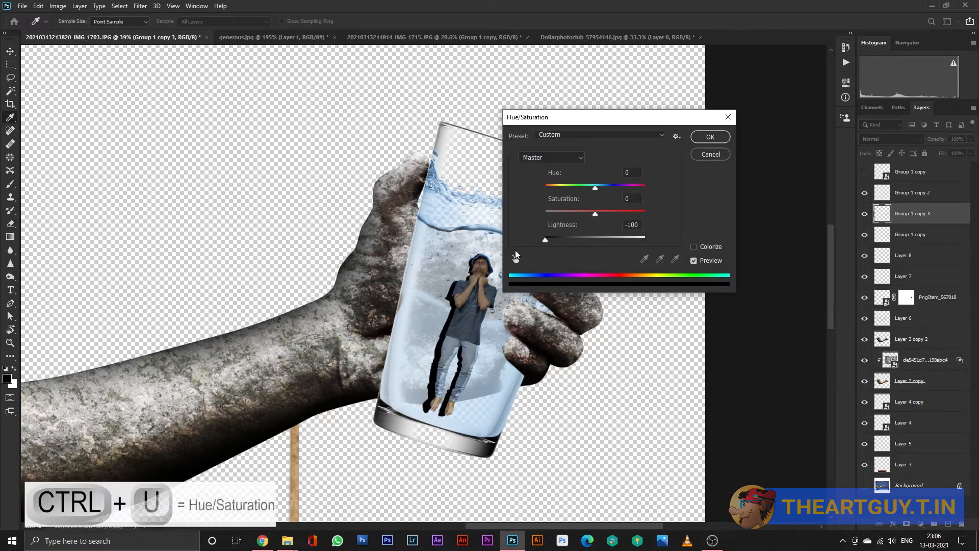
pyautogui.press('Return')
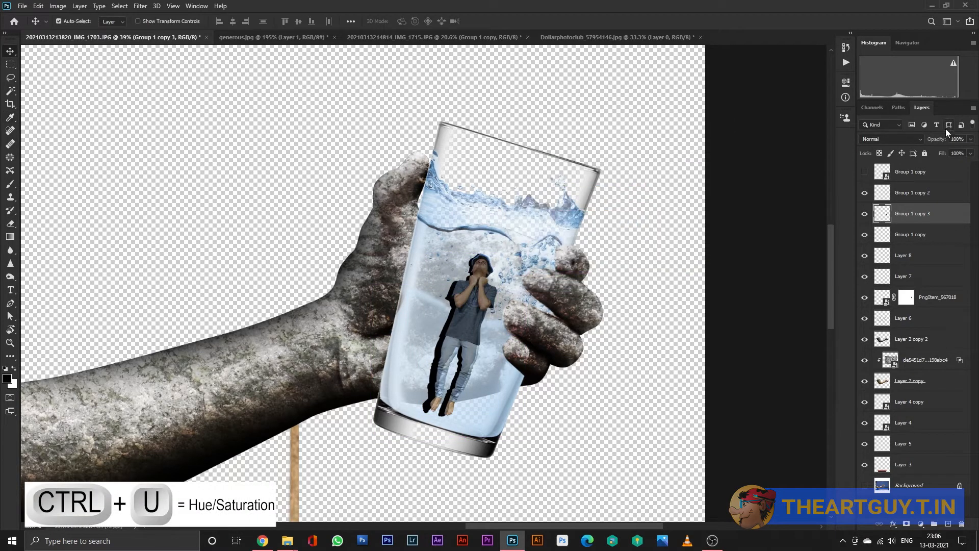
# Lower the black shadow layer's opacity to 32% and erase part of the excess shadow around the man.
pyautogui.moveTo(938, 142); pyautogui.dragTo(901, 139)
pyautogui.press('e')
pyautogui.scroll(6, 447, 415)
pyautogui.moveTo(443, 412)
pyautogui.mouseDown()
pyautogui.moveTo(518, 387)
pyautogui.moveTo(493, 379)
pyautogui.moveTo(346, 393)
pyautogui.moveTo(507, 354)
pyautogui.mouseUp()
pyautogui.scroll(-5, 507, 354)
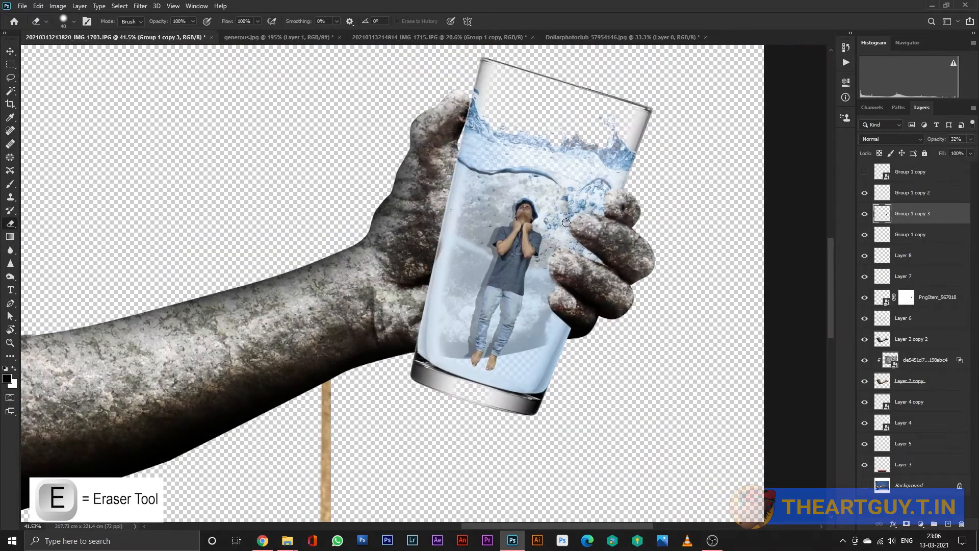
# Erase the excess shadow along the glass's thumb-side edge with a 300-pixel eraser and lower the shadow layer's opacity to 13%.
pyautogui.press(']')
pyautogui.press(']')
pyautogui.press(']')
pyautogui.press(']')
pyautogui.press(']')
pyautogui.press(']')
pyautogui.press(']')
pyautogui.press(']')
pyautogui.press(']')
pyautogui.press(']')
pyautogui.press(']')
pyautogui.press(']')
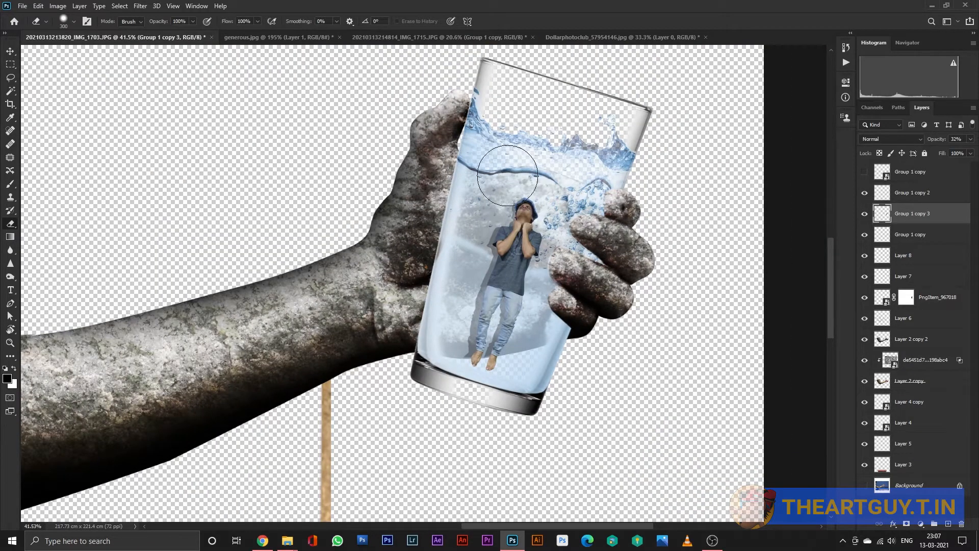
pyautogui.moveTo(449, 255); pyautogui.dragTo(436, 375)
pyautogui.moveTo(935, 139); pyautogui.dragTo(926, 142)
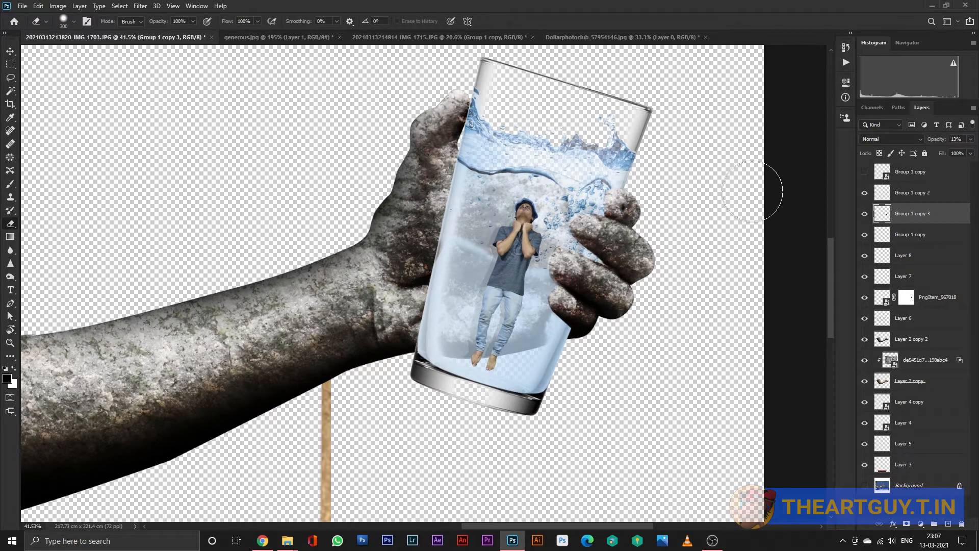
pyautogui.scroll(-4, 489, 218)
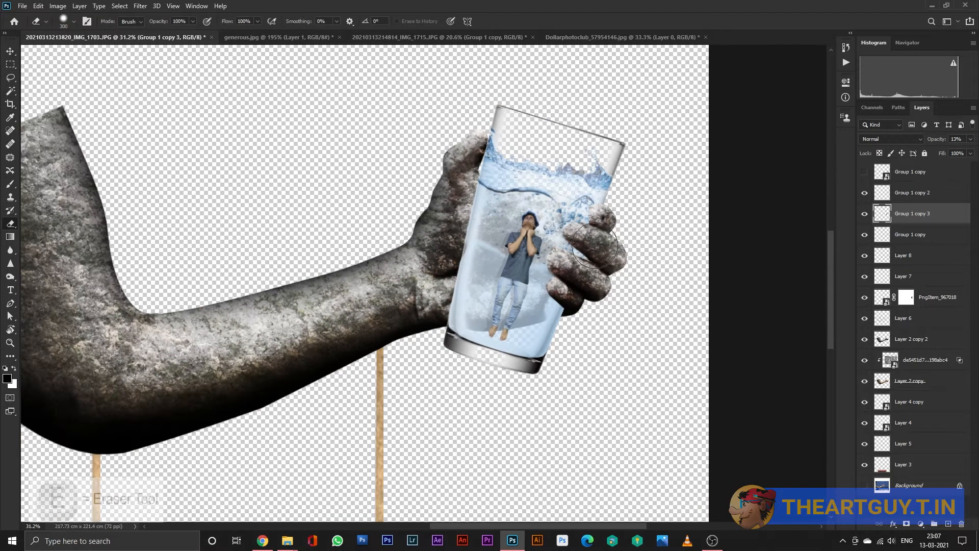
pyautogui.scroll(5, 505, 218)
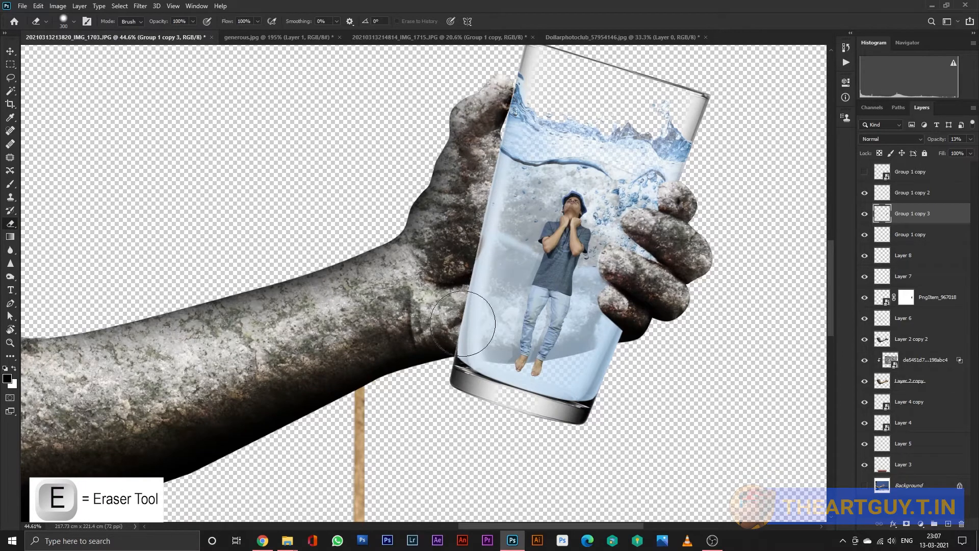
pyautogui.scroll(-3, 479, 332)
pyautogui.scroll(-2, 476, 373)
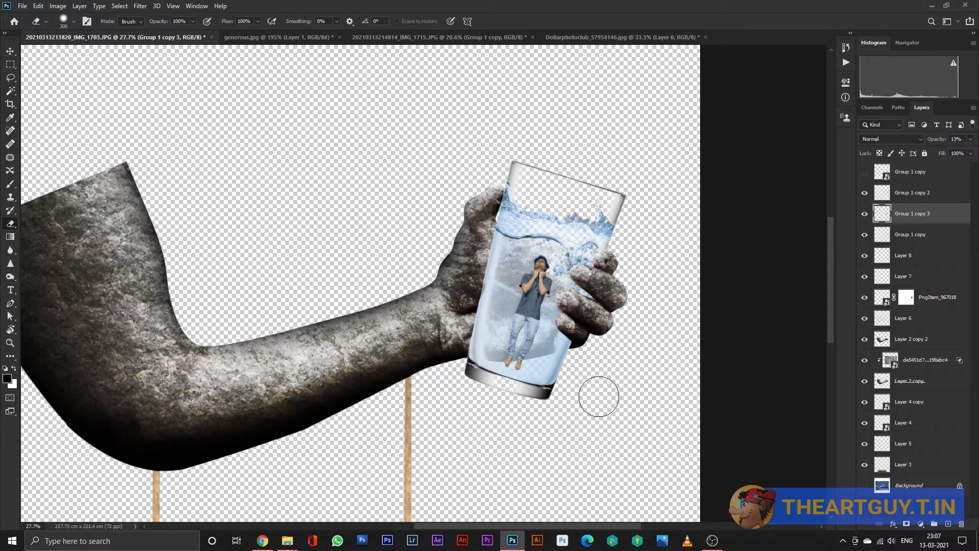
# Hide the Group 1 copy layer below the shadow and set the Group 1 copy 2 man layer's opacity to 73%.
pyautogui.press('v')
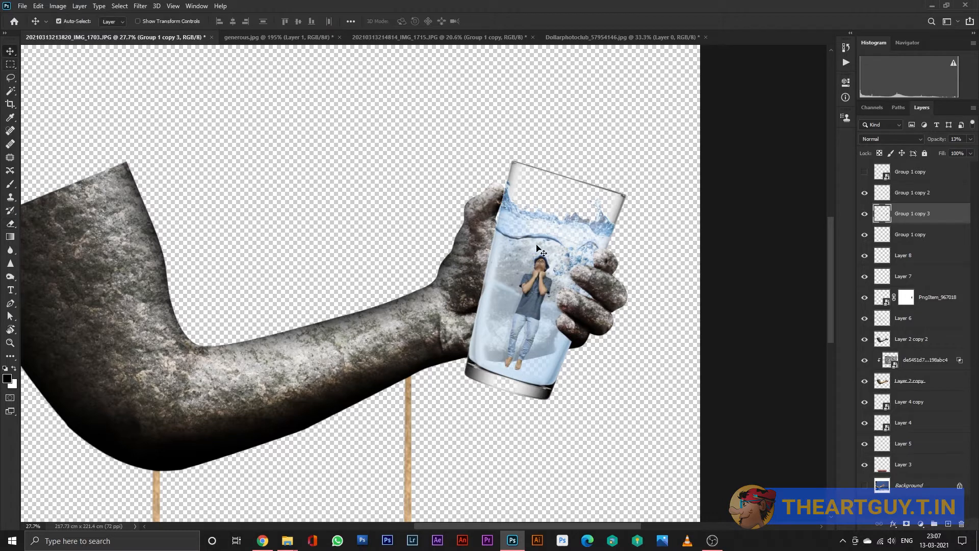
pyautogui.click(542, 296)
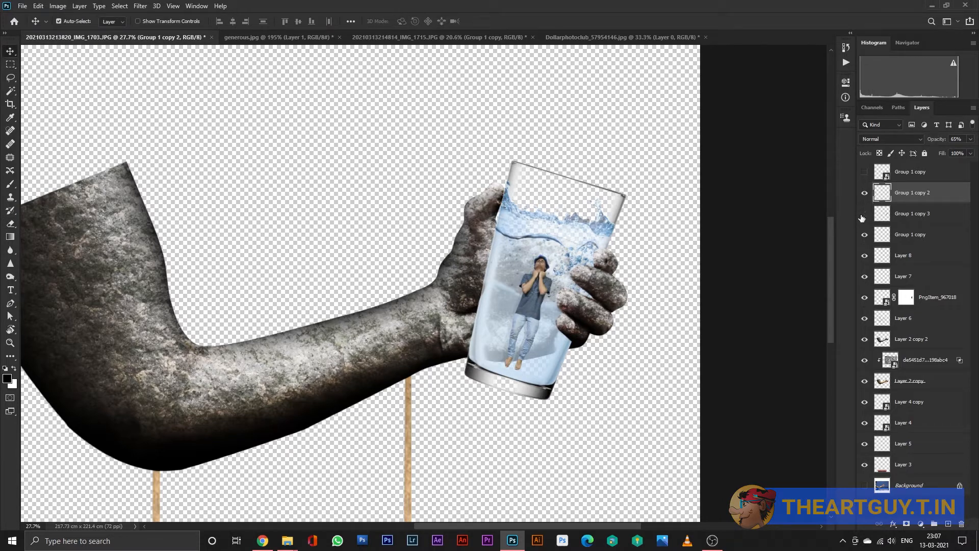
pyautogui.moveTo(936, 139); pyautogui.dragTo(921, 139)
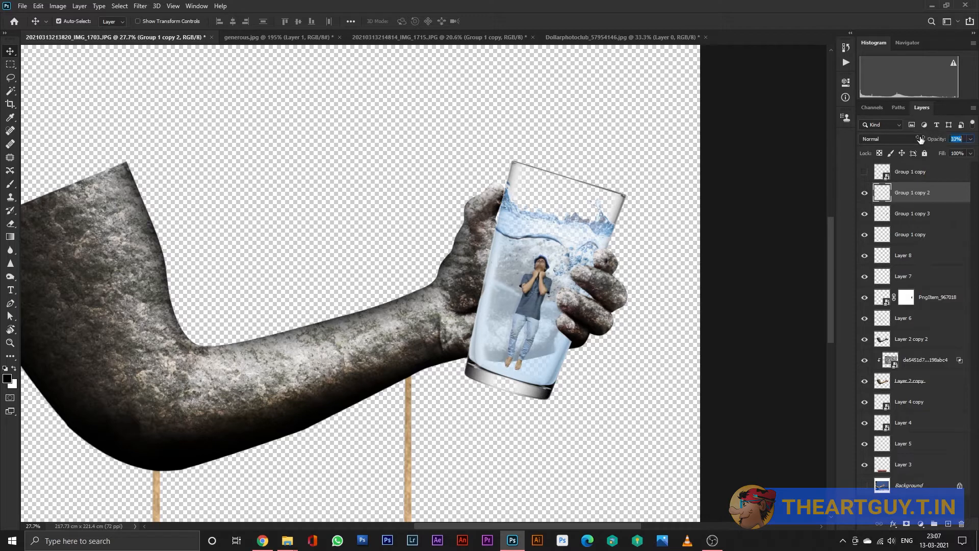
pyautogui.click(866, 238)
pyautogui.moveTo(938, 143); pyautogui.dragTo(959, 142)
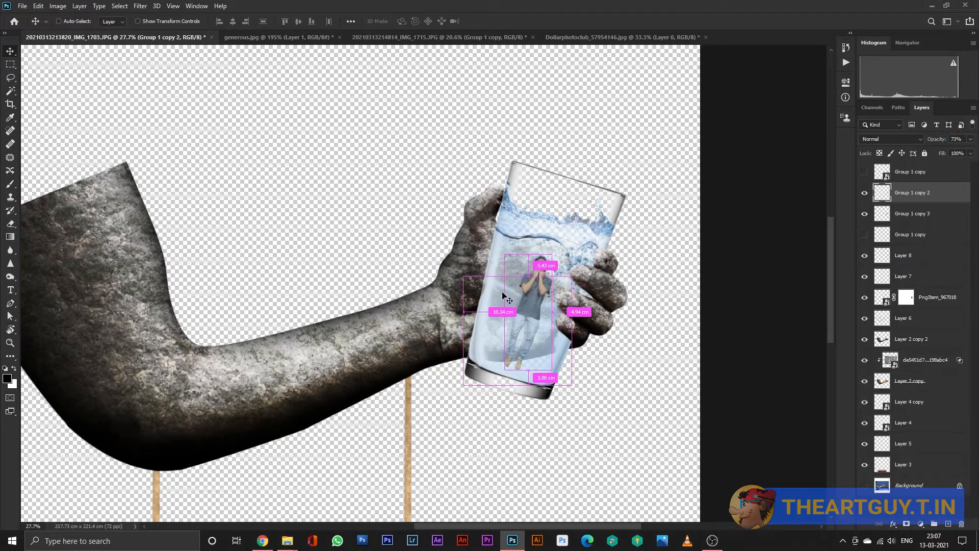
# Tint the man layer with Color Balance, setting midtones to -22, +15, +37 and adjusting the shadow levels too.
pyautogui.hotkey('ctrl', 'b')
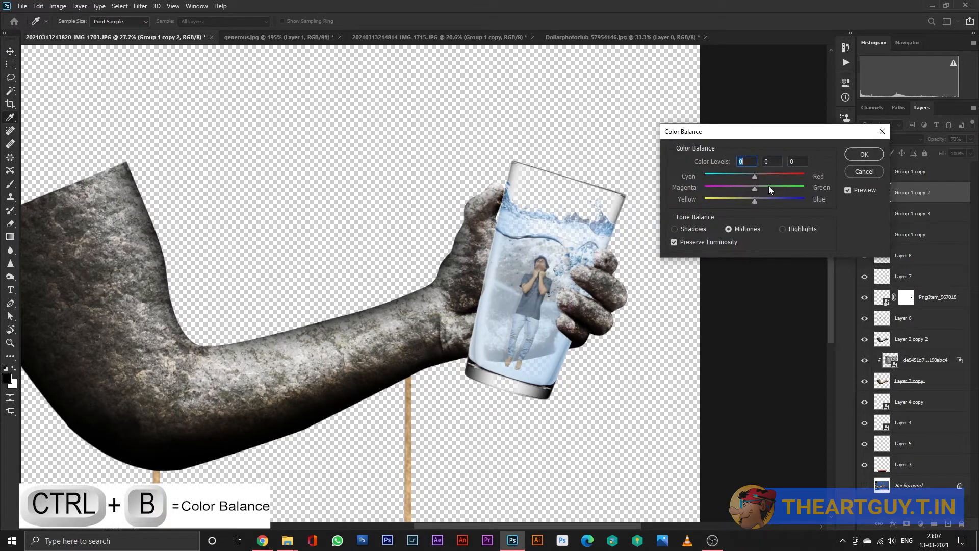
pyautogui.moveTo(756, 200); pyautogui.dragTo(743, 177)
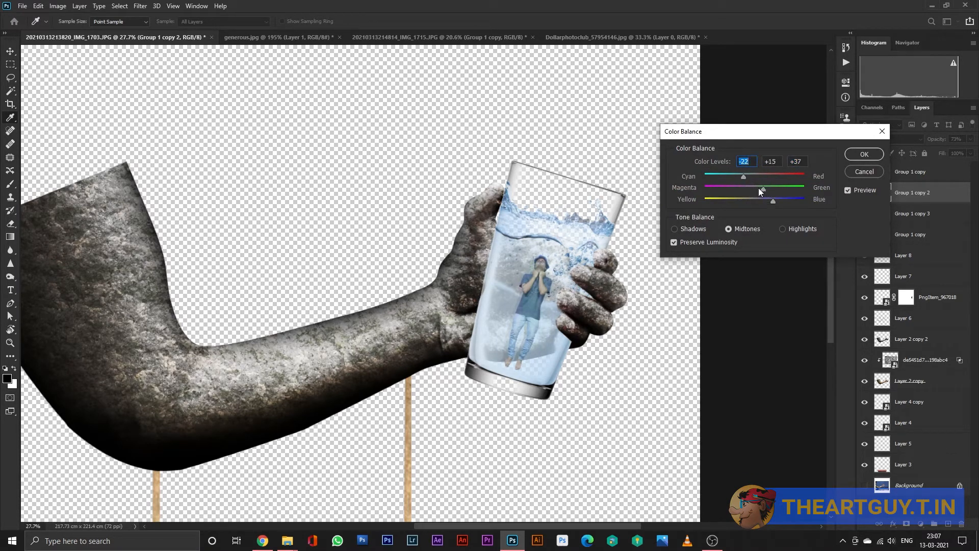
pyautogui.click(705, 230)
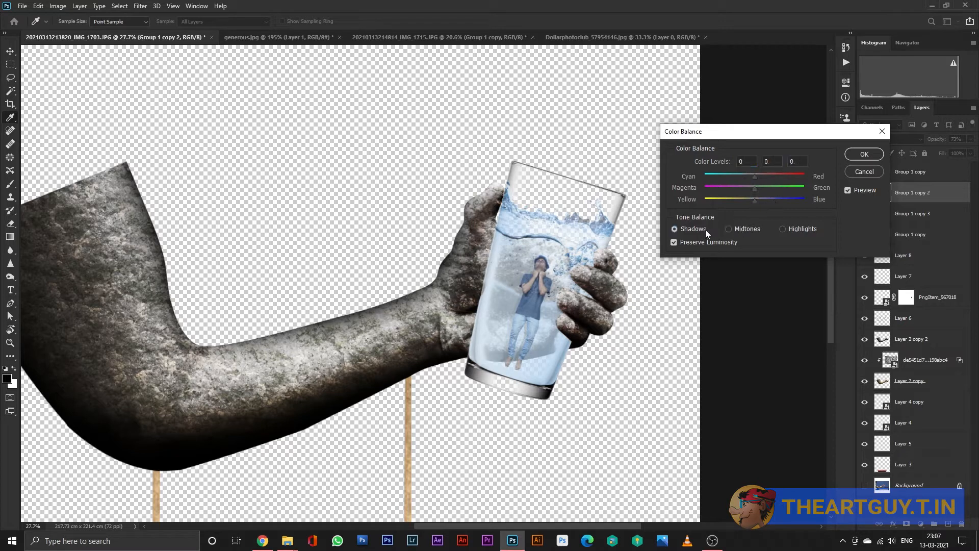
pyautogui.click(745, 201)
pyautogui.moveTo(763, 177); pyautogui.dragTo(769, 174)
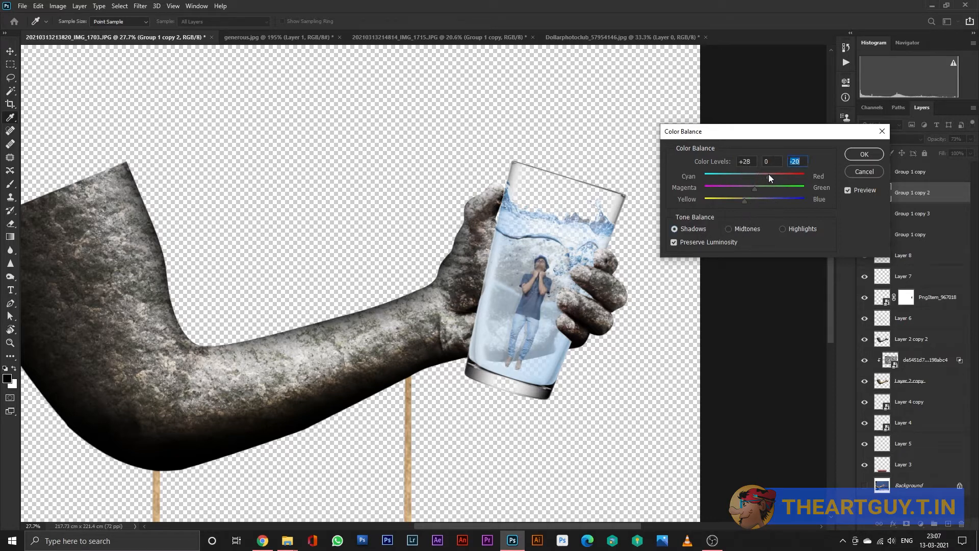
pyautogui.press('Return')
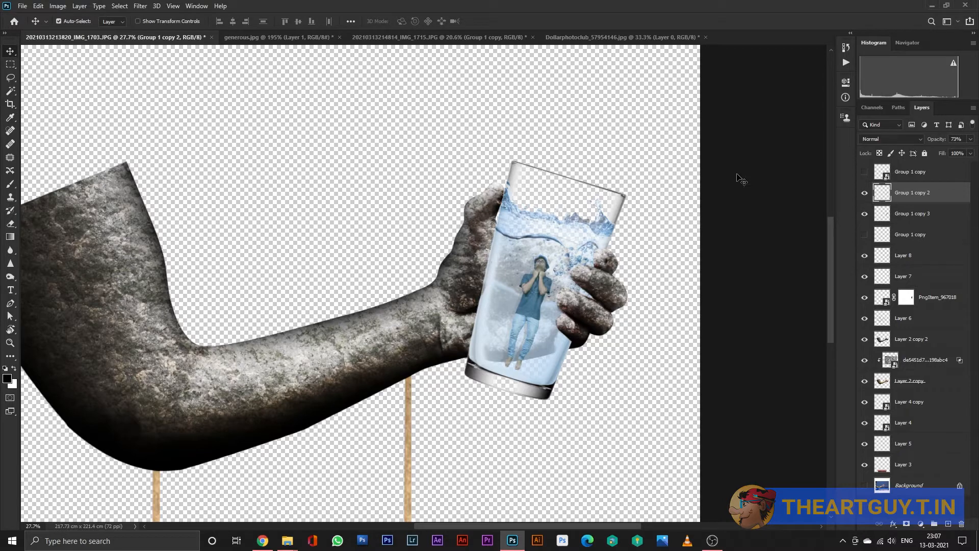
# Trace the blue rim of the man's hat with the Pen tool, convert the path to a feathered selection and remove the rim.
pyautogui.scroll(10, 540, 276)
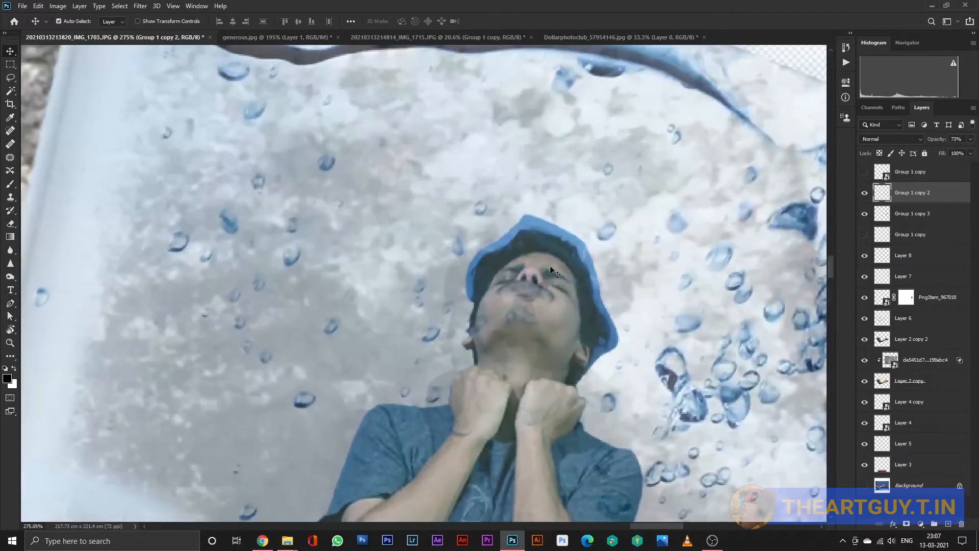
pyautogui.press('p')
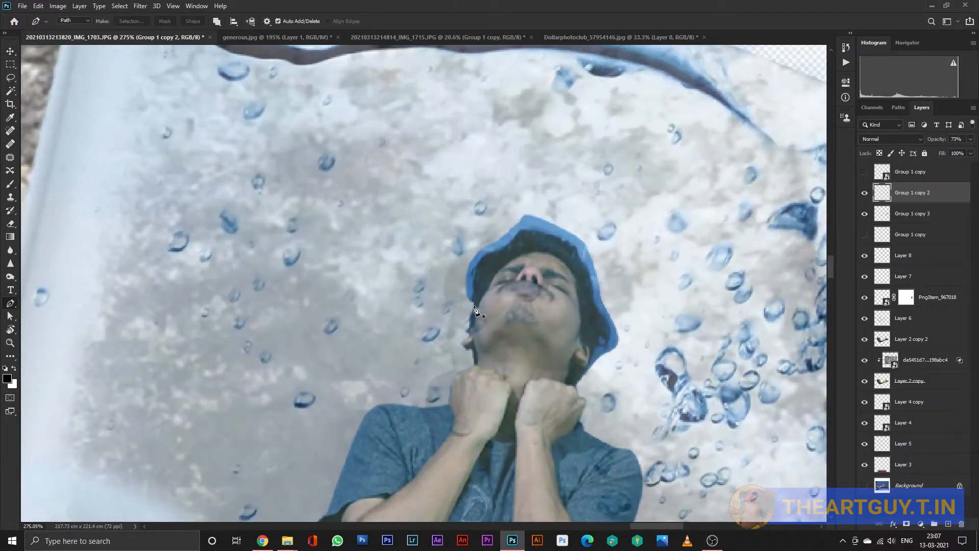
pyautogui.moveTo(501, 249); pyautogui.dragTo(515, 239)
pyautogui.moveTo(525, 231); pyautogui.dragTo(531, 229)
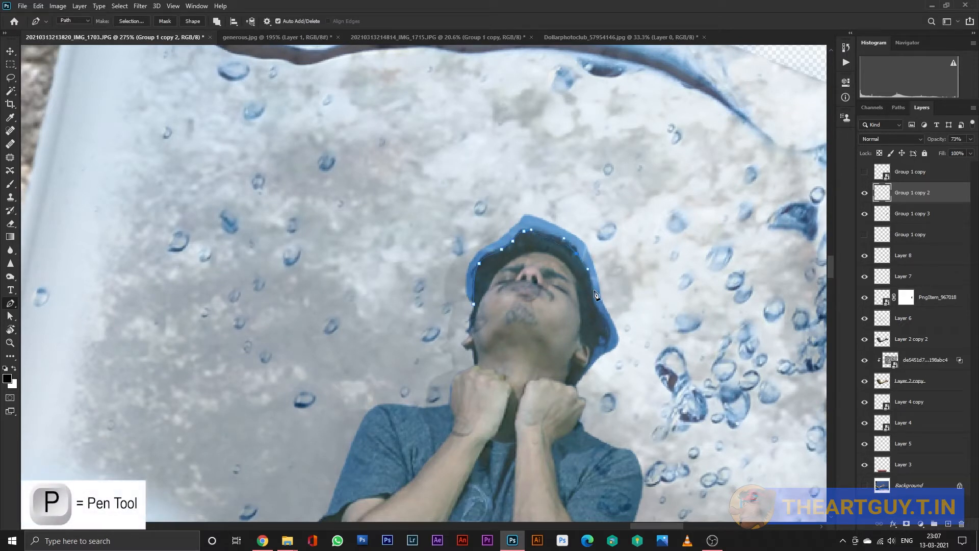
pyautogui.moveTo(593, 307); pyautogui.dragTo(594, 324)
pyautogui.click(640, 351)
pyautogui.click(648, 300)
pyautogui.click(627, 227)
pyautogui.click(541, 196)
pyautogui.click(455, 223)
pyautogui.moveTo(441, 287); pyautogui.dragTo(449, 298)
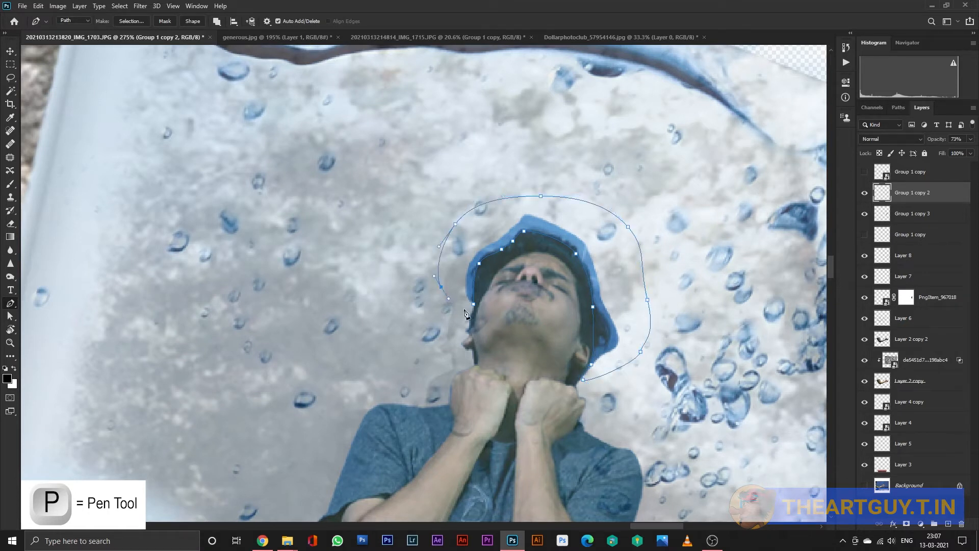
pyautogui.click(476, 307)
pyautogui.hotkey('ctrl', 'Return')
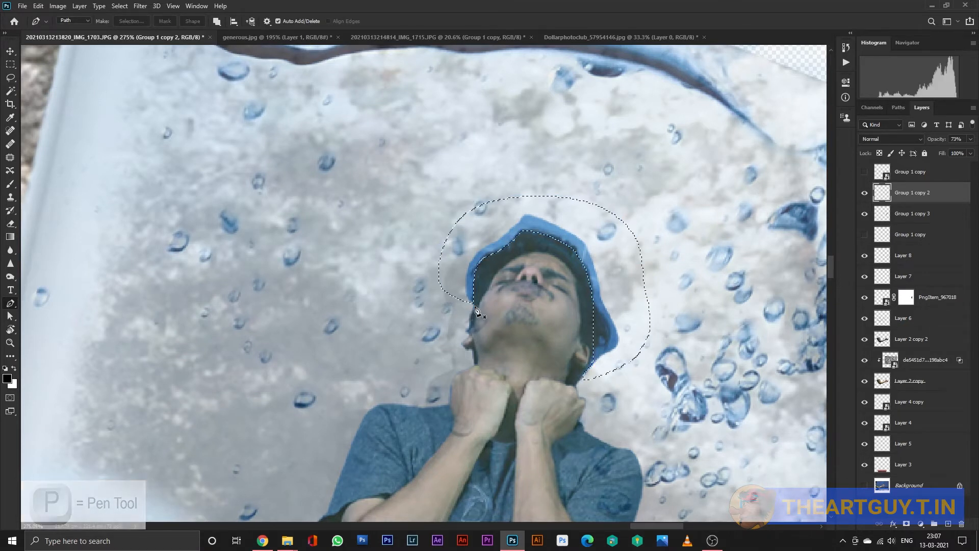
pyautogui.hotkey('shift', 'F6')
pyautogui.press('Return')
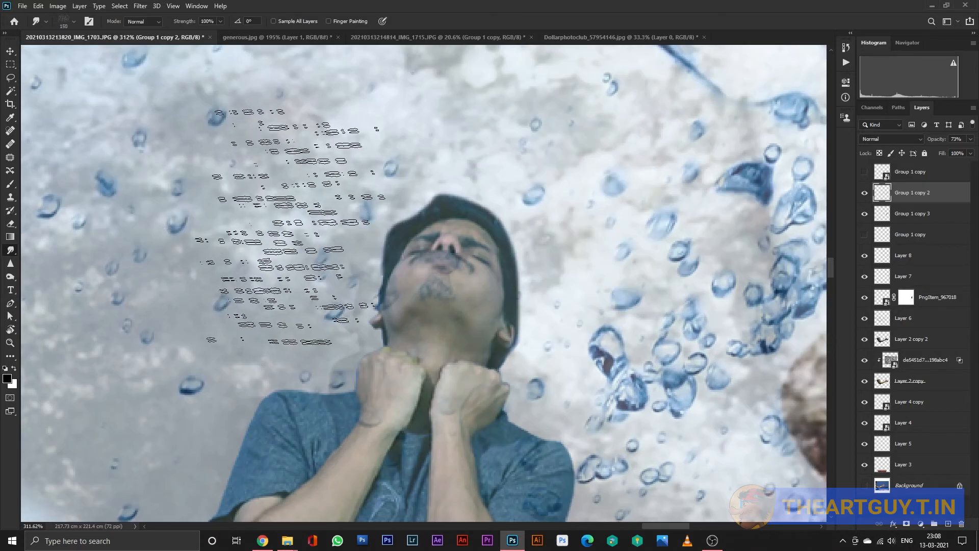
# Smudge both side edges of the man's hat with a small brush to soften them into the water.
pyautogui.moveTo(376, 270)
pyautogui.mouseDown()
pyautogui.moveTo(370, 250)
pyautogui.moveTo(372, 293)
pyautogui.moveTo(383, 235)
pyautogui.mouseUp()
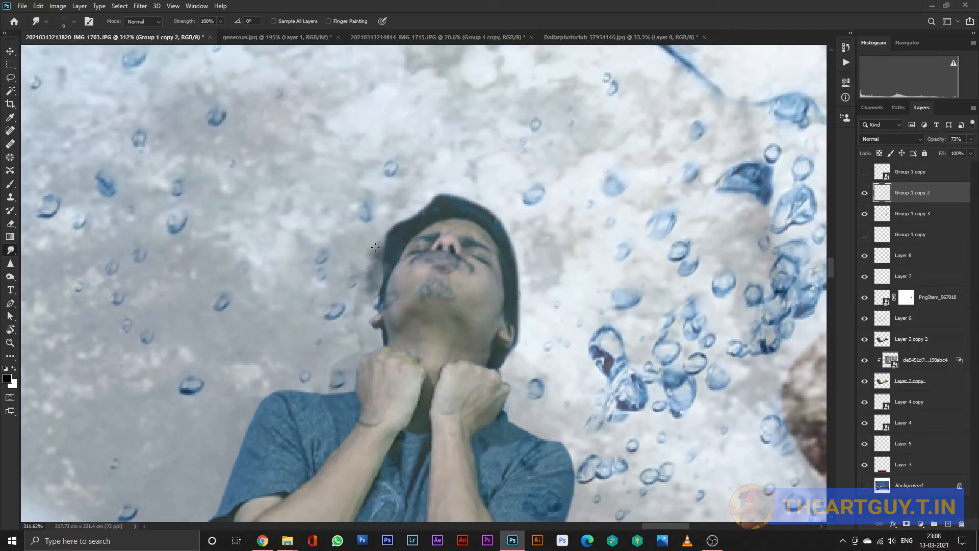
pyautogui.moveTo(519, 359)
pyautogui.mouseDown()
pyautogui.moveTo(526, 267)
pyautogui.moveTo(522, 321)
pyautogui.moveTo(536, 312)
pyautogui.mouseUp()
pyautogui.scroll(-10, 535, 312)
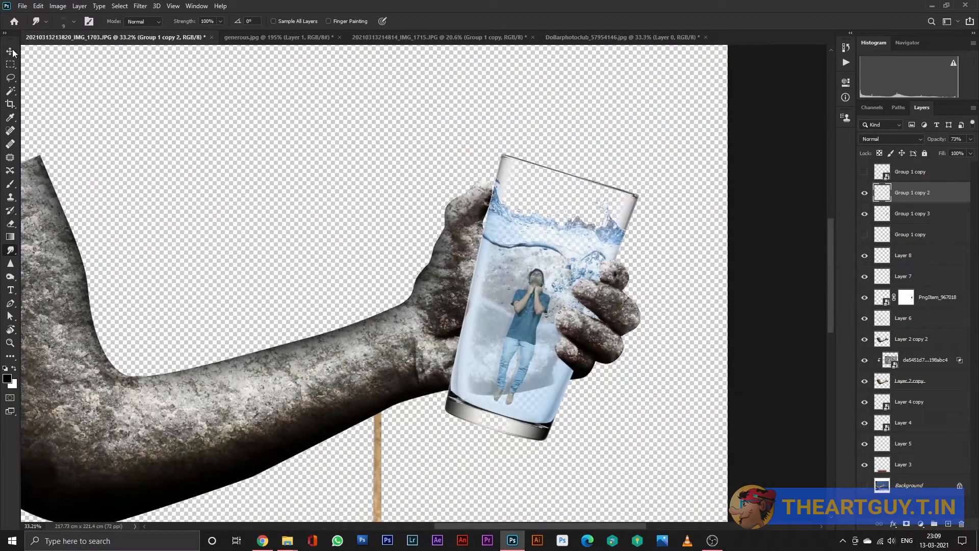
# On Layer 7, patch out the bubbles beside the man's face on the thumb side using clean water texture.
pyautogui.click(12, 51)
pyautogui.click(577, 281)
pyautogui.scroll(4, 571, 280)
pyautogui.press('j')
pyautogui.scroll(3, 499, 299)
pyautogui.moveTo(441, 255)
pyautogui.mouseDown()
pyautogui.moveTo(408, 292)
pyautogui.moveTo(395, 359)
pyautogui.mouseUp()
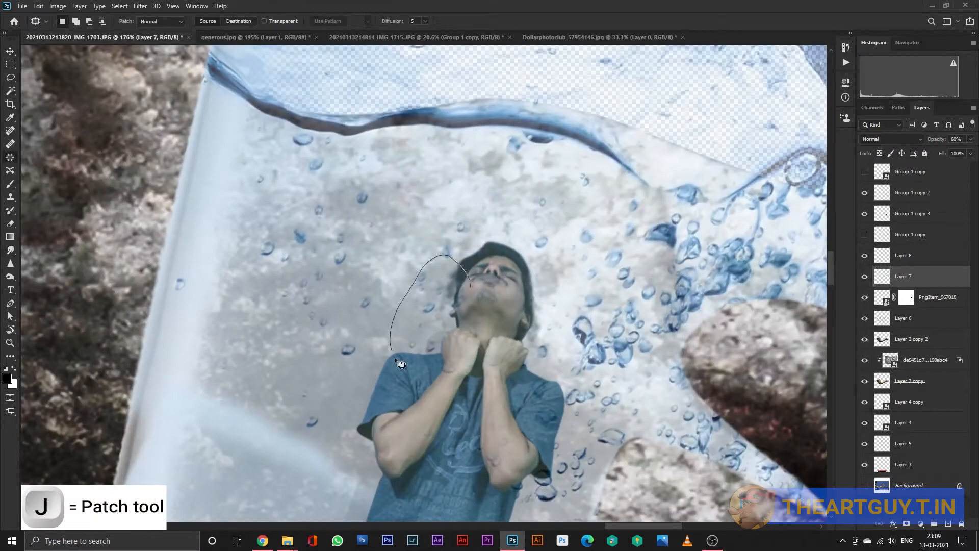
pyautogui.moveTo(464, 320); pyautogui.dragTo(466, 304)
pyautogui.moveTo(454, 305); pyautogui.dragTo(274, 358)
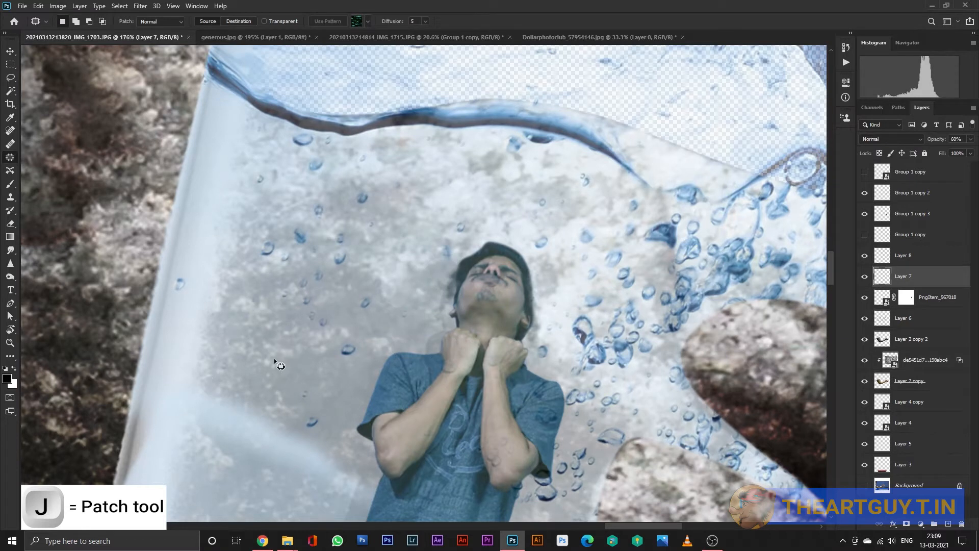
pyautogui.hotkey('ctrl', 'd')
# Patch the remaining bubble marks around the man's face and hat and beside his shoulder on the finger side.
pyautogui.moveTo(496, 238)
pyautogui.mouseDown()
pyautogui.moveTo(473, 278)
pyautogui.moveTo(482, 270)
pyautogui.mouseUp()
pyautogui.moveTo(456, 245); pyautogui.dragTo(443, 223)
pyautogui.moveTo(523, 275)
pyautogui.mouseDown()
pyautogui.moveTo(498, 252)
pyautogui.moveTo(522, 304)
pyautogui.moveTo(475, 231)
pyautogui.mouseUp()
pyautogui.hotkey('ctrl', 'd')
pyautogui.moveTo(571, 255)
pyautogui.mouseDown()
pyautogui.moveTo(535, 224)
pyautogui.moveTo(542, 361)
pyautogui.moveTo(568, 296)
pyautogui.mouseUp()
pyautogui.moveTo(561, 280); pyautogui.dragTo(546, 258)
pyautogui.hotkey('ctrl', 'd')
pyautogui.moveTo(557, 418); pyautogui.dragTo(540, 360)
pyautogui.hotkey('ctrl', 'd')
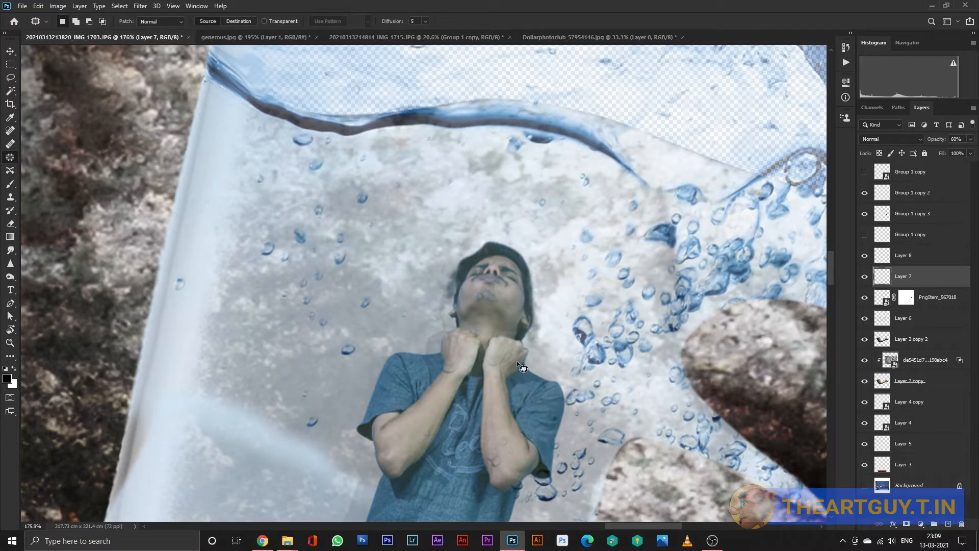
# Patch the bubble marks on Layer 7 behind the man's fists and wrists.
pyautogui.moveTo(481, 362)
pyautogui.mouseDown()
pyautogui.moveTo(500, 377)
pyautogui.moveTo(509, 358)
pyautogui.mouseUp()
pyautogui.hotkey('ctrl', 'd')
pyautogui.moveTo(430, 369); pyautogui.dragTo(449, 350)
pyautogui.moveTo(449, 367)
pyautogui.mouseDown()
pyautogui.moveTo(411, 368)
pyautogui.moveTo(465, 360)
pyautogui.mouseUp()
pyautogui.hotkey('ctrl', 'd')
pyautogui.moveTo(452, 366)
pyautogui.mouseDown()
pyautogui.moveTo(445, 388)
pyautogui.moveTo(460, 363)
pyautogui.mouseUp()
pyautogui.hotkey('ctrl', 'd')
pyautogui.moveTo(453, 364); pyautogui.dragTo(443, 391)
pyautogui.hotkey('ctrl', 'd')
pyautogui.scroll(-5, 490, 378)
pyautogui.scroll(-8, 504, 379)
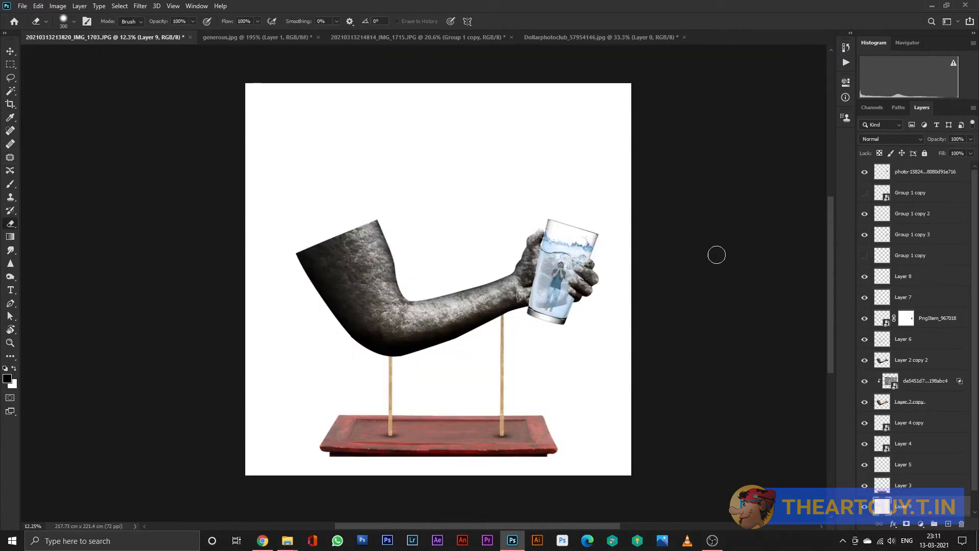
pyautogui.scroll(2, 647, 278)
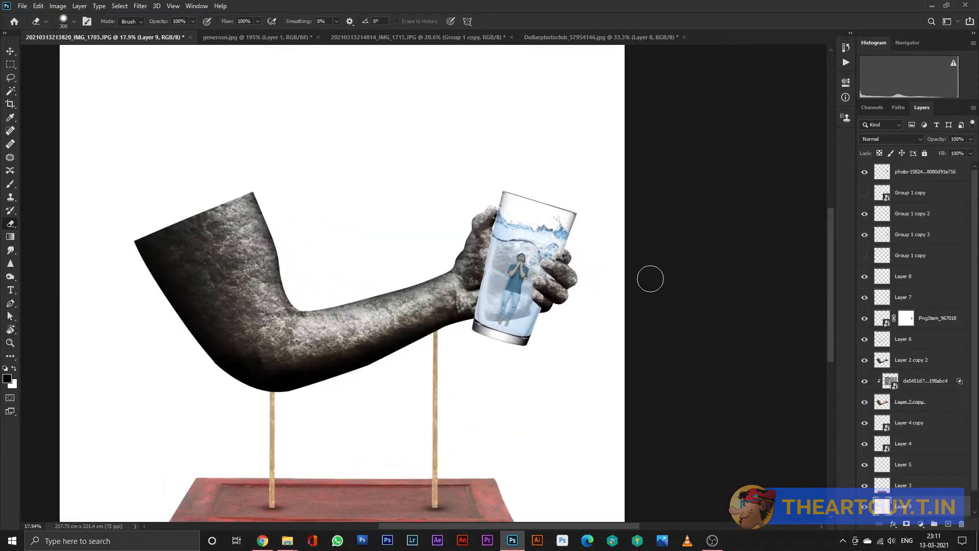
pyautogui.moveTo(667, 280)
pyautogui.mouseDown()
pyautogui.moveTo(649, 257)
pyautogui.moveTo(686, 325)
pyautogui.moveTo(704, 267)
pyautogui.mouseUp()
pyautogui.scroll(2, 697, 324)
pyautogui.scroll(-2, 702, 323)
pyautogui.scroll(-3, 732, 284)
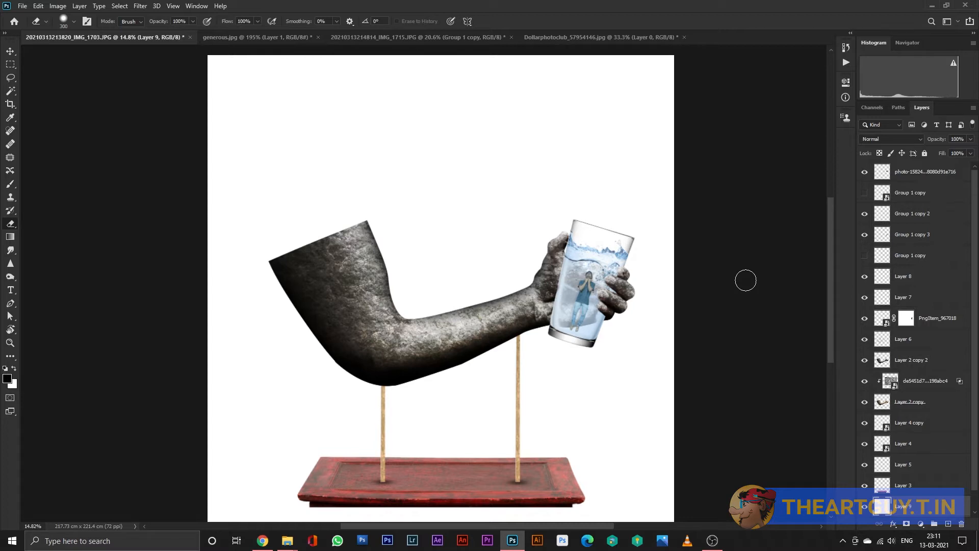
pyautogui.click(15, 50)
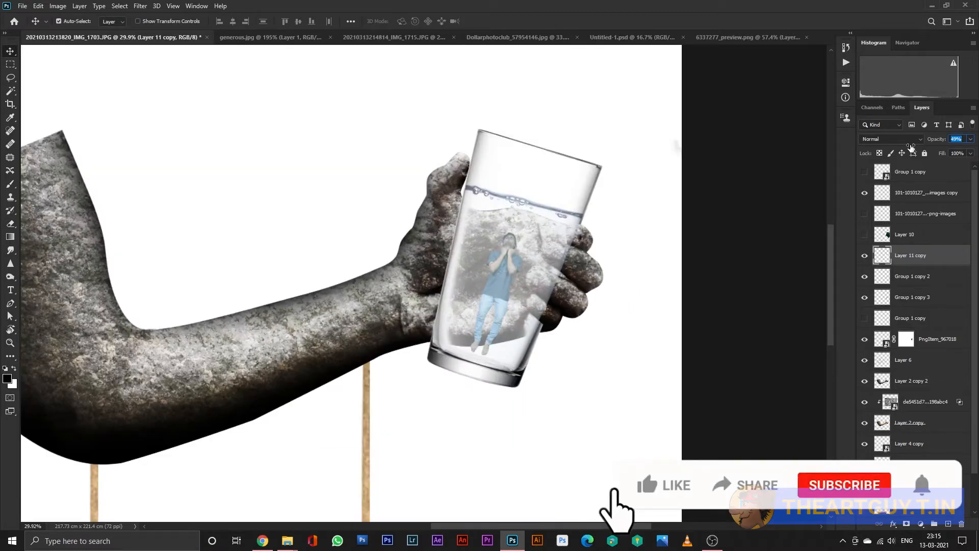
# Duplicate the layer mask of PngItem_967018 onto Layer 11 copy.
pyautogui.scroll(8, 510, 289)
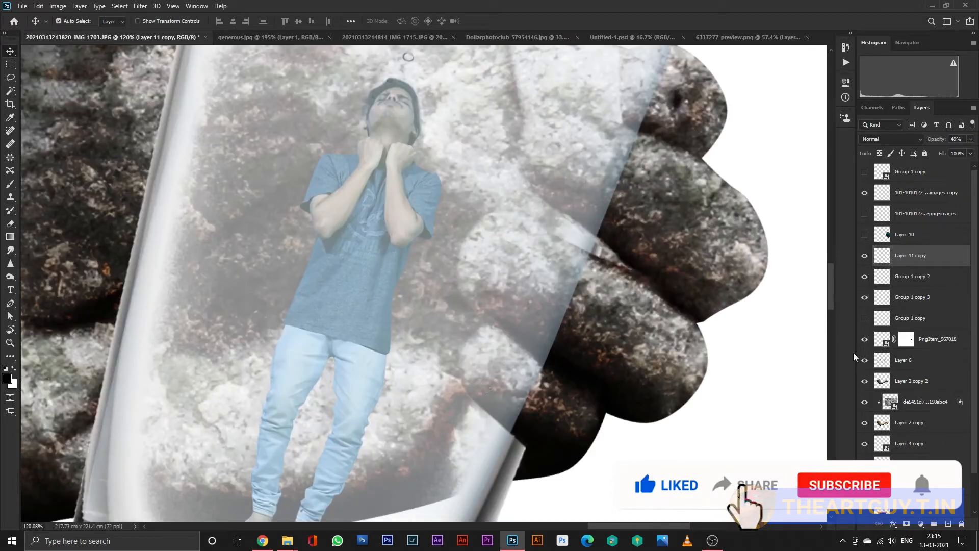
pyautogui.moveTo(903, 340); pyautogui.dragTo(907, 255)
pyautogui.scroll(-8, 595, 275)
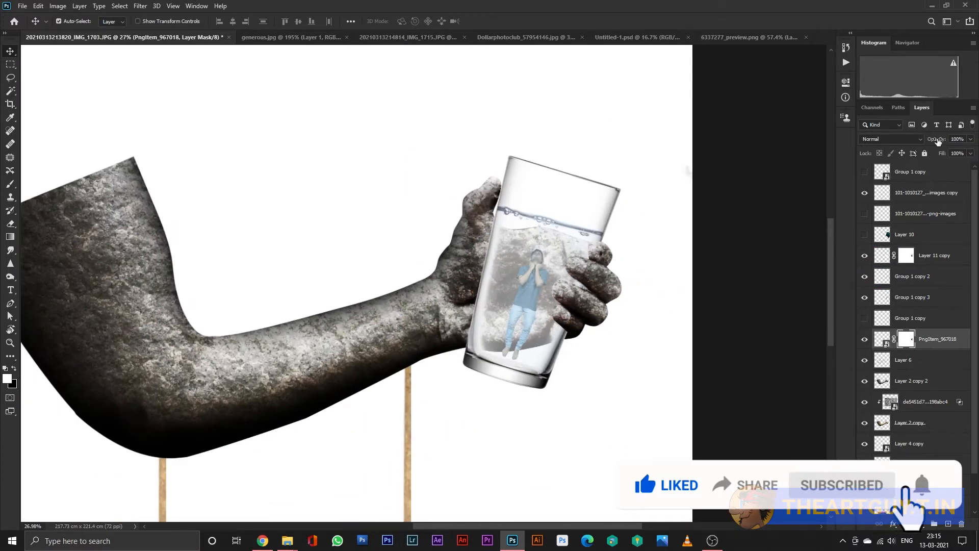
# Select Layer 11 copy and set its opacity to 66%.
pyautogui.click(956, 138)
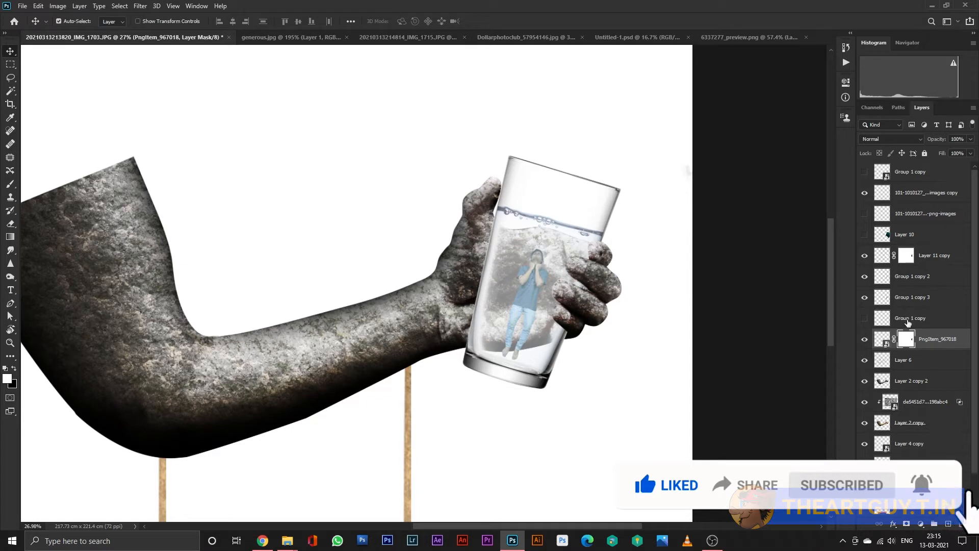
pyautogui.click(530, 295)
pyautogui.moveTo(937, 140); pyautogui.dragTo(943, 139)
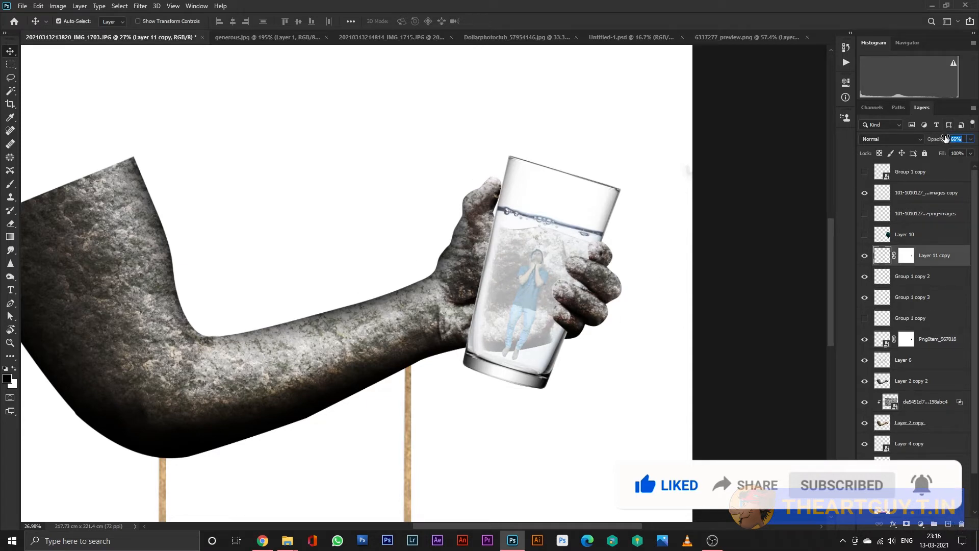
pyautogui.moveTo(898, 305); pyautogui.dragTo(900, 246)
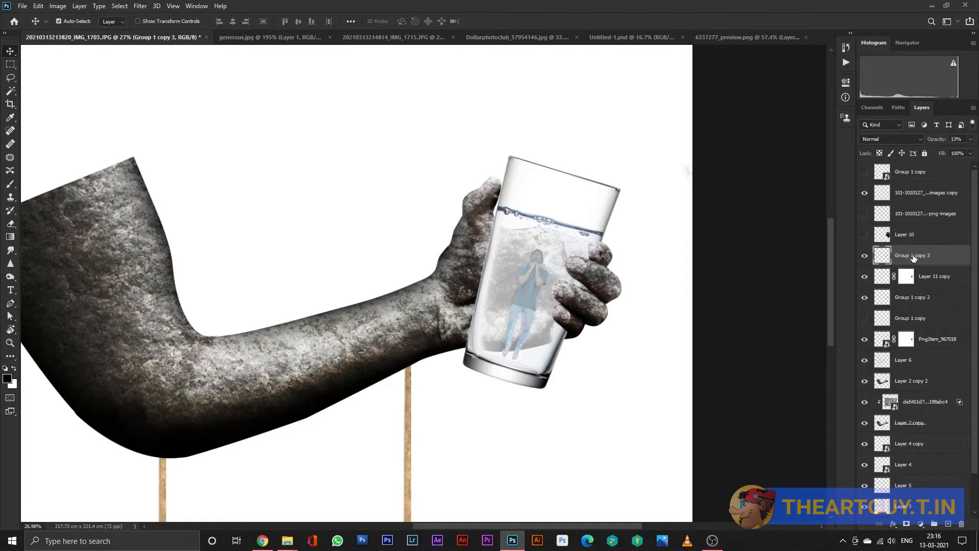
pyautogui.hotkey('ctrl', '[')
pyautogui.hotkey('ctrl', '[')
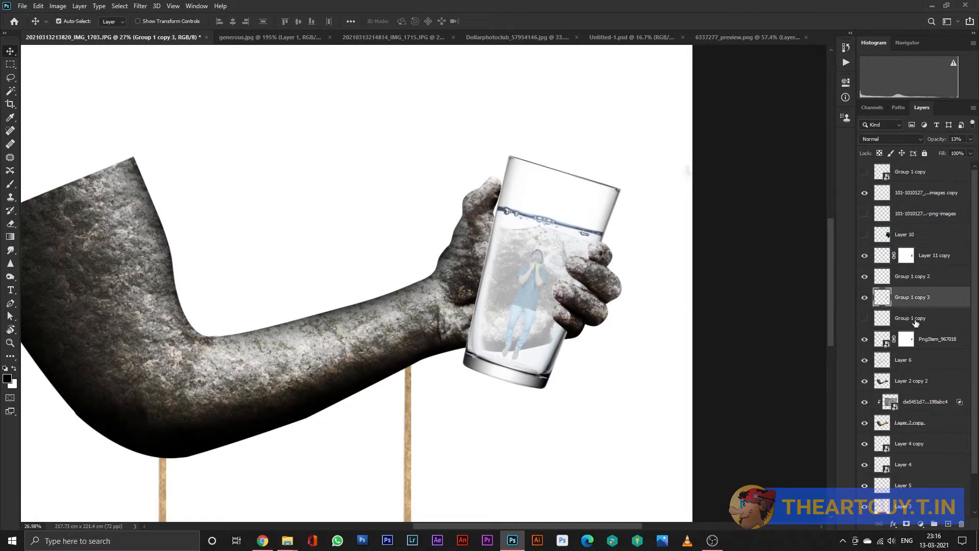
# Identify the layer holding the man in the glass and move Group 1 copy 2 directly above Layer 11 copy.
pyautogui.click(938, 340)
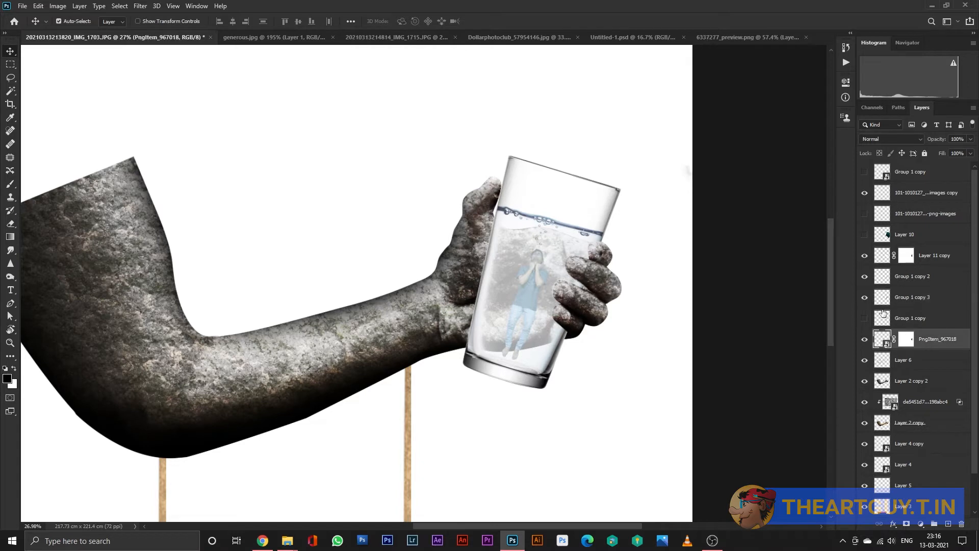
pyautogui.click(865, 277)
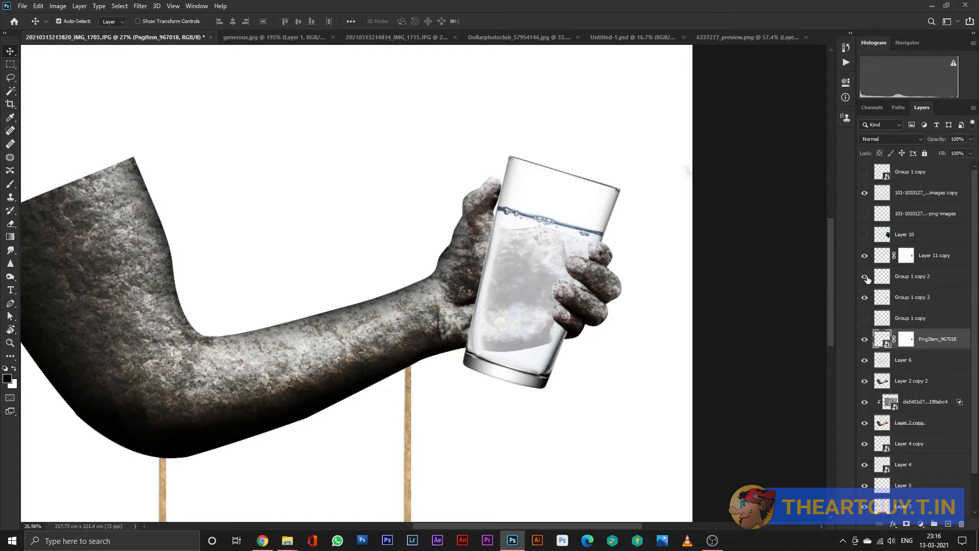
pyautogui.moveTo(938, 277); pyautogui.dragTo(924, 237)
# Set the opacity of the Group 1 copy 2 layer to 100%.
pyautogui.moveTo(935, 140); pyautogui.dragTo(918, 147)
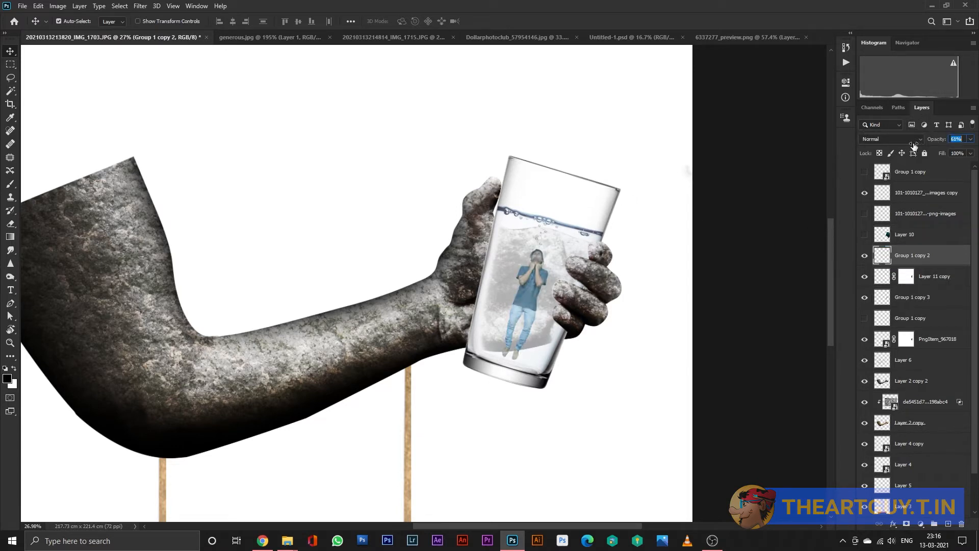
pyautogui.scroll(5, 520, 352)
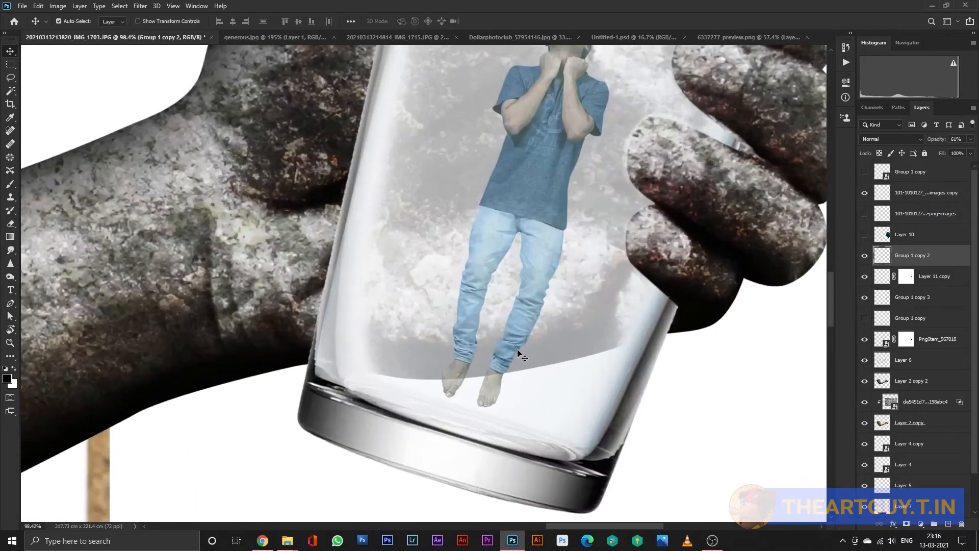
pyautogui.press('0')
pyautogui.hotkey('ctrl', '0')
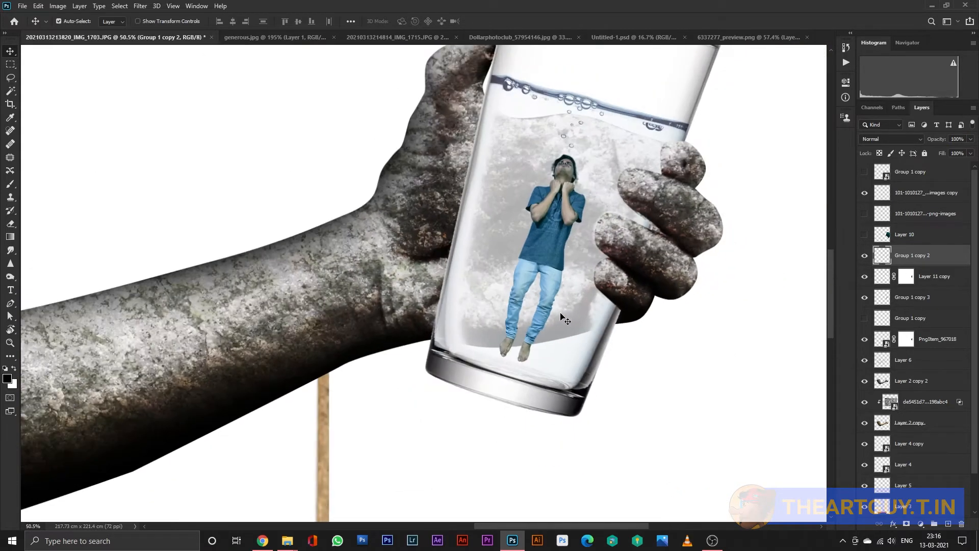
# Blend Group 1 copy 2 into the glass by adjusting the black and white Blend If sliders of its underlying layer.
pyautogui.click(893, 524)
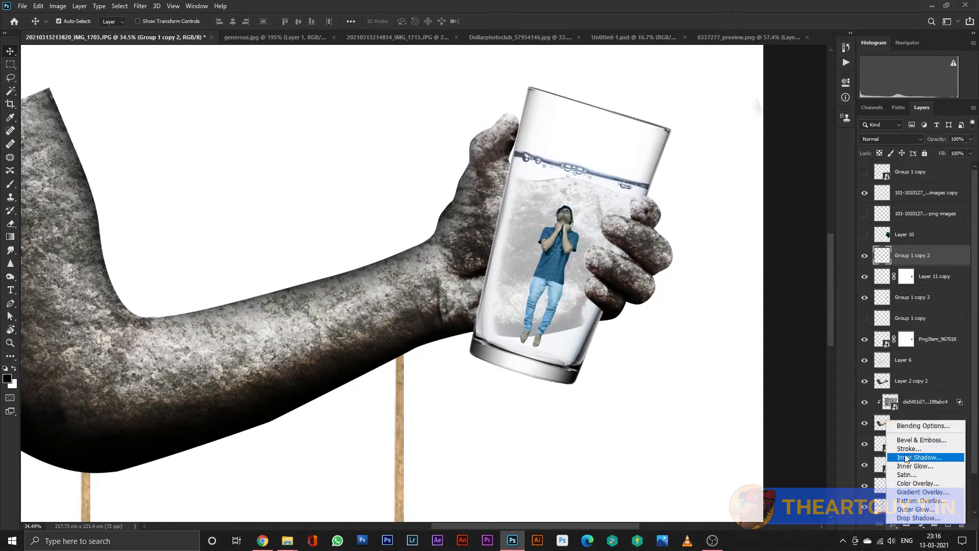
pyautogui.click(913, 428)
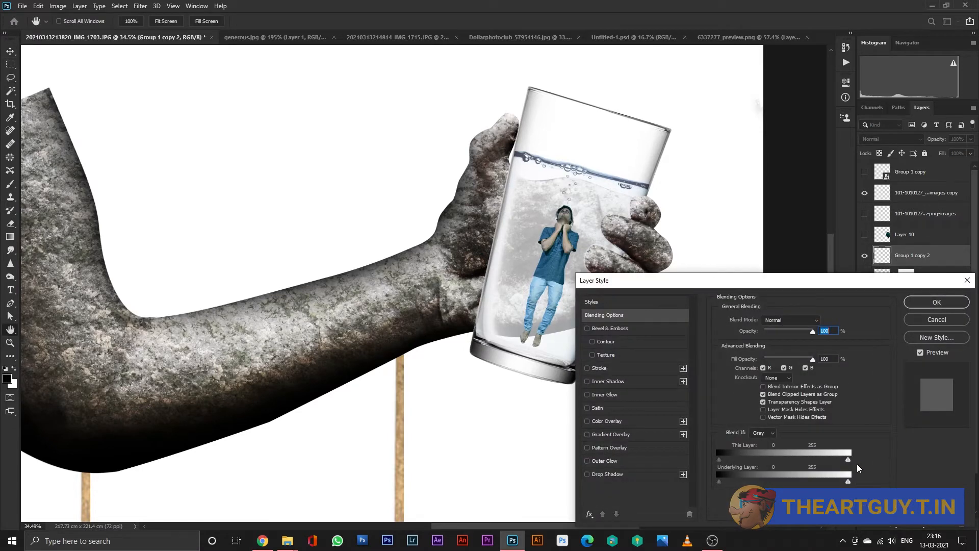
pyautogui.moveTo(845, 460); pyautogui.dragTo(838, 482)
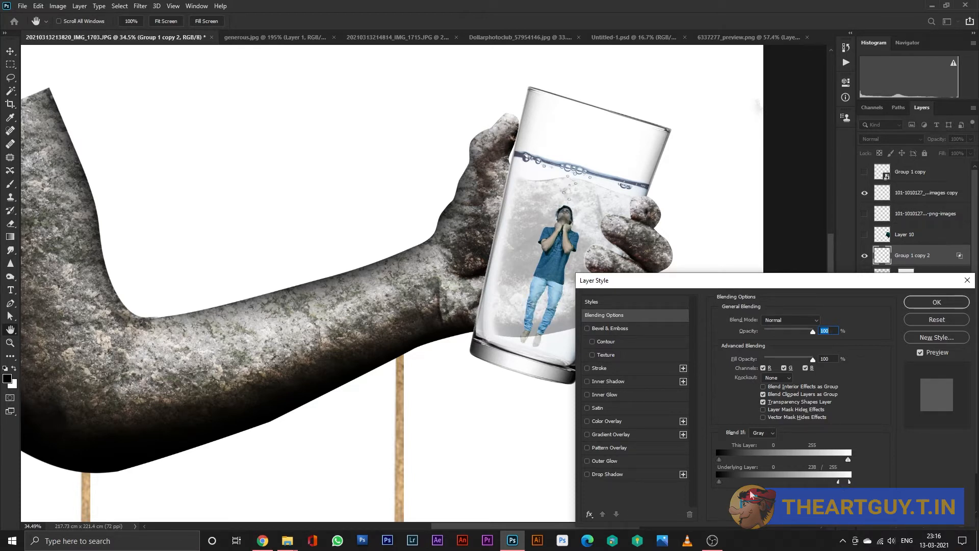
pyautogui.moveTo(722, 482); pyautogui.dragTo(754, 485)
pyautogui.moveTo(838, 482)
pyautogui.mouseDown()
pyautogui.moveTo(811, 481)
pyautogui.moveTo(830, 480)
pyautogui.mouseUp()
pyautogui.press('Return')
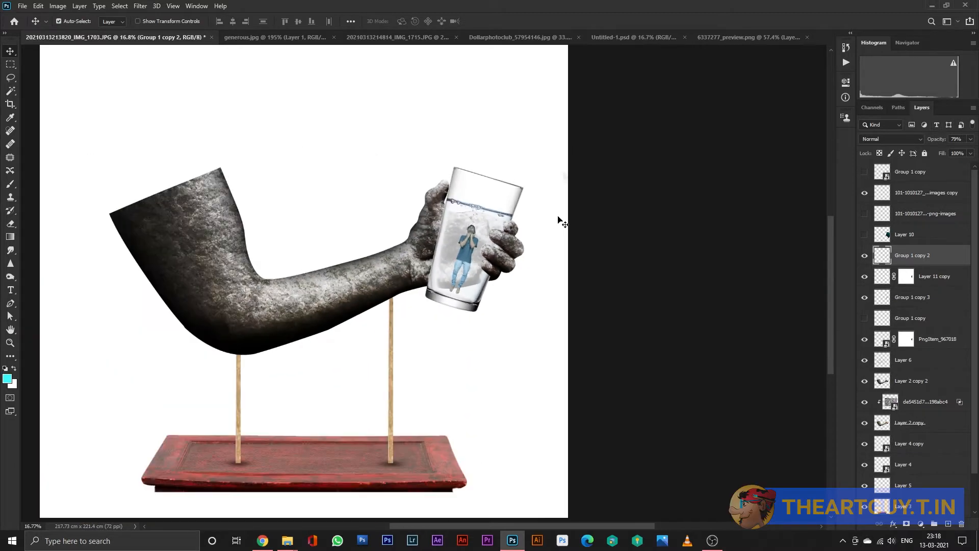
# Adjust the man's layer, Group 1 copy 2, with Hue/Saturation: hue +5, saturation -21 and lightness -28.
pyautogui.click(664, 213)
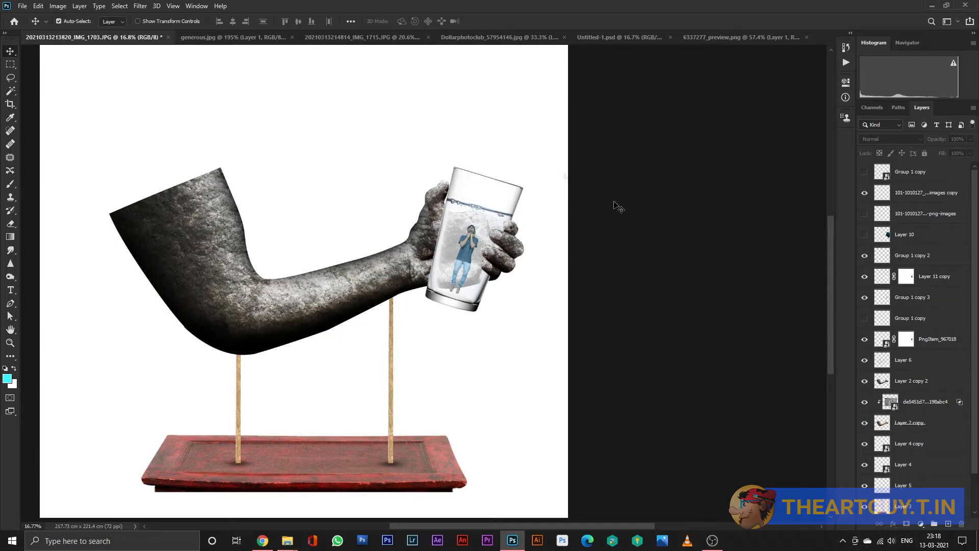
pyautogui.scroll(3, 483, 246)
pyautogui.click(485, 244)
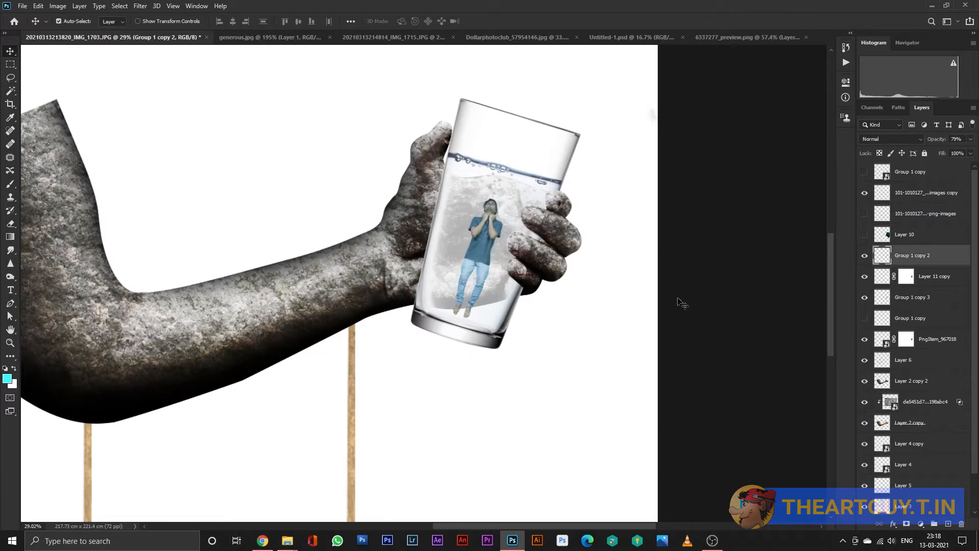
pyautogui.hotkey('ctrl', 'u')
pyautogui.moveTo(595, 237); pyautogui.dragTo(586, 240)
pyautogui.moveTo(595, 189); pyautogui.dragTo(583, 241)
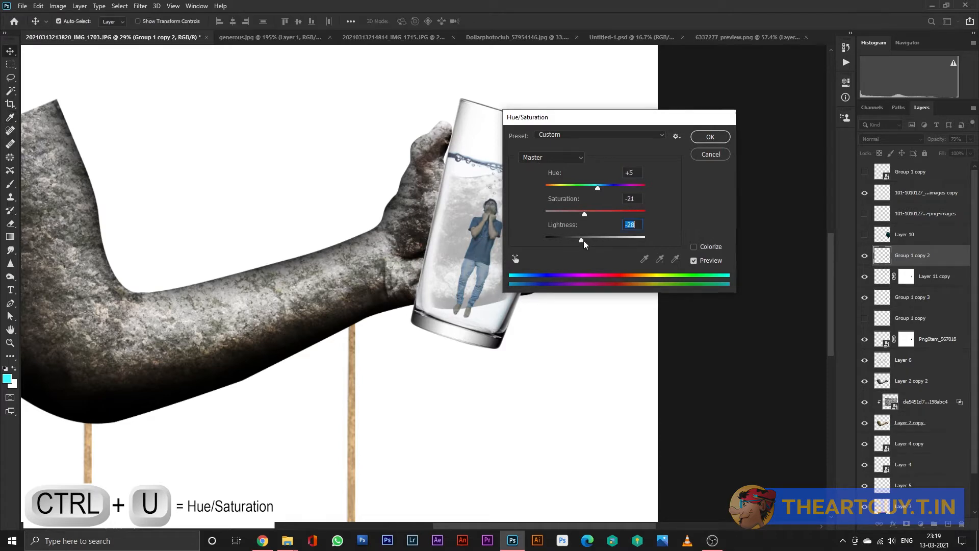
pyautogui.press('Return')
pyautogui.hotkey('ctrl', '0')
pyautogui.scroll(5, 563, 232)
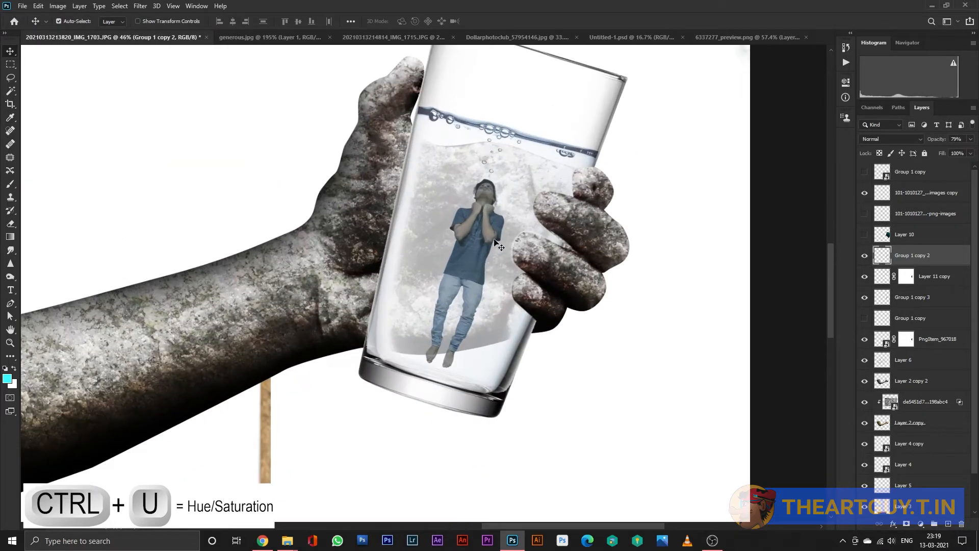
pyautogui.scroll(-4, 489, 242)
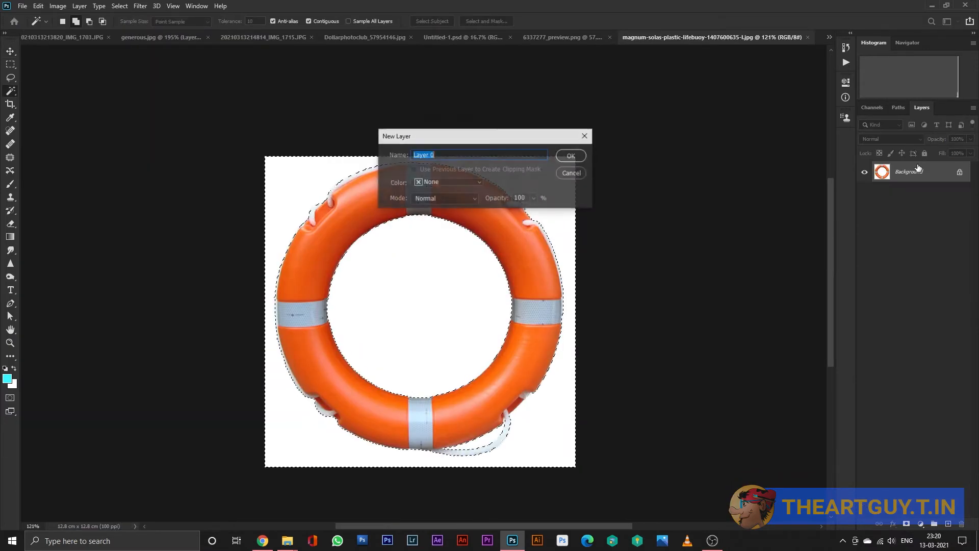
# Convert the lifebuoy's Background to Layer 0, delete the selected white area around and inside the ring, and deselect.
pyautogui.press('Return')
pyautogui.press('Delete')
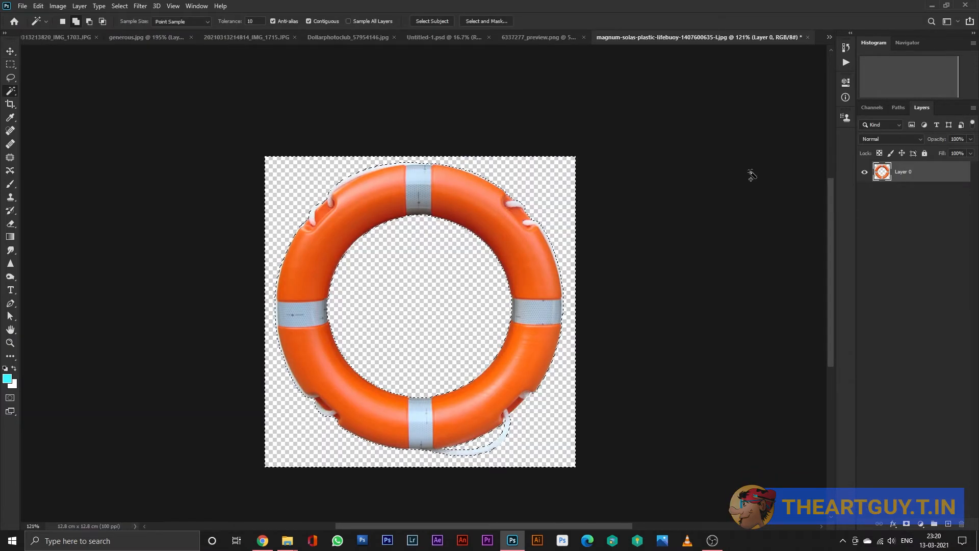
pyautogui.hotkey('ctrl', 'd')
pyautogui.click(11, 51)
pyautogui.moveTo(446, 197); pyautogui.dragTo(481, 332)
pyautogui.scroll(4, 664, 296)
# Rotate the lifebuoy to about -67° and place it above the fingertips, with its rope loop at the glass rim's near corner.
pyautogui.hotkey('ctrl', 't')
pyautogui.moveTo(684, 177); pyautogui.dragTo(383, 278)
pyautogui.moveTo(575, 208); pyautogui.dragTo(603, 195)
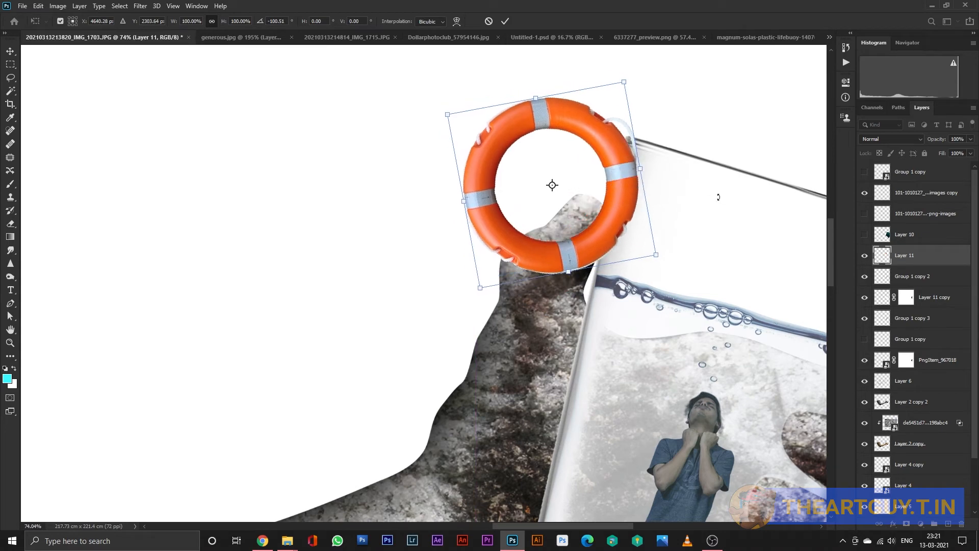
pyautogui.moveTo(719, 198); pyautogui.dragTo(666, 274)
pyautogui.moveTo(588, 237); pyautogui.dragTo(574, 186)
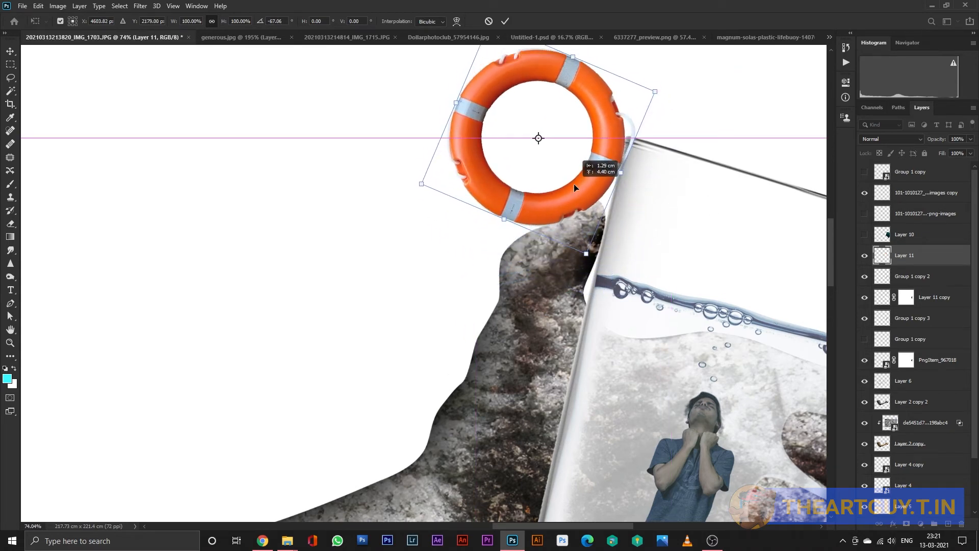
pyautogui.press('Return')
# Erase the part of the lifebuoy's rope loop that falls inside the glass, using a 10 px eraser.
pyautogui.scroll(4, 645, 169)
pyautogui.scroll(9, 597, 272)
pyautogui.moveTo(625, 157); pyautogui.dragTo(583, 289)
pyautogui.press('e')
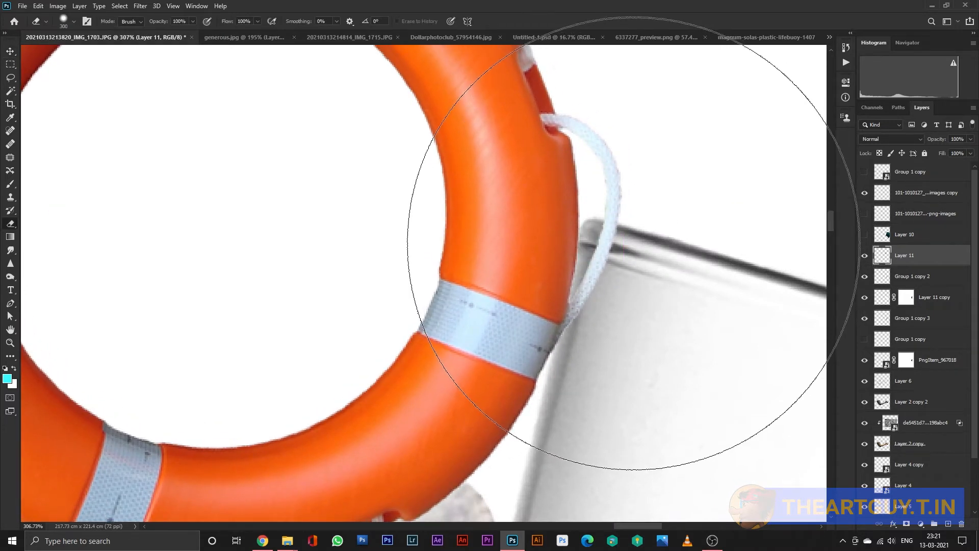
pyautogui.press('[')
pyautogui.press('[')
pyautogui.press('[')
pyautogui.press('[')
pyautogui.press('[')
pyautogui.press('[')
pyautogui.press('[')
pyautogui.press('[')
pyautogui.press('[')
pyautogui.press('[')
pyautogui.press('[')
pyautogui.press('[')
pyautogui.press('[')
pyautogui.press('[')
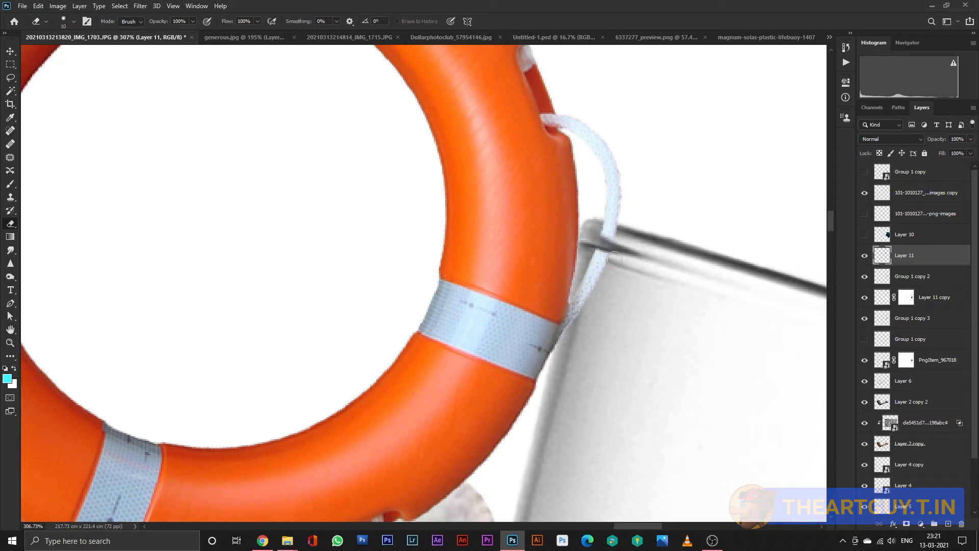
pyautogui.moveTo(613, 267)
pyautogui.mouseDown()
pyautogui.moveTo(591, 303)
pyautogui.moveTo(595, 261)
pyautogui.moveTo(582, 325)
pyautogui.mouseUp()
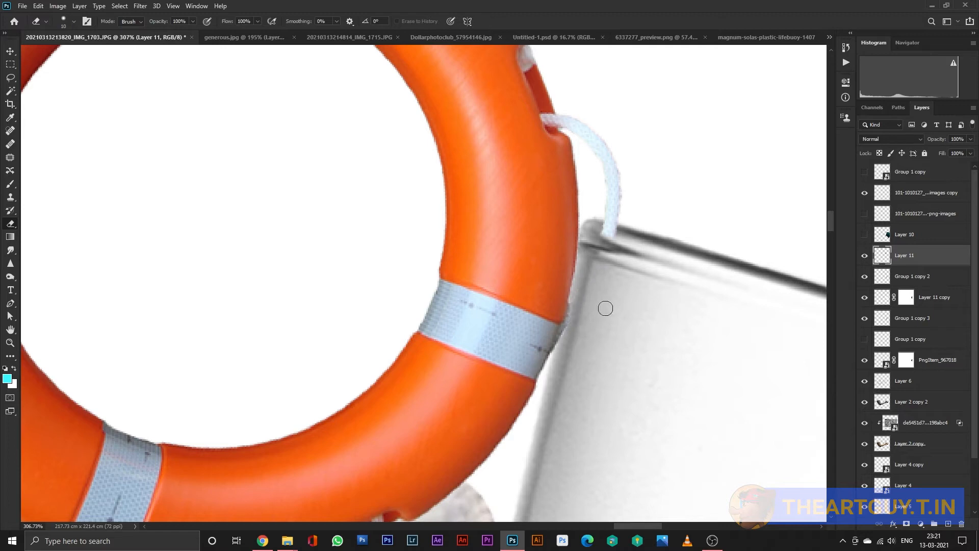
pyautogui.scroll(-12, 620, 301)
pyautogui.moveTo(633, 285); pyautogui.dragTo(584, 223)
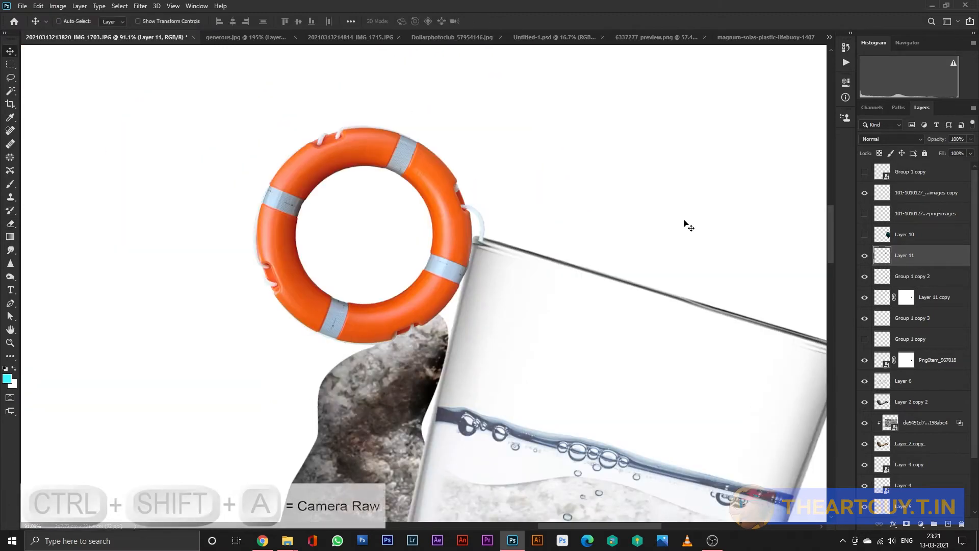
# Set the lifebuoy's exposure to -0.50, contrast -5, highlights -62, whites -100 and blacks -38 in the Camera Raw filter.
pyautogui.hotkey('ctrl', 'shift', 'a')
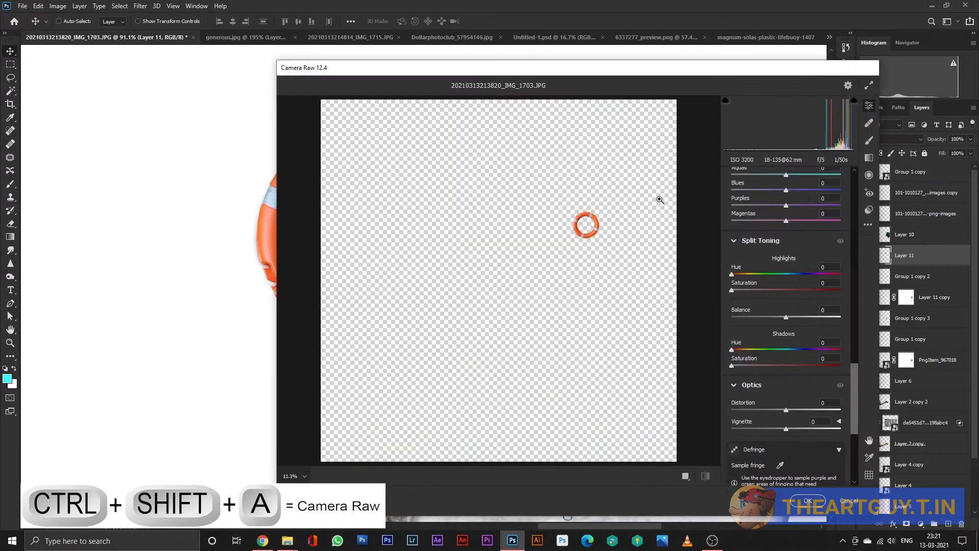
pyautogui.click(608, 209)
pyautogui.press('space')
pyautogui.moveTo(482, 302); pyautogui.dragTo(720, 154)
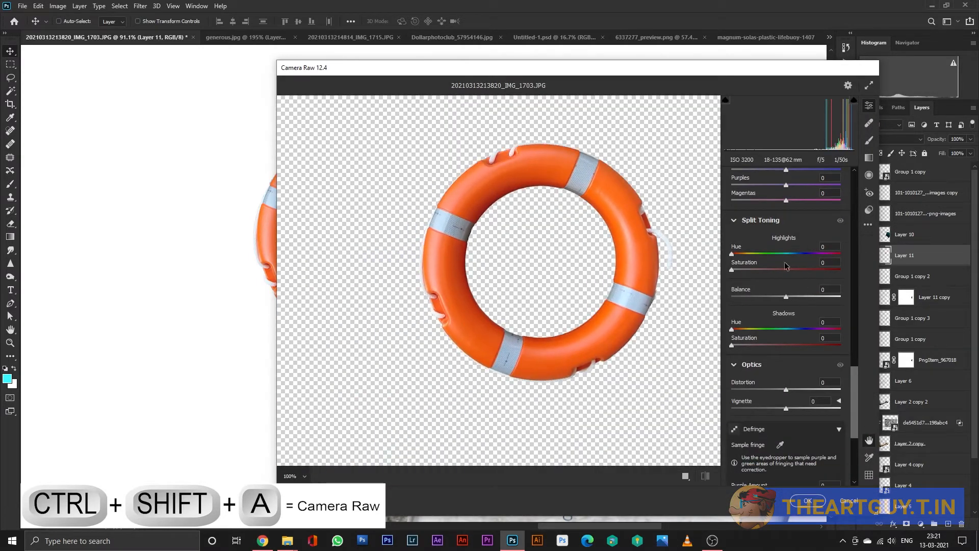
pyautogui.moveTo(856, 372); pyautogui.dragTo(851, 176)
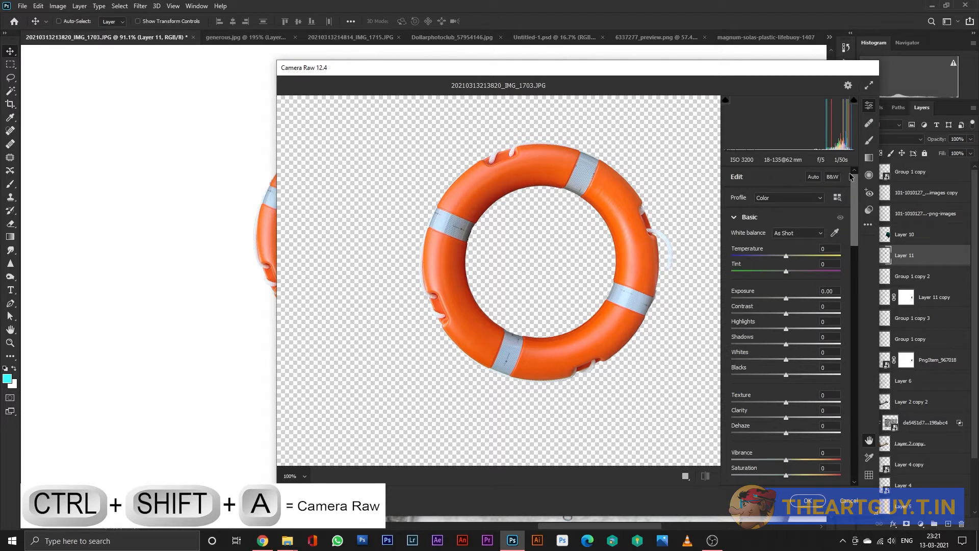
pyautogui.moveTo(786, 331); pyautogui.dragTo(753, 328)
pyautogui.moveTo(786, 360); pyautogui.dragTo(725, 351)
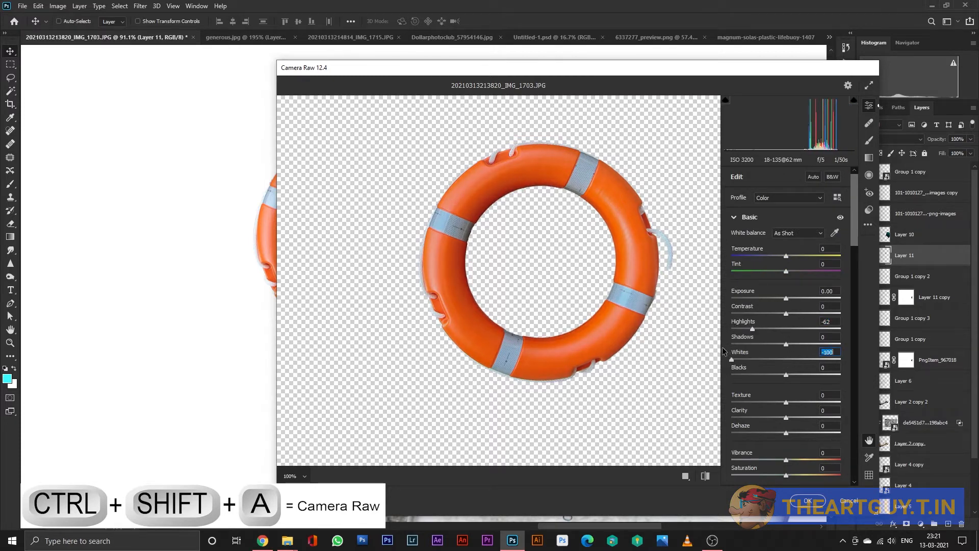
pyautogui.moveTo(788, 375); pyautogui.dragTo(765, 375)
pyautogui.moveTo(786, 301); pyautogui.dragTo(787, 316)
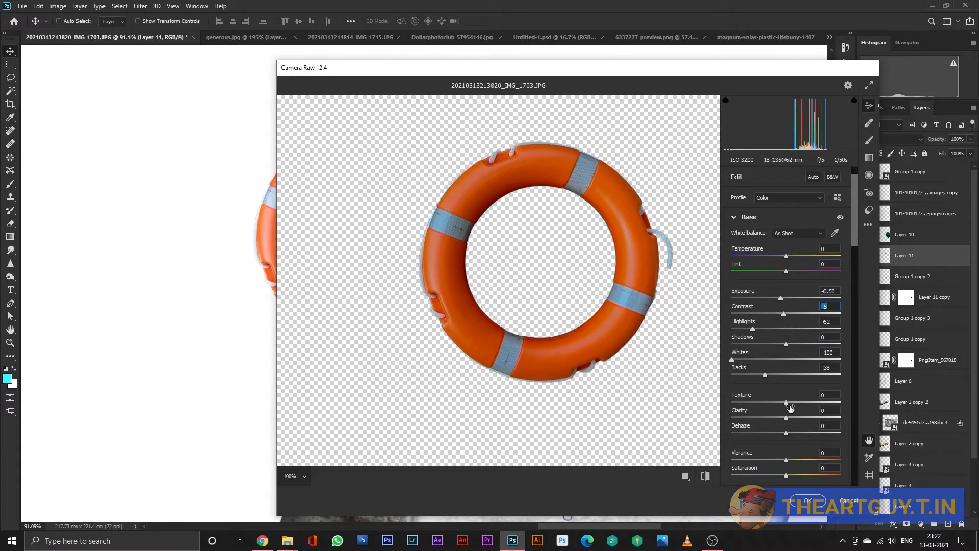
# Set the lifebuoy's clarity to -3 and dehaze to -19, lower its vibrance, and apply the Camera Raw filter.
pyautogui.moveTo(787, 419)
pyautogui.mouseDown()
pyautogui.moveTo(751, 420)
pyautogui.moveTo(785, 418)
pyautogui.moveTo(775, 435)
pyautogui.mouseUp()
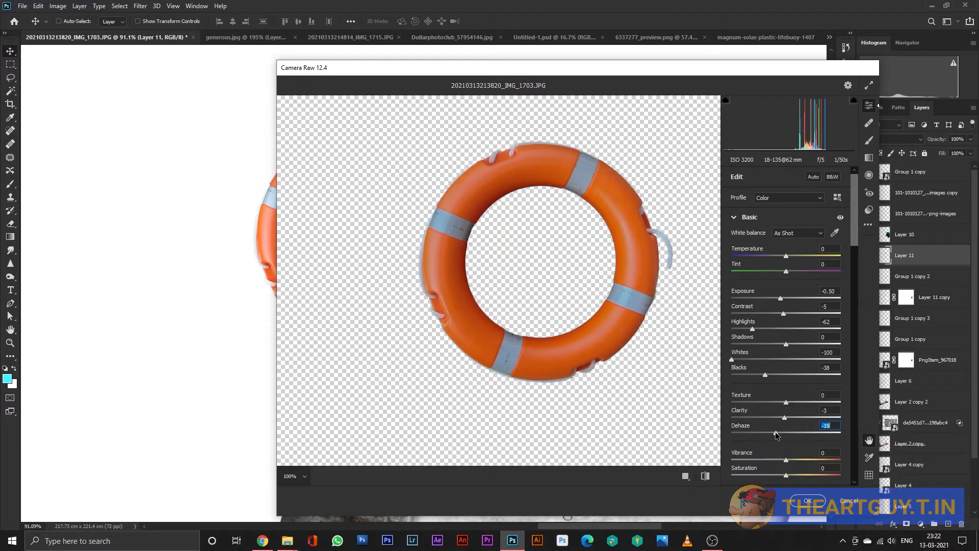
pyautogui.moveTo(786, 460); pyautogui.dragTo(768, 460)
pyautogui.click(808, 501)
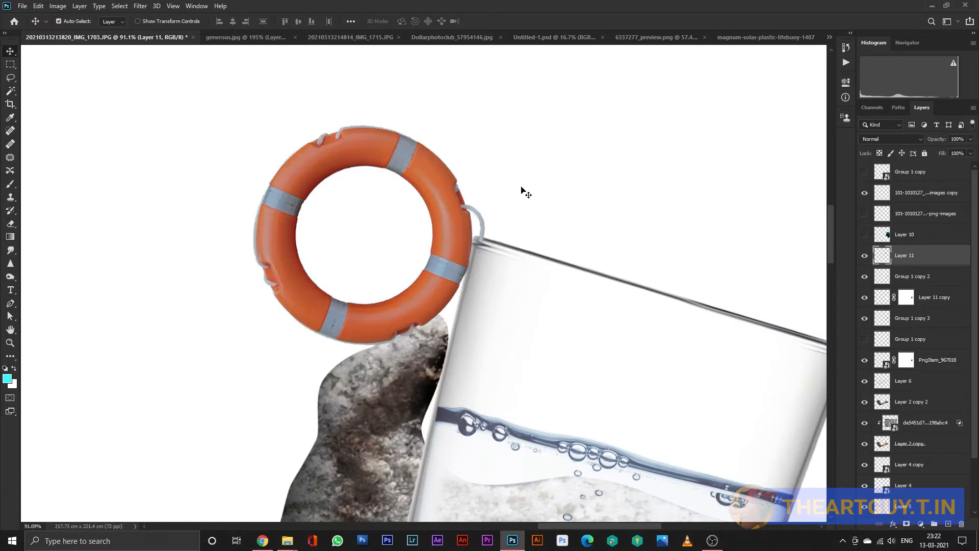
# Add a new empty layer directly above Layer 2 copy 2, the stone arm layer.
pyautogui.scroll(-6, 525, 192)
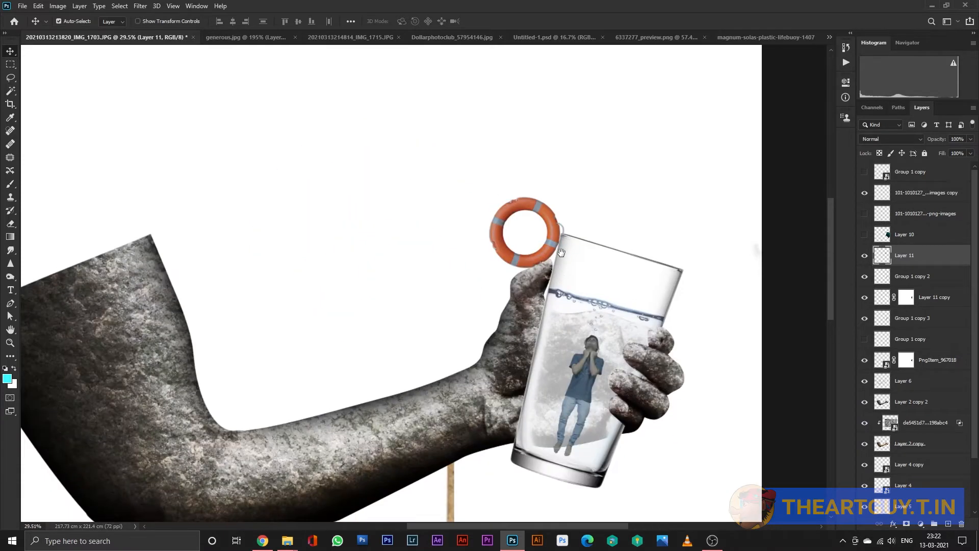
pyautogui.moveTo(586, 282); pyautogui.dragTo(543, 263)
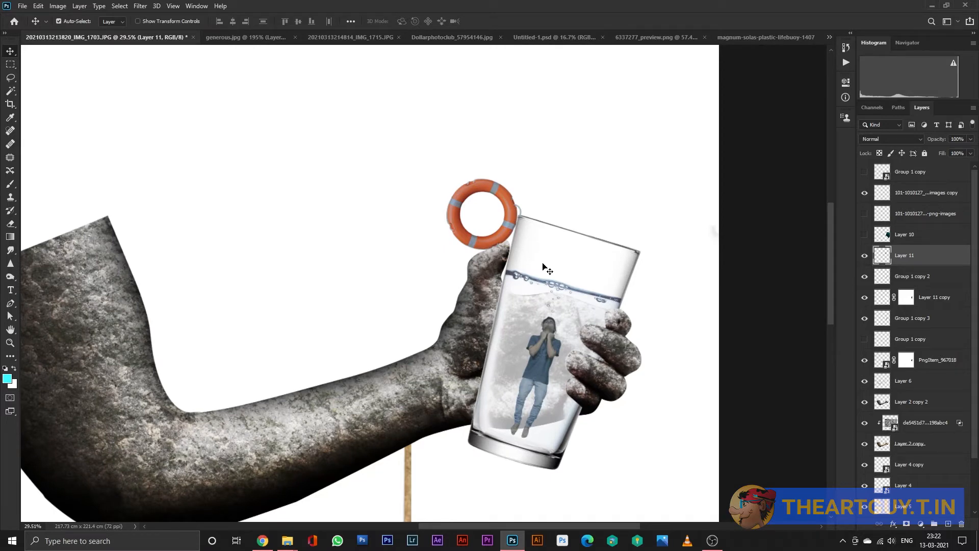
pyautogui.scroll(4, 525, 267)
pyautogui.click(510, 283)
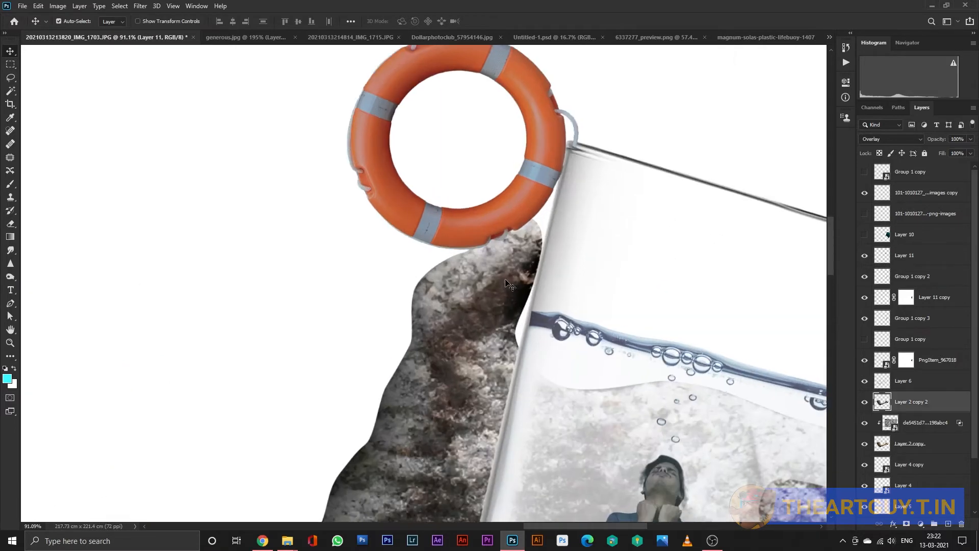
pyautogui.scroll(-2, 547, 274)
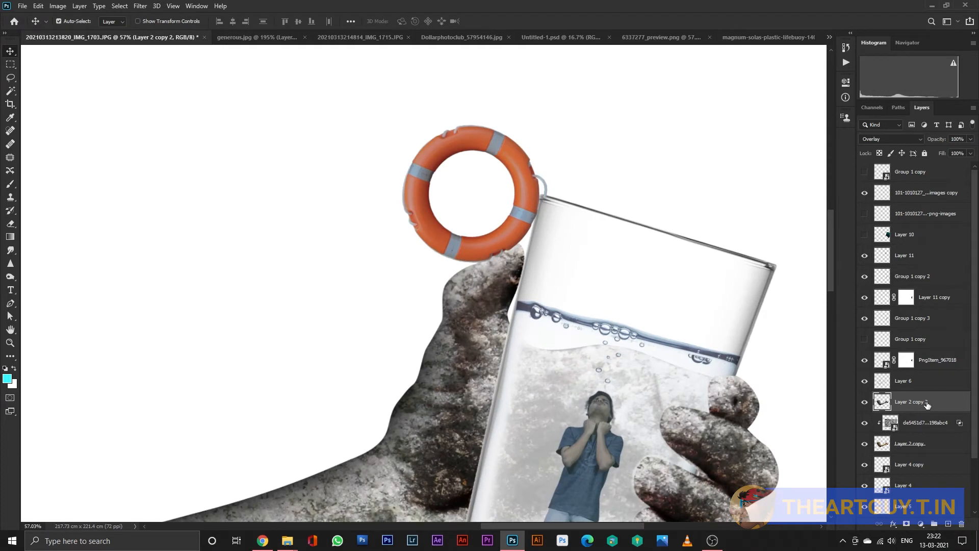
pyautogui.hotkey('ctrl', 'shift', 'n')
pyautogui.press('Return')
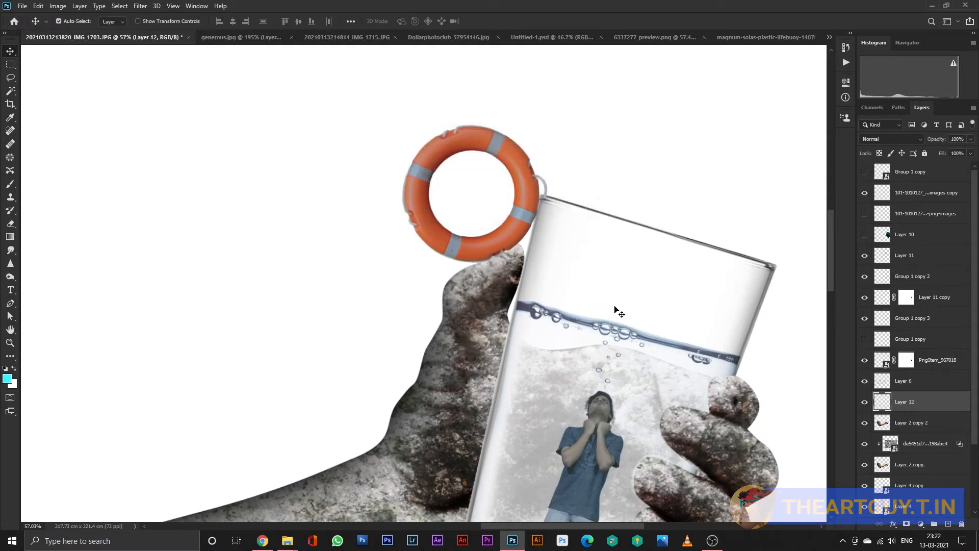
# Paint soft black shading on the new layer along the hand's edge beside the glass and across the palm behind it.
pyautogui.press('b')
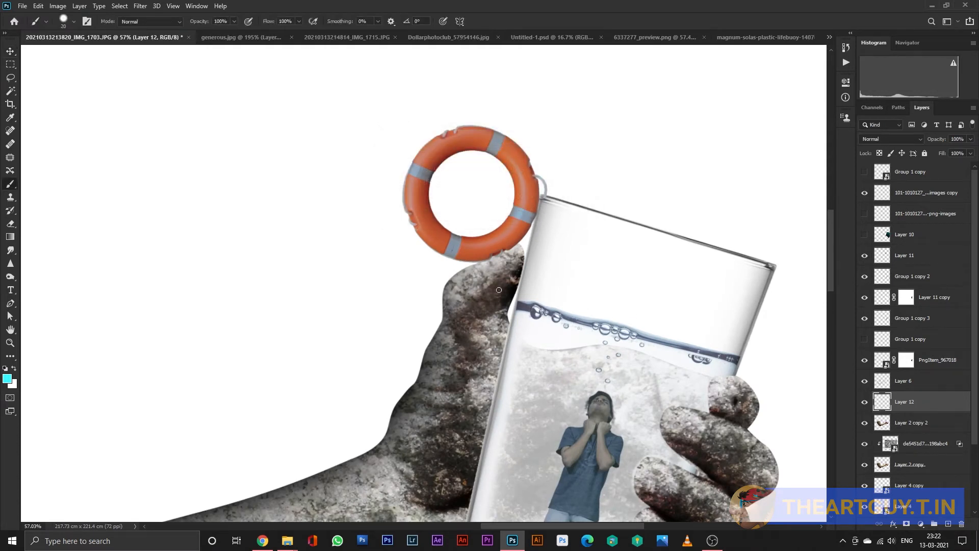
pyautogui.press('d')
pyautogui.scroll(3, 499, 290)
pyautogui.moveTo(526, 246); pyautogui.dragTo(475, 362)
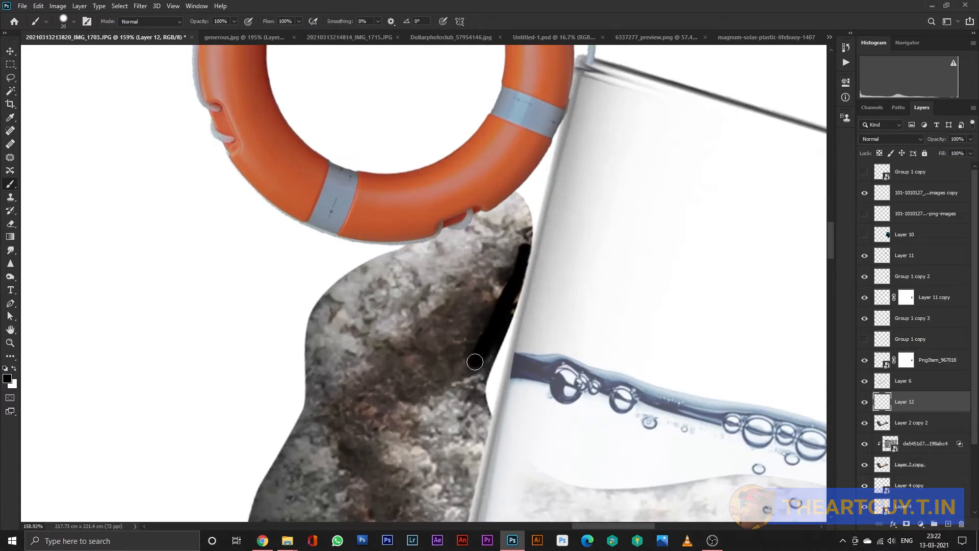
pyautogui.press(']')
pyautogui.press(']')
pyautogui.press(']')
pyautogui.press(']')
pyautogui.press(']')
pyautogui.press(']')
pyautogui.press(']')
pyautogui.press(']')
pyautogui.press(']')
pyautogui.press(']')
pyautogui.press(']')
pyautogui.press(']')
pyautogui.moveTo(514, 297)
pyautogui.mouseDown()
pyautogui.moveTo(449, 418)
pyautogui.moveTo(526, 352)
pyautogui.moveTo(507, 339)
pyautogui.moveTo(640, 349)
pyautogui.moveTo(719, 380)
pyautogui.moveTo(546, 343)
pyautogui.mouseUp()
pyautogui.scroll(-2, 458, 404)
pyautogui.moveTo(744, 367)
pyautogui.mouseDown()
pyautogui.moveTo(675, 318)
pyautogui.moveTo(603, 294)
pyautogui.moveTo(500, 286)
pyautogui.moveTo(482, 302)
pyautogui.moveTo(578, 293)
pyautogui.moveTo(658, 317)
pyautogui.mouseUp()
pyautogui.hotkey('ctrl', 'z')
pyautogui.hotkey('ctrl', 'z')
pyautogui.moveTo(437, 356); pyautogui.dragTo(562, 242)
pyautogui.moveTo(516, 194)
pyautogui.mouseDown()
pyautogui.moveTo(503, 207)
pyautogui.moveTo(461, 436)
pyautogui.moveTo(466, 493)
pyautogui.moveTo(463, 311)
pyautogui.mouseUp()
pyautogui.moveTo(464, 281)
pyautogui.mouseDown()
pyautogui.moveTo(468, 307)
pyautogui.moveTo(491, 328)
pyautogui.moveTo(581, 344)
pyautogui.moveTo(711, 308)
pyautogui.mouseUp()
pyautogui.moveTo(561, 287); pyautogui.dragTo(654, 396)
pyautogui.moveTo(557, 219); pyautogui.dragTo(542, 352)
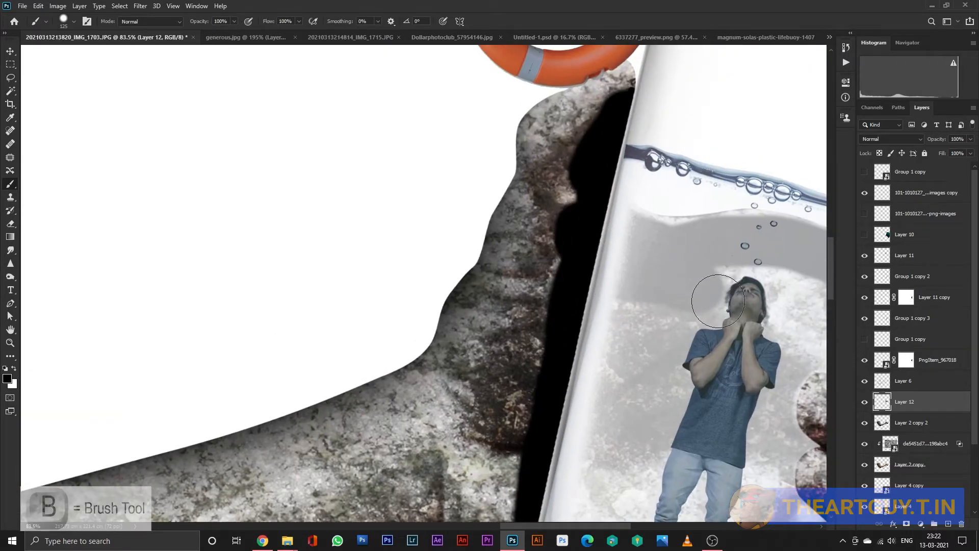
# Undo the last shading stroke behind the glass and reduce the brush size to 30 px.
pyautogui.scroll(-5, 670, 435)
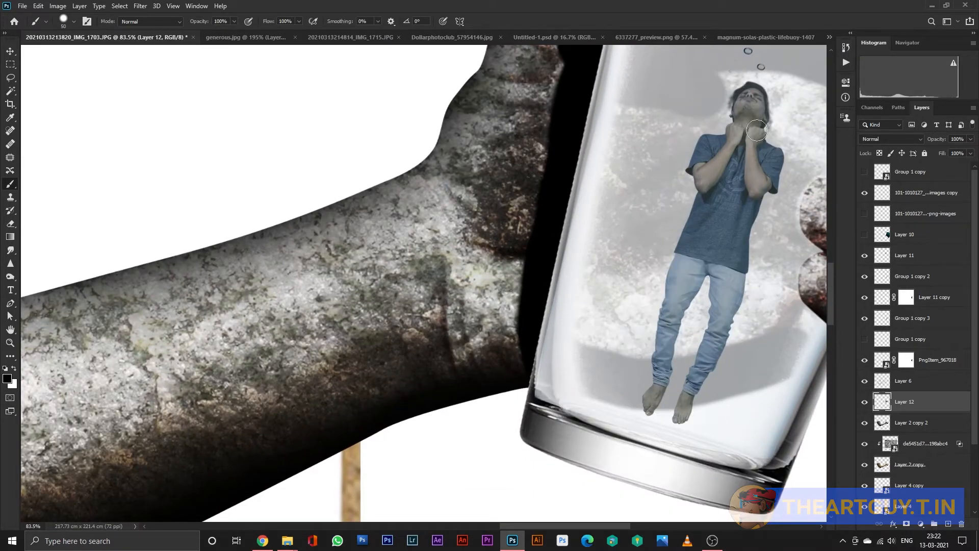
pyautogui.hotkey('ctrl', 'z')
pyautogui.press('[')
pyautogui.press('[')
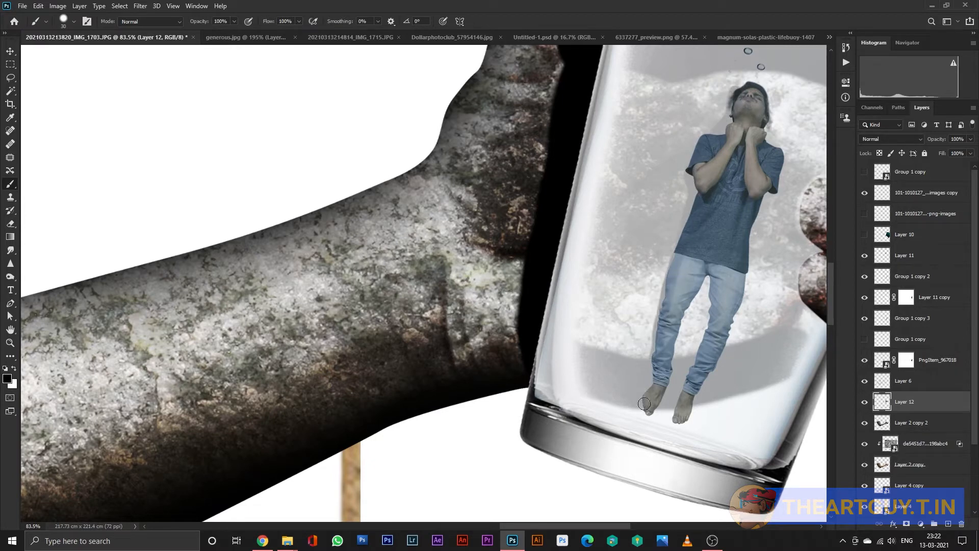
pyautogui.scroll(-2, 751, 266)
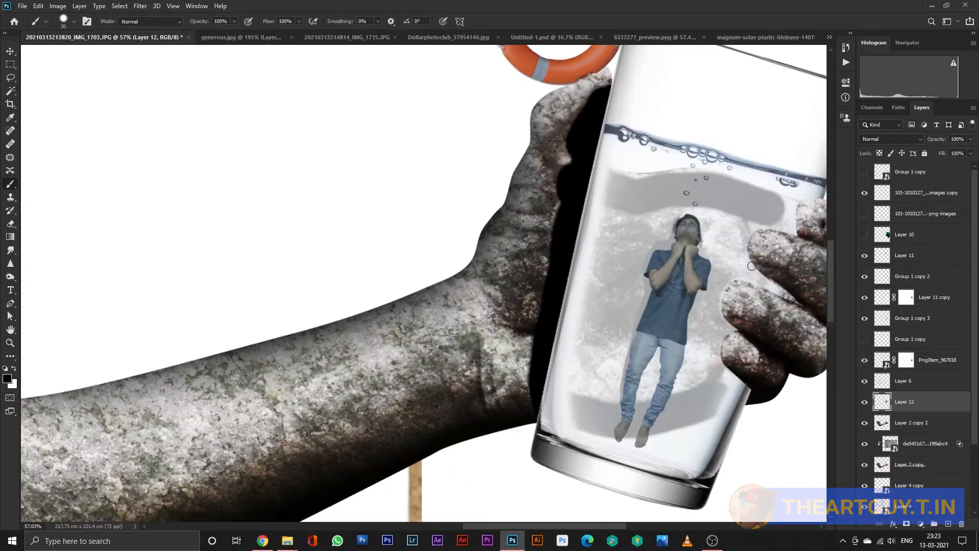
# Clip the shading layer to Layer 2 copy 2 and apply a Gaussian Blur with a 9.6 px radius.
pyautogui.keyDown('alt'); pyautogui.click(920, 407); pyautogui.keyUp('alt')
pyautogui.click(140, 5)
pyautogui.moveTo(204, 120)
pyautogui.click(286, 159)
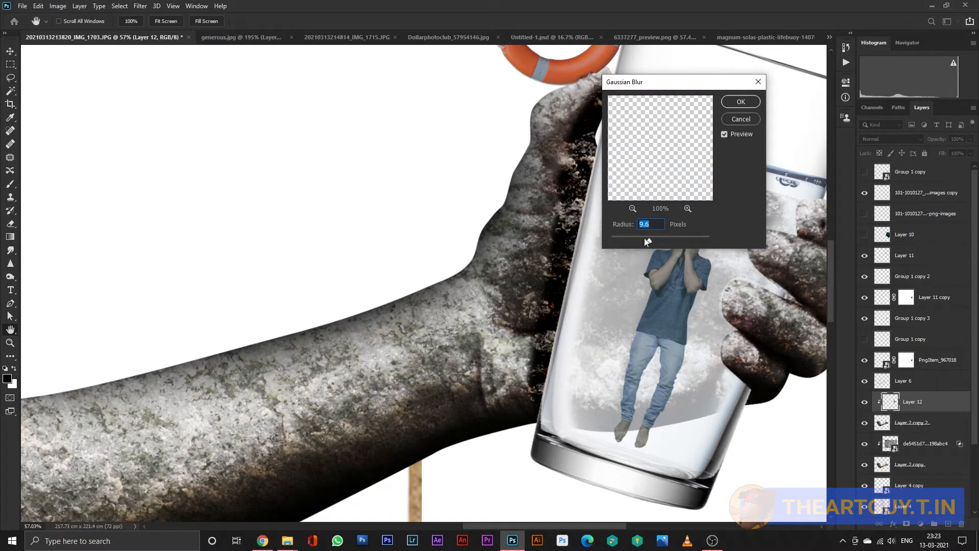
pyautogui.press('Return')
pyautogui.press('e')
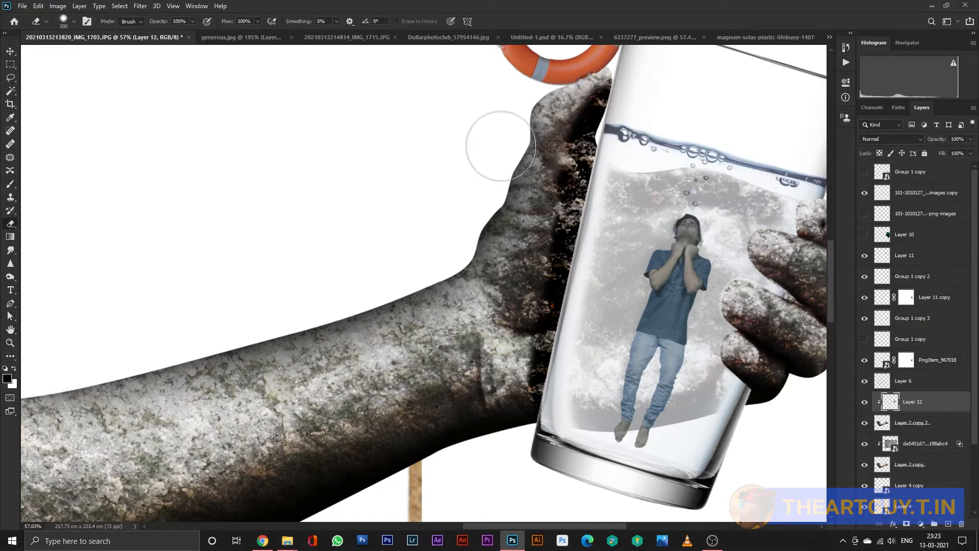
pyautogui.scroll(-6, 478, 161)
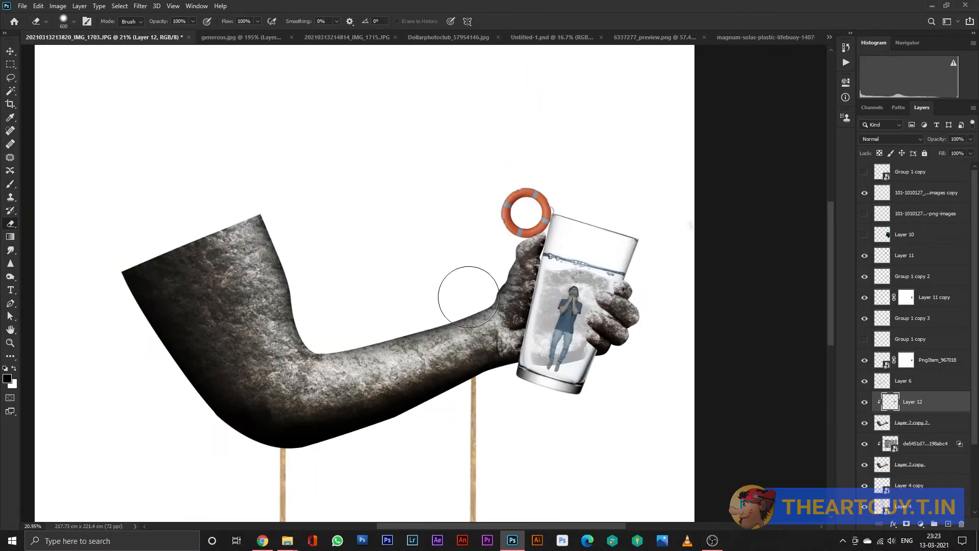
# Load the lifebuoy's outline as a selection and add a new layer above the lifebuoy layer.
pyautogui.click(9, 50)
pyautogui.scroll(6, 530, 239)
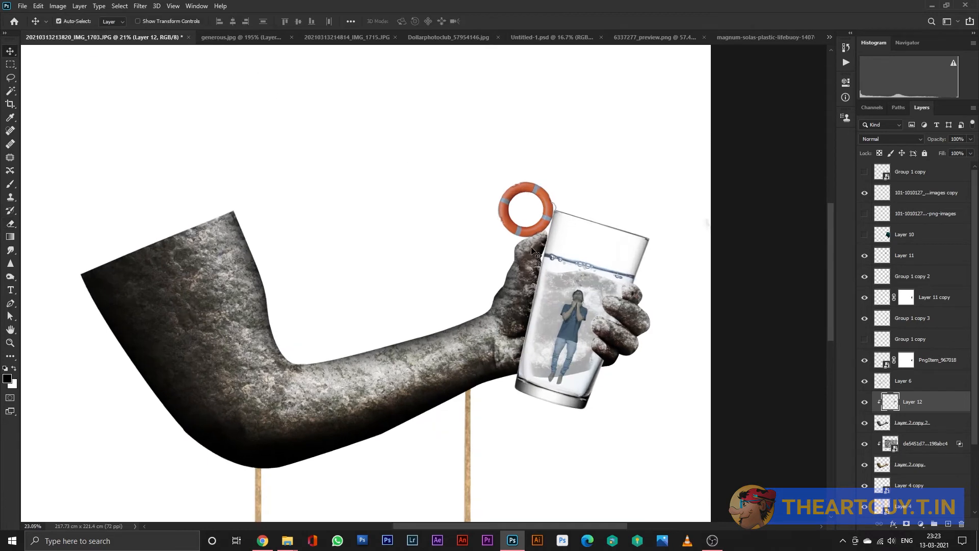
pyautogui.click(543, 214)
pyautogui.keyDown('ctrl'); pyautogui.click(883, 255); pyautogui.keyUp('ctrl')
pyautogui.hotkey('ctrl', 'shift', 'n')
pyautogui.press('Return')
# Brush black shading along the lifebuoy's lower edge at 175 px with 66% layer opacity, then clear the selection.
pyautogui.press('b')
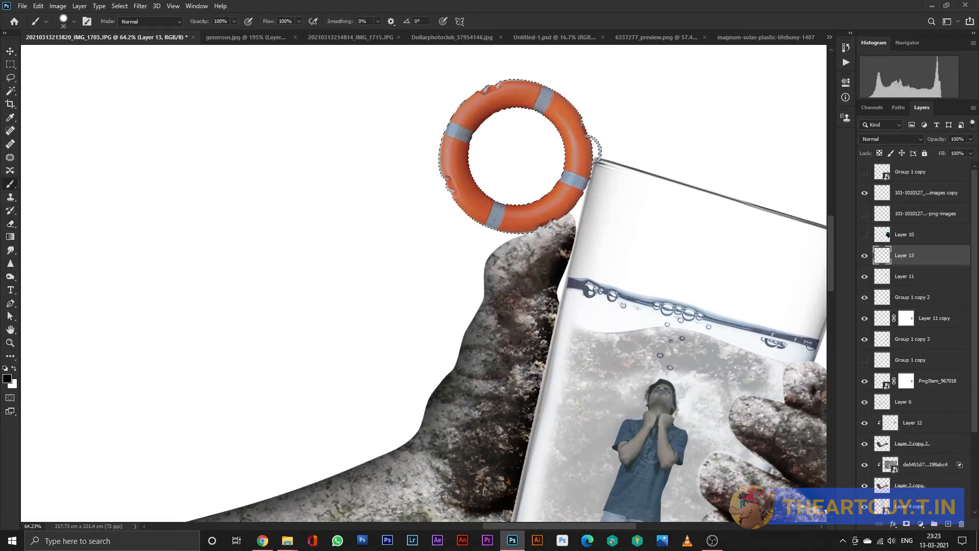
pyautogui.scroll(4, 579, 155)
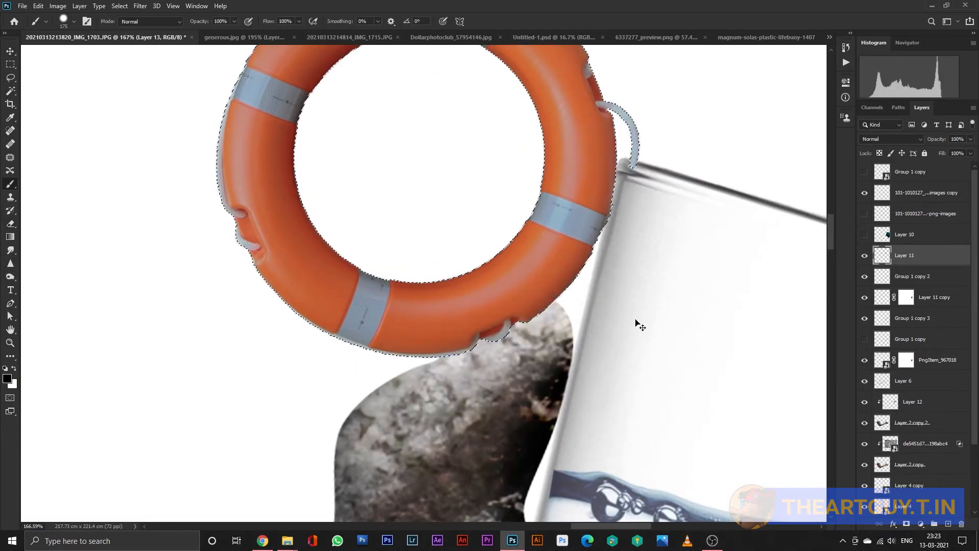
pyautogui.moveTo(350, 445)
pyautogui.mouseDown()
pyautogui.moveTo(374, 419)
pyautogui.moveTo(367, 423)
pyautogui.moveTo(615, 336)
pyautogui.mouseUp()
pyautogui.moveTo(939, 139); pyautogui.dragTo(923, 140)
pyautogui.moveTo(439, 427)
pyautogui.mouseDown()
pyautogui.moveTo(391, 435)
pyautogui.moveTo(258, 385)
pyautogui.mouseUp()
pyautogui.scroll(-3, 389, 432)
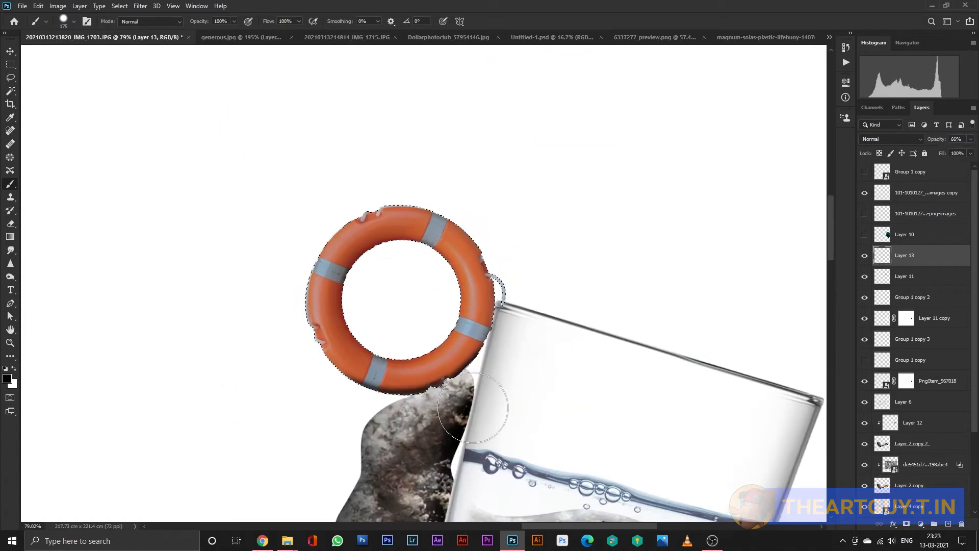
pyautogui.hotkey('ctrl', 'd')
# Examine the shading on the lifebuoy, hand and glass against the whole composite and up close.
pyautogui.scroll(-2, 546, 234)
pyautogui.press('e')
pyautogui.scroll(-5, 512, 237)
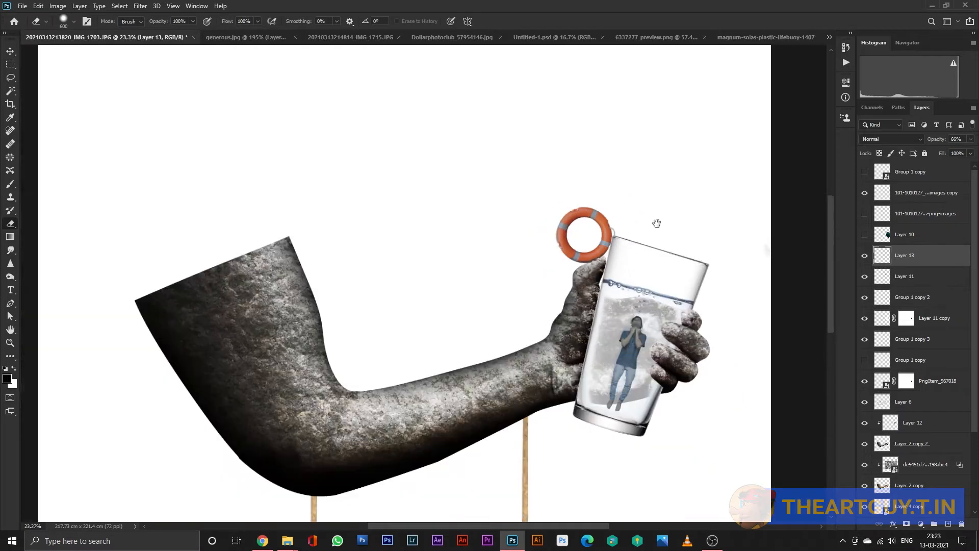
pyautogui.click(10, 52)
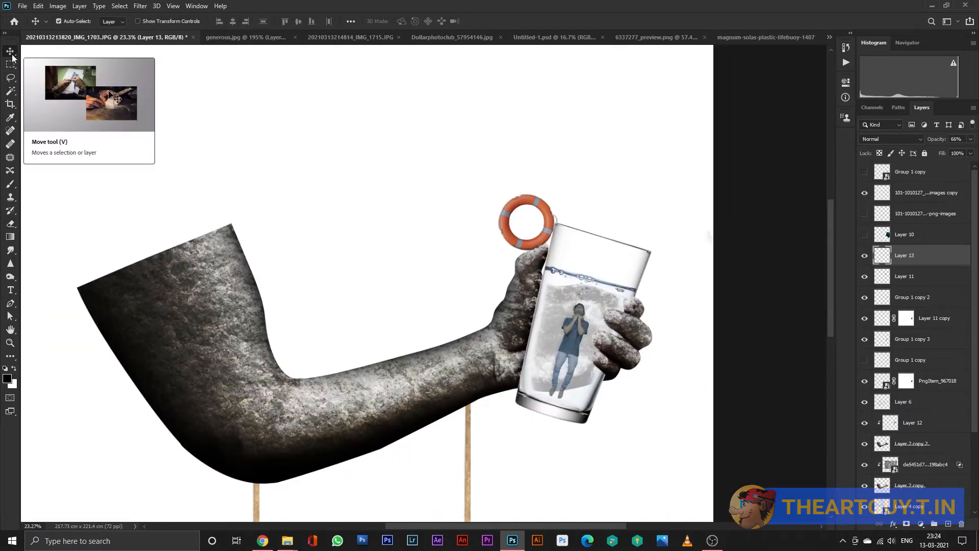
pyautogui.scroll(-3, 712, 261)
pyautogui.scroll(6, 630, 333)
pyautogui.scroll(3, 490, 266)
pyautogui.scroll(-1, 493, 289)
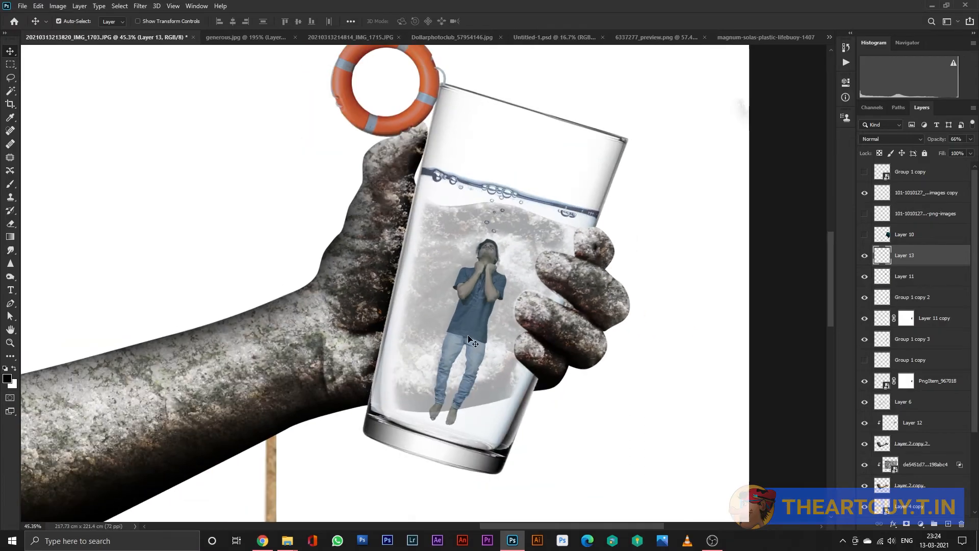
pyautogui.scroll(2, 487, 319)
pyautogui.scroll(-4, 518, 290)
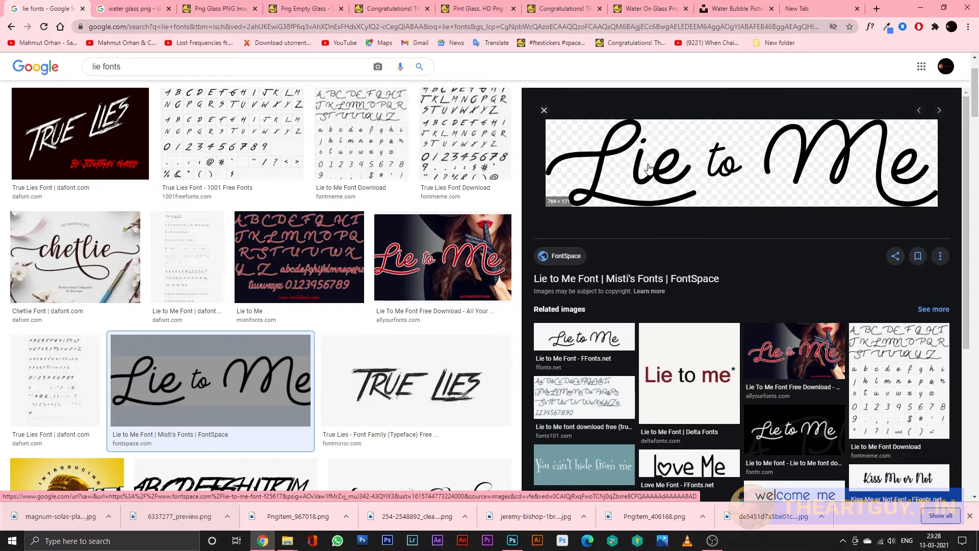
# Save the FontSpace "Lie to Me" font preview image from the Google image results.
pyautogui.rightClick(649, 169)
pyautogui.click(683, 290)
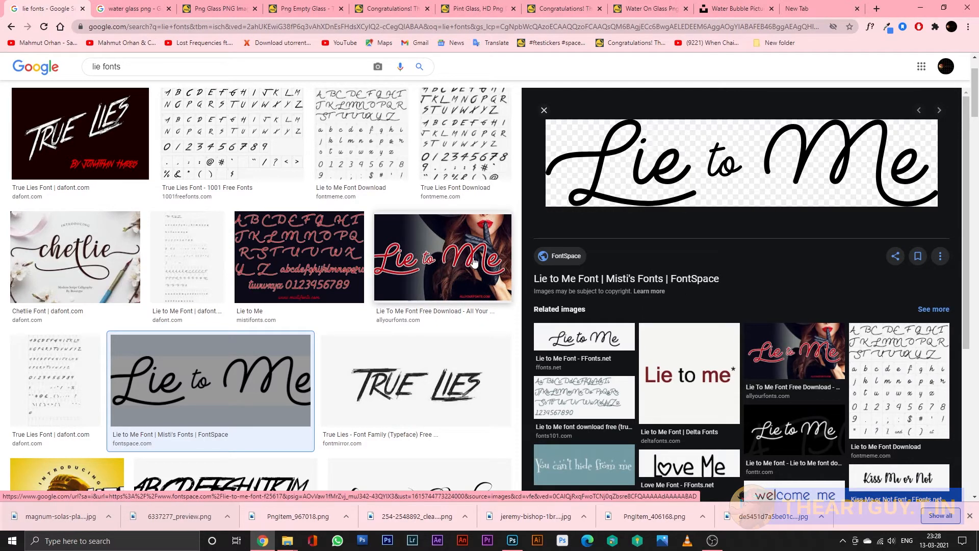
pyautogui.rightClick(624, 168)
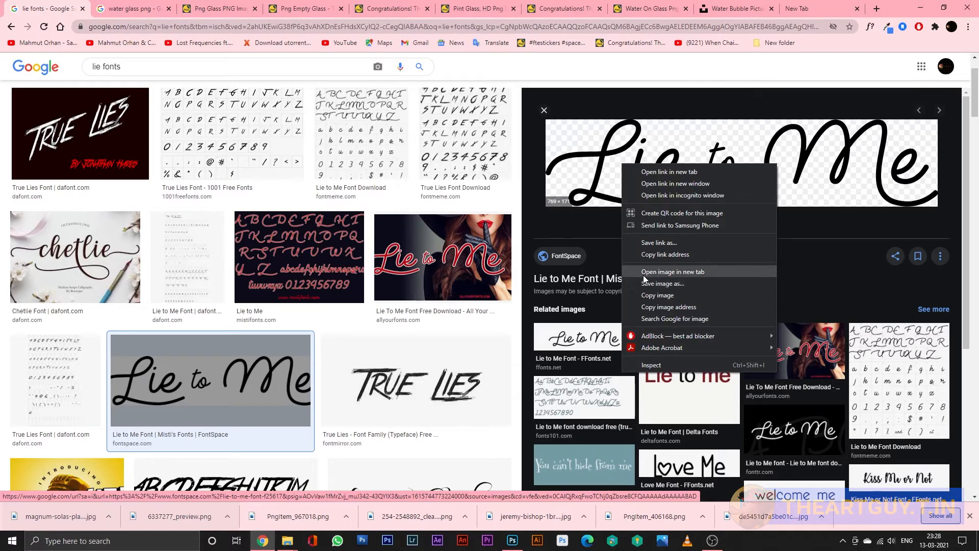
pyautogui.click(651, 280)
pyautogui.click(405, 258)
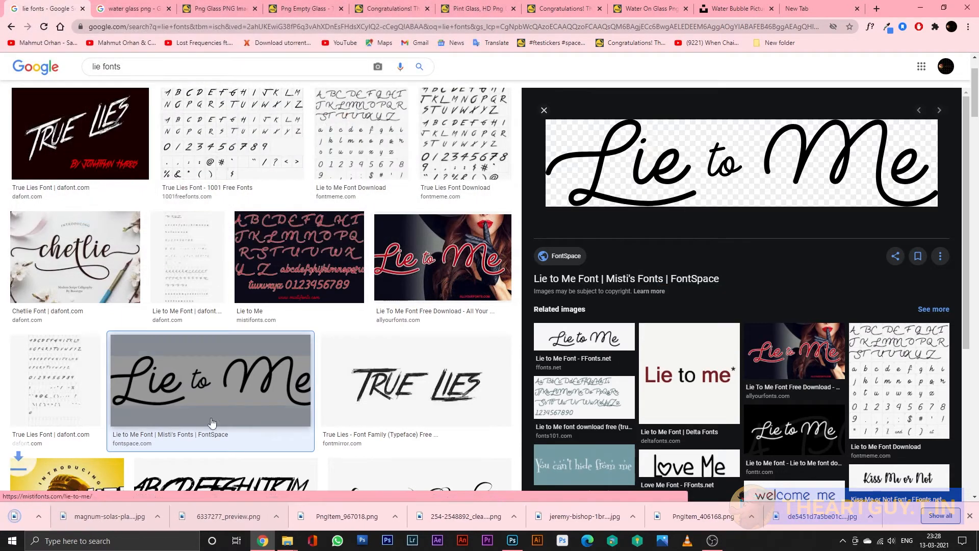
# Bring the saved "Lie to Me" image into Photoshop, marquee the word "Lie" and copy it to its own layer.
pyautogui.moveTo(507, 540); pyautogui.dragTo(705, 4)
pyautogui.scroll(5, 274, 250)
pyautogui.press('m')
pyautogui.moveTo(197, 218); pyautogui.dragTo(459, 418)
pyautogui.hotkey('ctrl', 'j')
pyautogui.press('v')
pyautogui.moveTo(301, 275); pyautogui.dragTo(418, 106)
pyautogui.hotkey('ctrl', 't')
pyautogui.press('Return')
pyautogui.scroll(-3, 368, 167)
pyautogui.scroll(-1, 367, 167)
pyautogui.scroll(2, 357, 225)
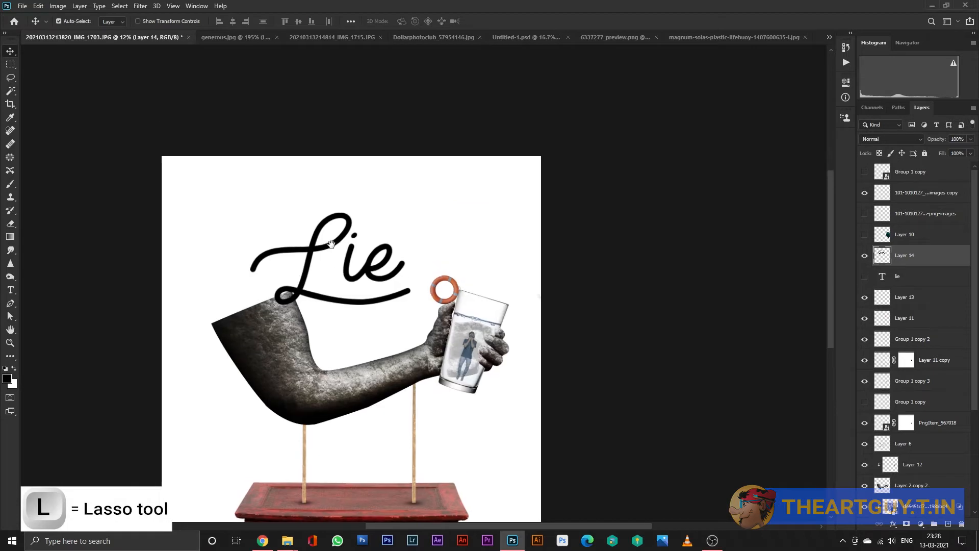
pyautogui.scroll(5, 316, 260)
pyautogui.moveTo(300, 261); pyautogui.dragTo(341, 215)
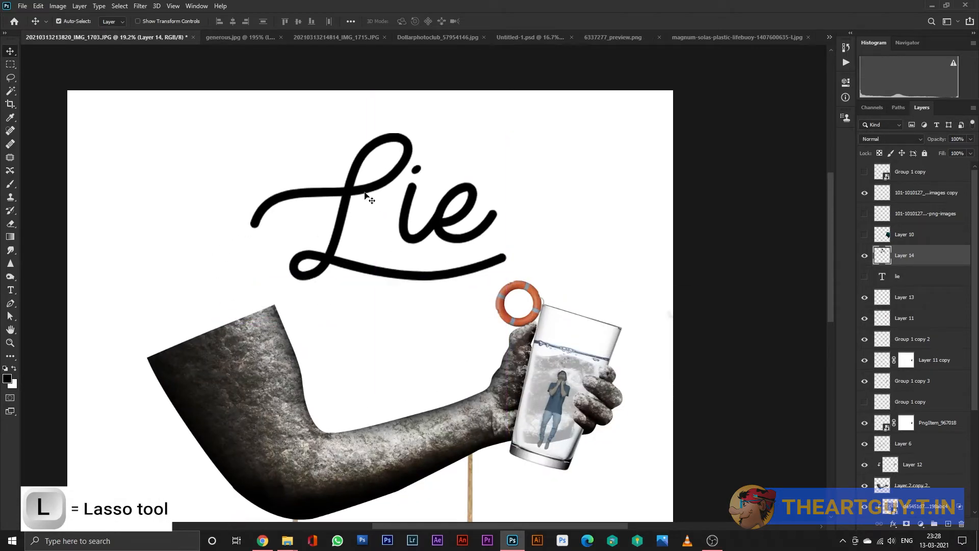
# Lasso the letters "ie" of the lettering and place them on a separate new layer.
pyautogui.press('l')
pyautogui.moveTo(418, 256)
pyautogui.mouseDown()
pyautogui.moveTo(495, 236)
pyautogui.moveTo(505, 182)
pyautogui.mouseUp()
pyautogui.moveTo(408, 245); pyautogui.dragTo(411, 249)
pyautogui.rightClick(442, 228)
pyautogui.click(485, 307)
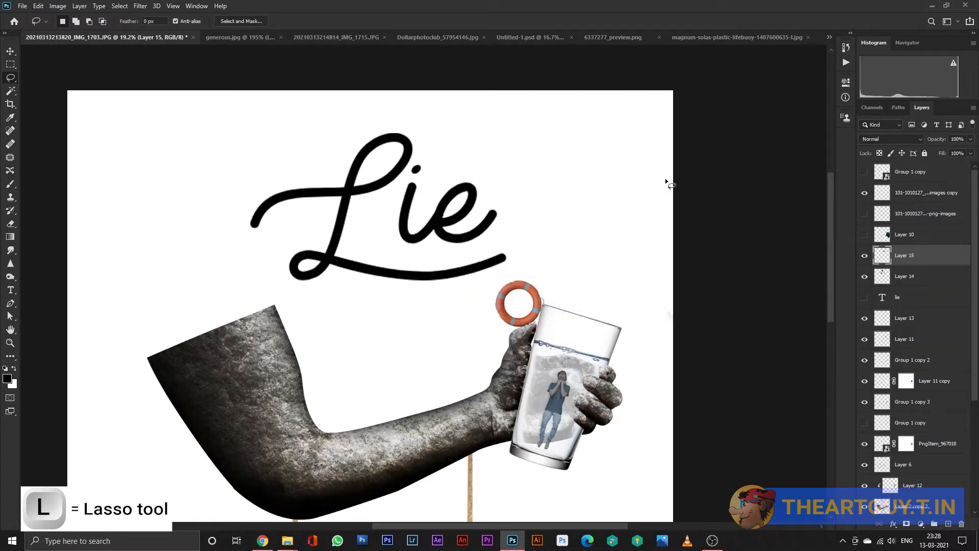
# Remove the letters "ie" from the original lettering layer and hide the separate "ie" layer, leaving only the L.
pyautogui.hotkey('ctrl', 'j')
pyautogui.click(865, 255)
pyautogui.press('Delete')
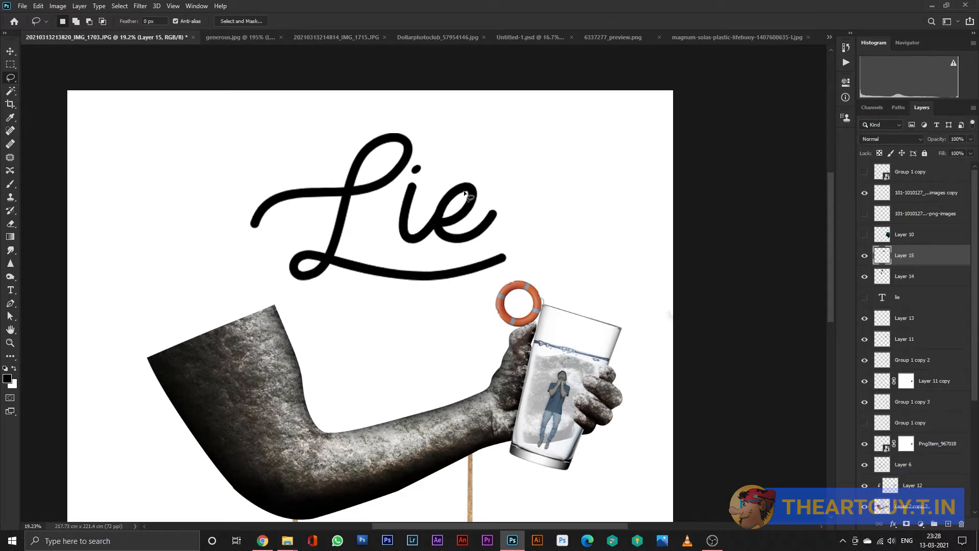
pyautogui.click(864, 256)
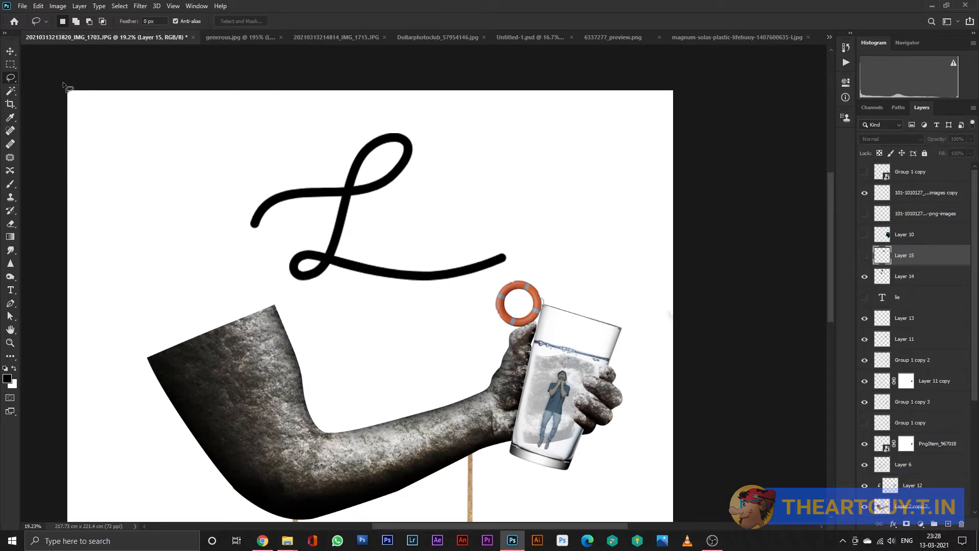
# Move the letter L onto the glass over the man and scale it down to 46.23%.
pyautogui.click(13, 53)
pyautogui.moveTo(417, 277)
pyautogui.mouseDown()
pyautogui.moveTo(584, 499)
pyautogui.moveTo(596, 484)
pyautogui.mouseUp()
pyautogui.hotkey('ctrl', 't')
pyautogui.moveTo(682, 342); pyautogui.dragTo(603, 342)
pyautogui.scroll(3, 620, 403)
pyautogui.moveTo(548, 412); pyautogui.dragTo(553, 407)
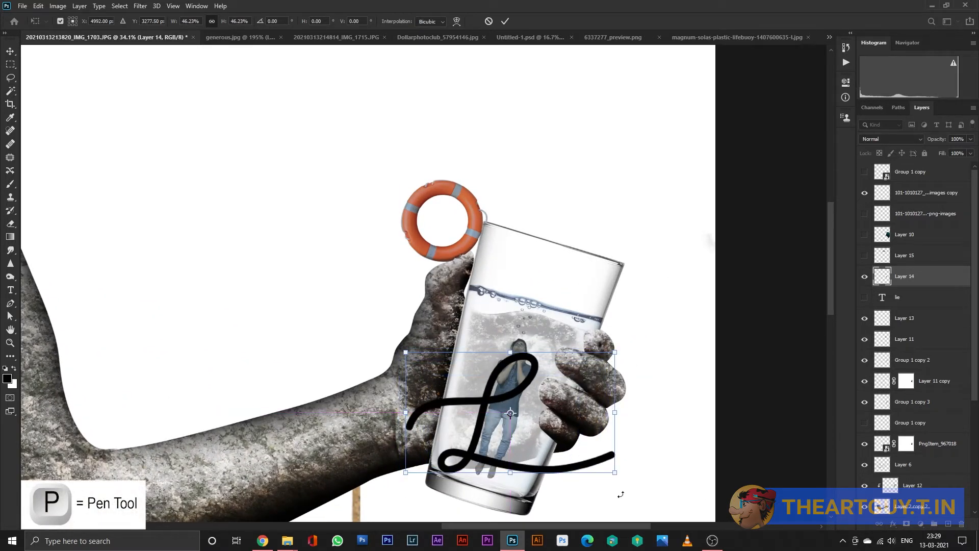
pyautogui.press('Return')
pyautogui.scroll(2, 465, 416)
pyautogui.press('p')
pyautogui.click(463, 321)
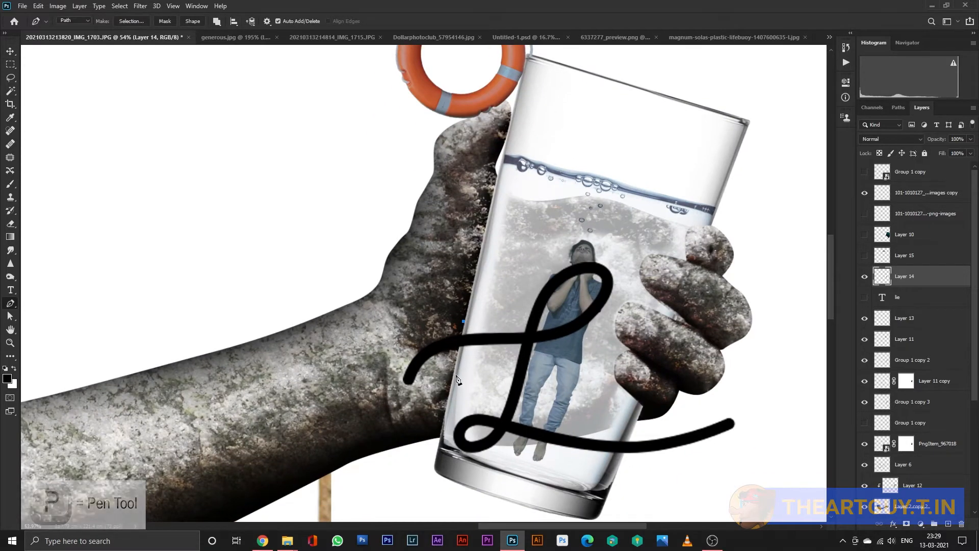
pyautogui.moveTo(379, 419); pyautogui.dragTo(365, 423)
pyautogui.moveTo(348, 388); pyautogui.dragTo(349, 371)
pyautogui.moveTo(357, 348); pyautogui.dragTo(361, 338)
pyautogui.moveTo(373, 319); pyautogui.dragTo(384, 309)
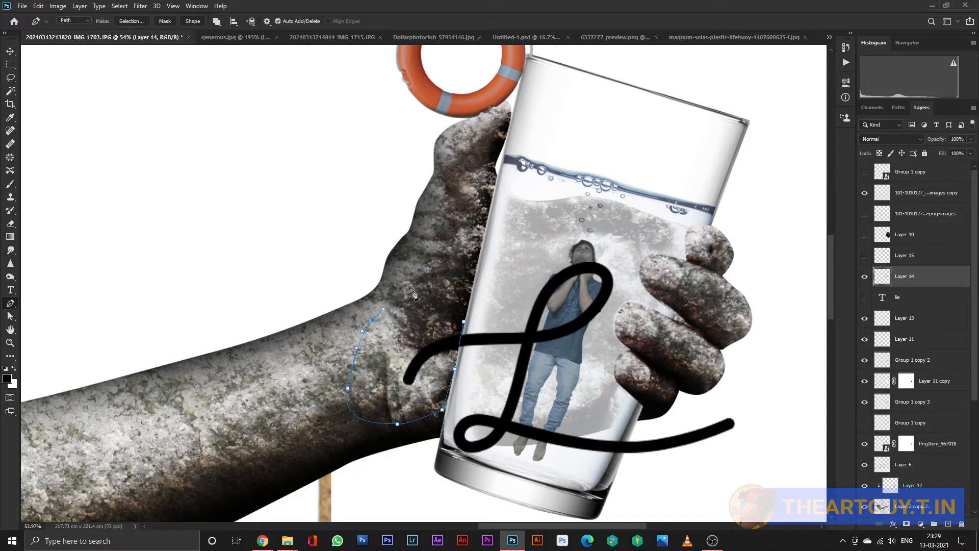
pyautogui.hotkey('ctrl', 'z')
pyautogui.hotkey('ctrl', 'z')
pyautogui.hotkey('ctrl', 'z')
pyautogui.hotkey('ctrl', 'z')
pyautogui.hotkey('ctrl', 'z')
pyautogui.hotkey('ctrl', 'z')
pyautogui.hotkey('ctrl', 'z')
pyautogui.hotkey('ctrl', 'z')
# Outline the L's upper tail beyond the glass's wrist-side edge with the Pen tool and delete it.
pyautogui.scroll(1, 469, 323)
pyautogui.scroll(1, 468, 325)
pyautogui.click(470, 320)
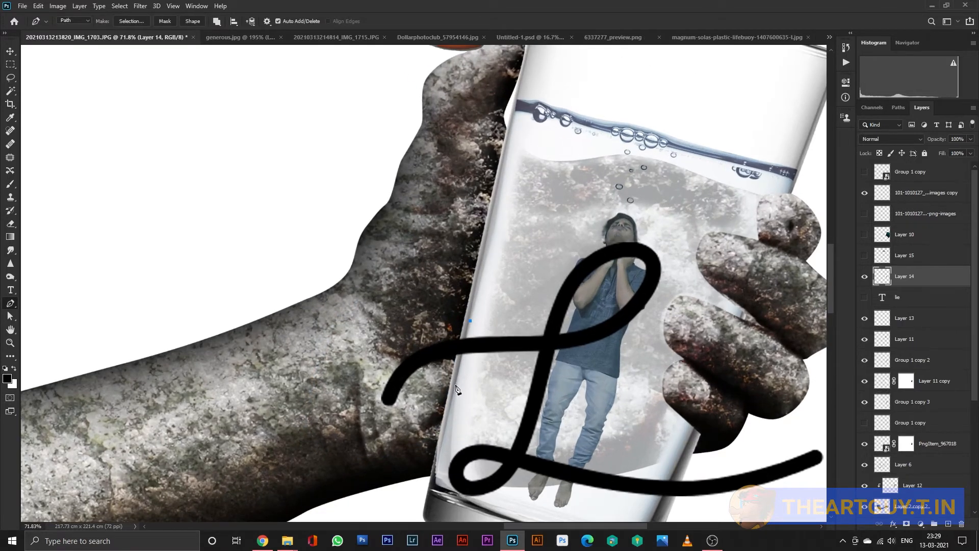
pyautogui.scroll(-5, 412, 417)
pyautogui.moveTo(375, 427); pyautogui.dragTo(351, 424)
pyautogui.moveTo(348, 422); pyautogui.dragTo(328, 404)
pyautogui.moveTo(332, 376); pyautogui.dragTo(360, 332)
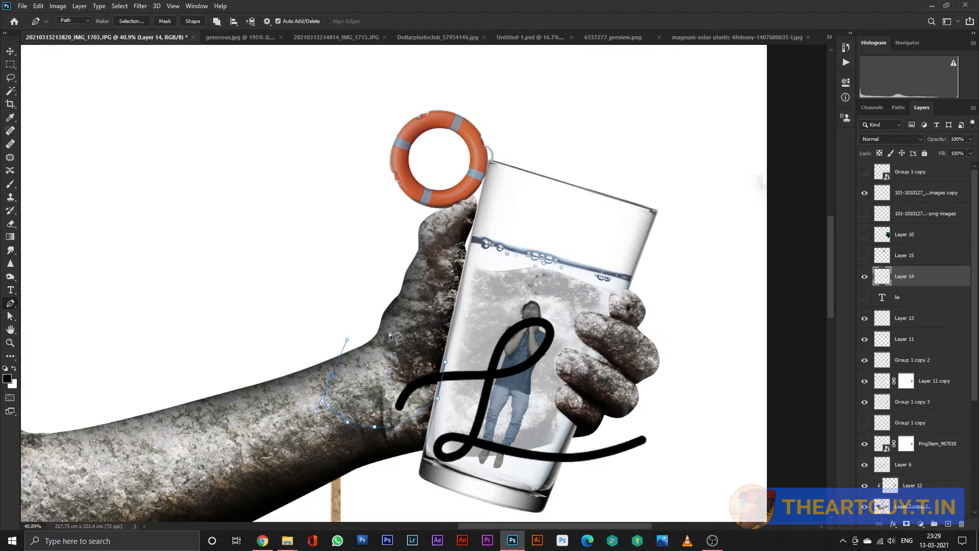
pyautogui.hotkey('ctrl', 'z')
pyautogui.hotkey('ctrl', 'z')
pyautogui.hotkey('ctrl', 'z')
pyautogui.hotkey('ctrl', 'z')
pyautogui.hotkey('ctrl', 'z')
pyautogui.hotkey('ctrl', 'z')
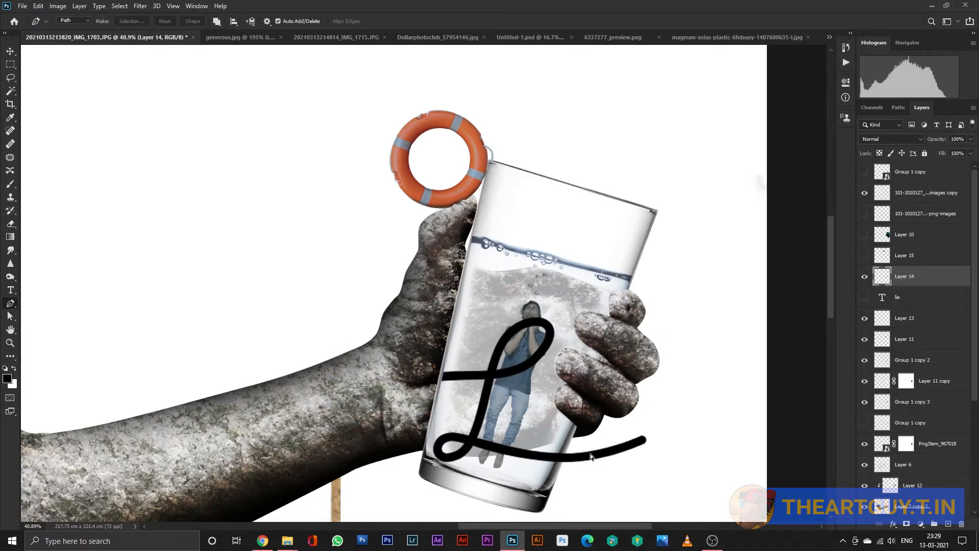
# Outline the L's lower tail that sticks out past the glass below the fingers with the Pen tool and delete it.
pyautogui.scroll(3, 570, 461)
pyautogui.click(574, 397)
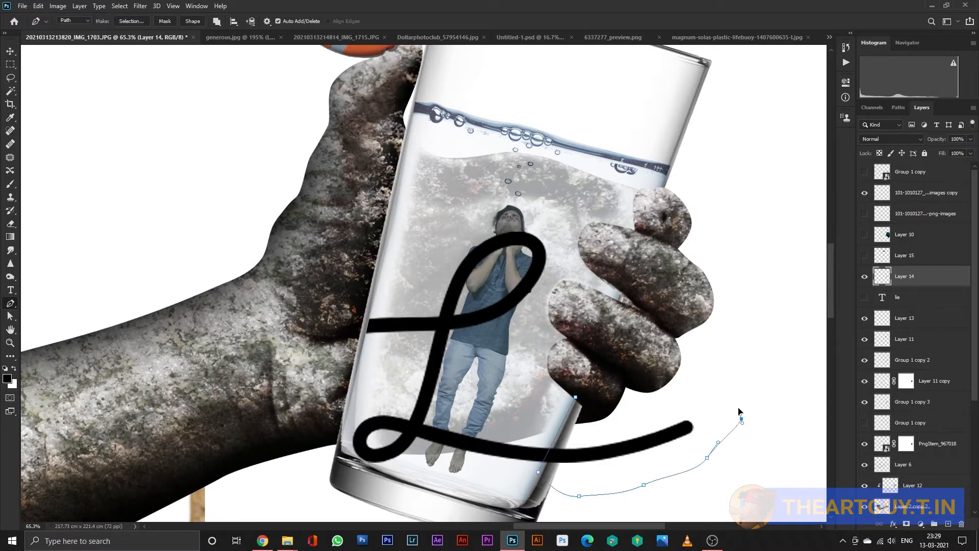
pyautogui.hotkey('ctrl', 'z')
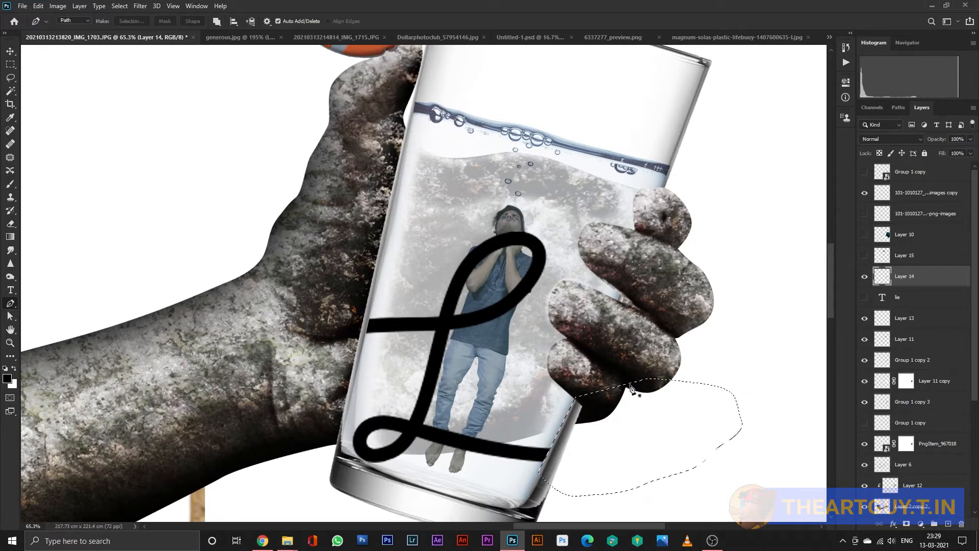
pyautogui.scroll(-3, 575, 391)
pyautogui.scroll(-2, 575, 392)
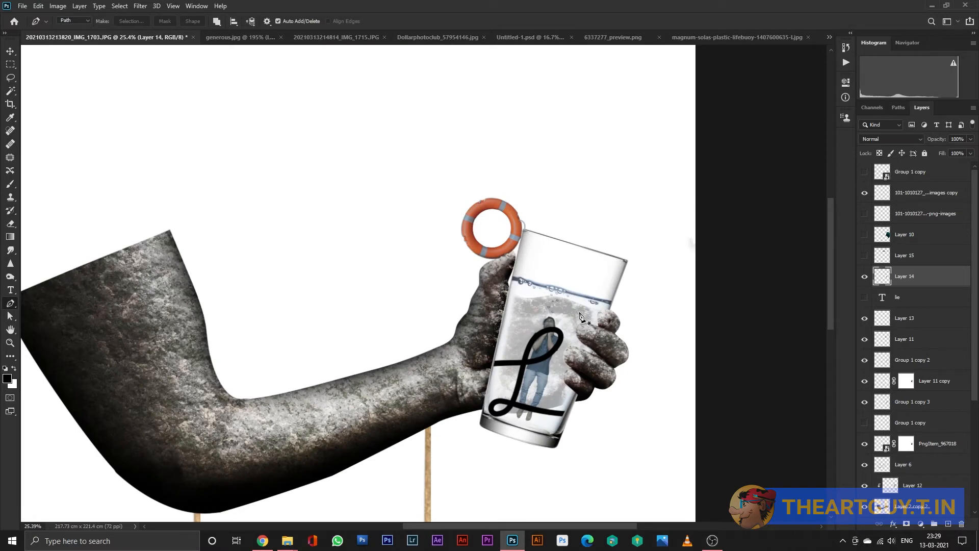
# Lower the L layer's opacity to 44% and try to erase the part over the man's neck and hands with a small Eraser.
pyautogui.moveTo(936, 140); pyautogui.dragTo(911, 140)
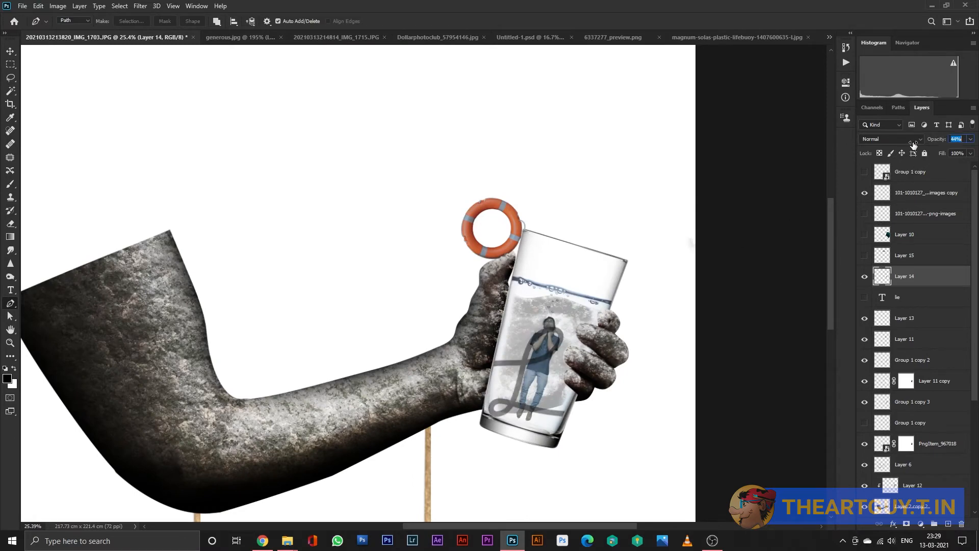
pyautogui.scroll(9, 684, 273)
pyautogui.press('e')
pyautogui.press('[')
pyautogui.press('[')
pyautogui.press('[')
pyautogui.press('[')
pyautogui.press('[')
pyautogui.press('[')
pyautogui.press('[')
pyautogui.press('[')
pyautogui.press('[')
pyautogui.press('[')
pyautogui.press('[')
pyautogui.press('[')
pyautogui.press('[')
pyautogui.press('[')
pyautogui.press('[')
pyautogui.press('[')
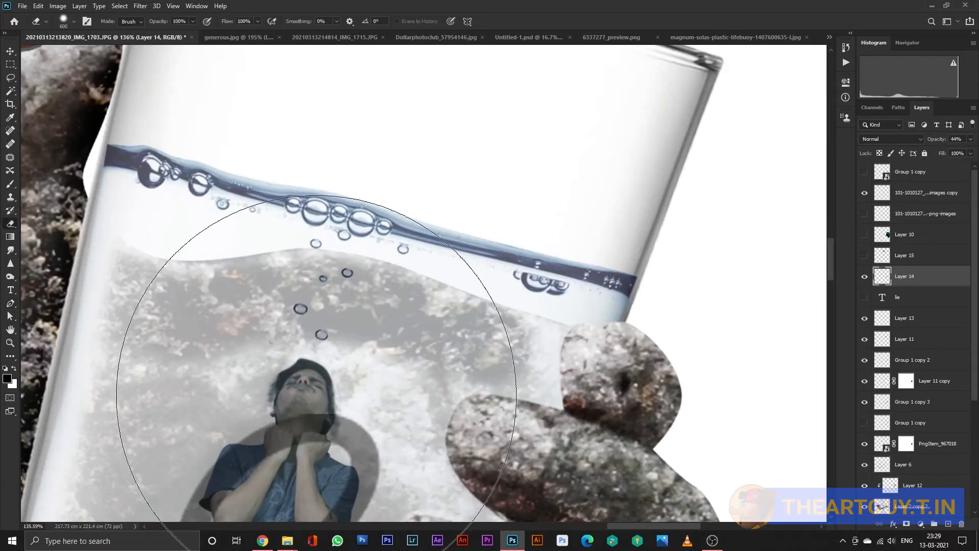
pyautogui.press('[')
pyautogui.press('[')
pyautogui.press('[')
pyautogui.press('[')
pyautogui.scroll(2, 297, 428)
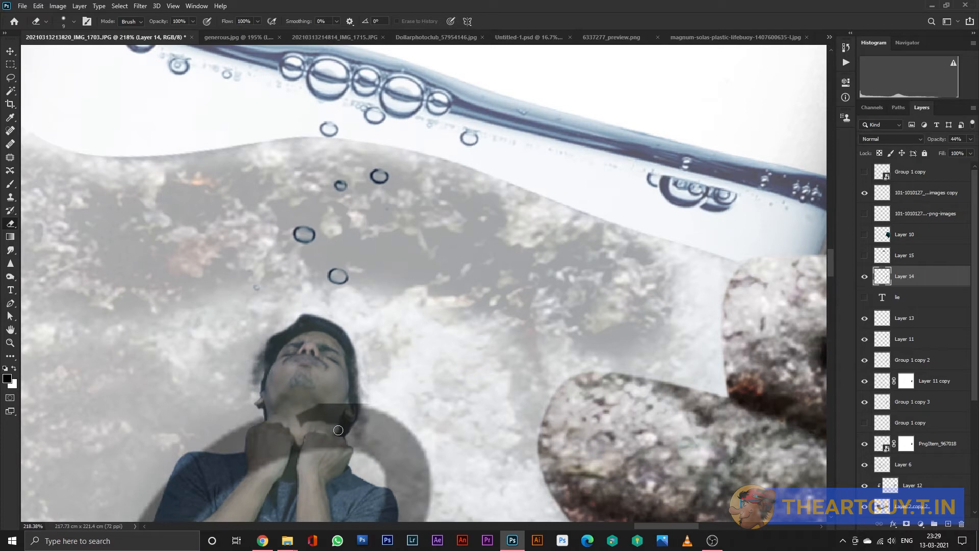
pyautogui.hotkey('ctrl', 'z')
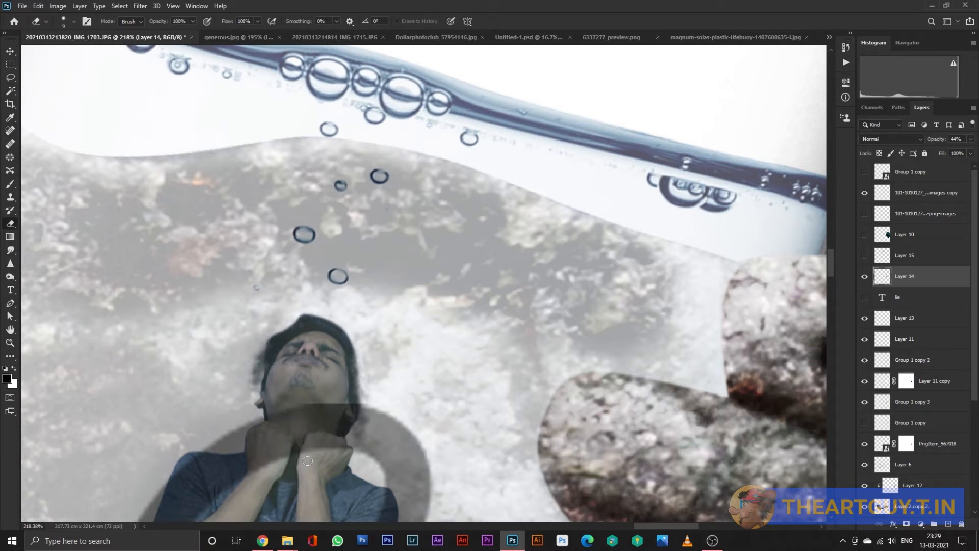
# Cut the L away from the man's face and hands with the Pen tool, and brush black strokes around his fists to link the loop.
pyautogui.press('p')
pyautogui.click(300, 448)
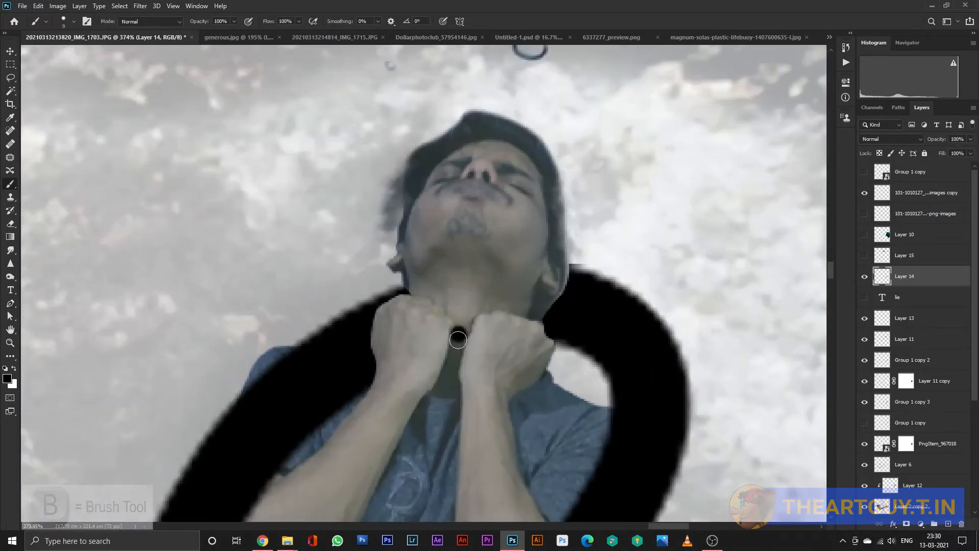
pyautogui.moveTo(458, 340)
pyautogui.mouseDown()
pyautogui.moveTo(451, 368)
pyautogui.moveTo(465, 327)
pyautogui.moveTo(489, 310)
pyautogui.moveTo(548, 319)
pyautogui.mouseUp()
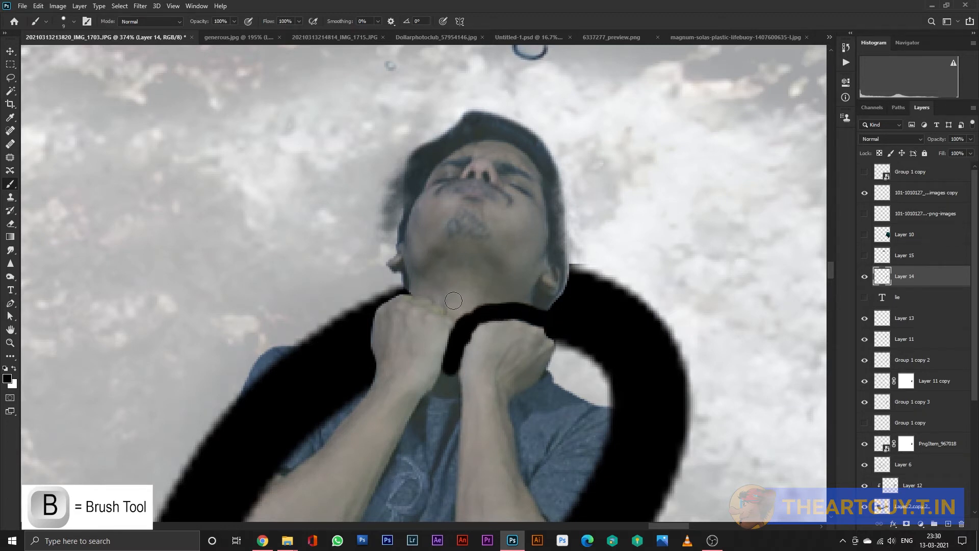
pyautogui.moveTo(458, 319)
pyautogui.mouseDown()
pyautogui.moveTo(438, 295)
pyautogui.moveTo(406, 290)
pyautogui.mouseUp()
pyautogui.scroll(-10, 484, 295)
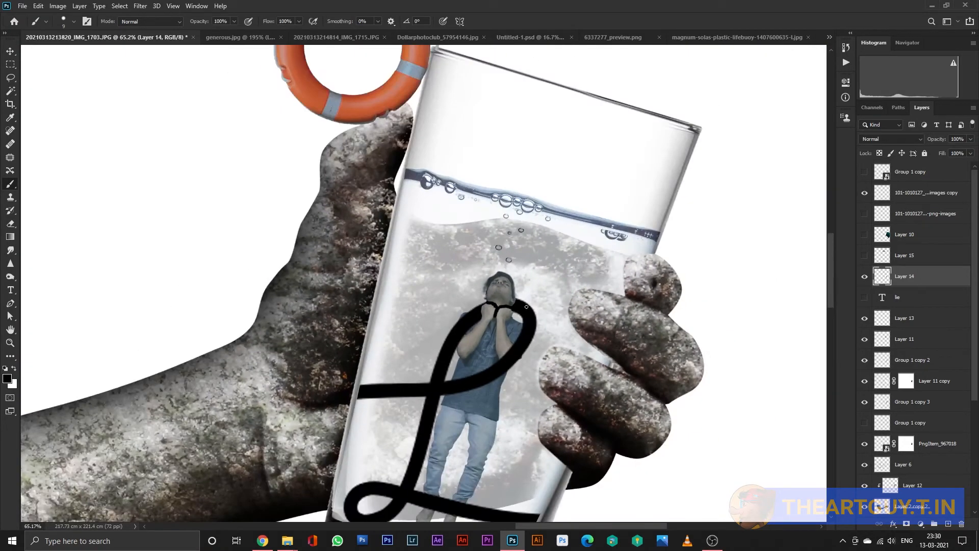
pyautogui.scroll(-6, 527, 306)
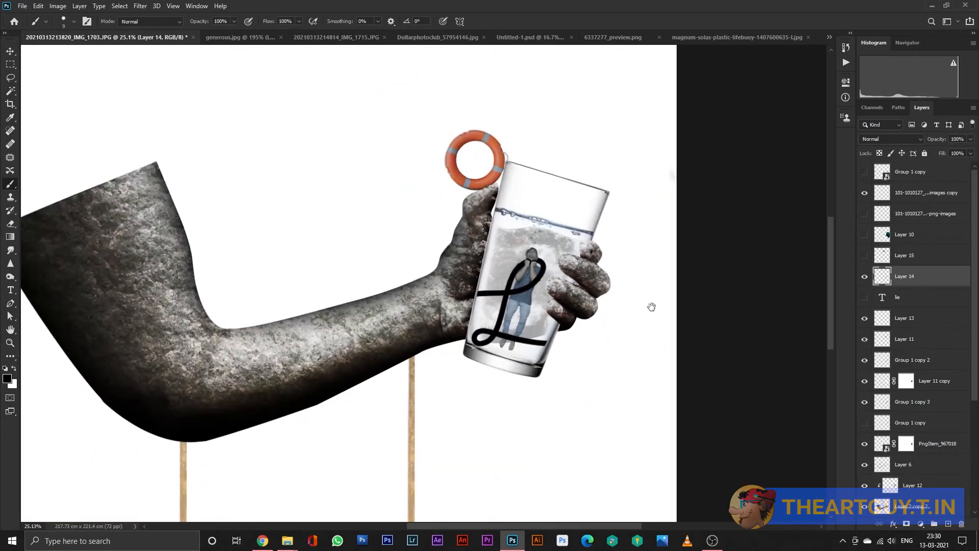
pyautogui.scroll(-2, 652, 306)
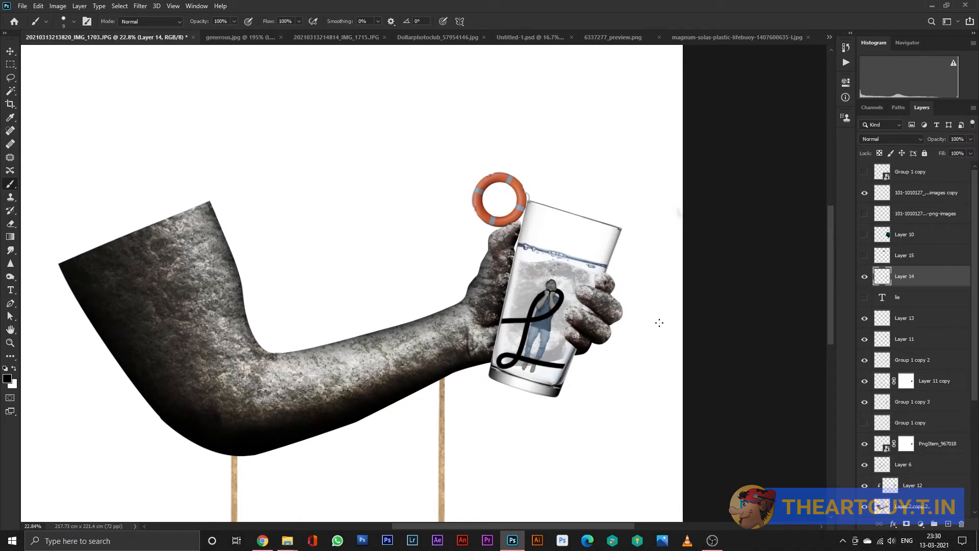
pyautogui.scroll(-3, 659, 322)
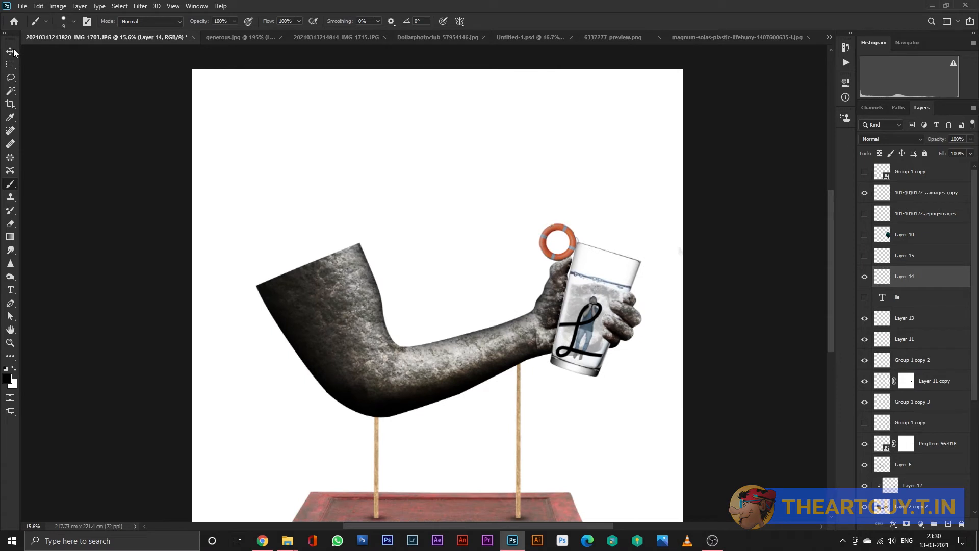
# Load the L's outline as a selection and create a new layer above it.
pyautogui.click(11, 51)
pyautogui.scroll(5, 658, 393)
pyautogui.keyDown('ctrl'); pyautogui.click(886, 281); pyautogui.keyUp('ctrl')
pyautogui.hotkey('ctrl', 'shift', 'n')
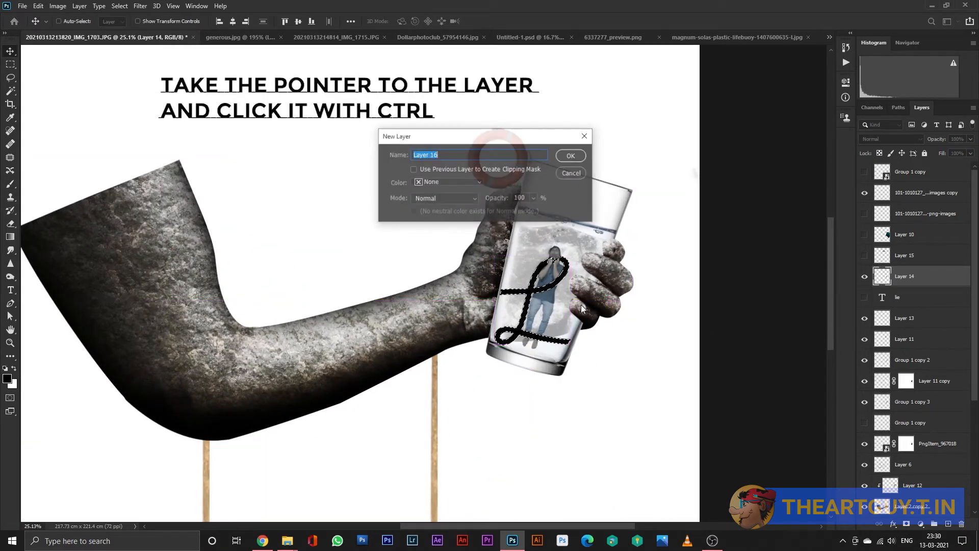
pyautogui.press('Return')
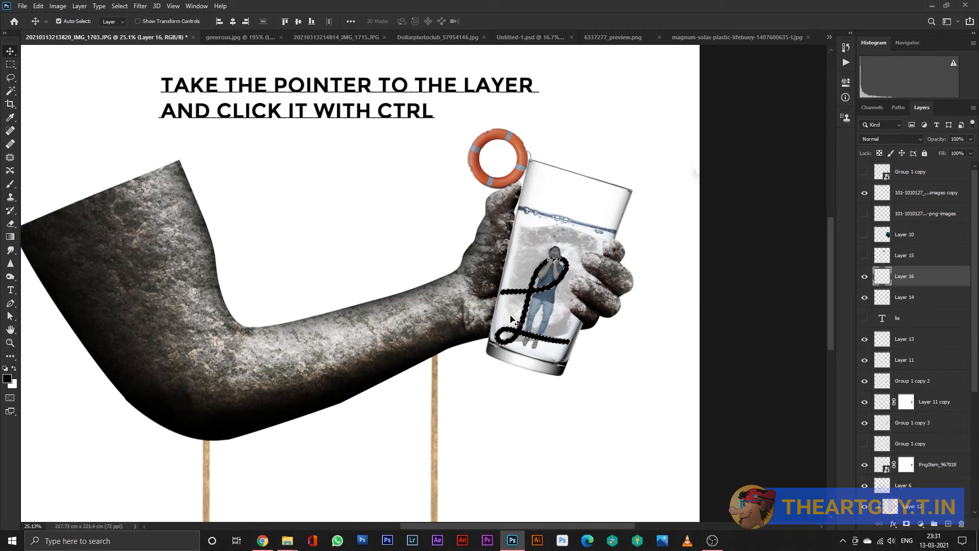
# Paint soft white highlights over the L's ends with a size 1200 brush, and set the new layer's opacity to 56%.
pyautogui.press('x')
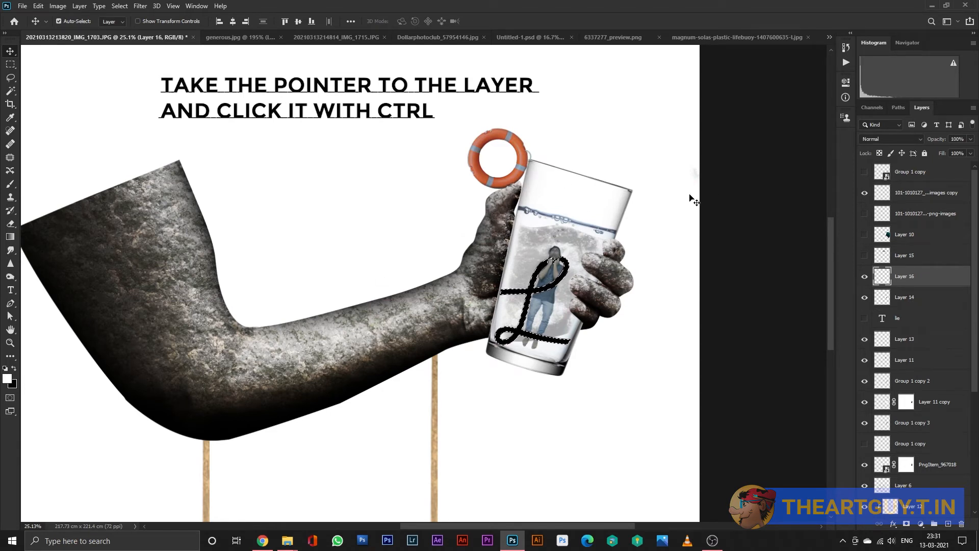
pyautogui.press('b')
pyautogui.press(']')
pyautogui.press(']')
pyautogui.press(']')
pyautogui.press(']')
pyautogui.press(']')
pyautogui.press(']')
pyautogui.press(']')
pyautogui.press(']')
pyautogui.press(']')
pyautogui.press(']')
pyautogui.press(']')
pyautogui.press(']')
pyautogui.moveTo(721, 307)
pyautogui.mouseDown()
pyautogui.moveTo(625, 411)
pyautogui.moveTo(690, 277)
pyautogui.moveTo(694, 312)
pyautogui.mouseUp()
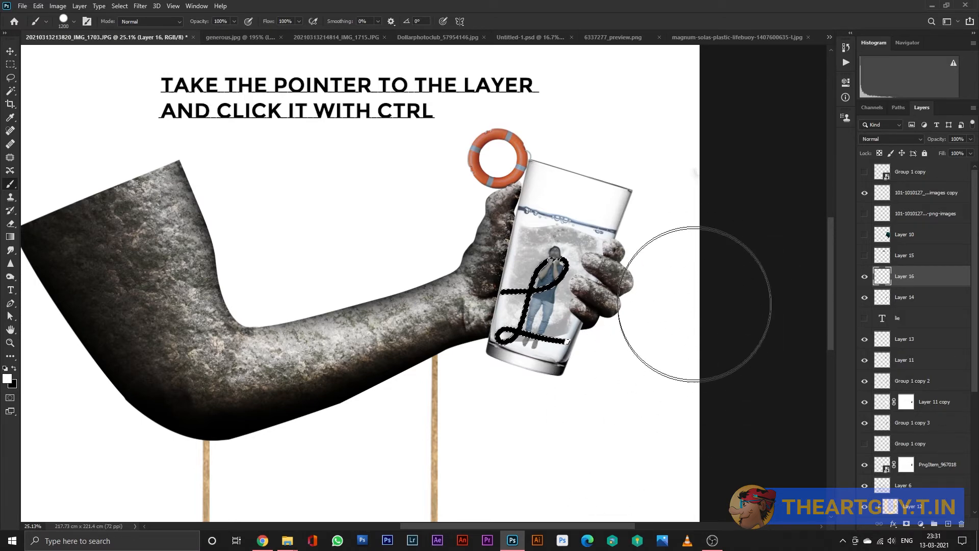
pyautogui.rightClick(673, 306)
pyautogui.moveTo(760, 252); pyautogui.dragTo(733, 255)
pyautogui.moveTo(656, 352)
pyautogui.mouseDown()
pyautogui.moveTo(633, 339)
pyautogui.moveTo(591, 426)
pyautogui.mouseUp()
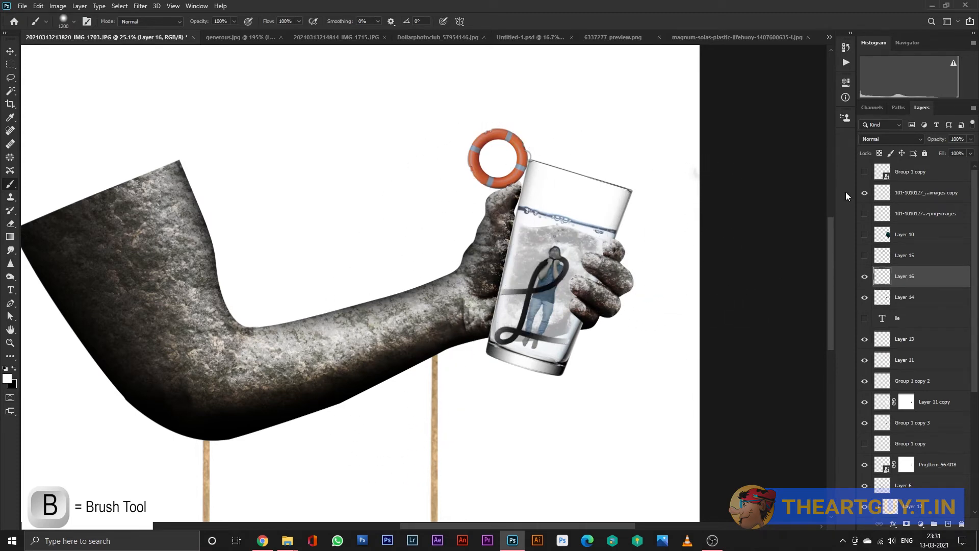
pyautogui.moveTo(914, 144); pyautogui.dragTo(904, 143)
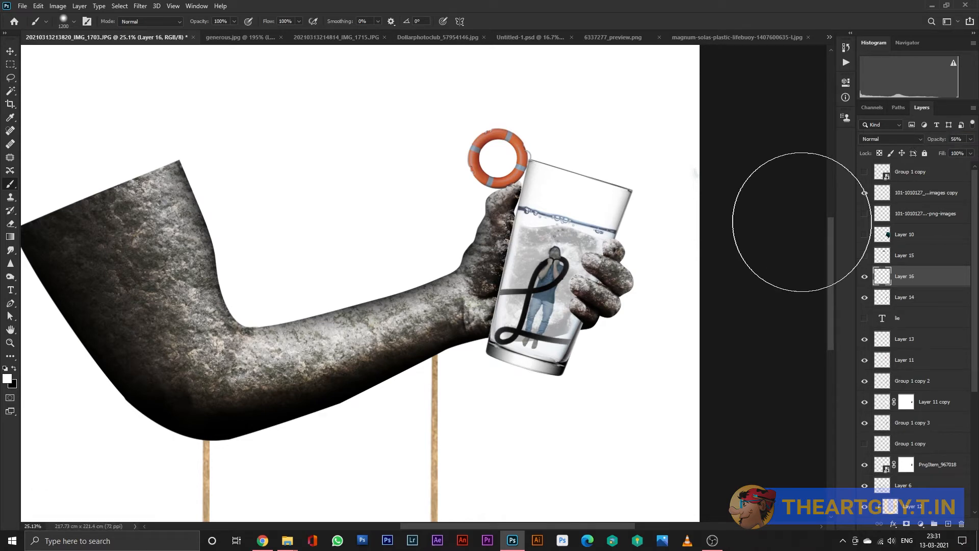
pyautogui.scroll(-2, 744, 230)
pyautogui.scroll(-1, 689, 247)
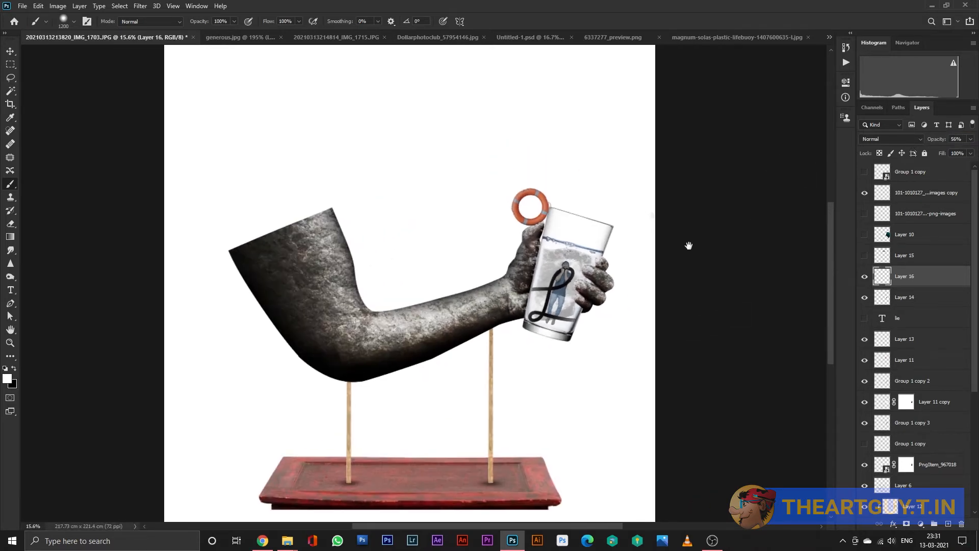
# Load the man's outline as a selection, create a new layer above Layer 16, and make black the painting colour.
pyautogui.click(9, 52)
pyautogui.scroll(2, 453, 286)
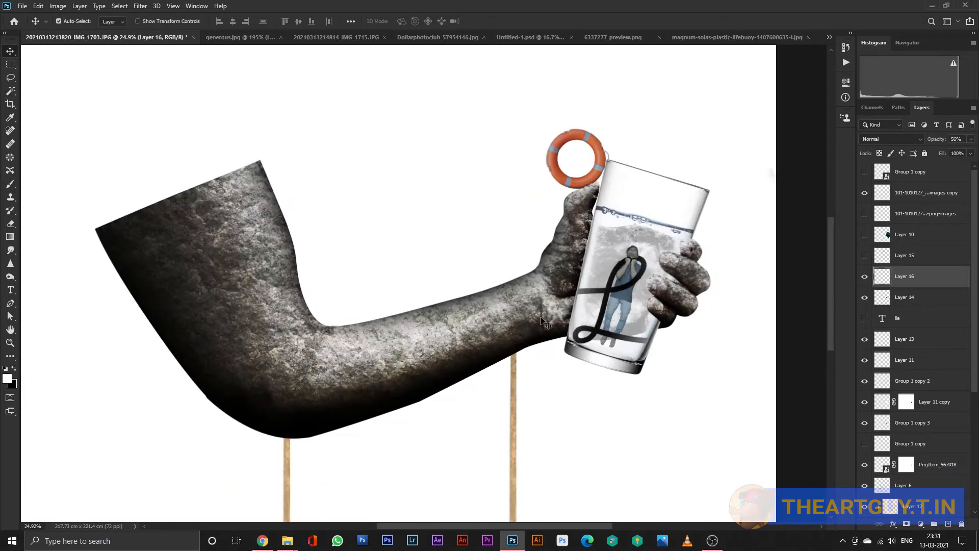
pyautogui.keyDown('ctrl'); pyautogui.click(883, 300); pyautogui.keyUp('ctrl')
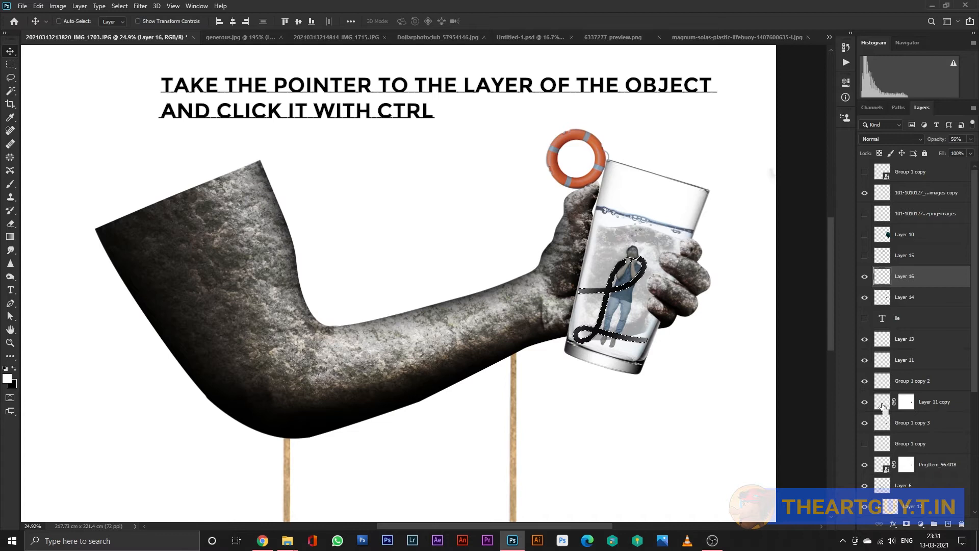
pyautogui.keyDown('ctrl'); pyautogui.click(881, 423); pyautogui.keyUp('ctrl')
pyautogui.keyDown('ctrl'); pyautogui.click(881, 431); pyautogui.keyUp('ctrl')
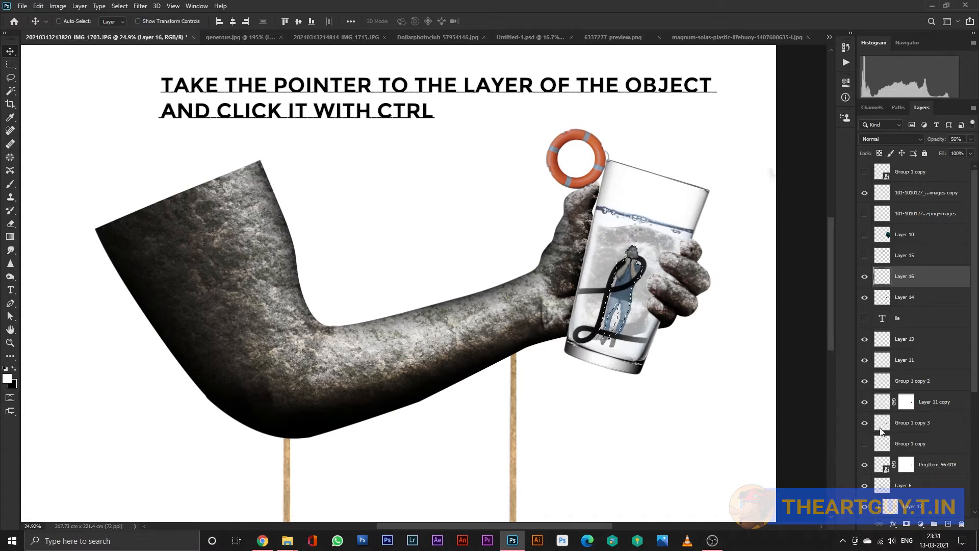
pyautogui.press('ctrl')
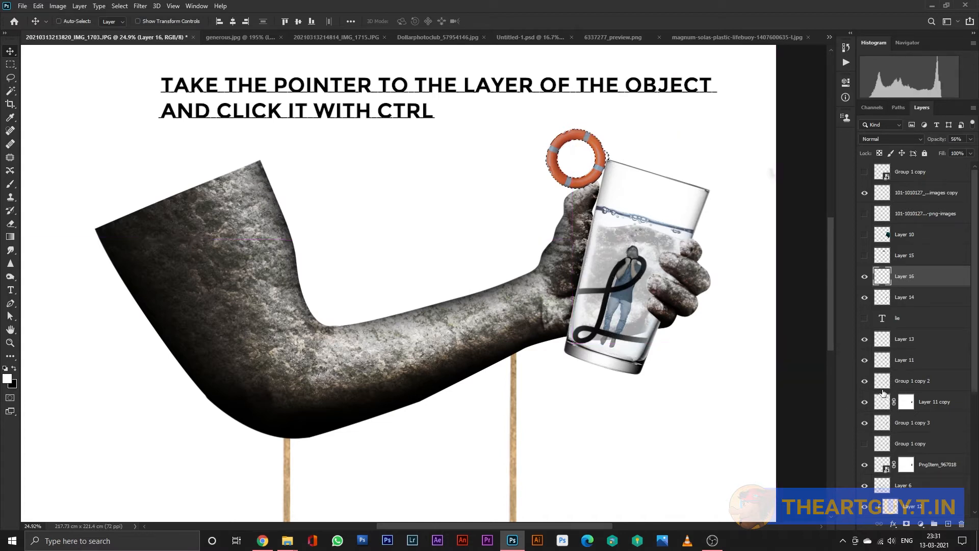
pyautogui.hotkey('ctrl', 'shift', 'n')
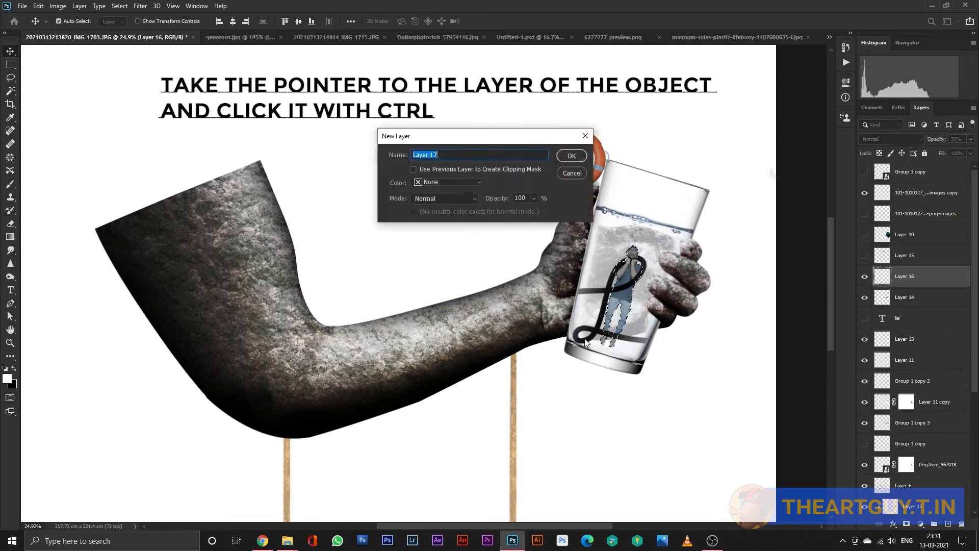
pyautogui.press('Return')
pyautogui.press('x')
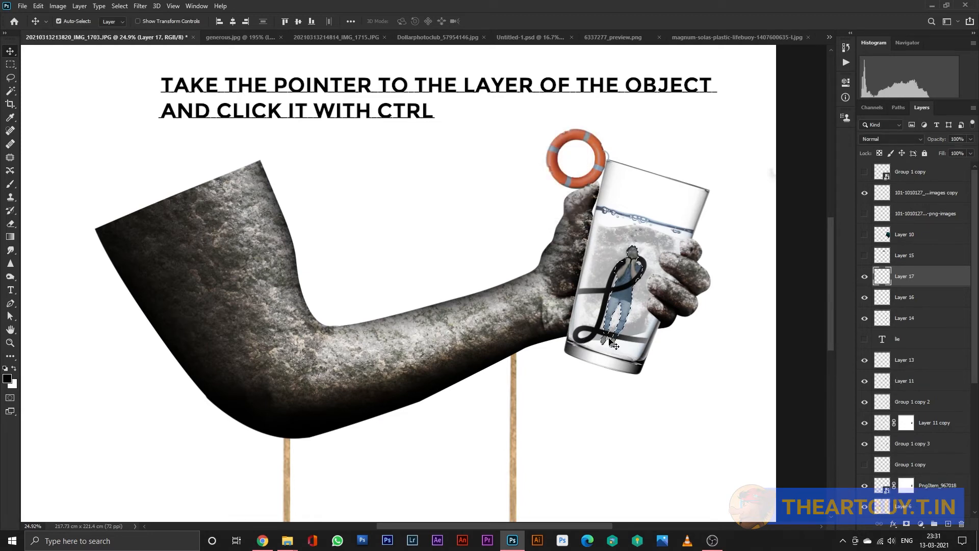
# Paint black shading over the man's ankles where the L's base stroke crosses, using a soft size 80 brush.
pyautogui.scroll(3, 658, 345)
pyautogui.press('b')
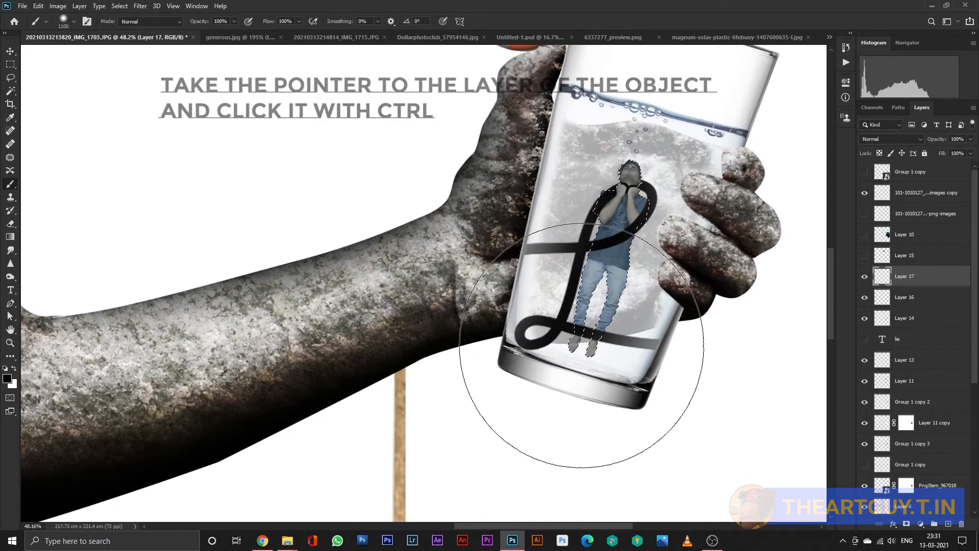
pyautogui.press('[')
pyautogui.press('[')
pyautogui.press('[')
pyautogui.press('[')
pyautogui.press('[')
pyautogui.press('[')
pyautogui.press('[')
pyautogui.press('[')
pyautogui.scroll(3, 608, 338)
pyautogui.moveTo(601, 333); pyautogui.dragTo(550, 327)
pyautogui.press('b')
pyautogui.scroll(5, 571, 295)
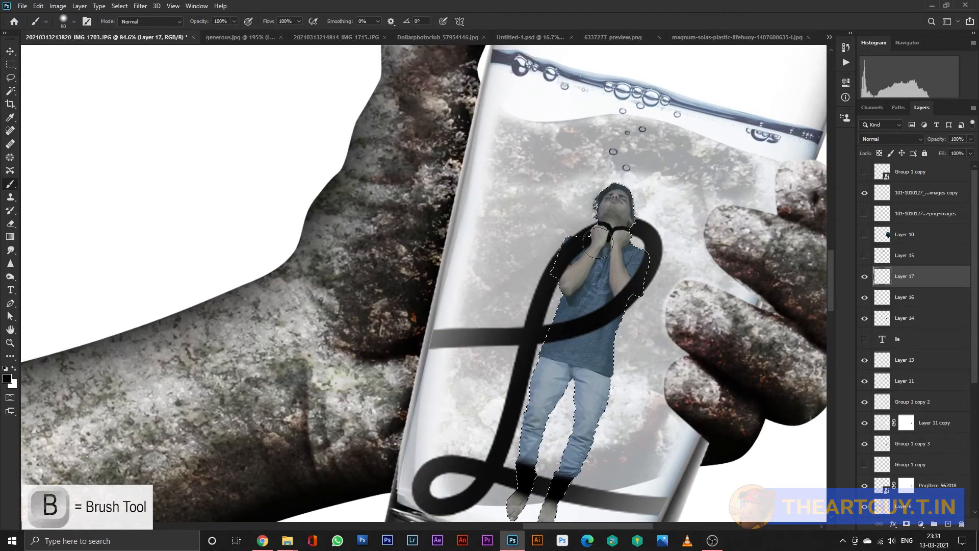
# Brush black shading over the man's shoulder and chest along the L's loop, and set the shading layer's opacity to 35%.
pyautogui.moveTo(569, 288)
pyautogui.mouseDown()
pyautogui.moveTo(575, 252)
pyautogui.moveTo(553, 277)
pyautogui.mouseUp()
pyautogui.hotkey('ctrl', 'z')
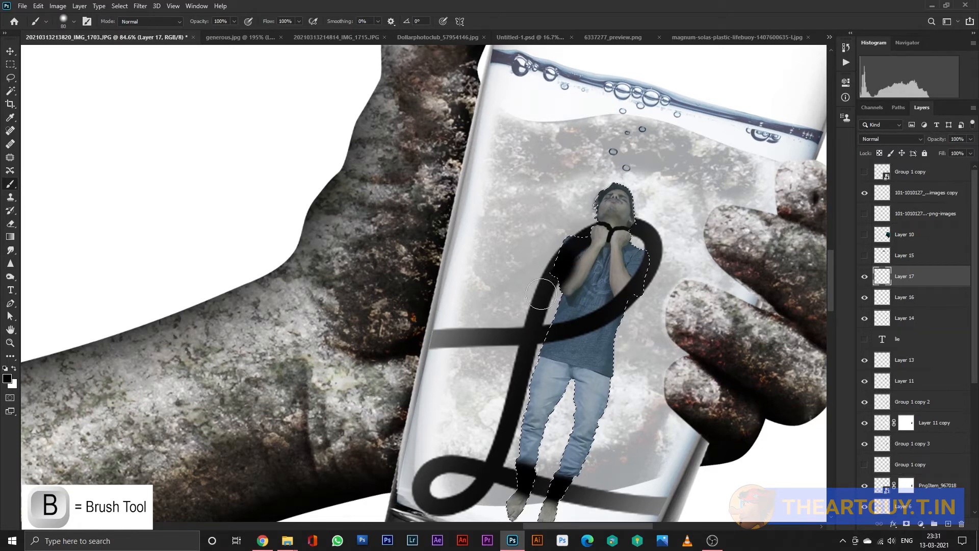
pyautogui.moveTo(623, 280)
pyautogui.mouseDown()
pyautogui.moveTo(612, 296)
pyautogui.moveTo(556, 317)
pyautogui.moveTo(630, 280)
pyautogui.moveTo(655, 252)
pyautogui.mouseUp()
pyautogui.hotkey('ctrl', 'd')
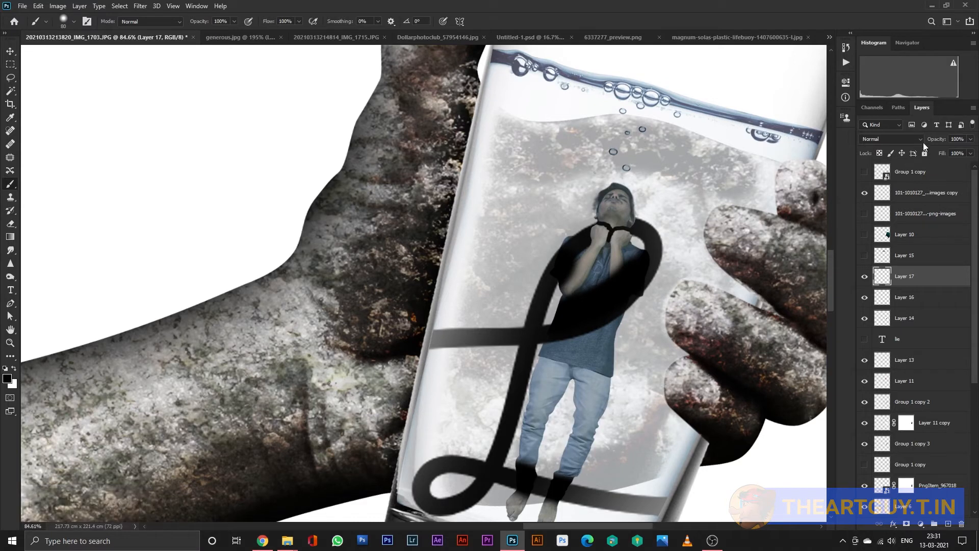
pyautogui.moveTo(918, 144); pyautogui.dragTo(907, 147)
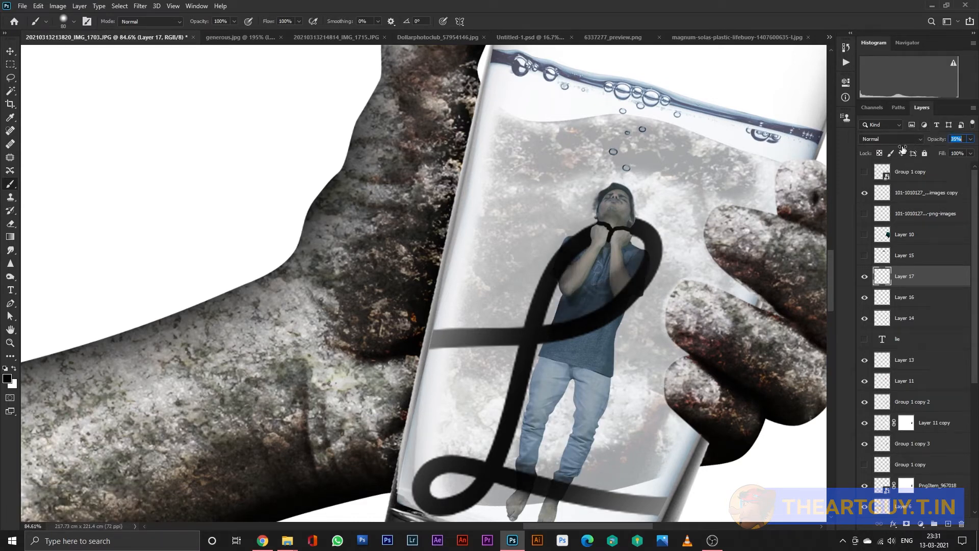
pyautogui.scroll(-6, 719, 306)
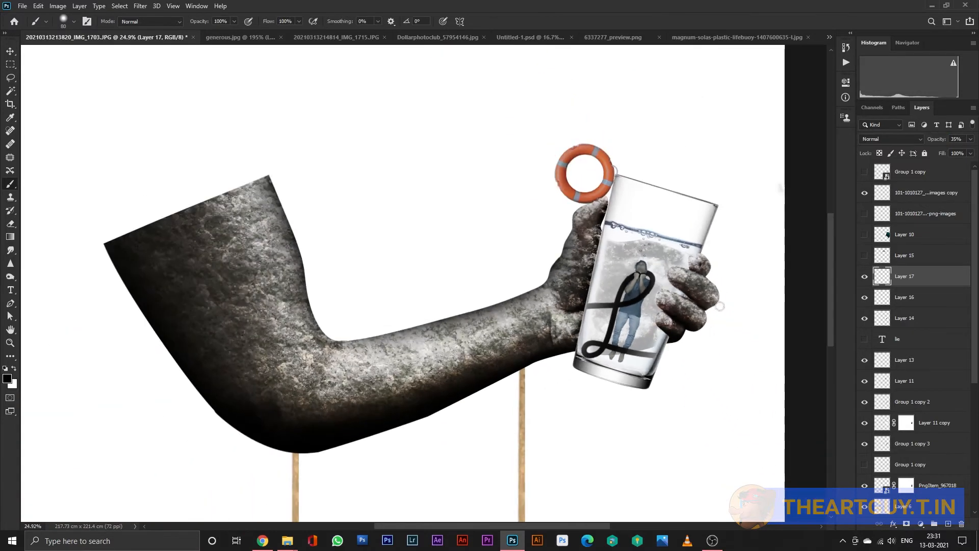
pyautogui.scroll(-4, 720, 306)
pyautogui.press('v')
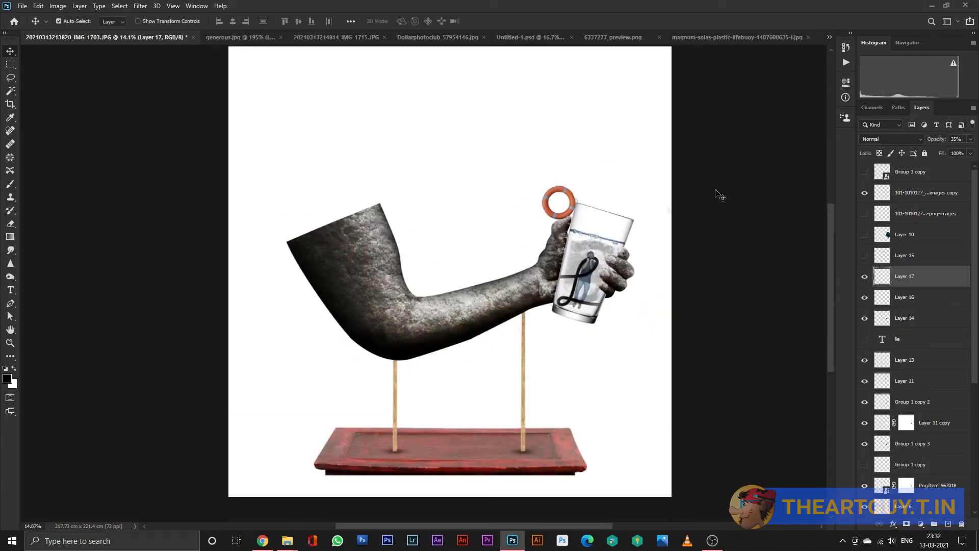
pyautogui.moveTo(738, 121); pyautogui.dragTo(153, 484)
pyautogui.moveTo(537, 468); pyautogui.dragTo(531, 441)
pyautogui.hotkey('ctrl', 'z')
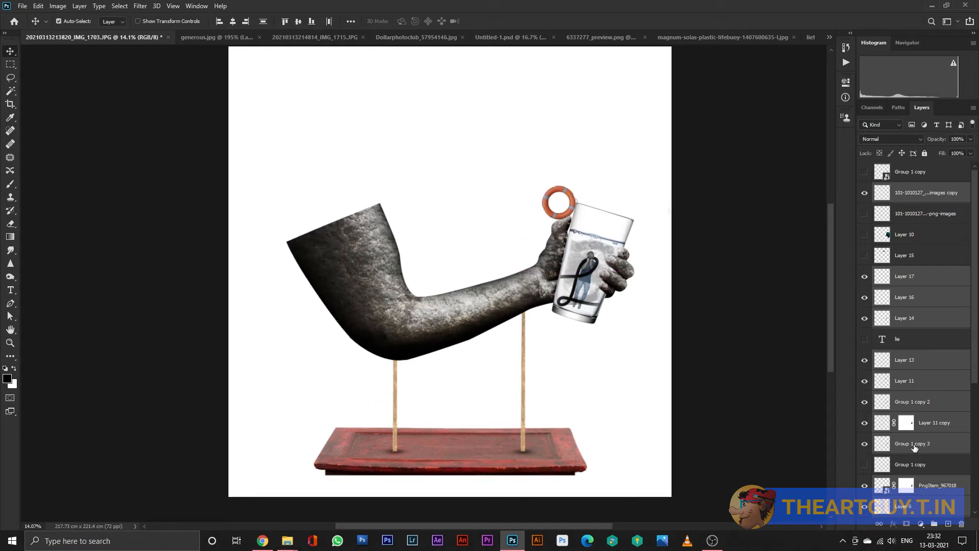
# Lock the white backdrop layer, Layer 9, just above the Background.
pyautogui.hotkey('ctrl', '-')
pyautogui.hotkey('ctrl', '-')
pyautogui.hotkey('ctrl', '-')
pyautogui.moveTo(975, 380); pyautogui.dragTo(977, 508)
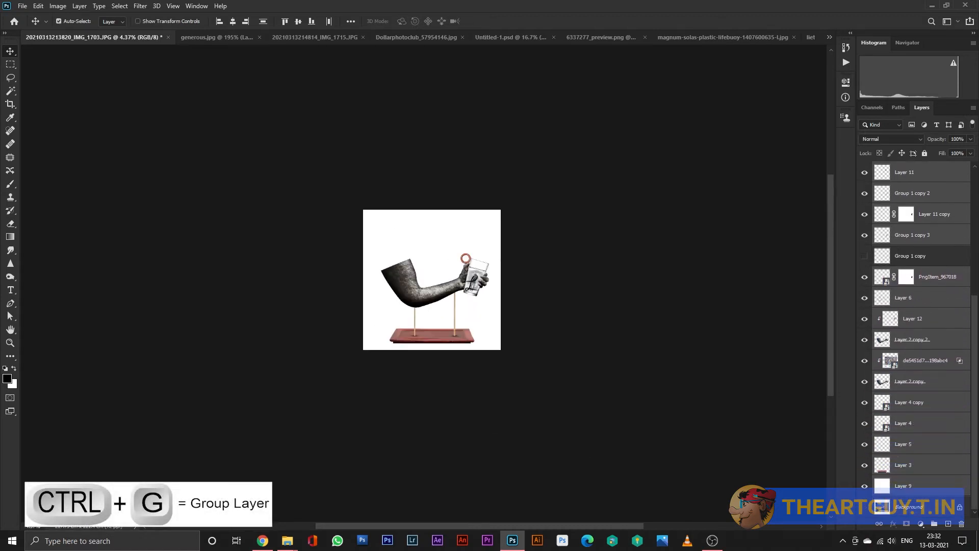
pyautogui.click(927, 154)
# Select all the visible artwork layers and move the whole sculpture and its red base upward on the canvas.
pyautogui.scroll(5, 536, 206)
pyautogui.moveTo(582, 226); pyautogui.dragTo(210, 452)
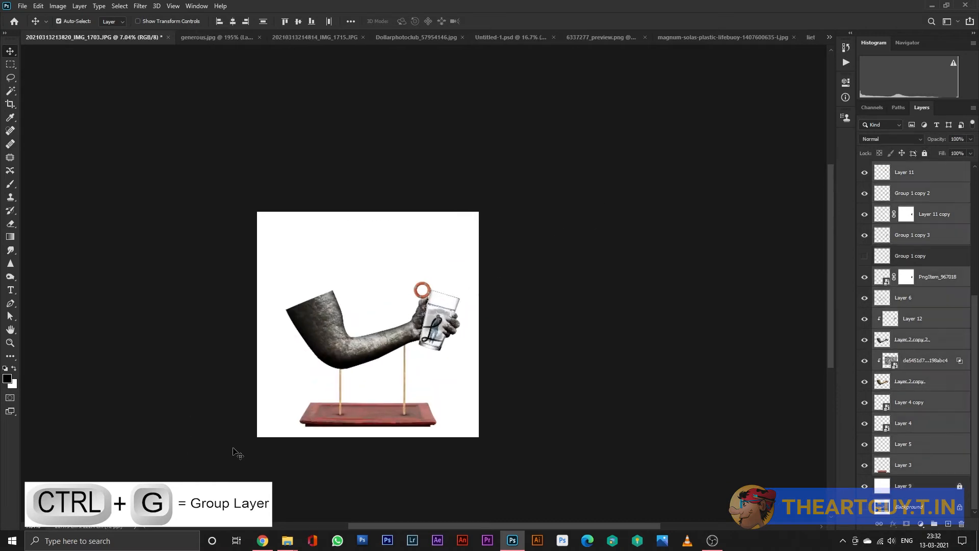
pyautogui.moveTo(356, 423); pyautogui.dragTo(444, 405)
pyautogui.scroll(4, 382, 393)
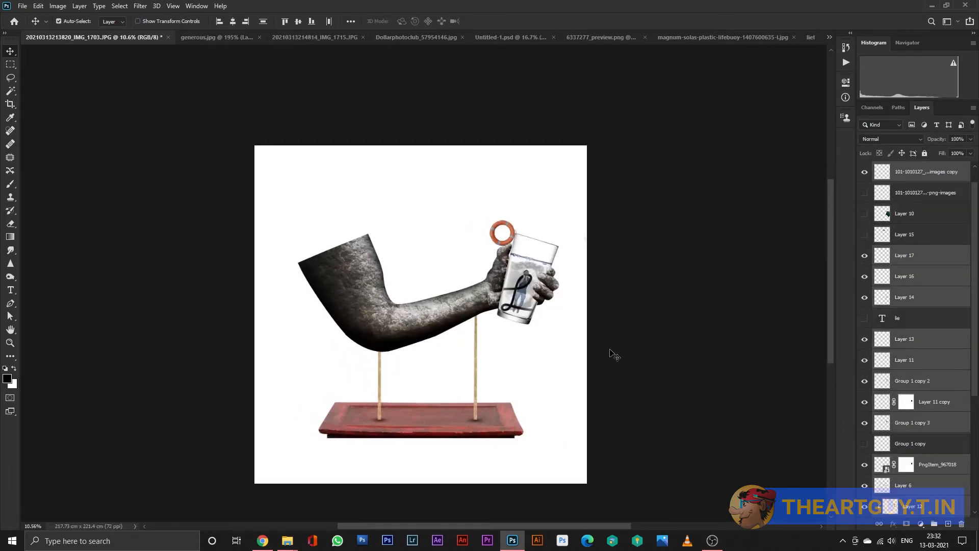
# Outline the right end strip of the red base's frame with the Pen tool and copy it to a new layer.
pyautogui.press('p')
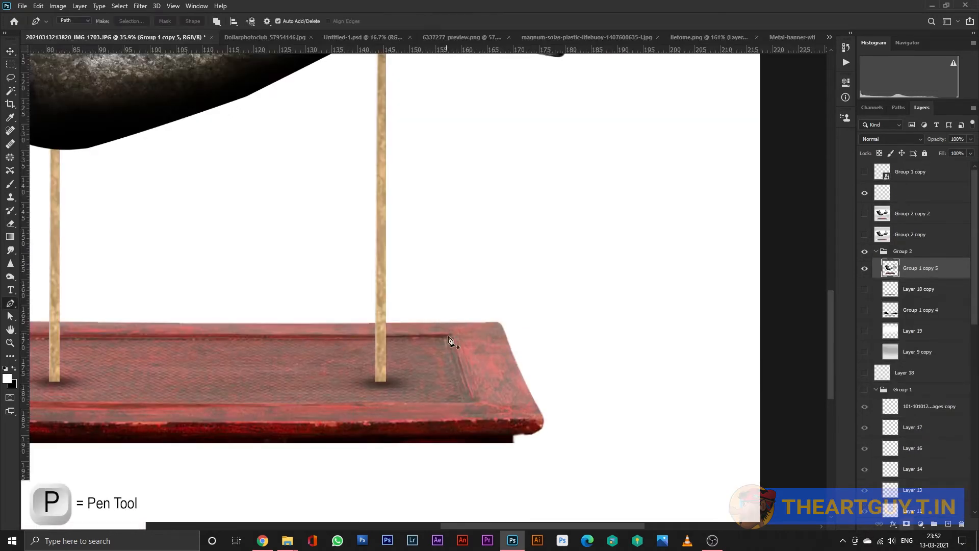
pyautogui.scroll(2, 448, 336)
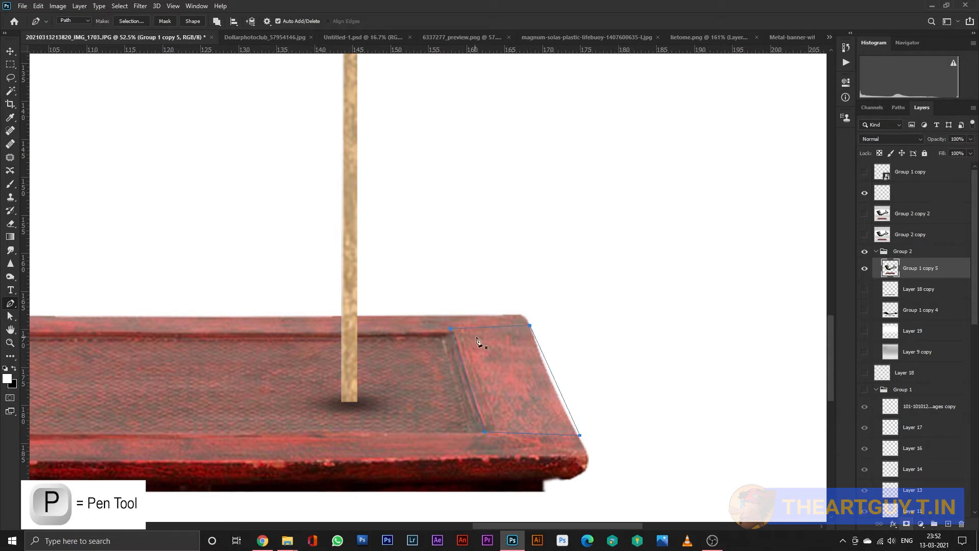
pyautogui.scroll(-3, 474, 342)
pyautogui.hotkey('ctrl', 'Return')
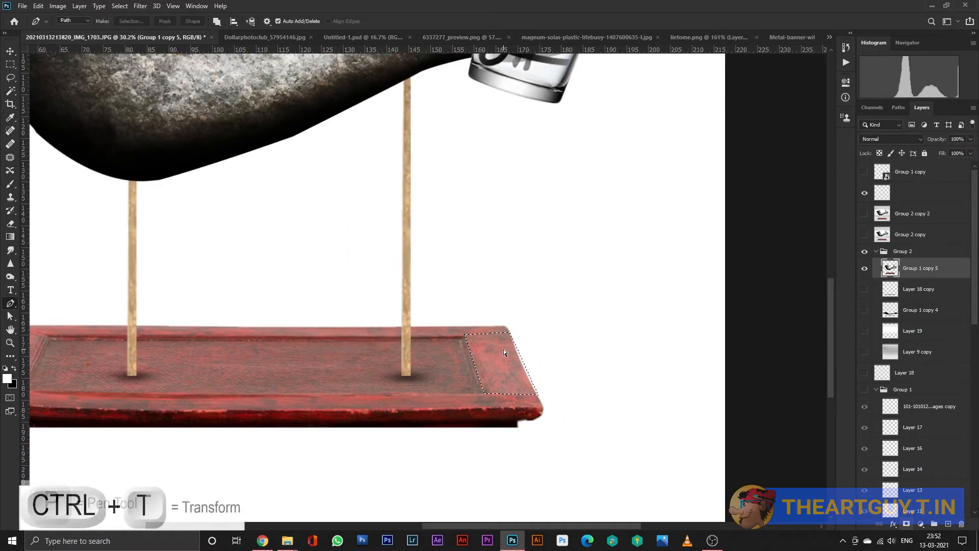
pyautogui.hotkey('ctrl', 'j')
# Transform the copied strip into a leg under the base's right end, skewed upright and stretched down to the canvas's lower edge.
pyautogui.hotkey('ctrl', 't')
pyautogui.scroll(-2, 509, 368)
pyautogui.moveTo(510, 368); pyautogui.dragTo(511, 400)
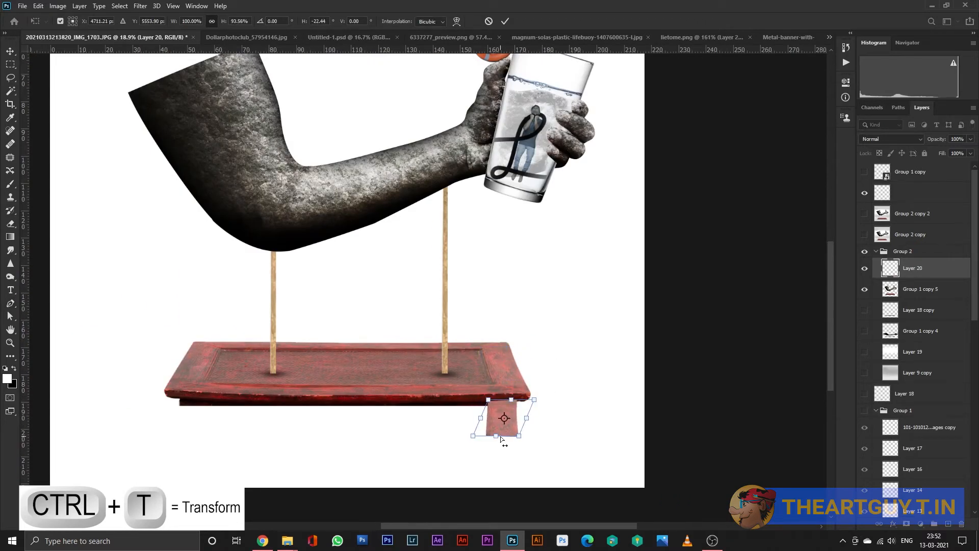
pyautogui.moveTo(502, 465); pyautogui.dragTo(499, 494)
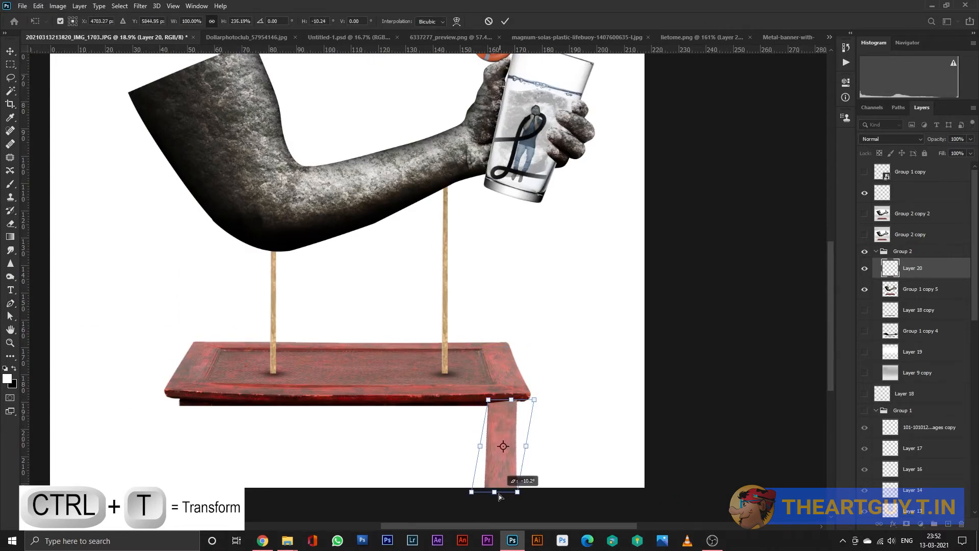
pyautogui.press('Return')
# Trim the leg's outer side, upper end and inner side straight by deleting rectangular selections.
pyautogui.press('p')
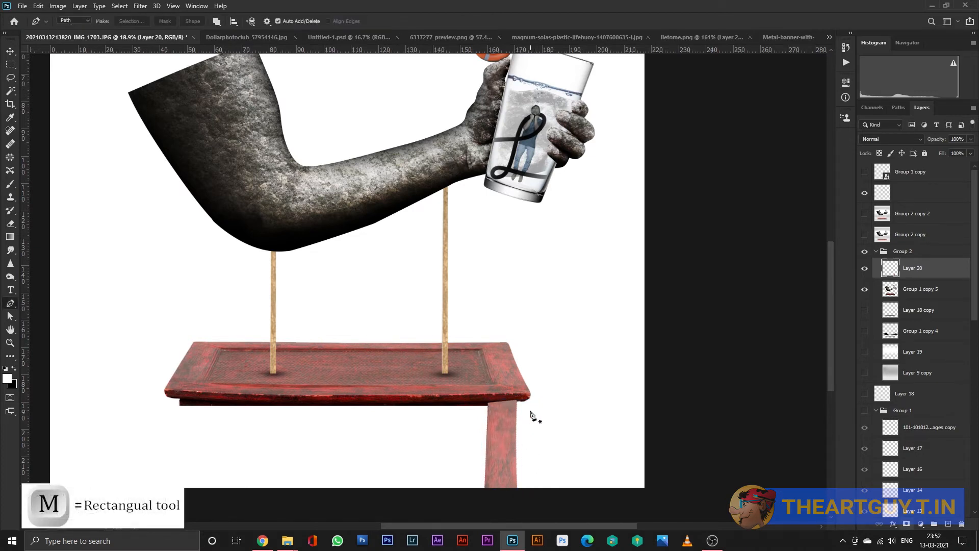
pyautogui.press('m')
pyautogui.moveTo(516, 389); pyautogui.dragTo(541, 489)
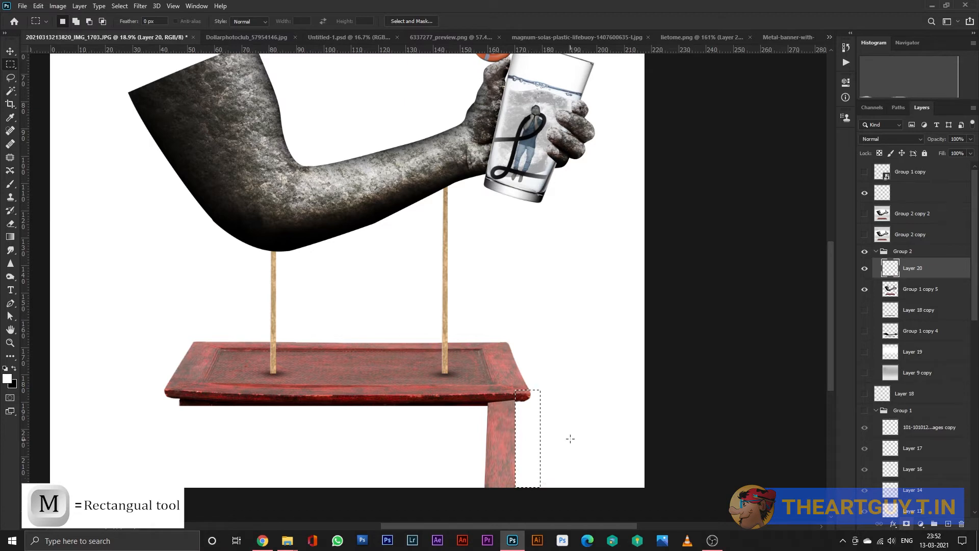
pyautogui.moveTo(454, 389); pyautogui.dragTo(541, 407)
pyautogui.press('Delete')
pyautogui.hotkey('ctrl', 'd')
pyautogui.moveTo(473, 388); pyautogui.dragTo(491, 517)
pyautogui.press('Delete')
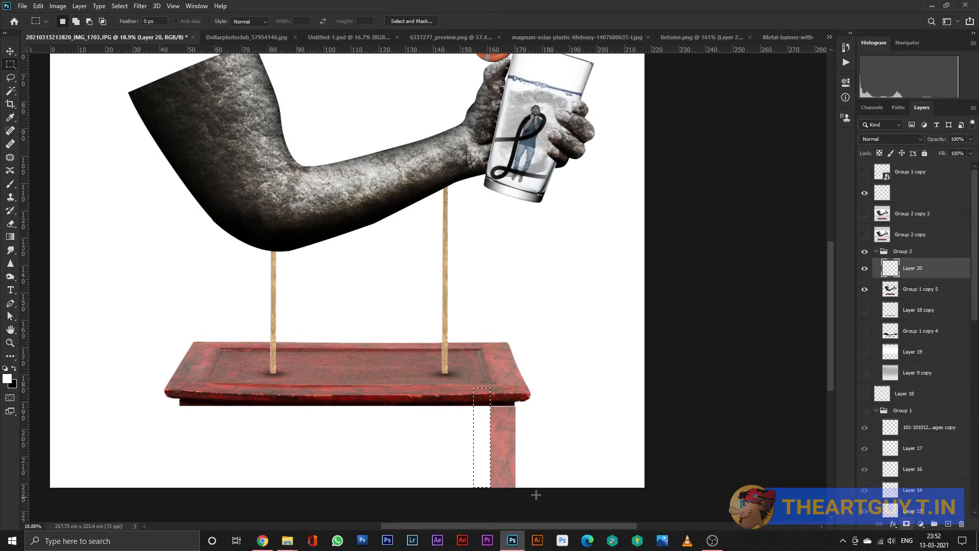
# Move the leg up against the base's underside and stretch it vertically past the canvas's lower edge.
pyautogui.click(11, 51)
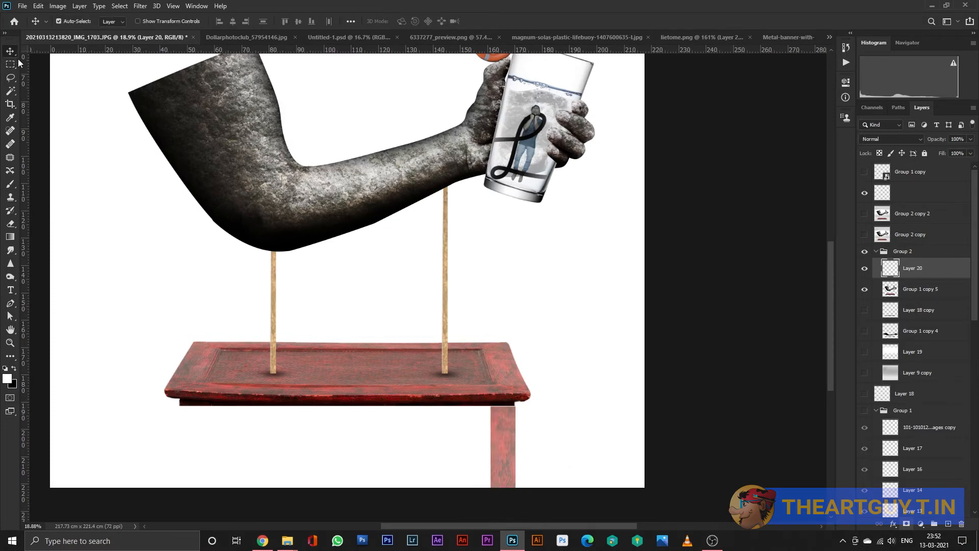
pyautogui.scroll(2, 433, 361)
pyautogui.moveTo(578, 476); pyautogui.dragTo(577, 467)
pyautogui.scroll(-3, 579, 465)
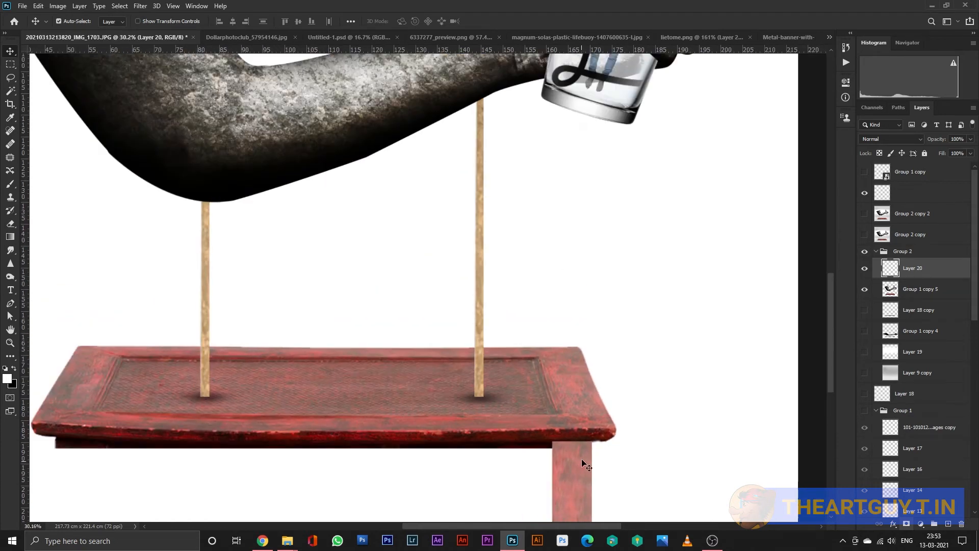
pyautogui.hotkey('ctrl', 't')
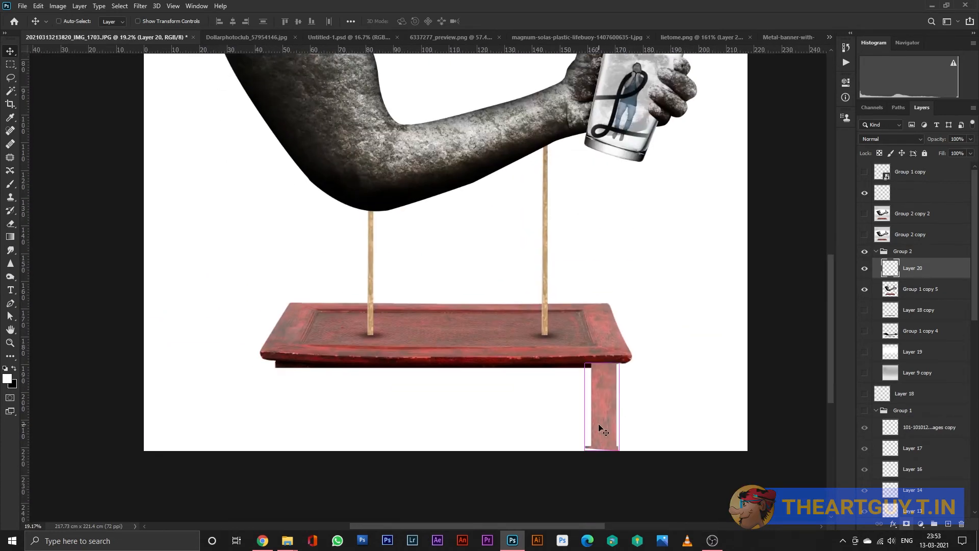
pyautogui.moveTo(603, 454); pyautogui.dragTo(604, 459)
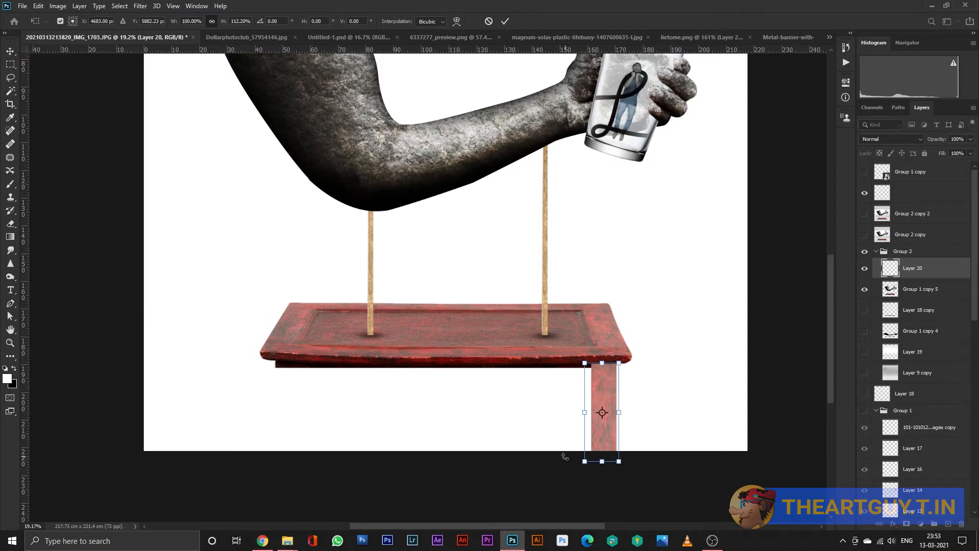
pyautogui.press('Return')
# Duplicate the leg to the base's left end and extend its upper edge to meet the base's underside.
pyautogui.moveTo(620, 422); pyautogui.dragTo(286, 418)
pyautogui.keyDown('alt'); pyautogui.scroll(3, 278, 364); pyautogui.keyUp('alt')
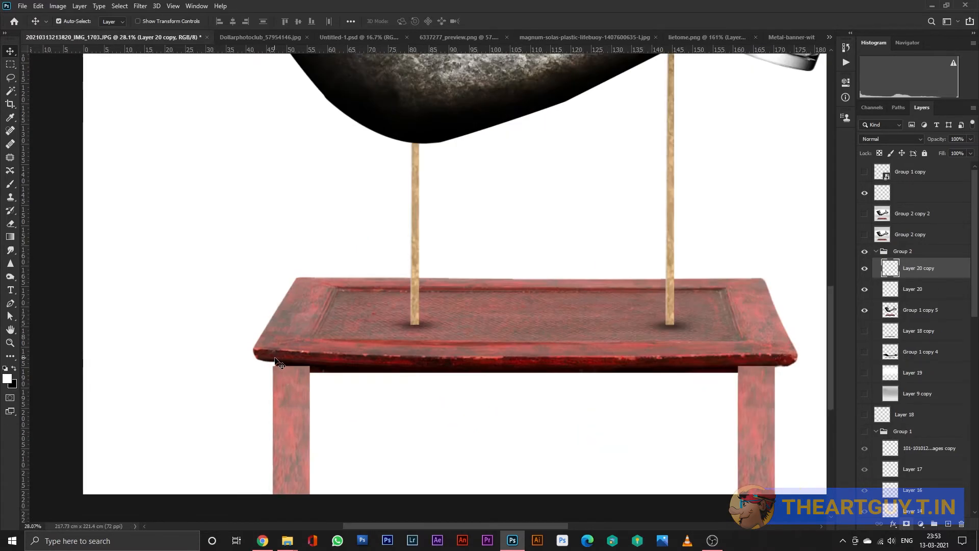
pyautogui.scroll(2, 278, 363)
pyautogui.hotkey('ctrl', 't')
pyautogui.moveTo(296, 356); pyautogui.dragTo(290, 356)
pyautogui.hotkey('ctrl', 'z')
pyautogui.scroll(-2, 291, 356)
pyautogui.press('Return')
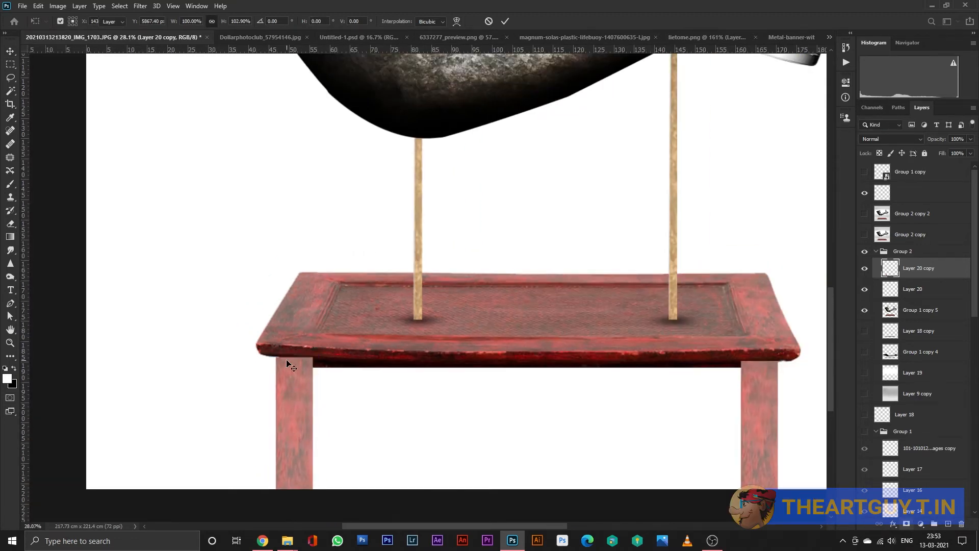
# Copy a rectangular patch of the base's inner panel between the two sticks from Group 1 copy 5 to a new layer.
pyautogui.scroll(-2, 293, 364)
pyautogui.press('m')
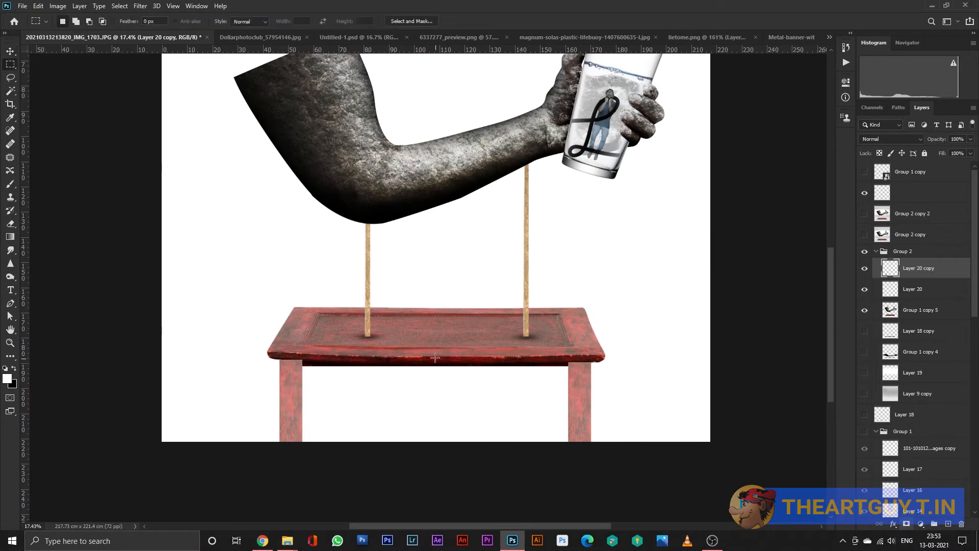
pyautogui.moveTo(385, 322); pyautogui.dragTo(487, 342)
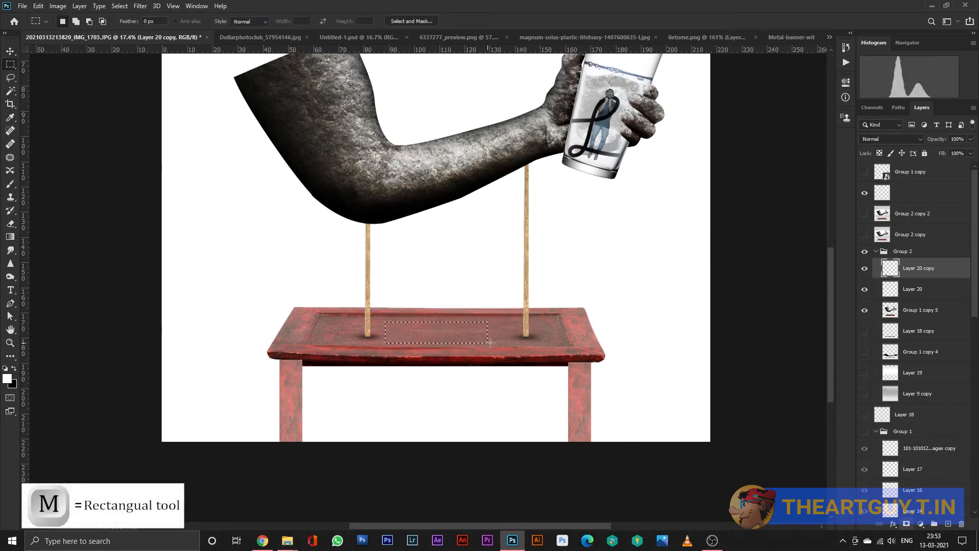
pyautogui.keyDown('ctrl'); pyautogui.click(583, 342); pyautogui.keyUp('ctrl')
pyautogui.hotkey('ctrl', 'j')
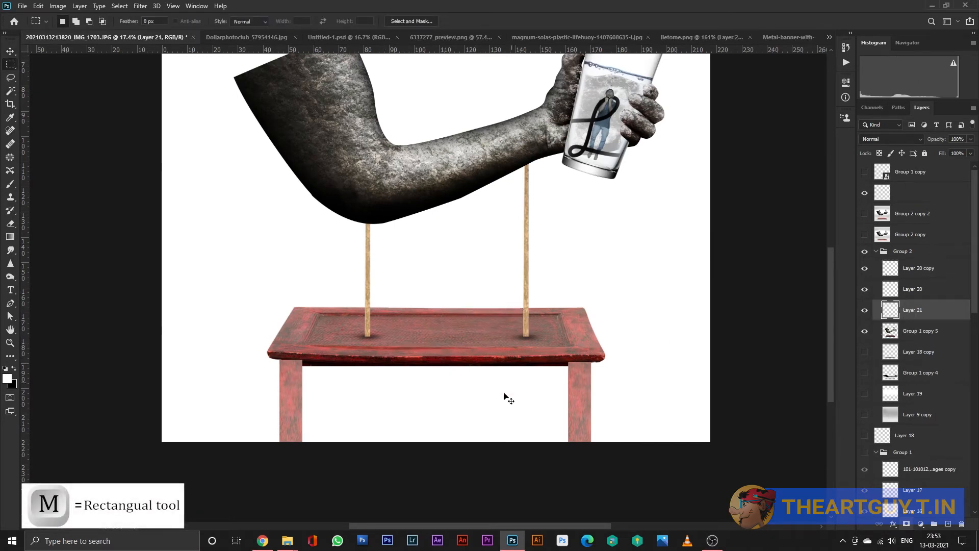
# Stretch the Layer 21 patch to fill the space between the legs down to the canvas's lower edge, and move its layer below Group 1 copy 4.
pyautogui.hotkey('ctrl', 't')
pyautogui.moveTo(457, 342); pyautogui.dragTo(574, 385)
pyautogui.moveTo(432, 428); pyautogui.dragTo(432, 441)
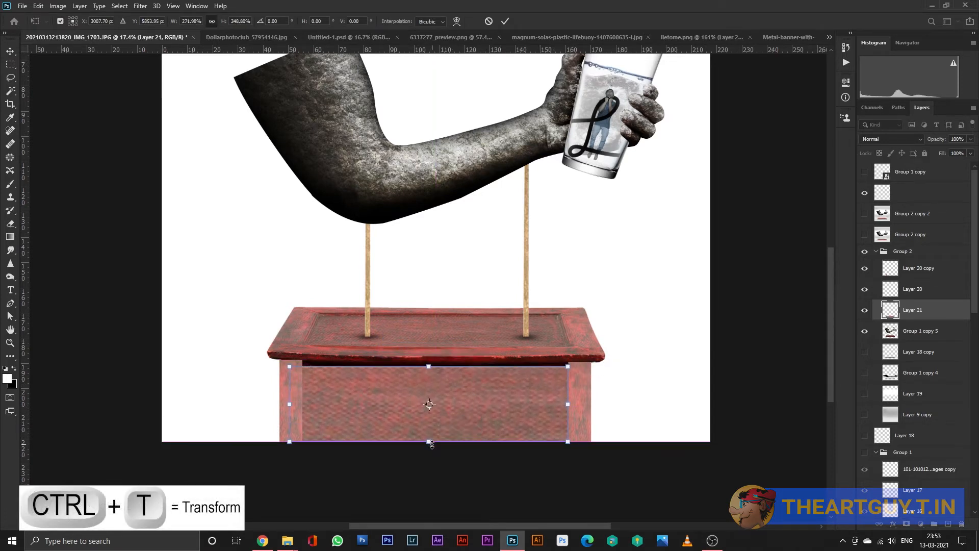
pyautogui.moveTo(434, 367); pyautogui.dragTo(434, 362)
pyautogui.press('Return')
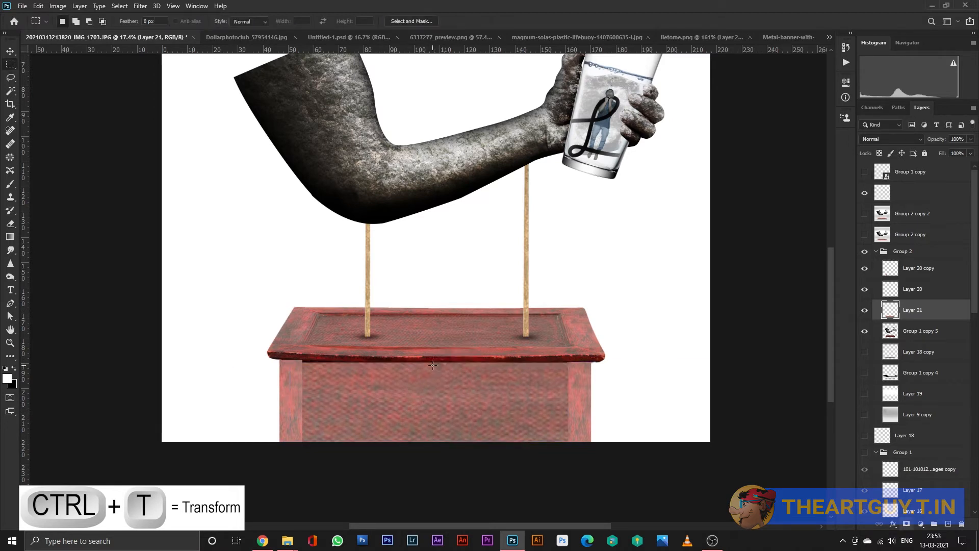
pyautogui.moveTo(926, 317); pyautogui.dragTo(916, 383)
pyautogui.scroll(-2, 541, 415)
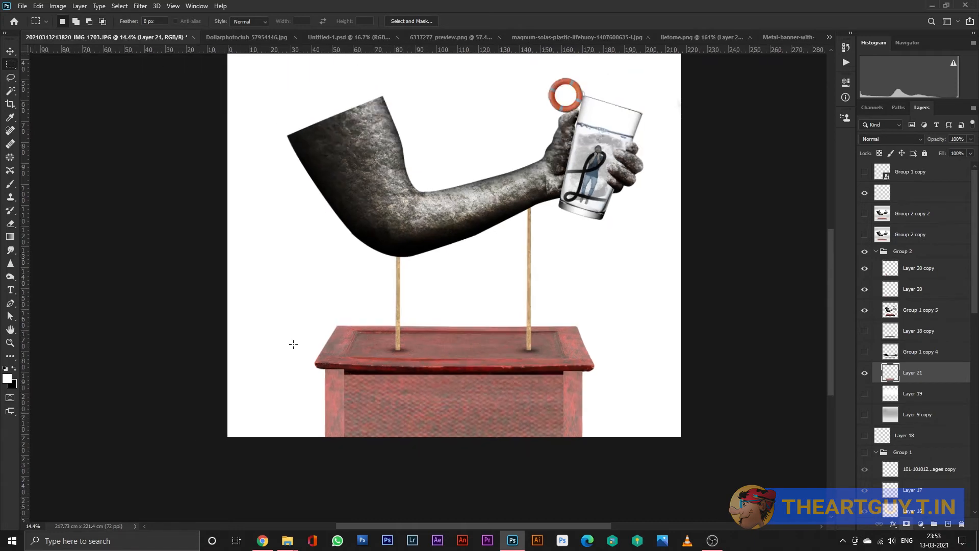
# Outline the dark strip beneath the base's front edge with the Pen tool and delete it from Group 1 copy 5.
pyautogui.scroll(2, 413, 364)
pyautogui.press('p')
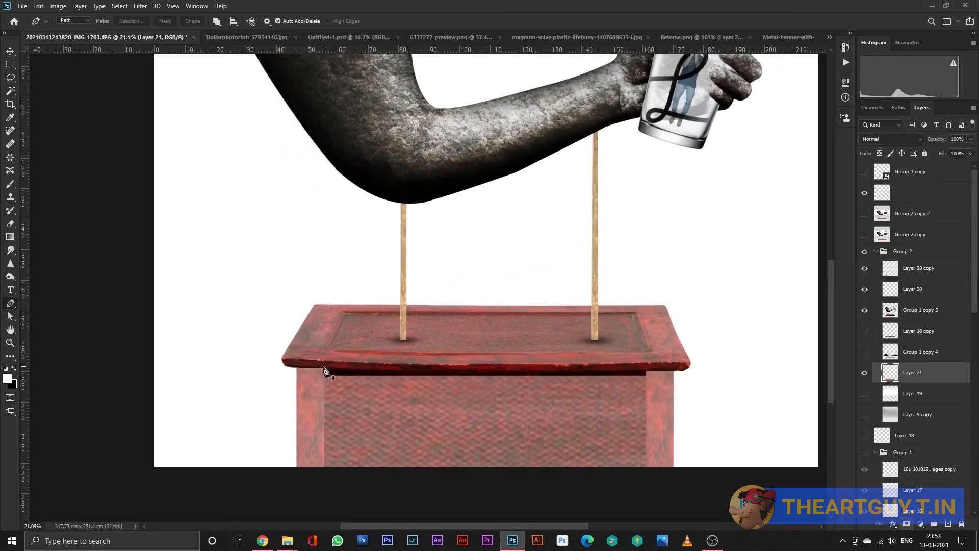
pyautogui.click(323, 368)
pyautogui.moveTo(647, 369); pyautogui.dragTo(736, 366)
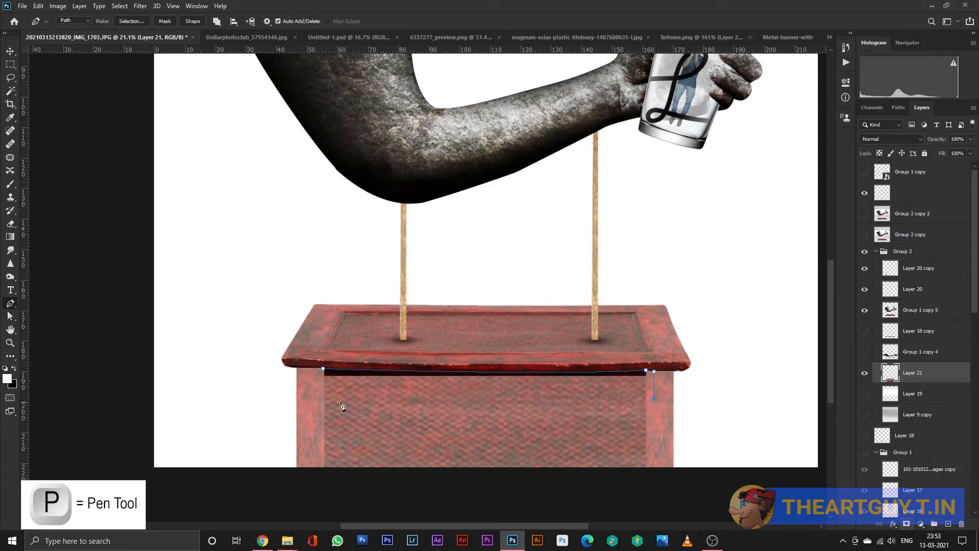
pyautogui.click(325, 369)
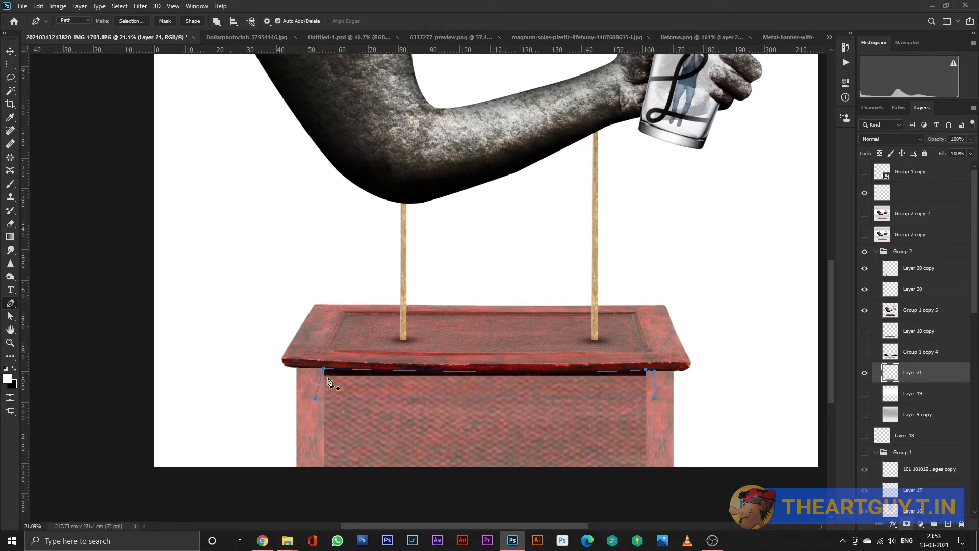
pyautogui.hotkey('ctrl', 'Return')
pyautogui.hotkey('shift', 'F6')
pyautogui.press('Return')
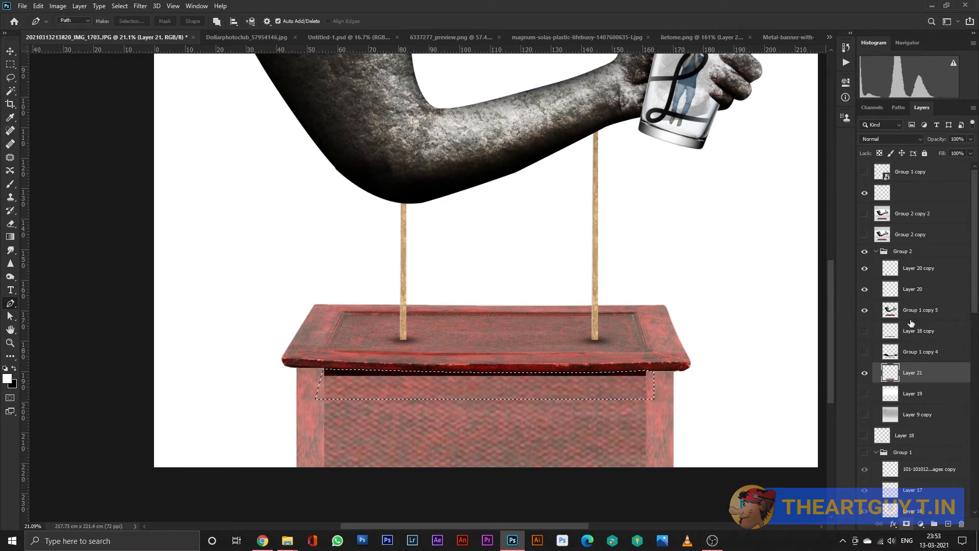
pyautogui.hotkey('alt', ']')
pyautogui.hotkey('ctrl', 'd')
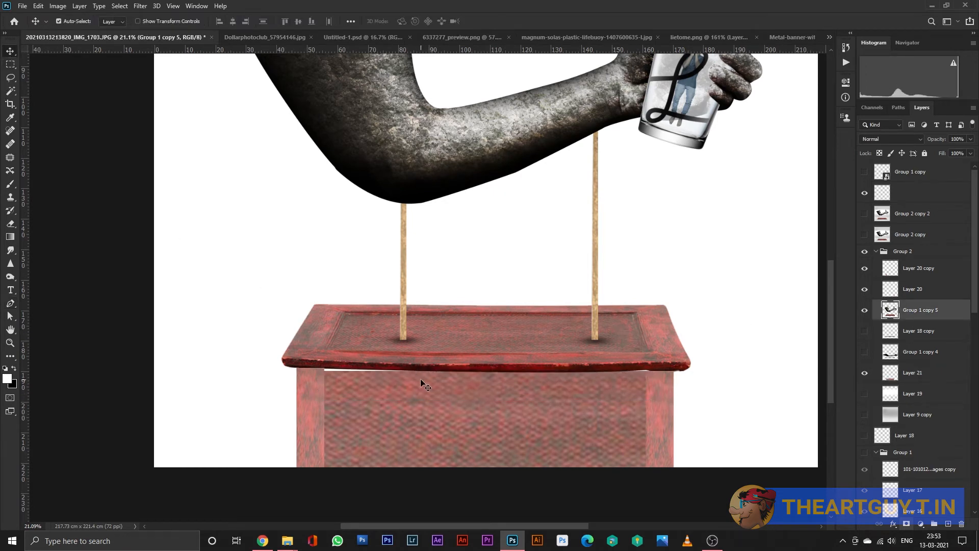
# Stretch the Layer 21 panel's upper edge up to meet the base, and darken the panel and legs with the Burn tool.
pyautogui.hotkey('alt', '[')
pyautogui.hotkey('ctrl', 't')
pyautogui.moveTo(474, 371); pyautogui.dragTo(474, 365)
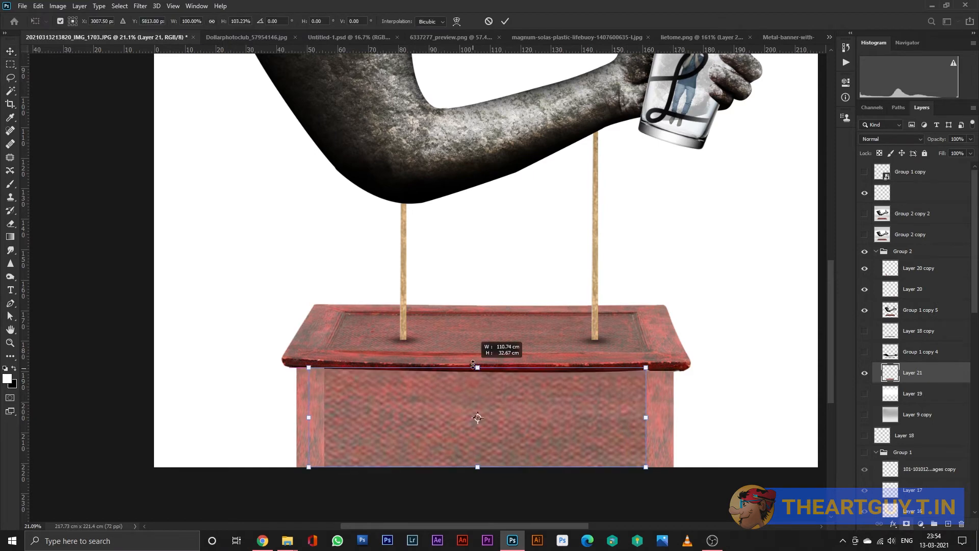
pyautogui.press('Return')
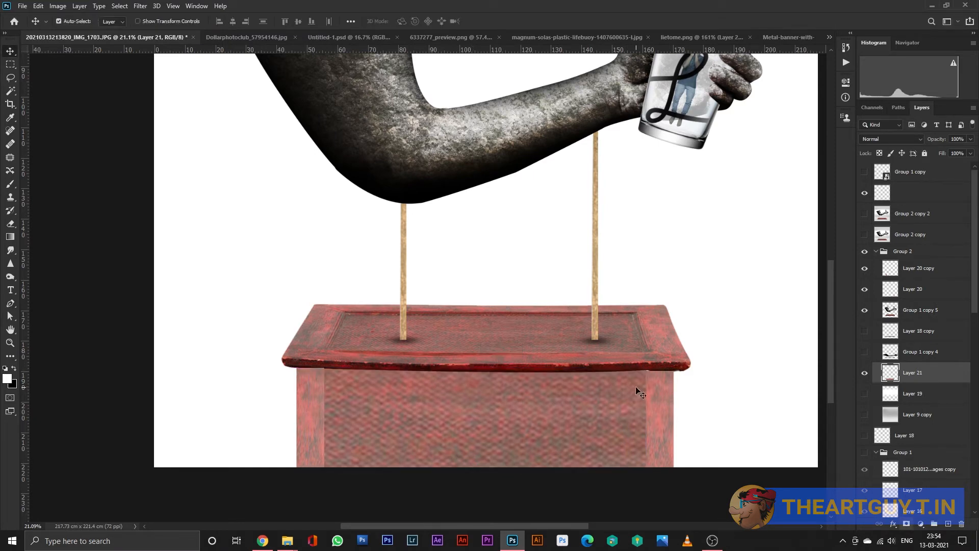
pyautogui.hotkey('ctrl', 't')
pyautogui.press('Return')
pyautogui.scroll(-2, 643, 420)
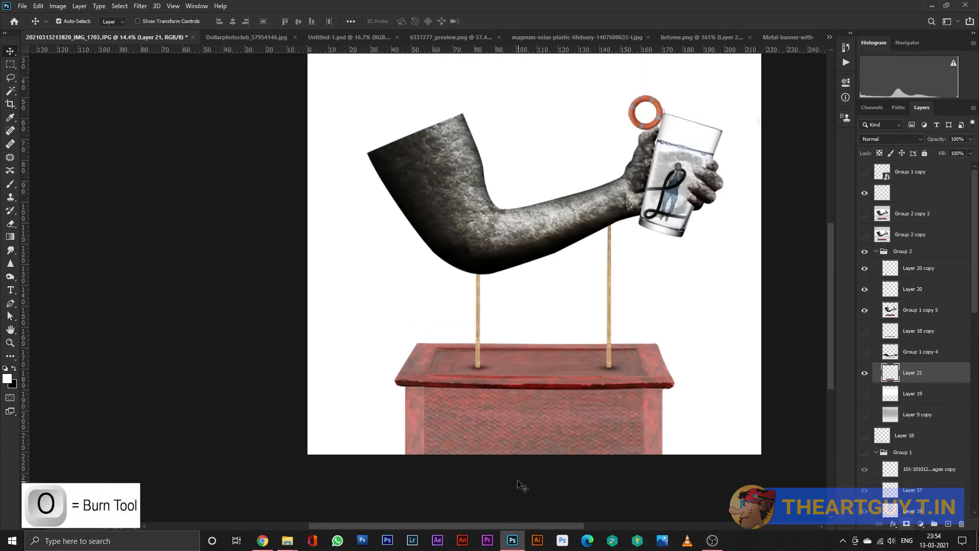
pyautogui.click(9, 277)
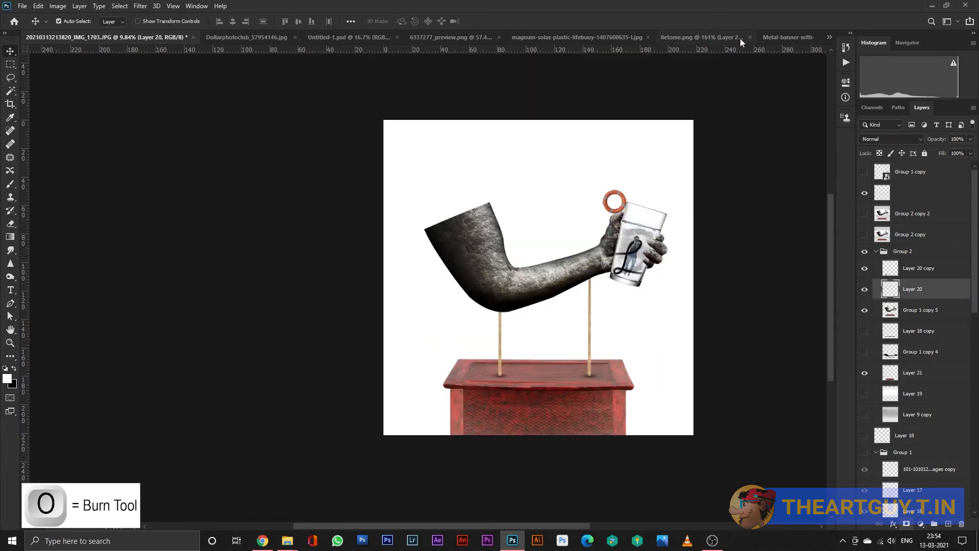
# Bring the metal plate from the Metal-banner document into the composite, enlarge it and centre it on the front panel.
pyautogui.click(783, 35)
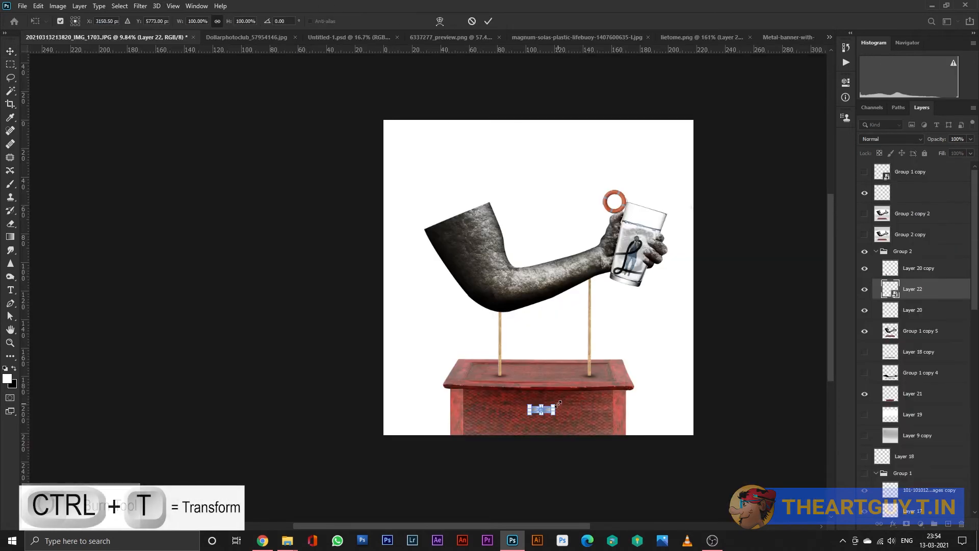
pyautogui.moveTo(587, 399); pyautogui.dragTo(491, 406)
pyautogui.press('Return')
pyautogui.hotkey('ctrl', 't')
pyautogui.press('Return')
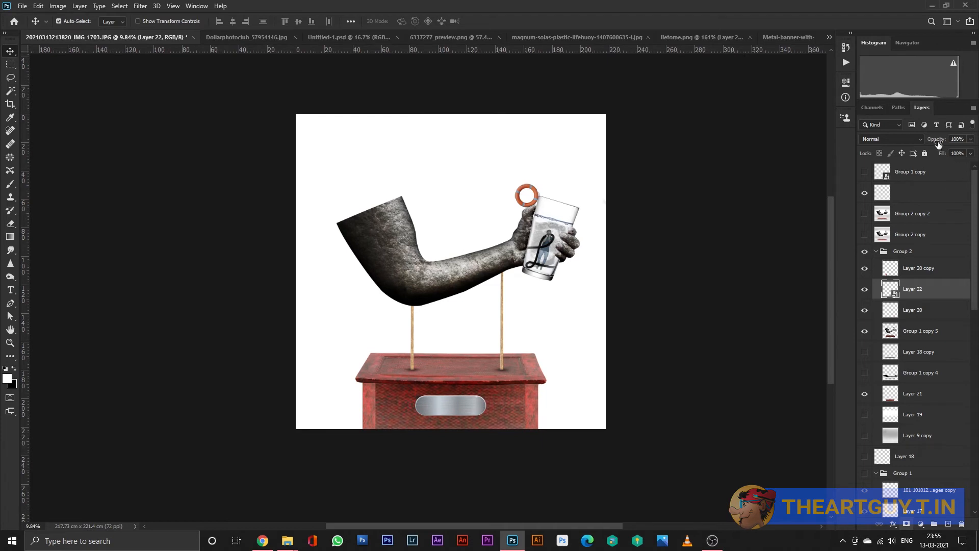
# Set the metal plate layer's opacity to 100% and darken it with Levels at a midtone value of 0.39.
pyautogui.write('100')
pyautogui.press('Return')
pyautogui.hotkey('ctrl', 'l')
pyautogui.moveTo(458, 219); pyautogui.dragTo(491, 218)
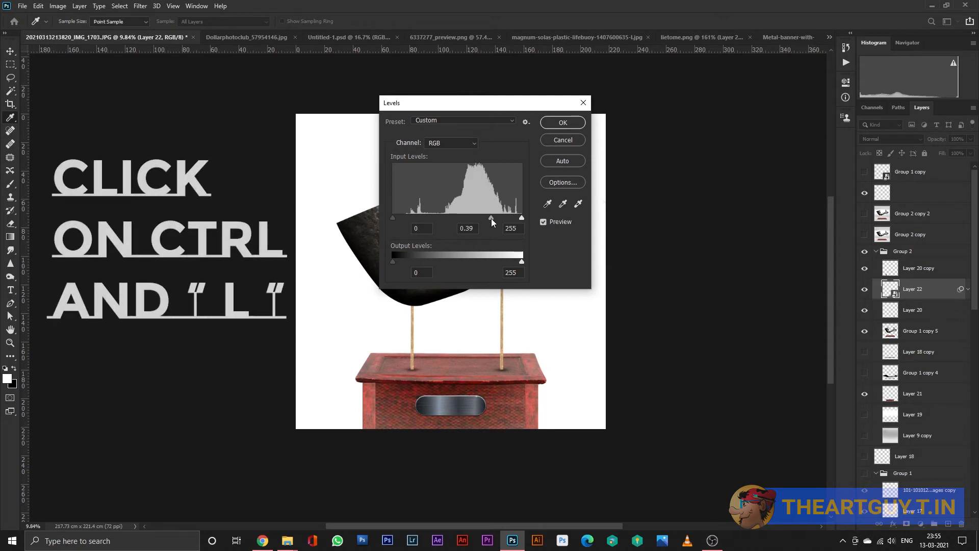
pyautogui.press('Return')
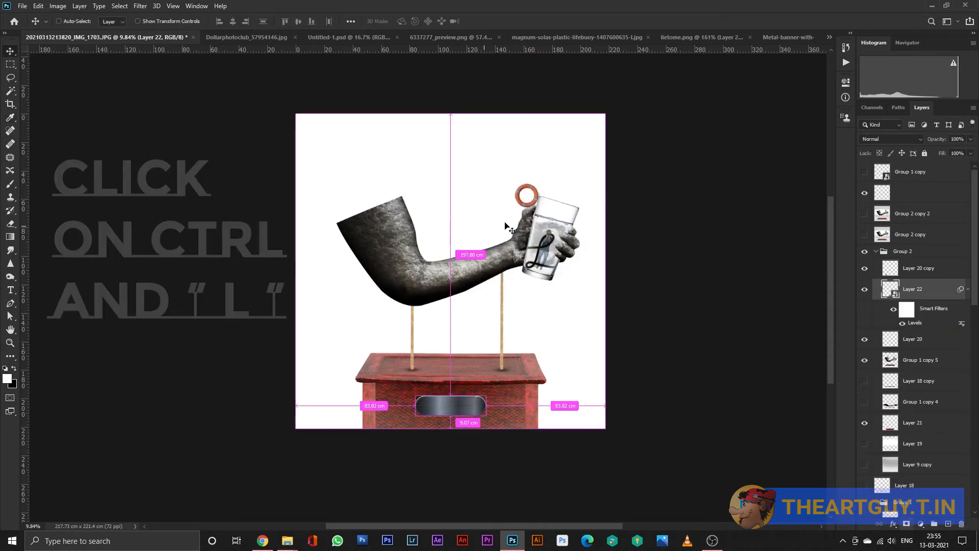
# Tint the metal plate gold with Color Balance midtones of +85, 0, -84.
pyautogui.hotkey('ctrl', 'b')
pyautogui.moveTo(678, 184); pyautogui.dragTo(648, 183)
pyautogui.moveTo(690, 159); pyautogui.dragTo(731, 157)
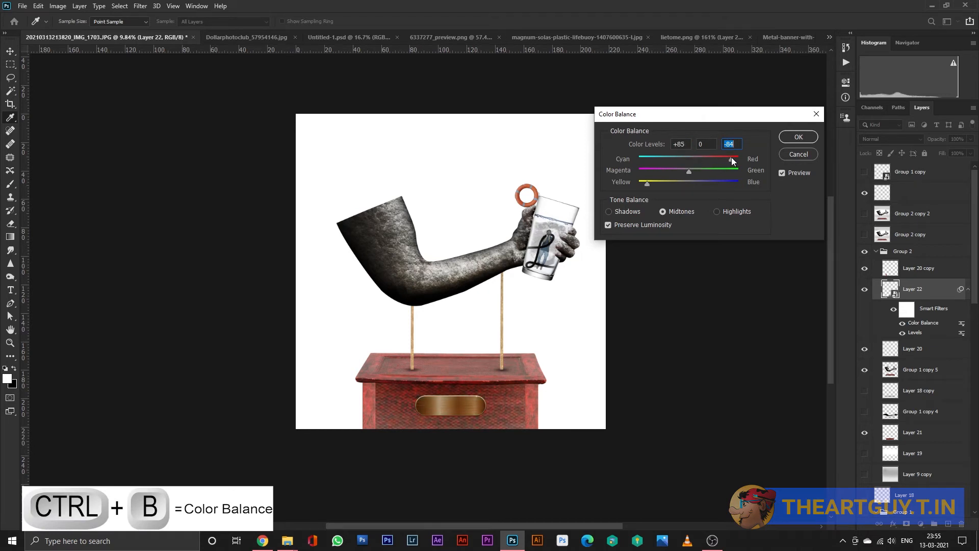
pyautogui.press('Return')
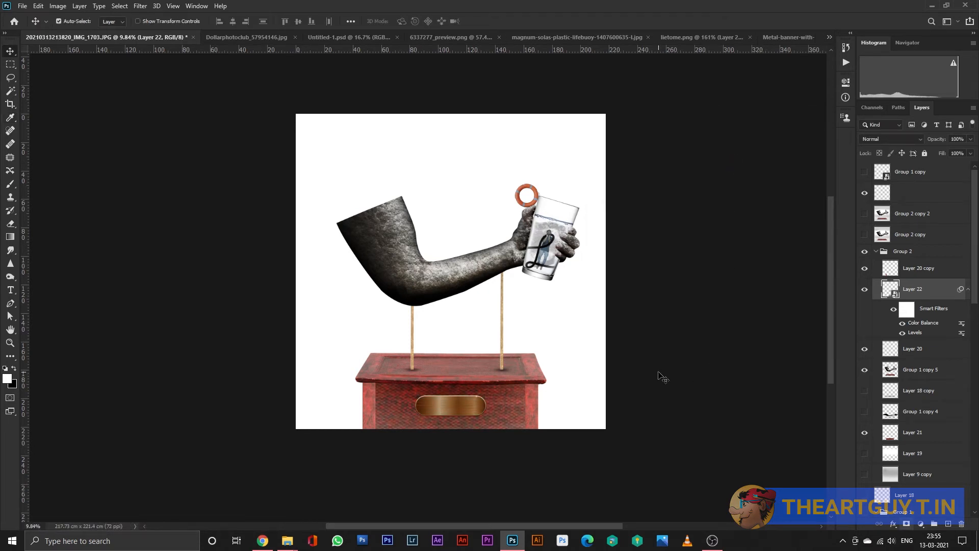
# Add a black drop shadow to the metal plate with 95% opacity, 13% spread and 59 px size.
pyautogui.click(893, 524)
pyautogui.click(908, 518)
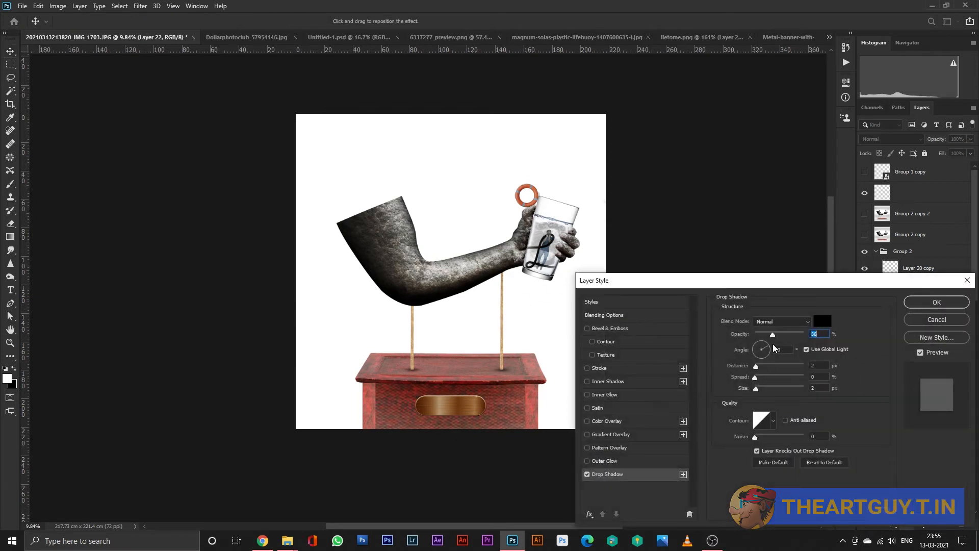
pyautogui.moveTo(787, 336); pyautogui.dragTo(799, 343)
pyautogui.moveTo(756, 388); pyautogui.dragTo(770, 390)
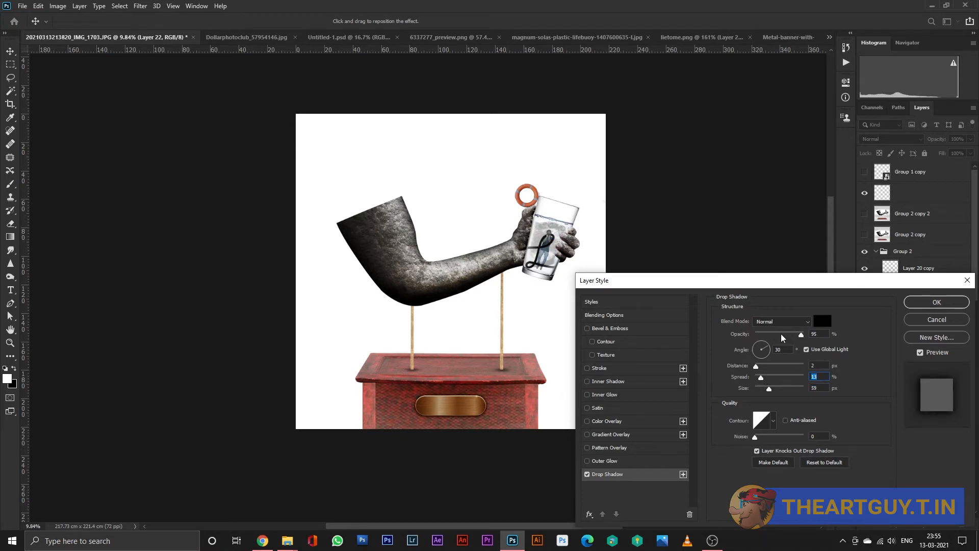
pyautogui.press('Return')
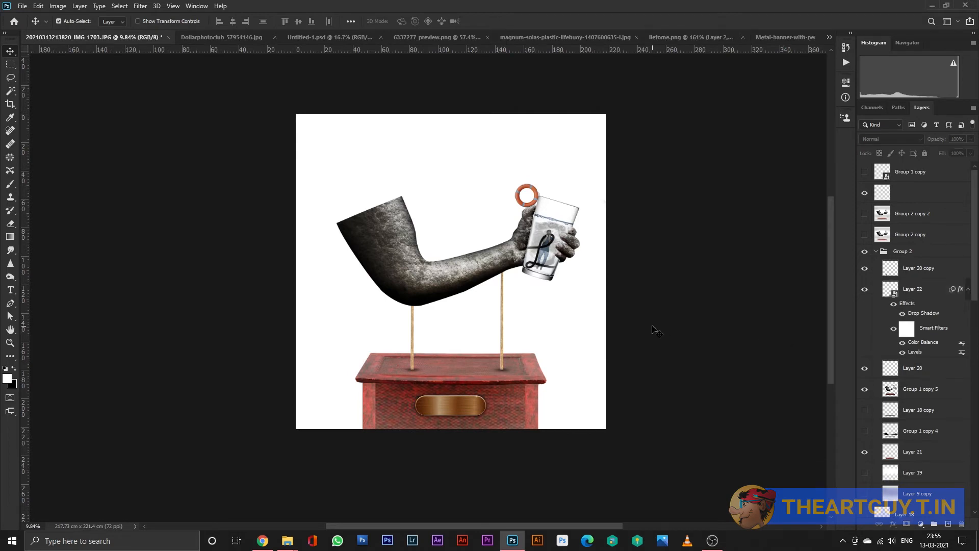
# Darken the base's top surface on Group 1 copy 5 with the Burn tool in the Shadows range, reducing the brush size.
pyautogui.scroll(-2, 652, 331)
pyautogui.moveTo(663, 324); pyautogui.dragTo(628, 350)
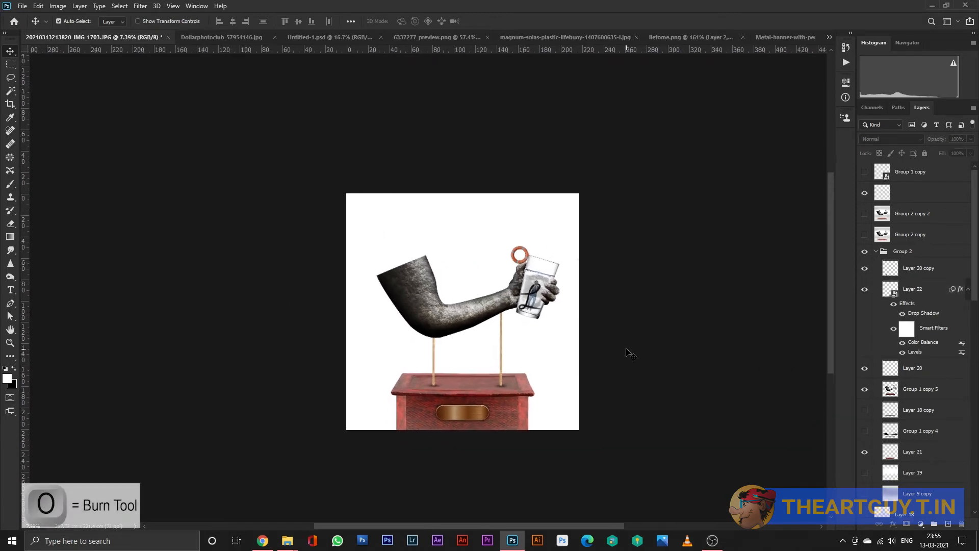
pyautogui.scroll(2, 504, 385)
pyautogui.click(501, 384)
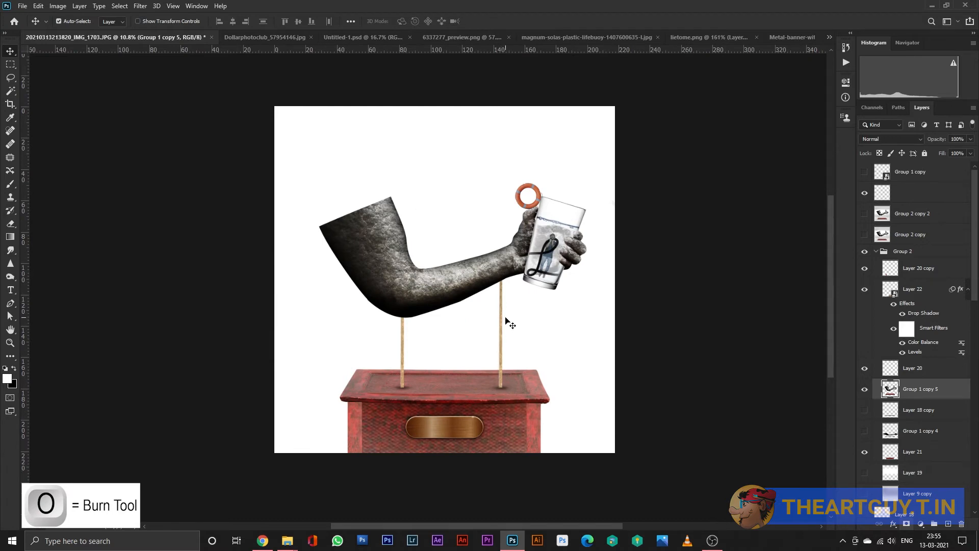
pyautogui.click(9, 280)
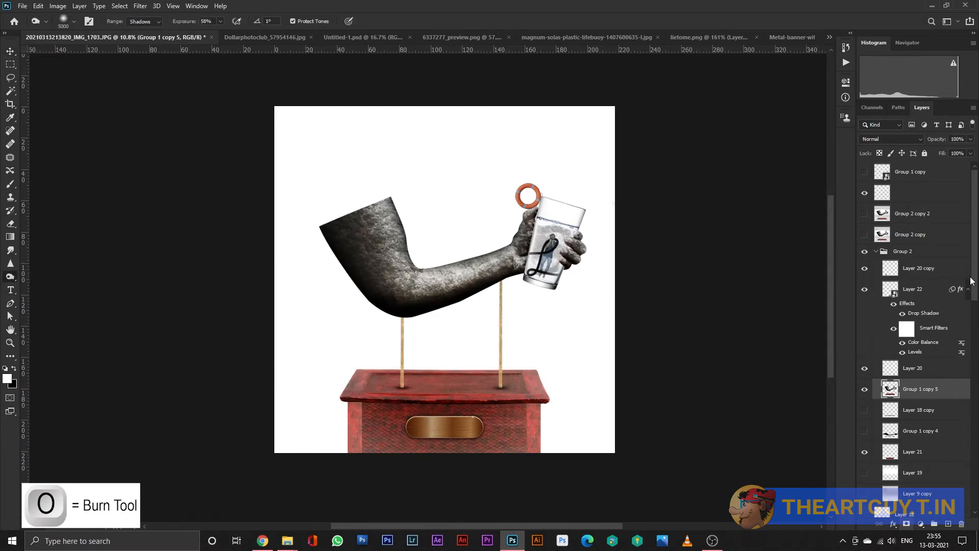
pyautogui.press('[')
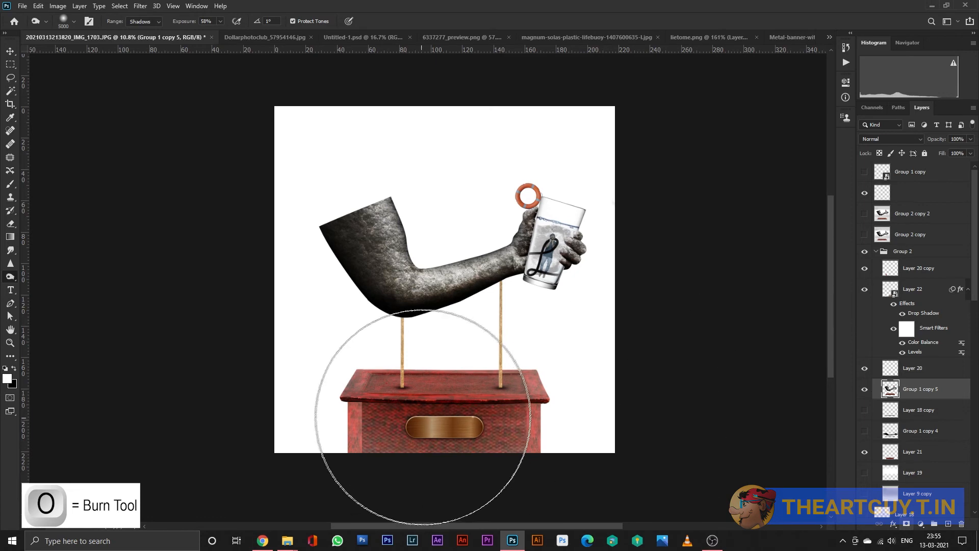
pyautogui.press('[')
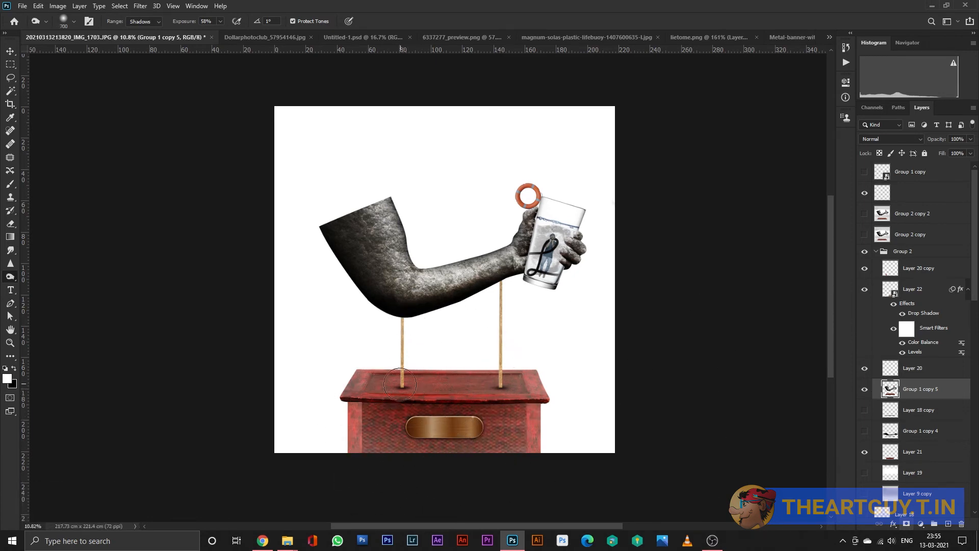
pyautogui.keyDown('alt'); pyautogui.scroll(1, 404, 388); pyautogui.keyUp('alt')
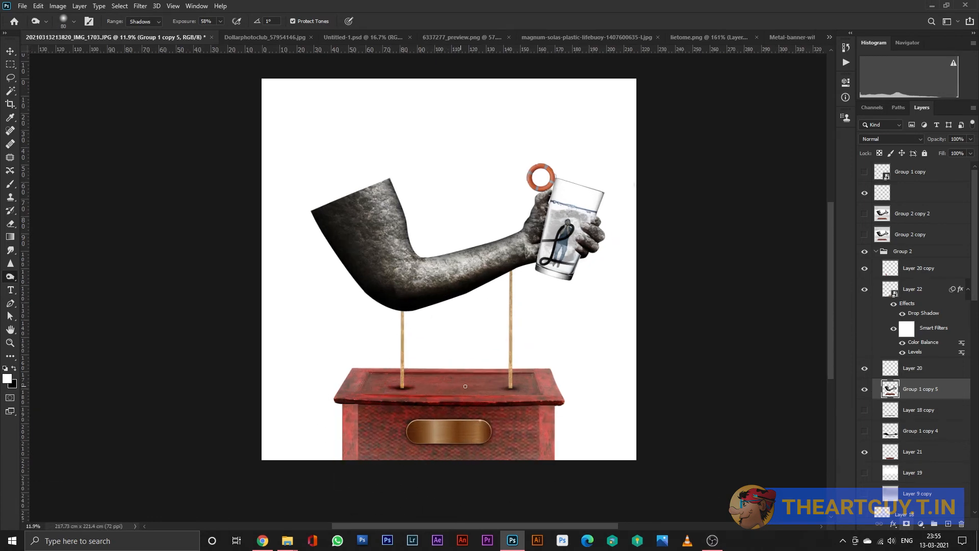
# Create a new layer at the top of Group 2 and flatten the brush tip into a wide horizontal ellipse.
pyautogui.hotkey('ctrl', 'shift', 'n')
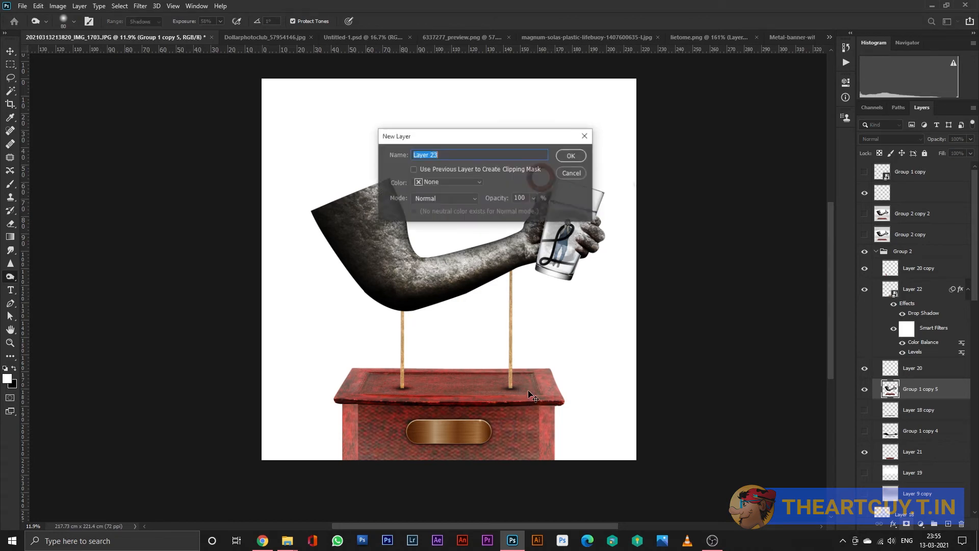
pyautogui.press('Return')
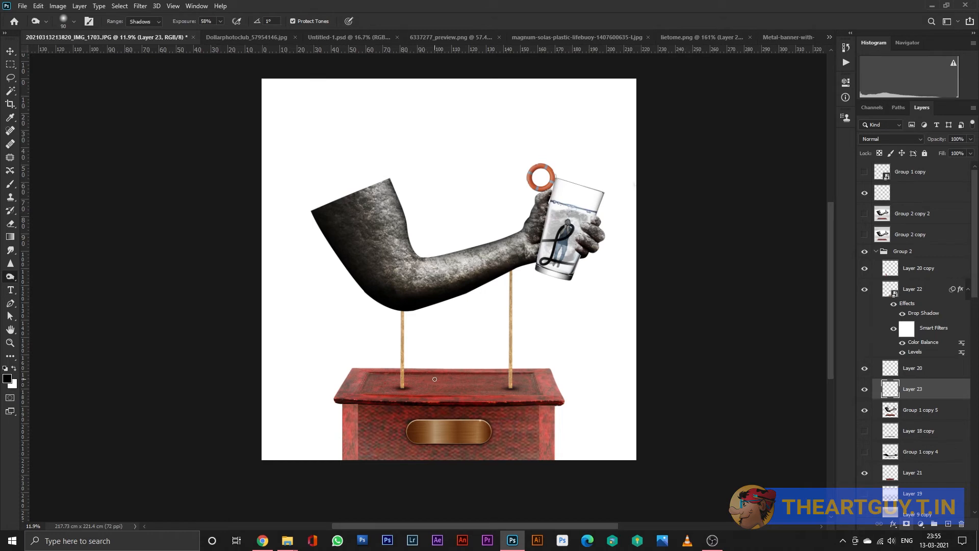
pyautogui.press(']')
pyautogui.rightClick(450, 323)
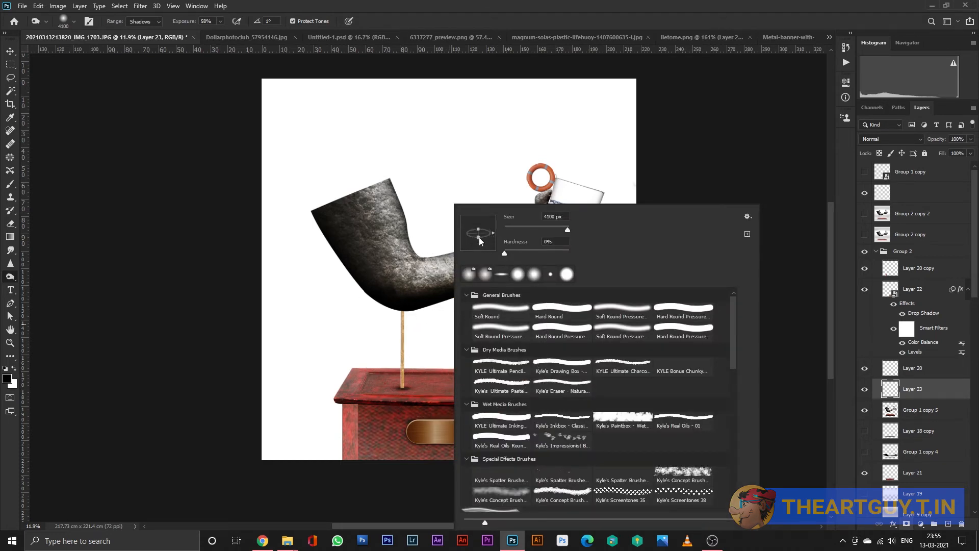
pyautogui.moveTo(480, 237); pyautogui.dragTo(479, 236)
pyautogui.click(436, 393)
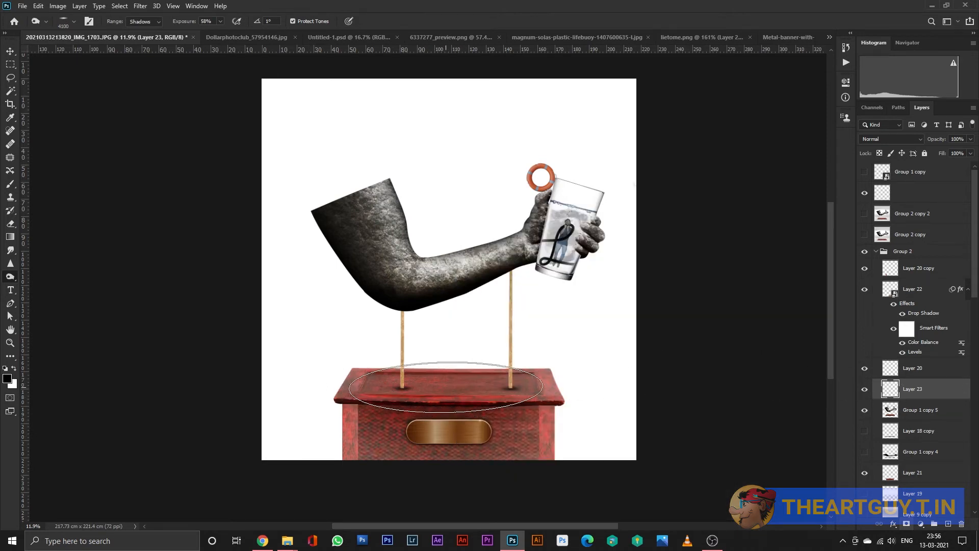
pyautogui.moveTo(920, 393)
pyautogui.mouseDown()
pyautogui.moveTo(926, 277)
pyautogui.moveTo(915, 268)
pyautogui.mouseUp()
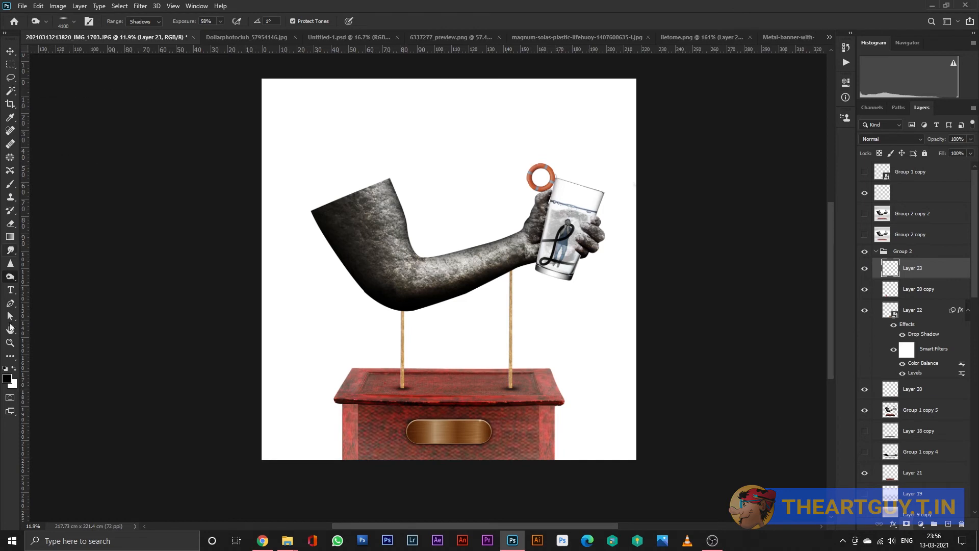
# Paint a soft black elliptical shadow across the cabinet top on Layer 23 and place that layer directly below Layer 20.
pyautogui.press('b')
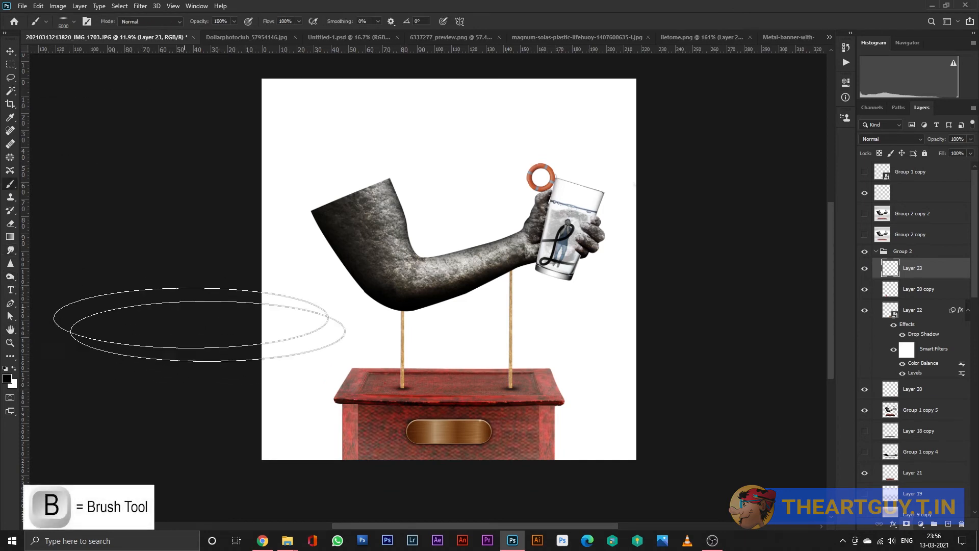
pyautogui.press('[')
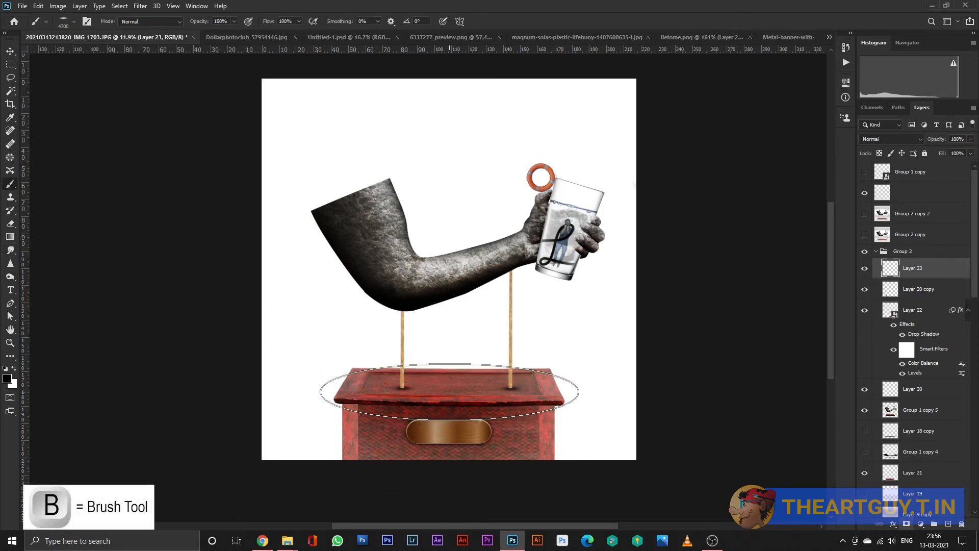
pyautogui.click(448, 390)
pyautogui.press('[')
pyautogui.press('[')
pyautogui.press('[')
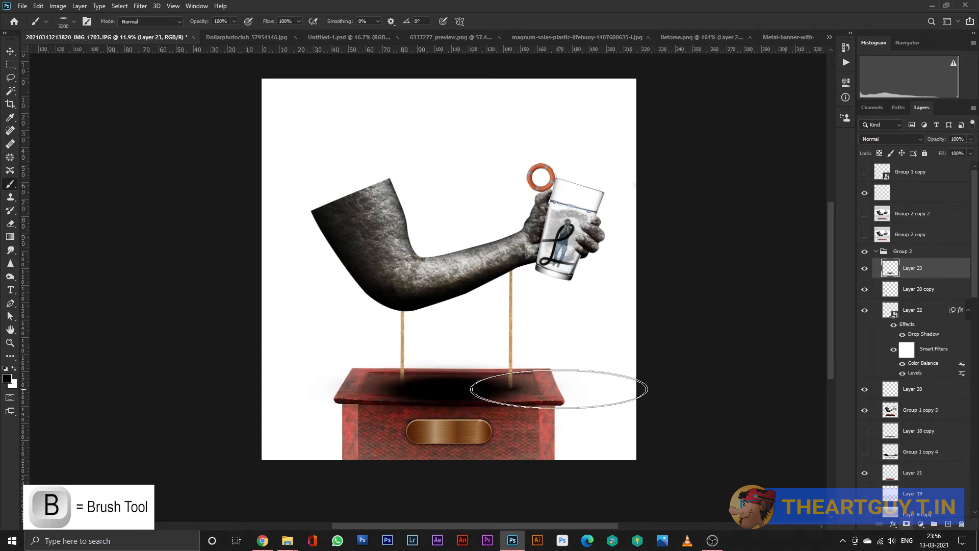
pyautogui.moveTo(921, 277); pyautogui.dragTo(913, 388)
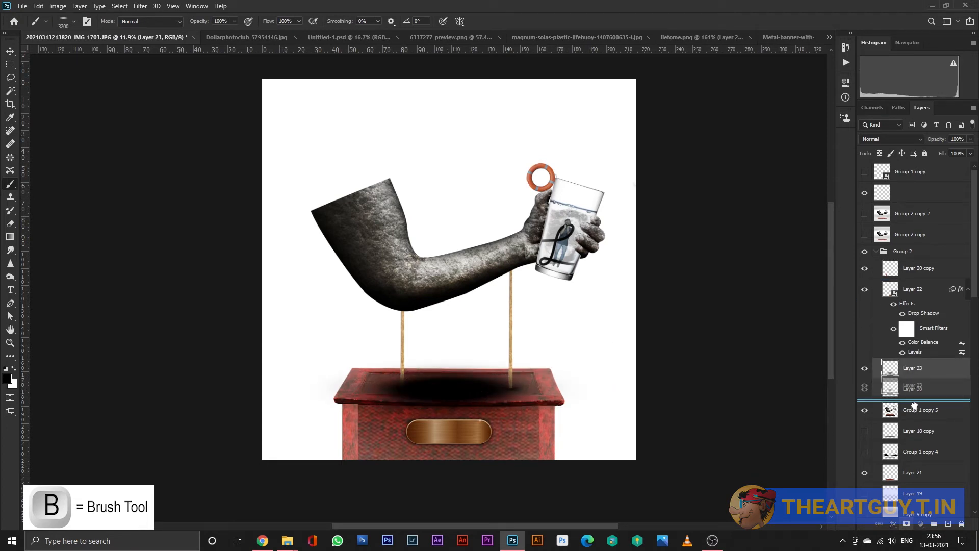
# Flatten the painted shadow on Layer 23 into a thin strip and stretch it wider than the cabinet top.
pyautogui.click(10, 52)
pyautogui.hotkey('ctrl', 't')
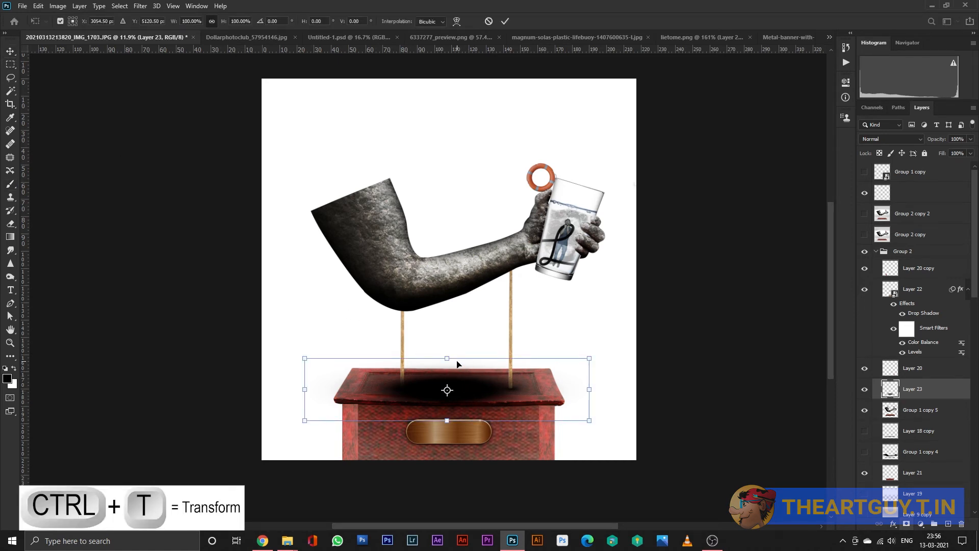
pyautogui.moveTo(453, 359); pyautogui.dragTo(455, 386)
pyautogui.moveTo(447, 420); pyautogui.dragTo(449, 396)
pyautogui.moveTo(595, 391); pyautogui.dragTo(623, 393)
pyautogui.moveTo(305, 391); pyautogui.dragTo(259, 395)
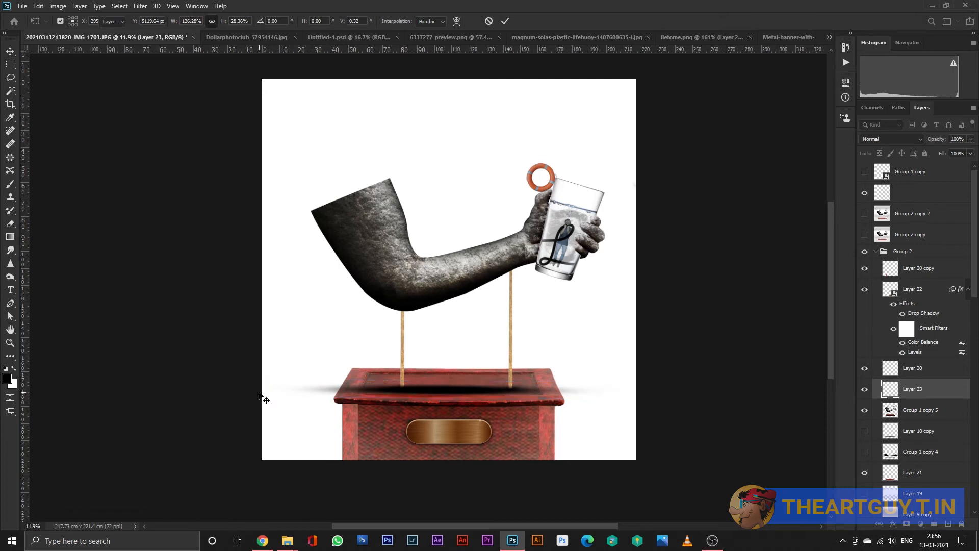
pyautogui.press('Return')
# Reduce the shadow layer's opacity to 60% and erase the shadow ends that spill beyond the cabinet top.
pyautogui.moveTo(930, 144); pyautogui.dragTo(918, 145)
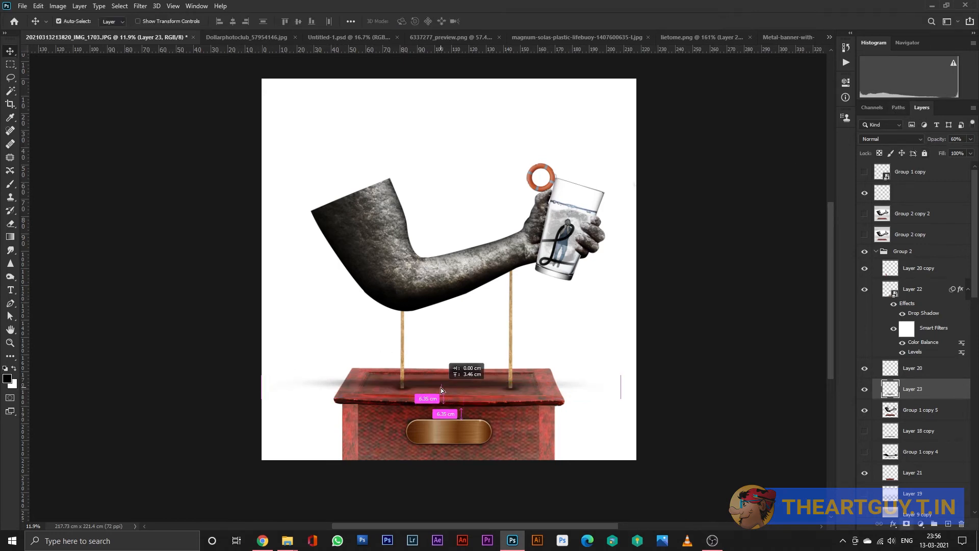
pyautogui.press('e')
pyautogui.moveTo(598, 369); pyautogui.dragTo(639, 415)
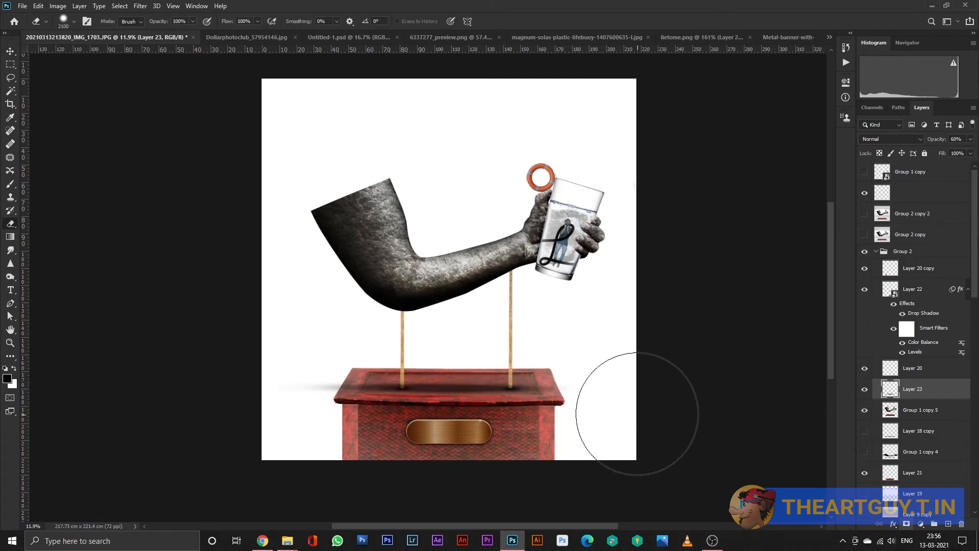
pyautogui.moveTo(277, 385); pyautogui.dragTo(271, 406)
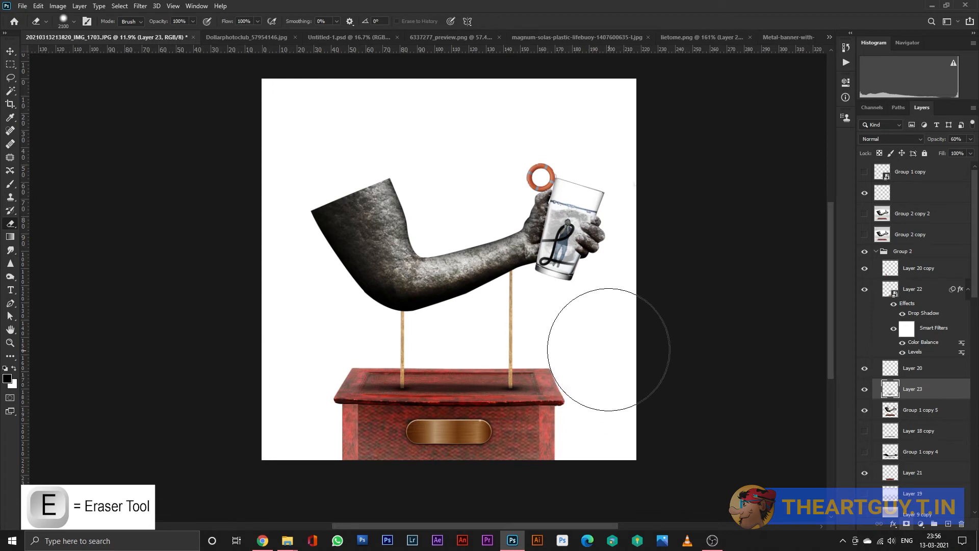
# Place the rock image on top of all layers, enlarge it and rotate it to cover the arm's cut-off upper end.
pyautogui.scroll(-1, 561, 352)
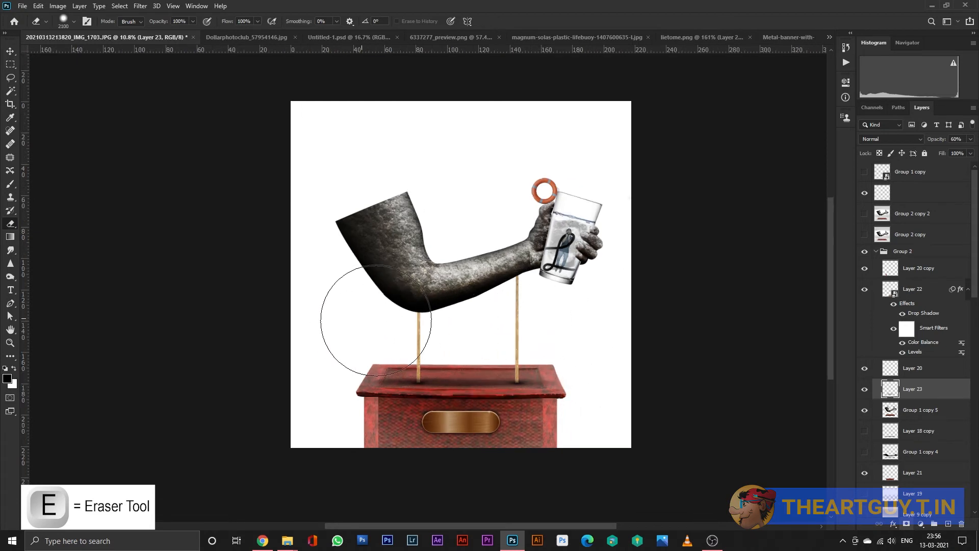
pyautogui.scroll(-1, 631, 310)
pyautogui.moveTo(563, 320); pyautogui.dragTo(557, 334)
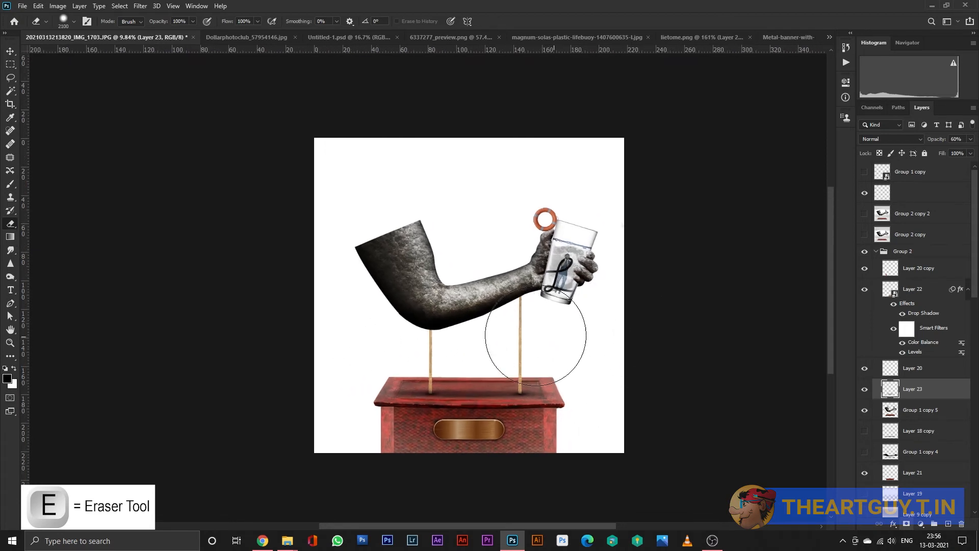
pyautogui.scroll(-1, 658, 304)
pyautogui.moveTo(657, 303); pyautogui.dragTo(617, 330)
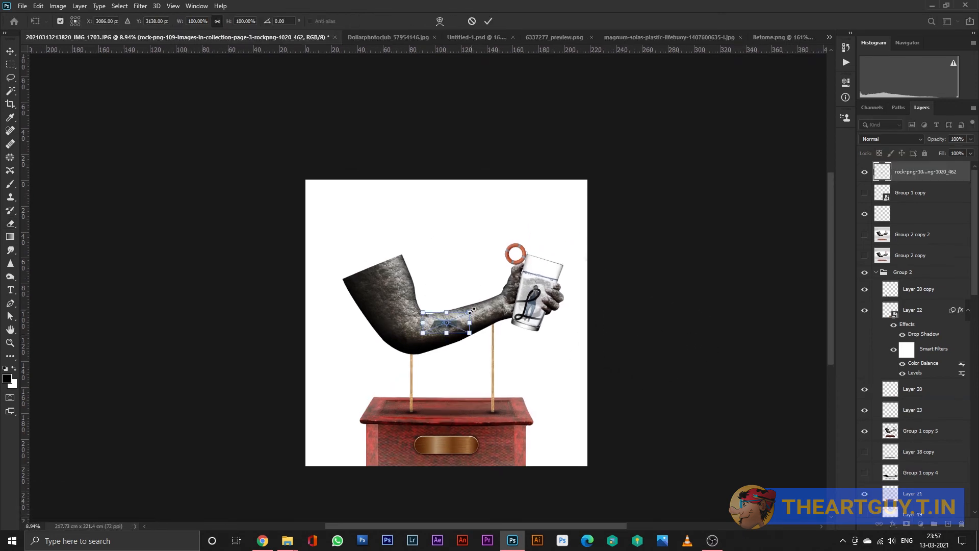
pyautogui.moveTo(472, 310); pyautogui.dragTo(506, 280)
pyautogui.scroll(4, 452, 308)
pyautogui.moveTo(475, 340); pyautogui.dragTo(374, 239)
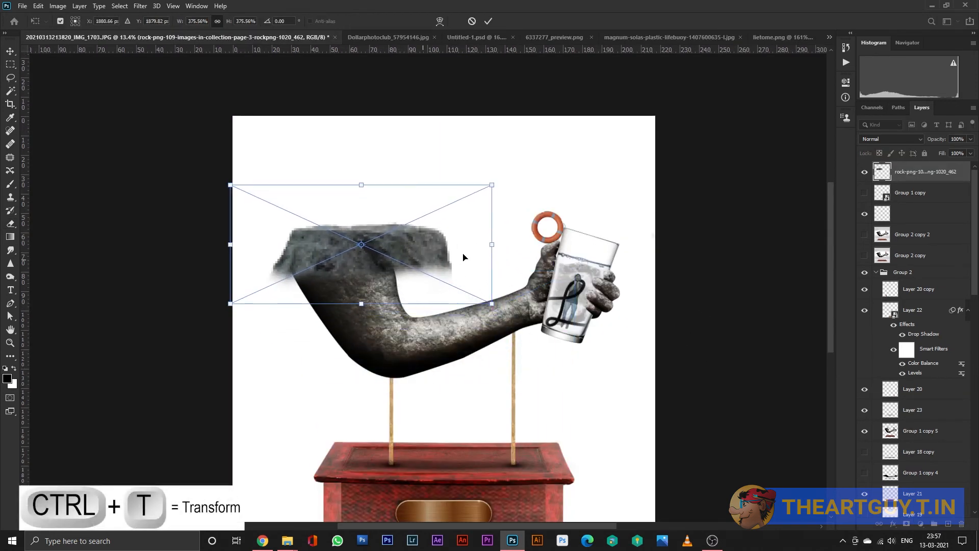
pyautogui.moveTo(494, 250); pyautogui.dragTo(455, 229)
pyautogui.scroll(4, 454, 243)
pyautogui.moveTo(416, 258); pyautogui.dragTo(345, 233)
pyautogui.moveTo(203, 272); pyautogui.dragTo(173, 284)
# Warp the rock image so its edges follow the outline of the arm's upper end.
pyautogui.rightClick(304, 252)
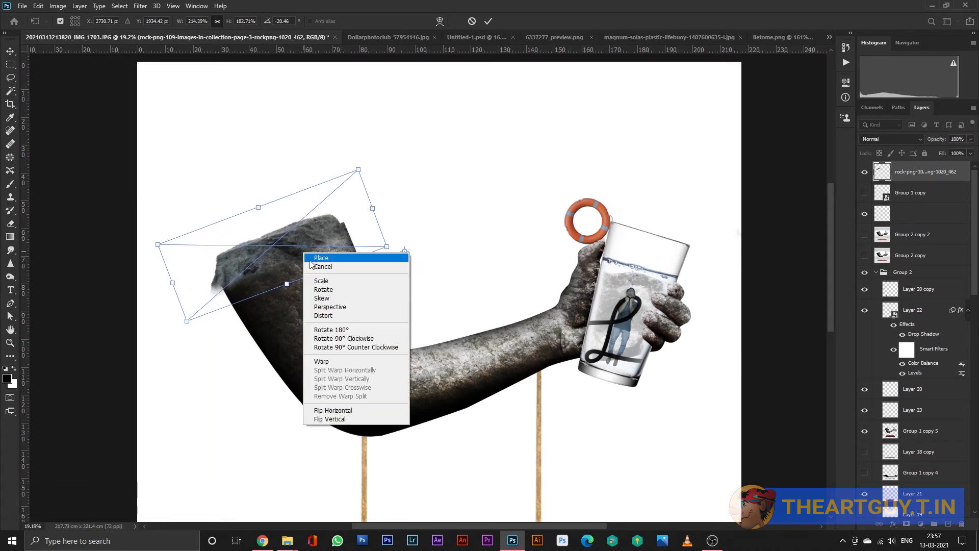
pyautogui.click(322, 361)
pyautogui.moveTo(188, 323); pyautogui.dragTo(254, 322)
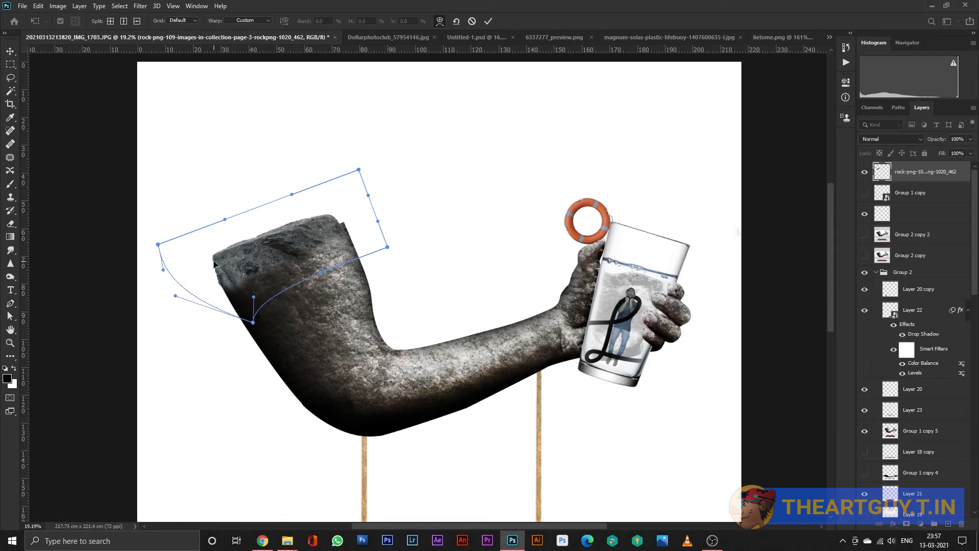
pyautogui.moveTo(339, 231); pyautogui.dragTo(334, 212)
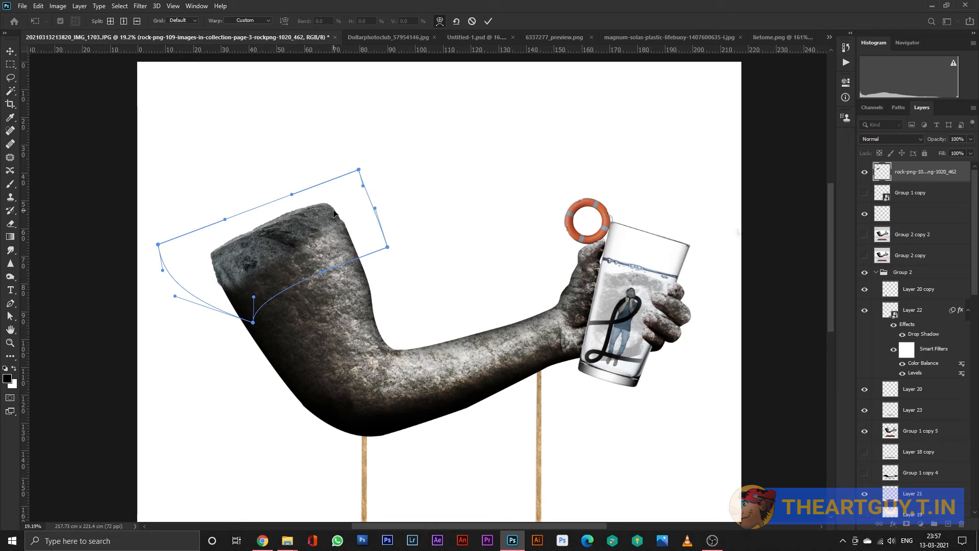
pyautogui.moveTo(170, 297); pyautogui.dragTo(180, 294)
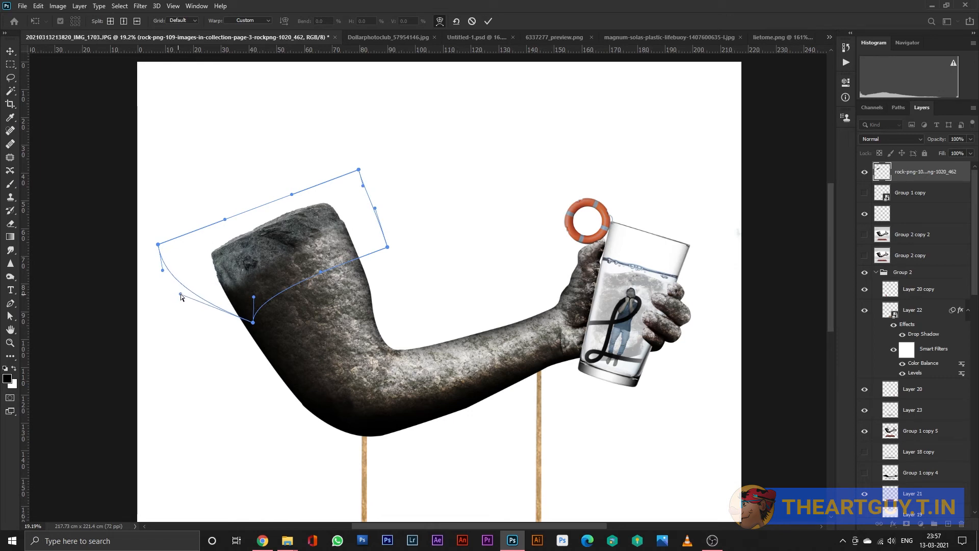
pyautogui.moveTo(159, 248); pyautogui.dragTo(148, 251)
pyautogui.press('Return')
# Rasterize the rock smart object layer so it can be edited directly.
pyautogui.press('e')
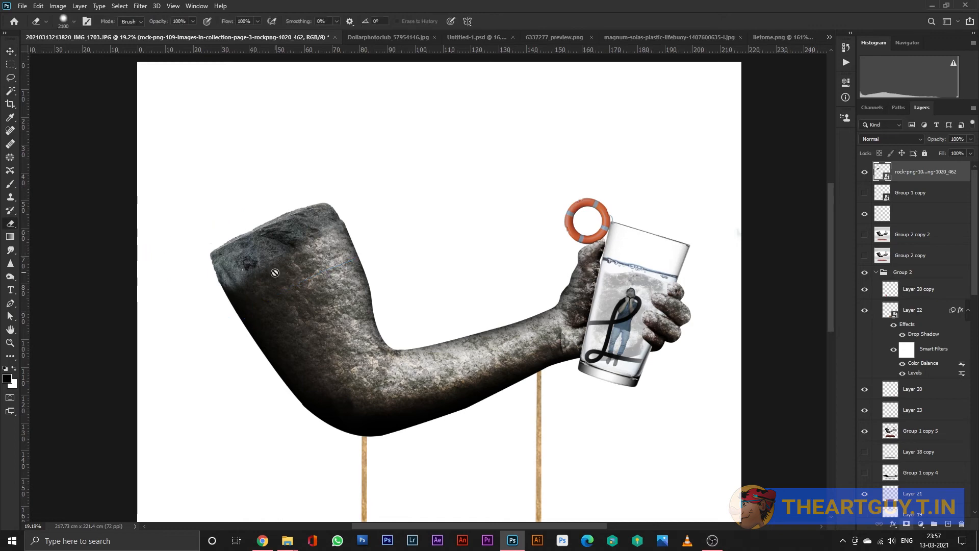
pyautogui.scroll(-2, 329, 275)
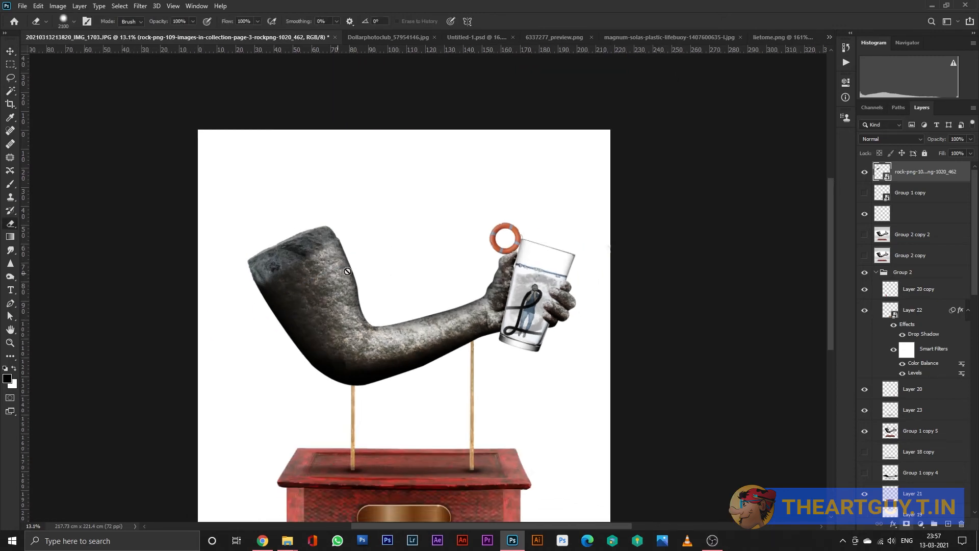
pyautogui.rightClick(939, 179)
pyautogui.click(829, 276)
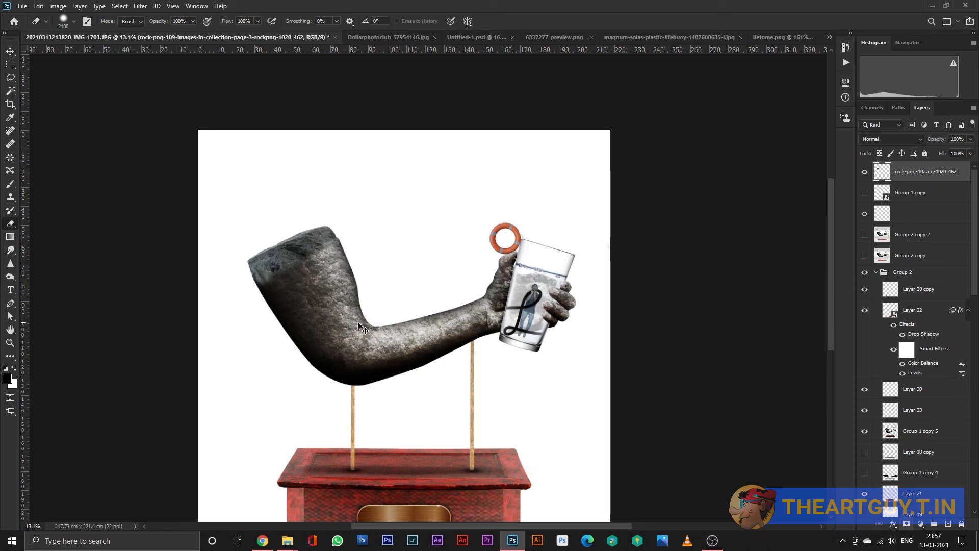
# Match the rock's tone to the stone arm with two successive Levels adjustments.
pyautogui.hotkey('ctrl', 'l')
pyautogui.moveTo(661, 216); pyautogui.dragTo(735, 218)
pyautogui.press('Return')
pyautogui.press('e')
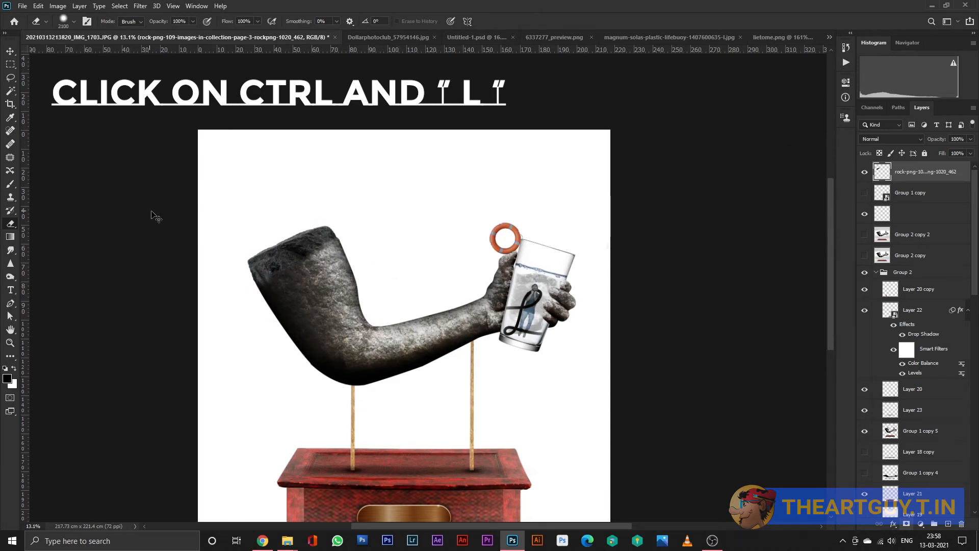
pyautogui.hotkey('ctrl', 'l')
pyautogui.moveTo(657, 216); pyautogui.dragTo(570, 223)
pyautogui.moveTo(725, 215)
pyautogui.mouseDown()
pyautogui.moveTo(699, 217)
pyautogui.moveTo(727, 216)
pyautogui.mouseUp()
pyautogui.press('Return')
# Burn the rock's lower edge in the Shadows range, then select the Dodge tool.
pyautogui.press('o')
pyautogui.moveTo(260, 313)
pyautogui.mouseDown()
pyautogui.moveTo(258, 267)
pyautogui.moveTo(252, 314)
pyautogui.moveTo(249, 277)
pyautogui.moveTo(235, 258)
pyautogui.moveTo(163, 310)
pyautogui.mouseUp()
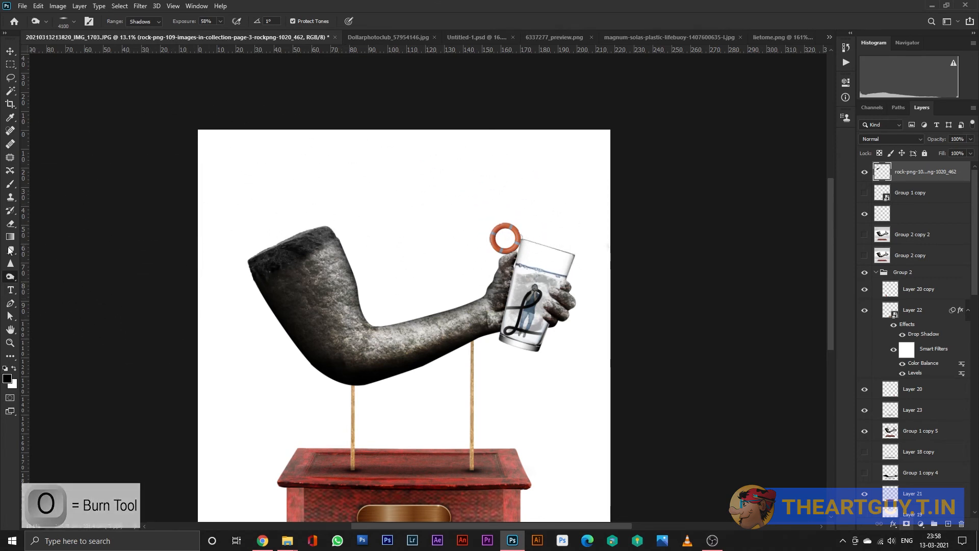
pyautogui.rightClick(10, 276)
pyautogui.click(55, 278)
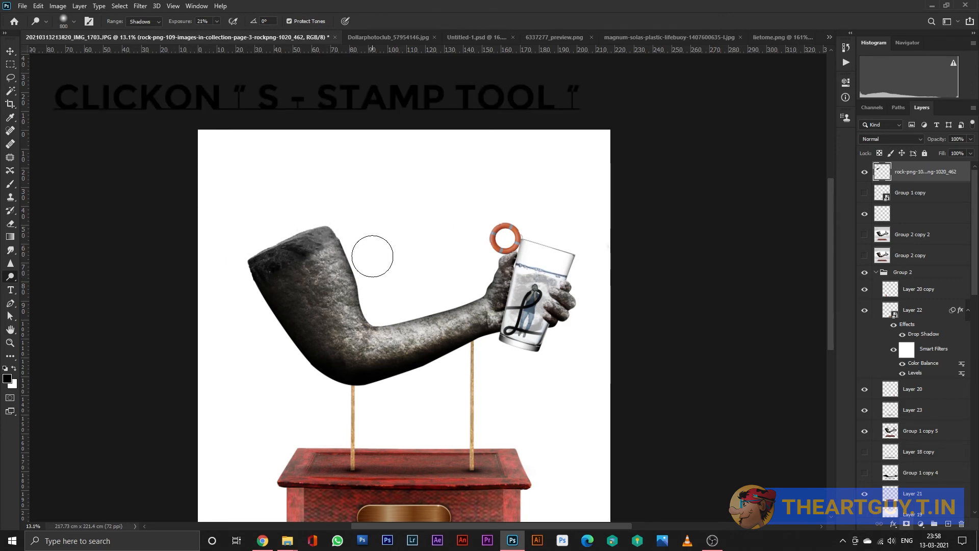
# Clone arm texture on Group 1 copy 5 over the seam and notch where the rock meets the arm's edge.
pyautogui.press('s')
pyautogui.scroll(8, 330, 250)
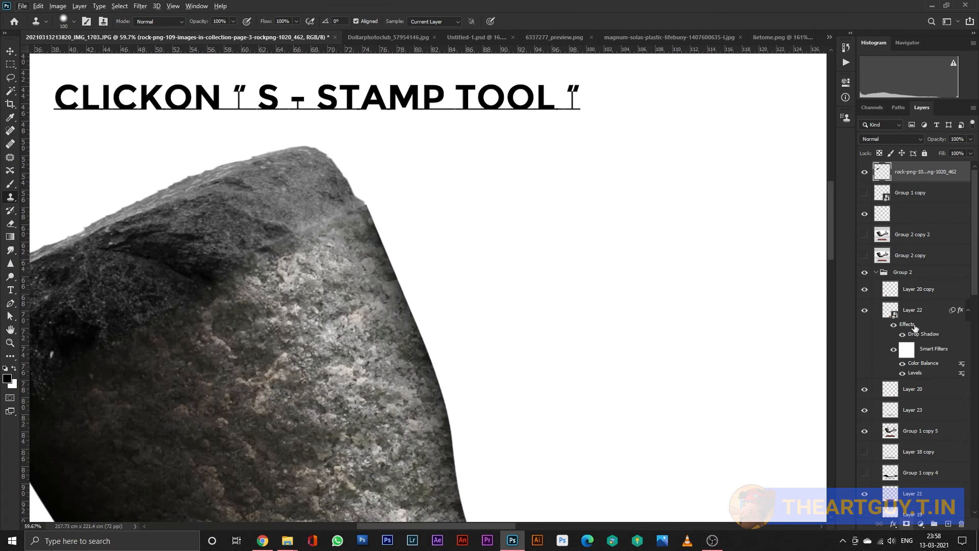
pyautogui.scroll(-3, 914, 357)
pyautogui.click(899, 352)
pyautogui.keyDown('alt'); pyautogui.click(340, 261); pyautogui.keyUp('alt')
pyautogui.moveTo(325, 222); pyautogui.dragTo(290, 235)
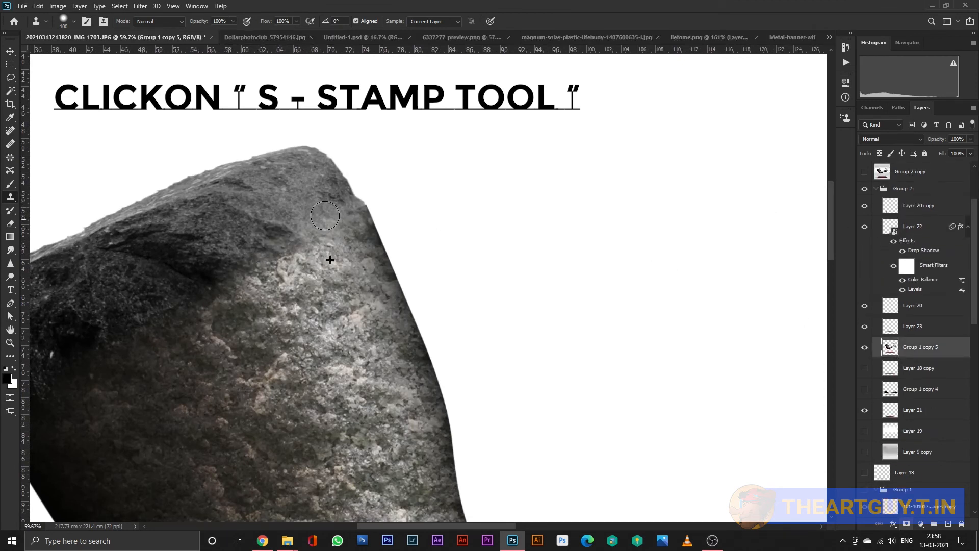
pyautogui.keyDown('alt'); pyautogui.click(339, 230); pyautogui.keyUp('alt')
pyautogui.moveTo(351, 210); pyautogui.dragTo(353, 209)
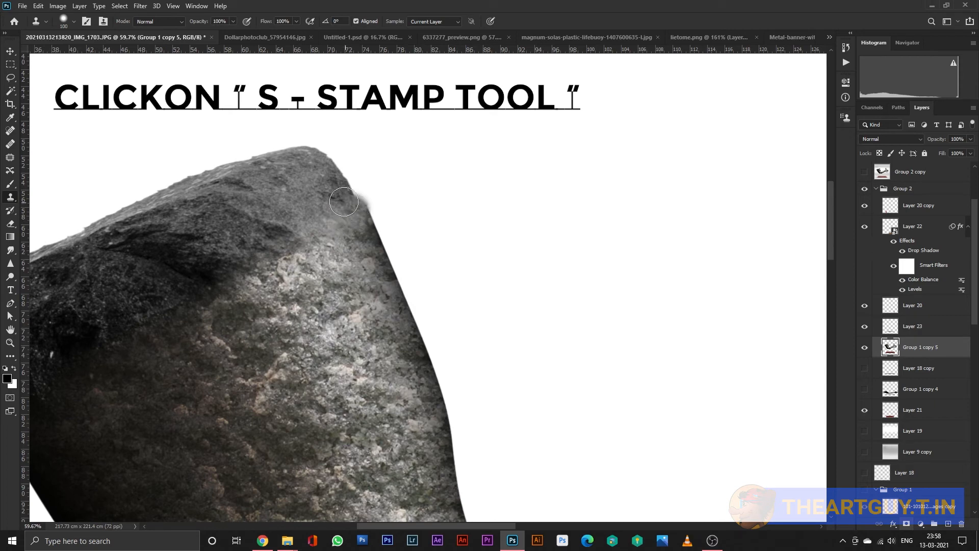
# Erase the cloned excess outside the arm's upper edge on Group 1 copy 5 with a much smaller eraser.
pyautogui.press('e')
pyautogui.press('[')
pyautogui.press('[')
pyautogui.press('[')
pyautogui.press('[')
pyautogui.press('[')
pyautogui.press('[')
pyautogui.press('[')
pyautogui.press('[')
pyautogui.press('[')
pyautogui.press('[')
pyautogui.press('[')
pyautogui.press('[')
pyautogui.press('[')
pyautogui.press('[')
pyautogui.press('[')
pyautogui.press('[')
pyautogui.press('[')
pyautogui.press('[')
pyautogui.press('[')
pyautogui.press('[')
pyautogui.moveTo(357, 189); pyautogui.dragTo(368, 204)
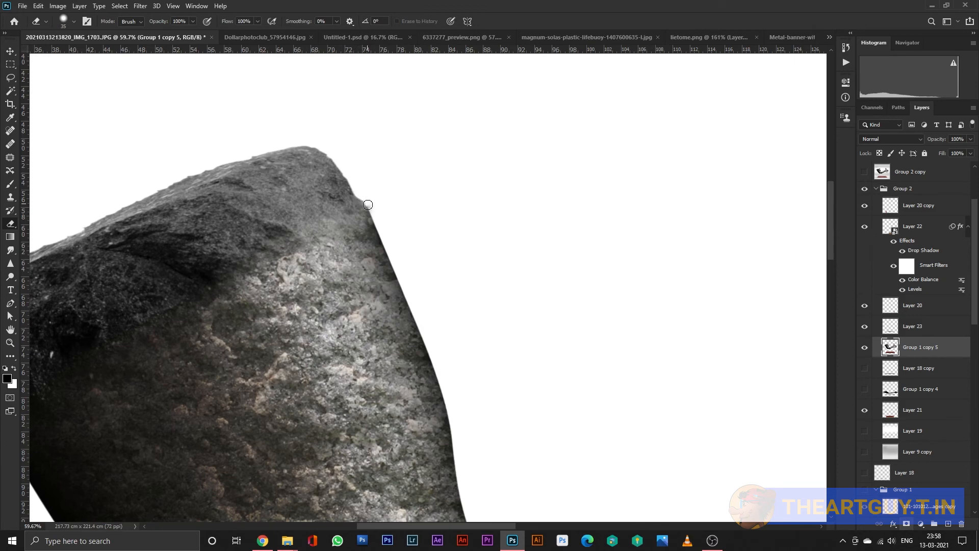
pyautogui.scroll(-10, 384, 214)
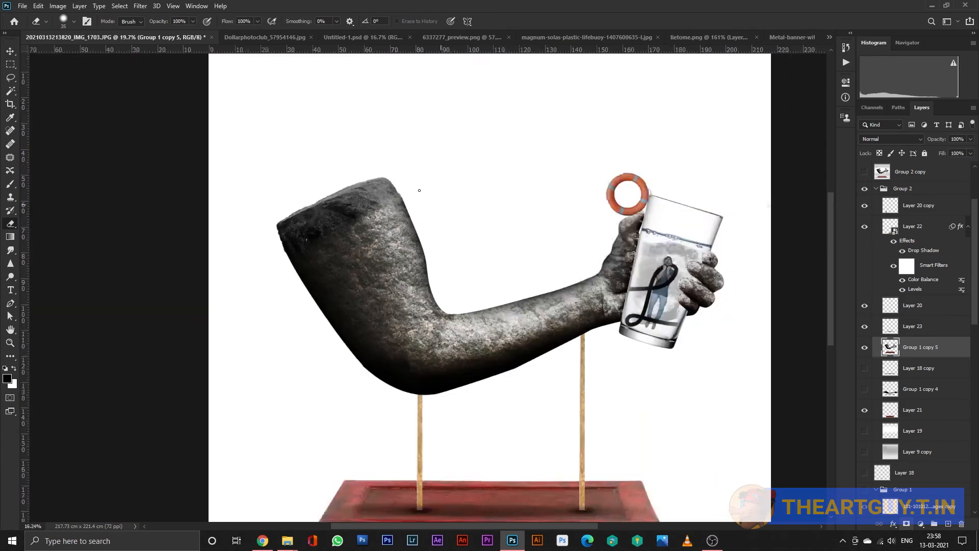
pyautogui.scroll(-2, 388, 193)
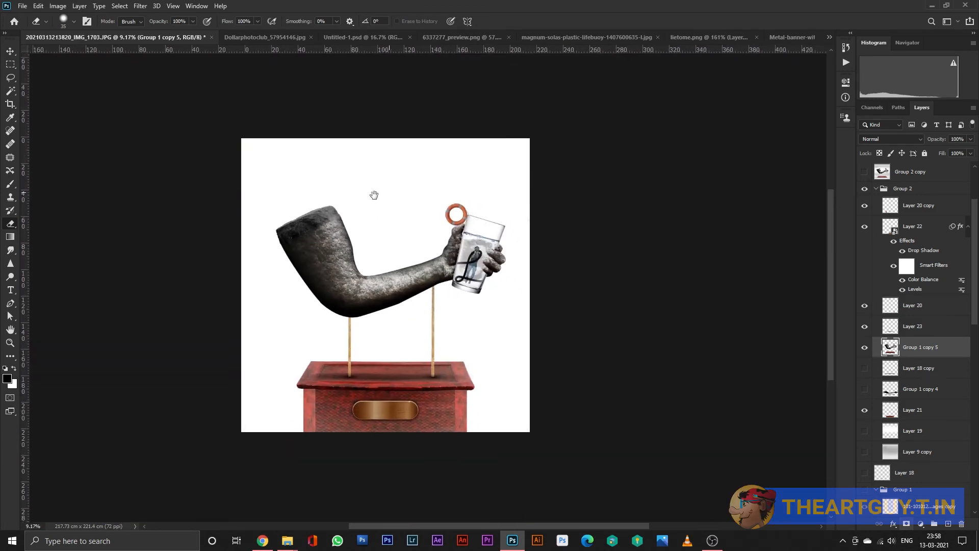
# Create a new layer above Group 1 copy 5 and add the text "truth" above the lifebuoy.
pyautogui.click(5, 53)
pyautogui.moveTo(578, 182); pyautogui.dragTo(613, 192)
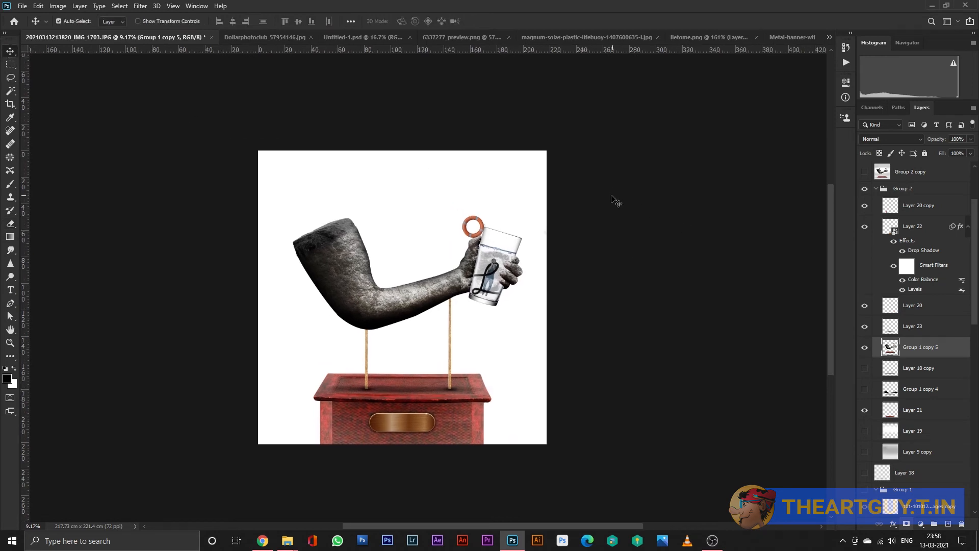
pyautogui.scroll(5, 482, 219)
pyautogui.scroll(3, 447, 183)
pyautogui.press('y')
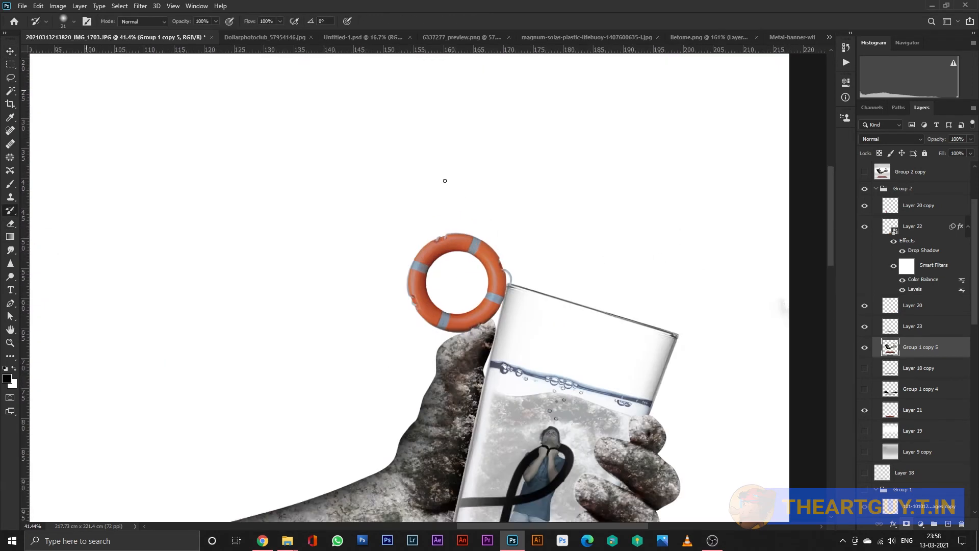
pyautogui.hotkey('ctrl', 'shift', 'n')
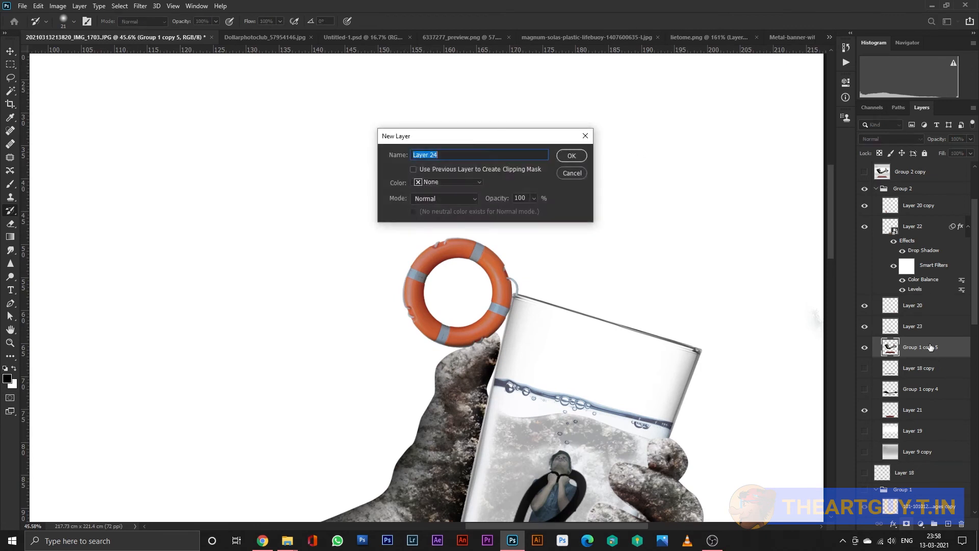
pyautogui.press('Return')
pyautogui.press('t')
pyautogui.click(457, 204)
pyautogui.write('t')
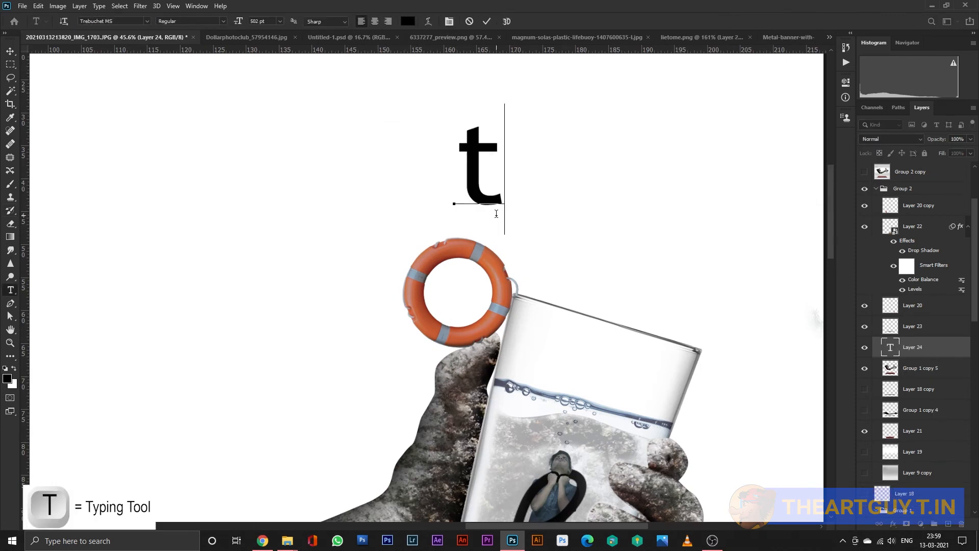
pyautogui.write('ruth')
# Select the whole word "truth" and change its font from Trebuchet MS to the condensed Bebas.
pyautogui.hotkey('ctrl', 'a')
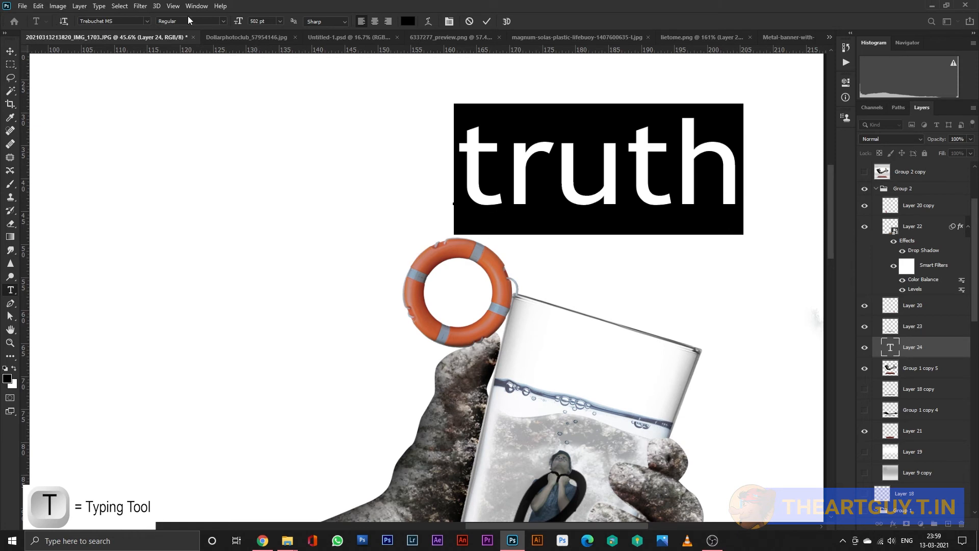
pyautogui.press('Up')
pyautogui.press('Up')
pyautogui.press('Up')
pyautogui.press('Up')
pyautogui.press('Up')
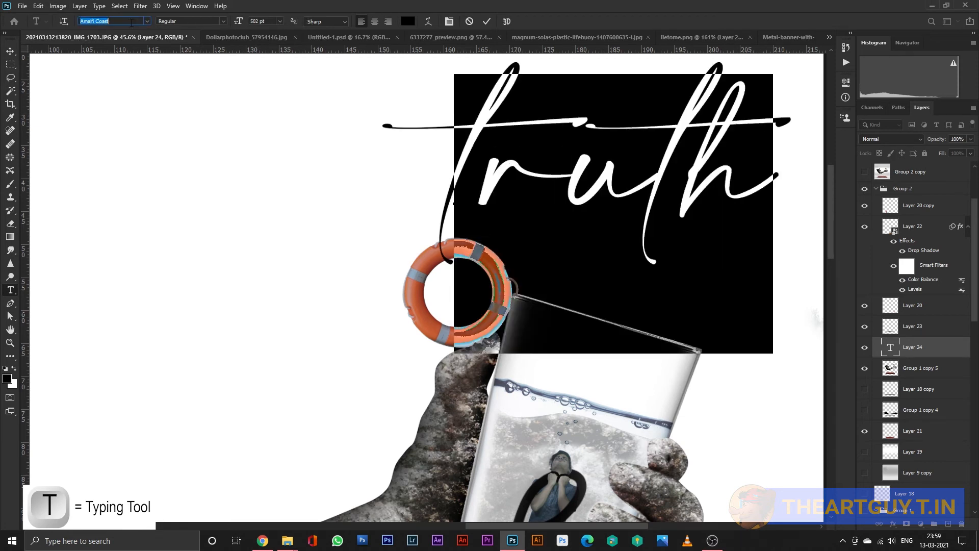
# Scale the "truth" text down to a small word above the lifebuoy and put a rasterized copy on a new layer.
pyautogui.click(10, 51)
pyautogui.hotkey('ctrl', 't')
pyautogui.moveTo(455, 106); pyautogui.dragTo(351, 230)
pyautogui.scroll(2, 580, 176)
pyautogui.hotkey('ctrl', 'z')
pyautogui.press('Return')
pyautogui.hotkey('ctrl', 'shift', 'n')
pyautogui.press('Return')
pyautogui.press('x')
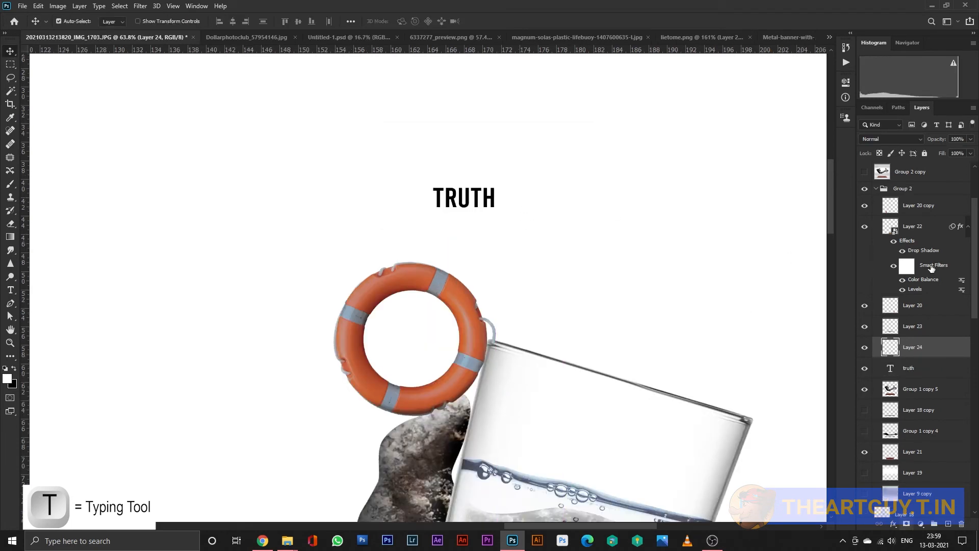
# Move the rasterized TRUTH onto the lifebuoy's upper rim, rotate it to follow the ring, and reduce its opacity to 38%.
pyautogui.moveTo(478, 203); pyautogui.dragTo(410, 284)
pyautogui.scroll(4, 409, 283)
pyautogui.hotkey('ctrl', 't')
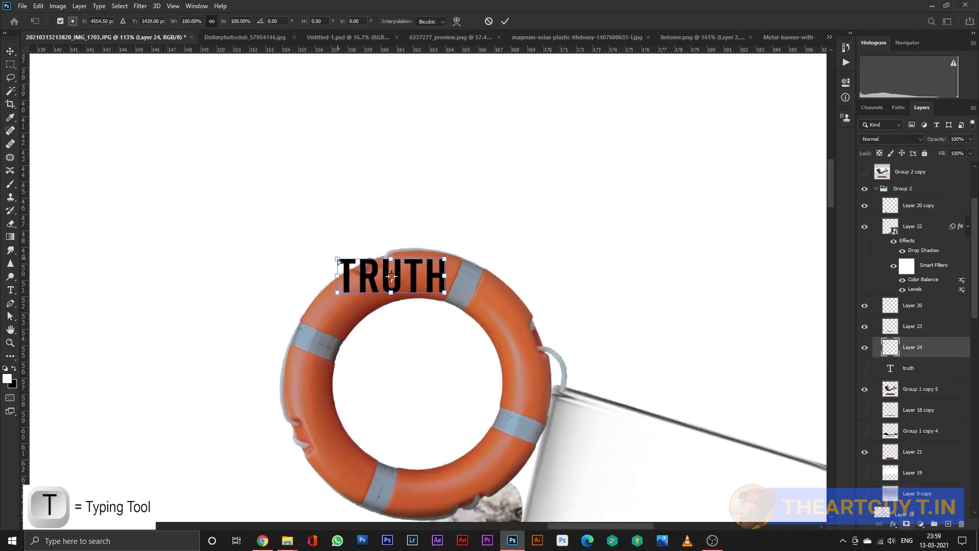
pyautogui.moveTo(338, 259); pyautogui.dragTo(338, 278)
pyautogui.press('Escape')
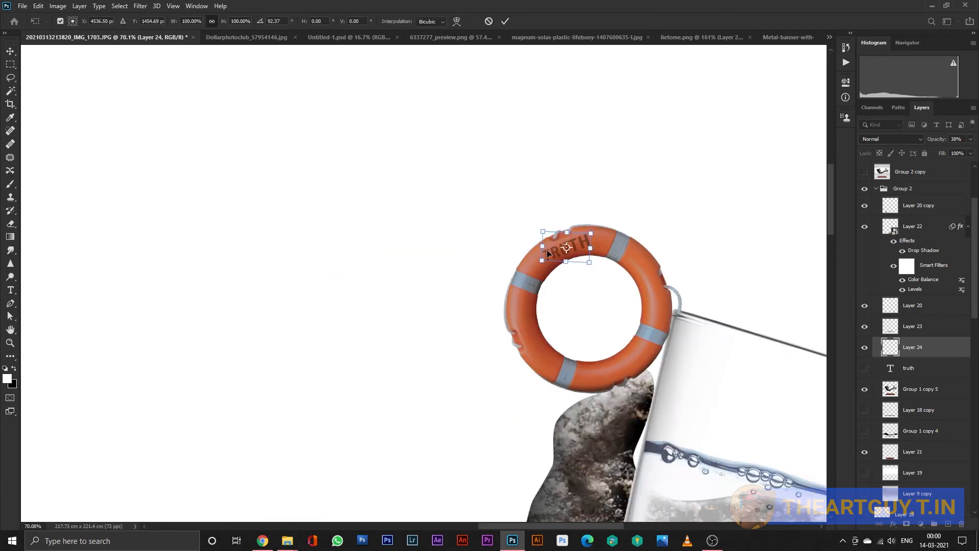
# Warp the word TRUTH so it bends along the curve of the lifebuoy.
pyautogui.rightClick(545, 249)
pyautogui.click(567, 323)
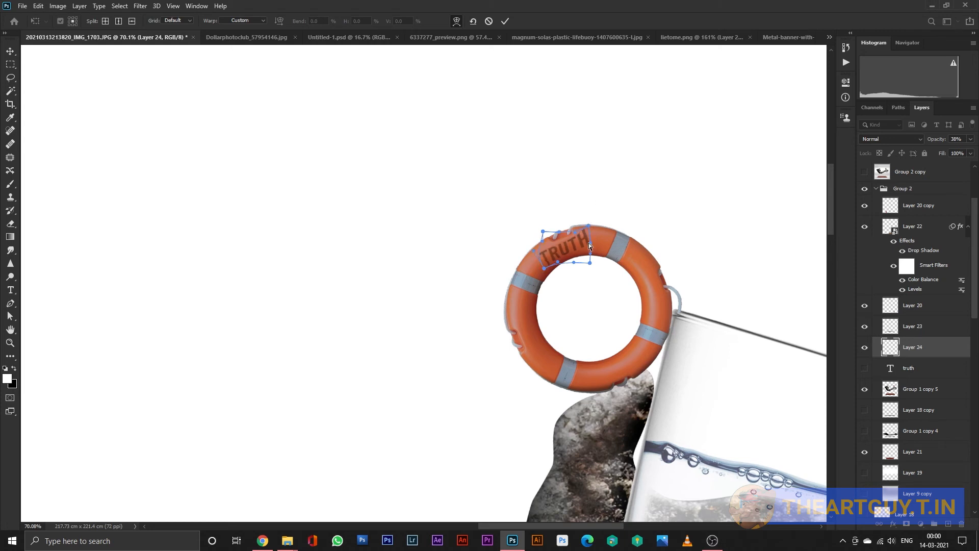
pyautogui.moveTo(588, 229); pyautogui.dragTo(565, 249)
pyautogui.press('Return')
# Raise the opacity of the TRUTH lettering on Layer 24 to 73%.
pyautogui.scroll(-6, 673, 135)
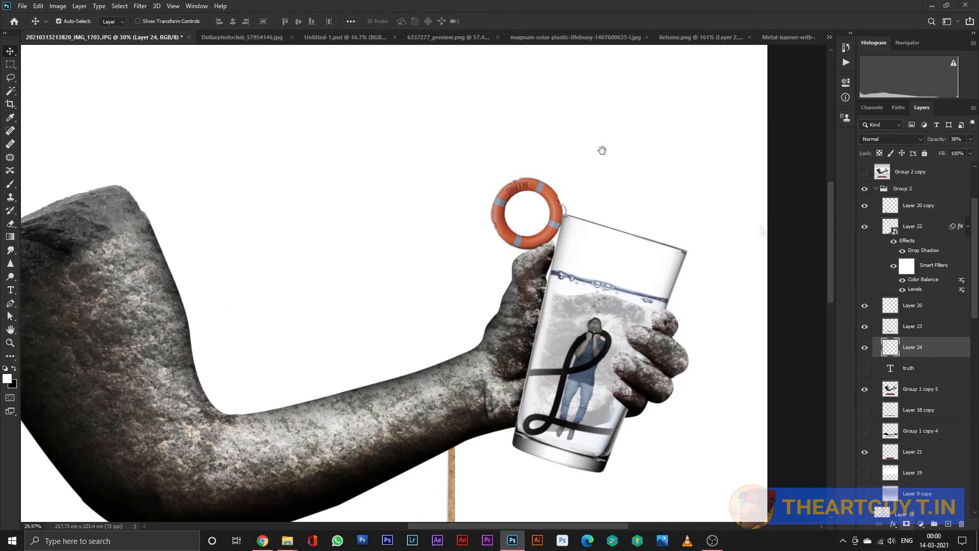
pyautogui.scroll(-1, 602, 154)
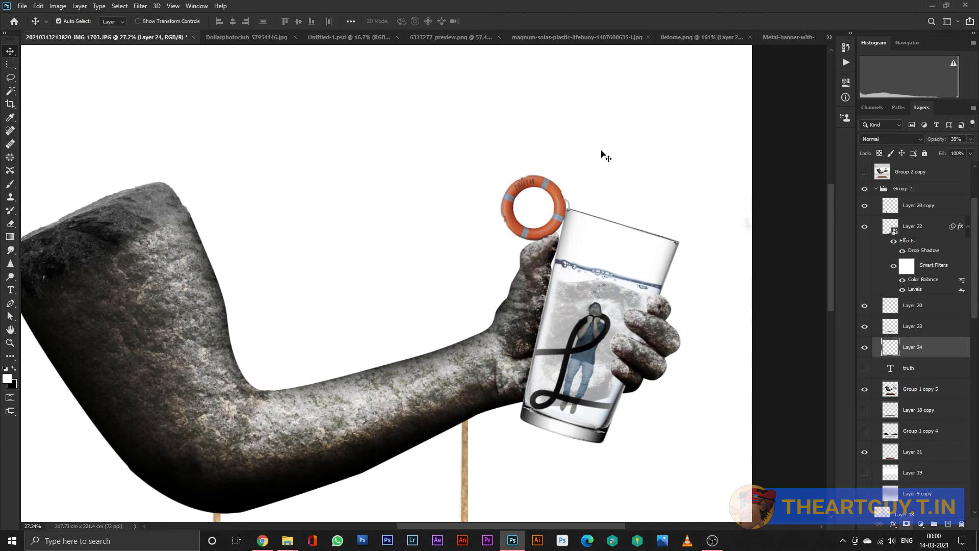
pyautogui.scroll(-2, 602, 154)
pyautogui.scroll(-1, 604, 155)
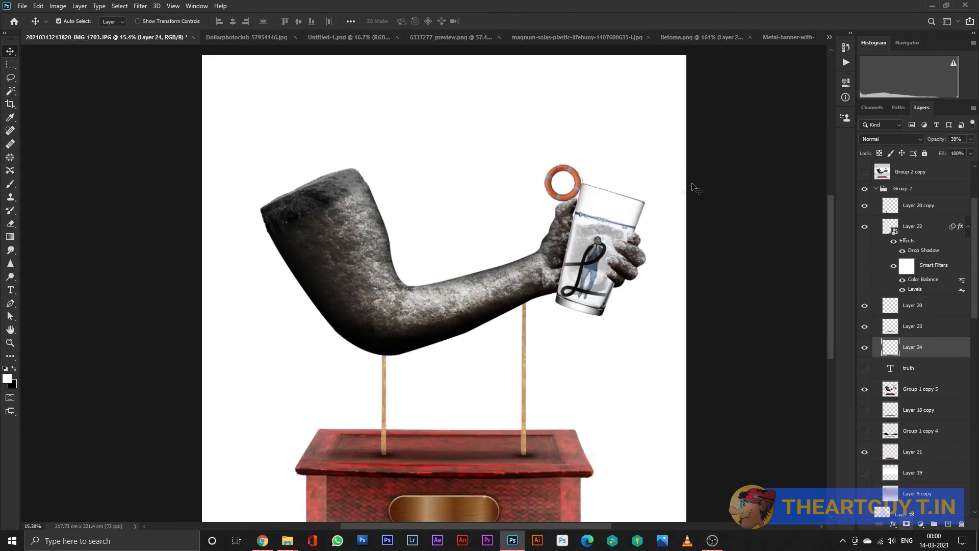
pyautogui.scroll(1, 668, 166)
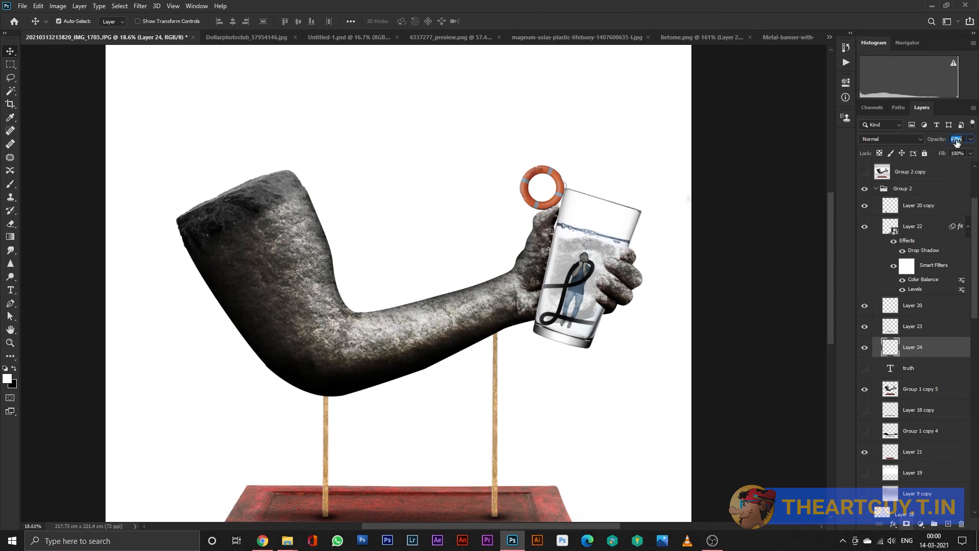
pyautogui.scroll(-2, 758, 203)
pyautogui.scroll(1, 757, 203)
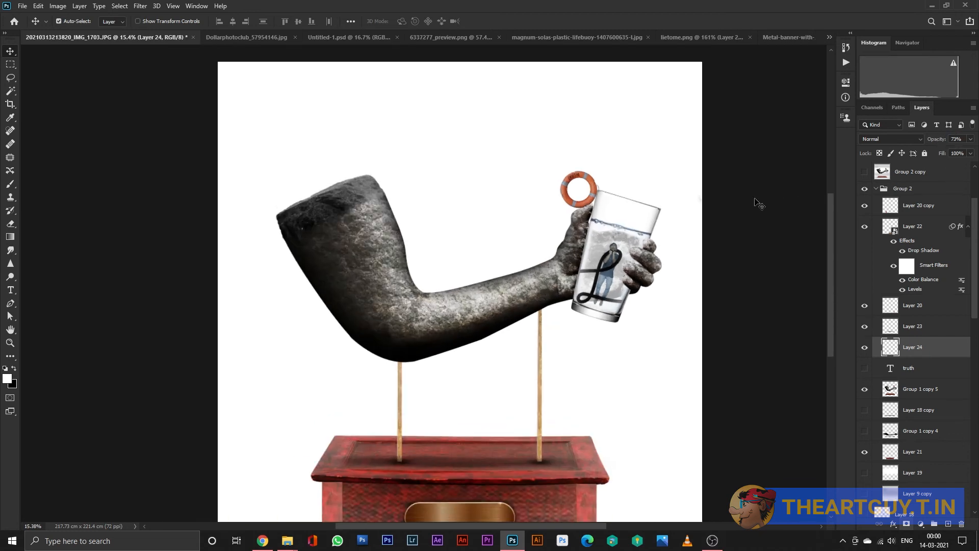
pyautogui.scroll(-2, 758, 203)
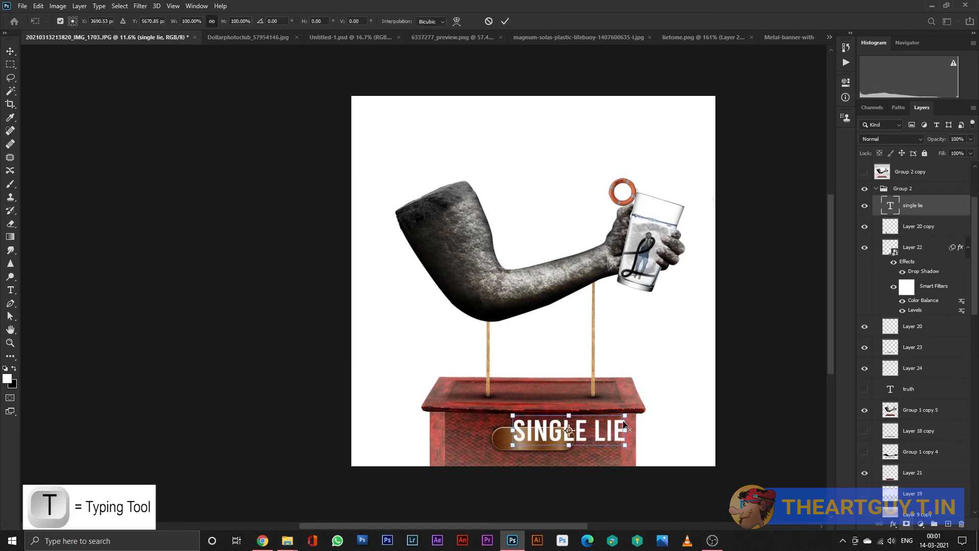
# Add the white text "single lie", scale it to 43.74%, and place it on the cabinet's brass plate.
pyautogui.hotkey('ctrl', 't')
pyautogui.moveTo(626, 428); pyautogui.dragTo(549, 440)
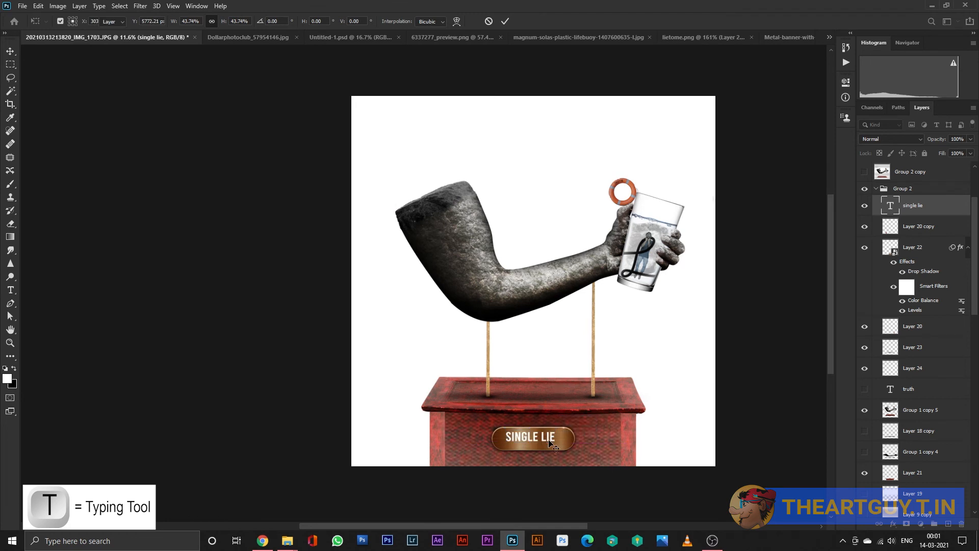
pyautogui.press('Return')
# Duplicate the "single lie" text just below itself and change the copy to read "close truth".
pyautogui.scroll(3, 549, 440)
pyautogui.moveTo(492, 341); pyautogui.dragTo(418, 367)
pyautogui.write('tclose trust')
pyautogui.moveTo(517, 357); pyautogui.dragTo(509, 355)
pyautogui.scroll(-2, 510, 355)
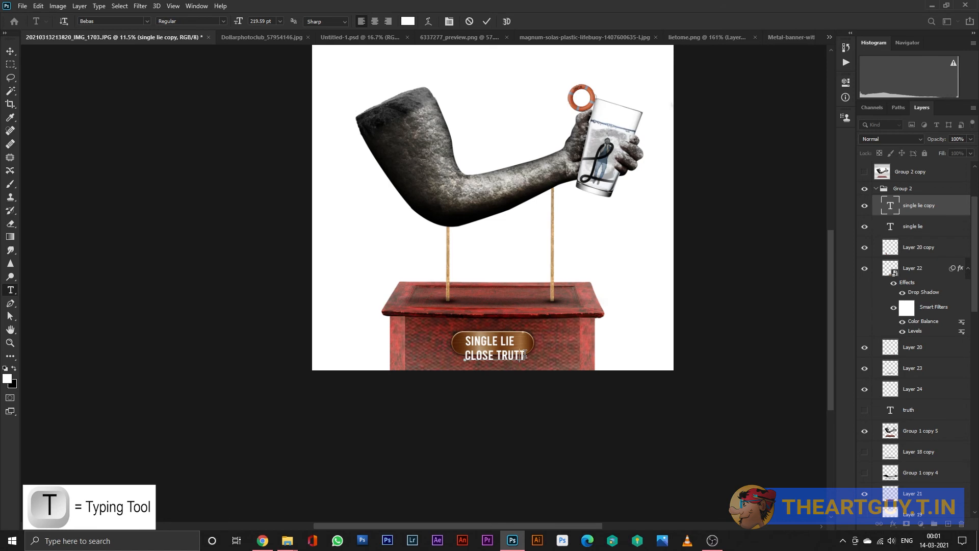
# Scale the CLOSE TRUTH line down so it fits on the brass plate beneath SINGLE LIE.
pyautogui.click(9, 51)
pyautogui.hotkey('ctrl', 't')
pyautogui.scroll(2, 421, 315)
pyautogui.moveTo(588, 389); pyautogui.dragTo(553, 377)
# Reposition both text lines together on the brass plate and align their horizontal centres.
pyautogui.keyDown('ctrl'); pyautogui.click(919, 224); pyautogui.keyUp('ctrl')
pyautogui.hotkey('ctrl', 't')
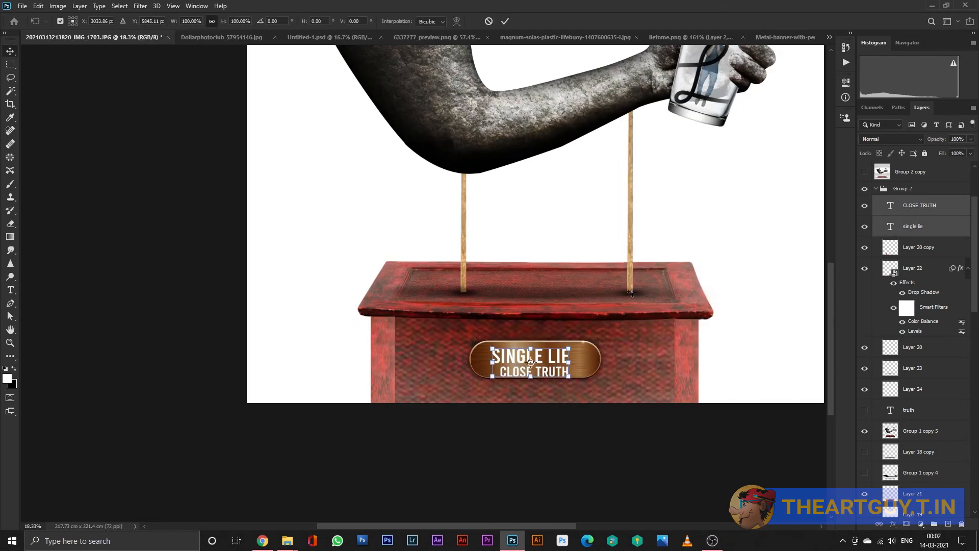
pyautogui.moveTo(532, 368); pyautogui.dragTo(531, 366)
pyautogui.press('Return')
pyautogui.click(233, 22)
pyautogui.scroll(-3, 497, 303)
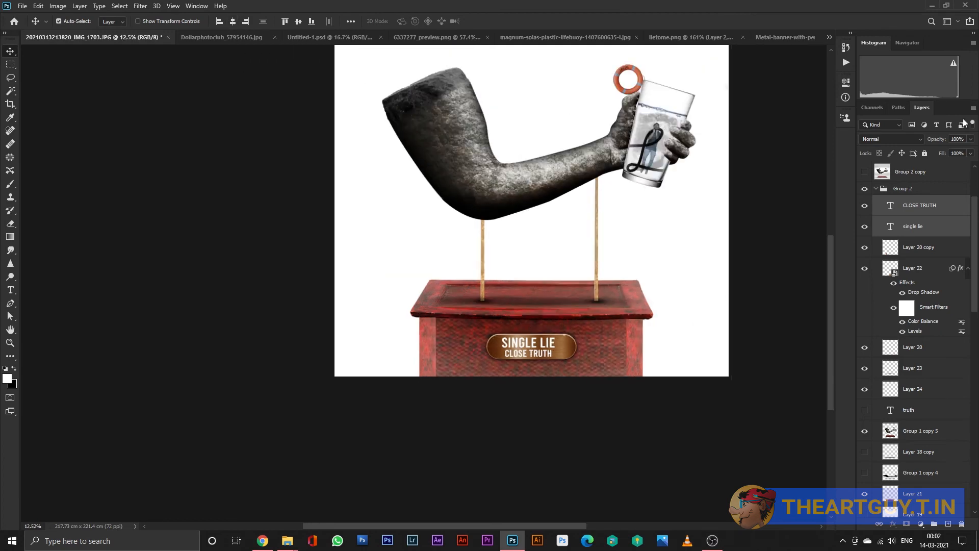
# Lower both plate text layers to 57% opacity and change their colour to black (000000).
pyautogui.moveTo(942, 140); pyautogui.dragTo(917, 146)
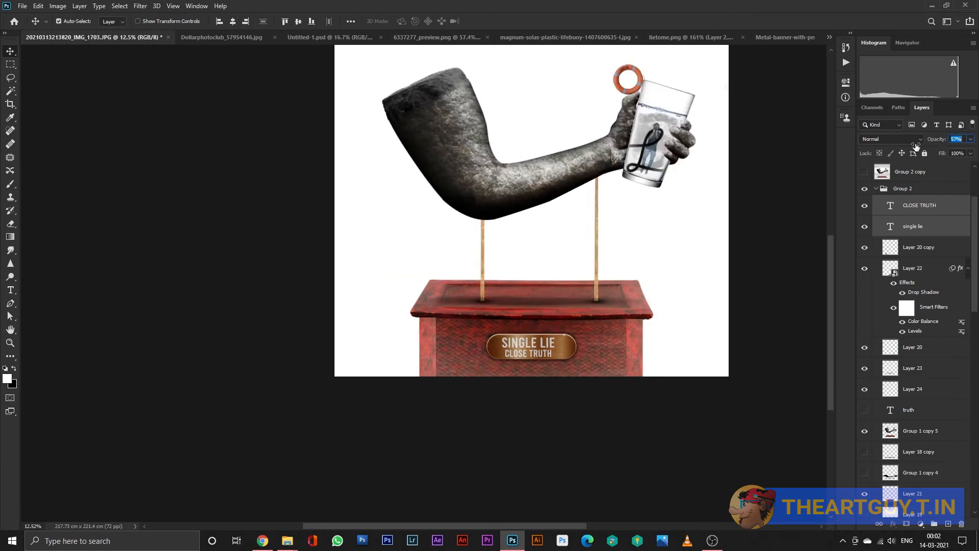
pyautogui.press('t')
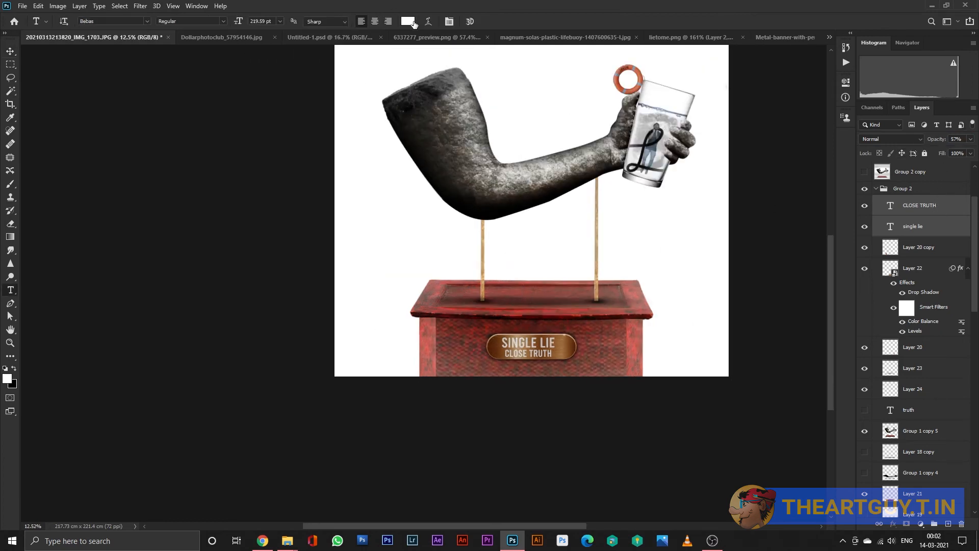
pyautogui.click(413, 23)
pyautogui.write('000000')
pyautogui.press('Return')
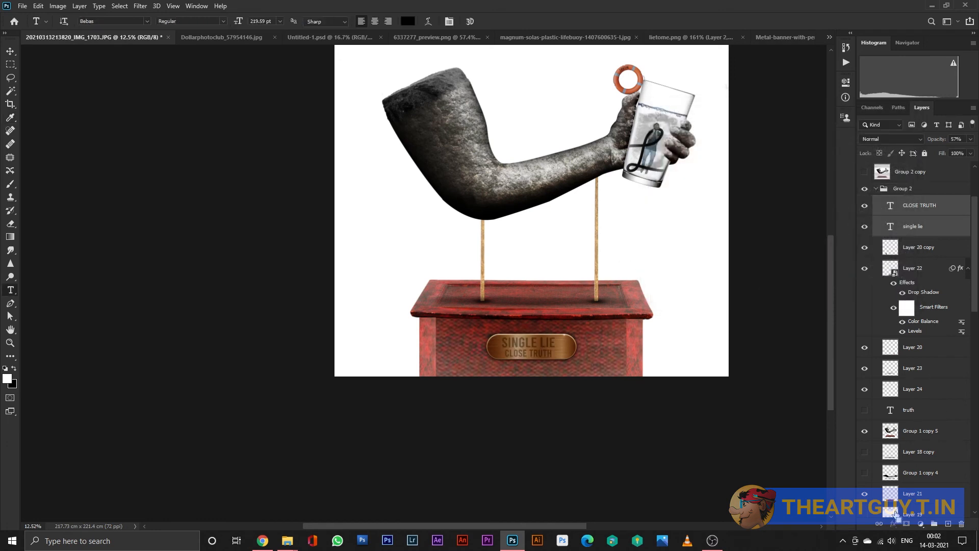
# Group the two plate text layers, duplicate the group, and merge the duplicate into a single layer.
pyautogui.hotkey('ctrl', 'g')
pyautogui.hotkey('ctrl', 'j')
pyautogui.hotkey('ctrl', 'e')
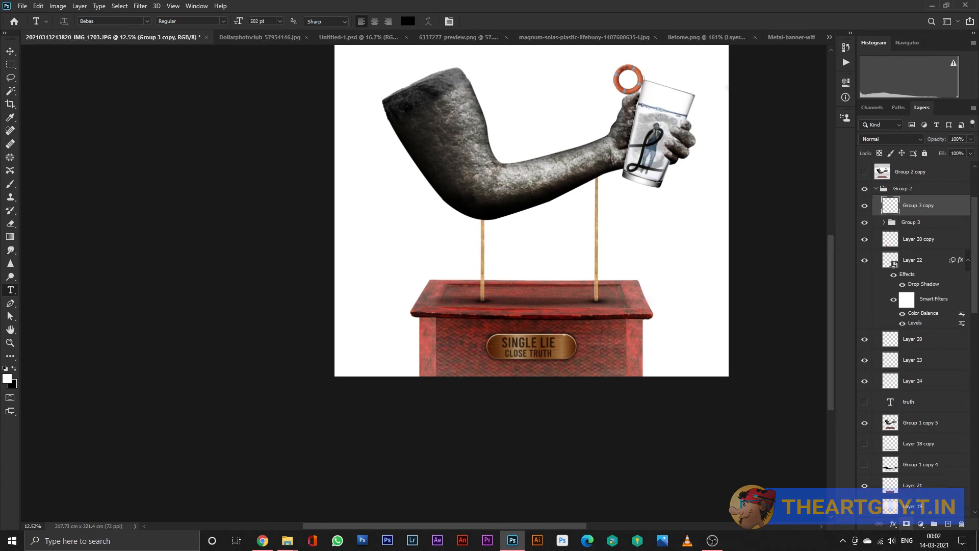
# Add a Drop Shadow to the merged plate lettering with 28% opacity and white (ffffff) as its colour.
pyautogui.click(894, 524)
pyautogui.click(902, 523)
pyautogui.moveTo(782, 336); pyautogui.dragTo(769, 346)
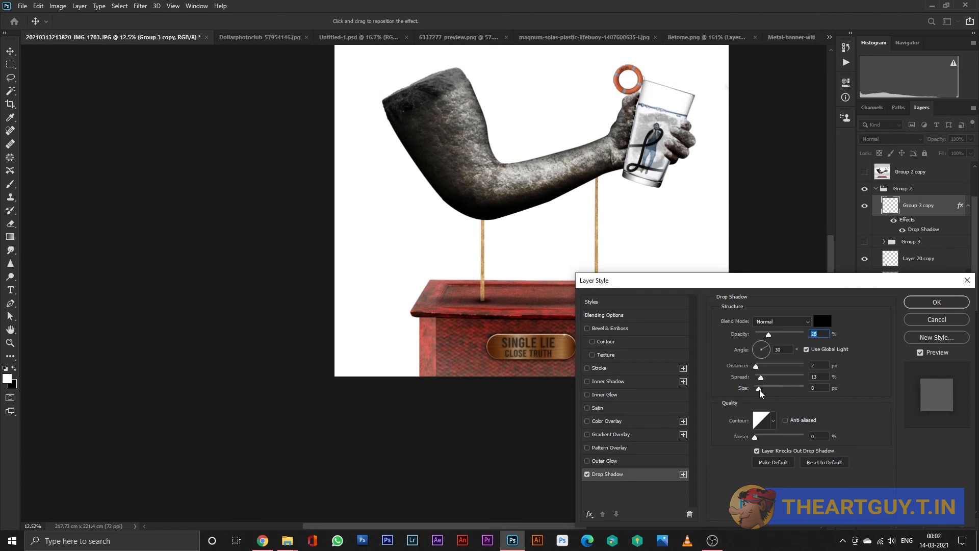
pyautogui.click(822, 321)
pyautogui.write('ffffff')
pyautogui.press('Return')
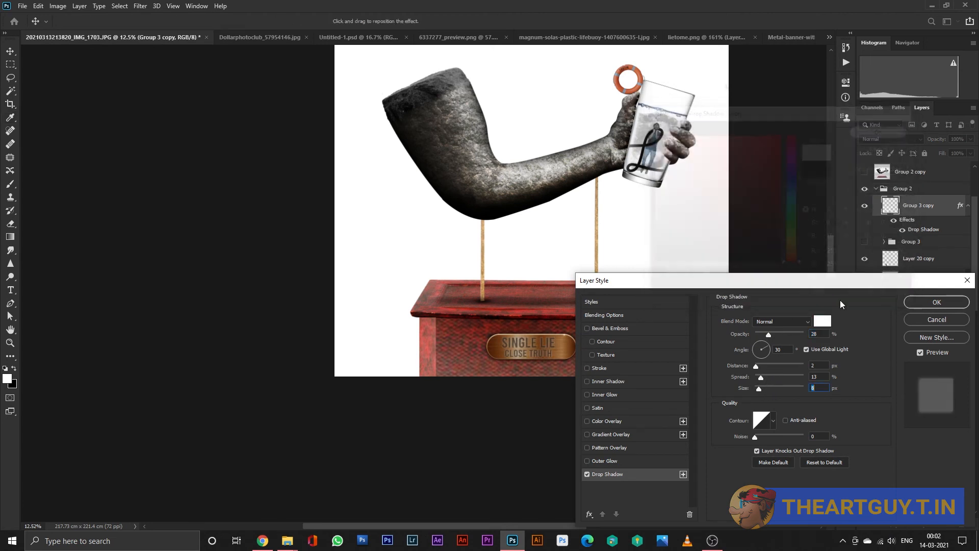
# Set the lettering's drop shadow distance to 0 px and size to 54 px, adjust its spread, and apply the style.
pyautogui.moveTo(760, 380)
pyautogui.mouseDown()
pyautogui.moveTo(761, 364)
pyautogui.moveTo(751, 366)
pyautogui.mouseUp()
pyautogui.click(769, 387)
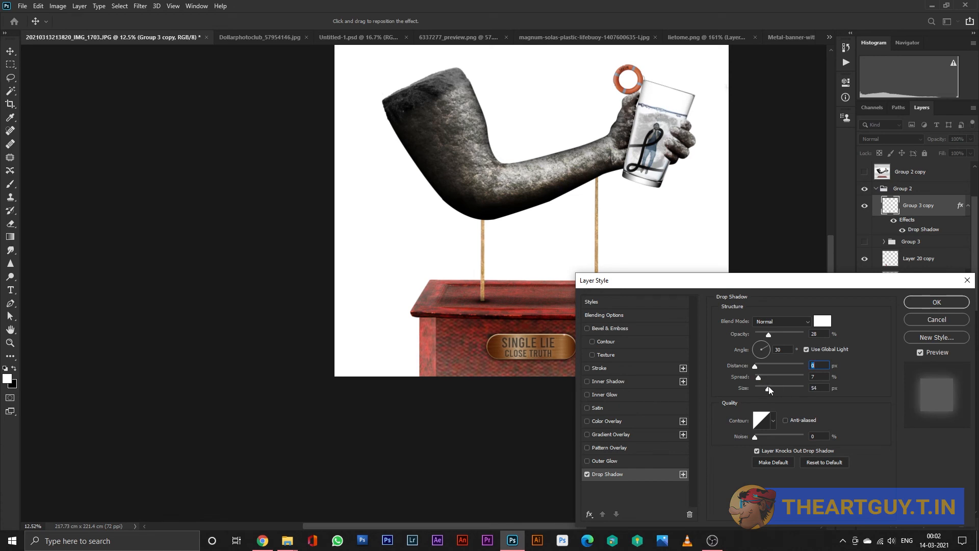
pyautogui.click(764, 376)
pyautogui.press('Return')
pyautogui.scroll(-3, 644, 330)
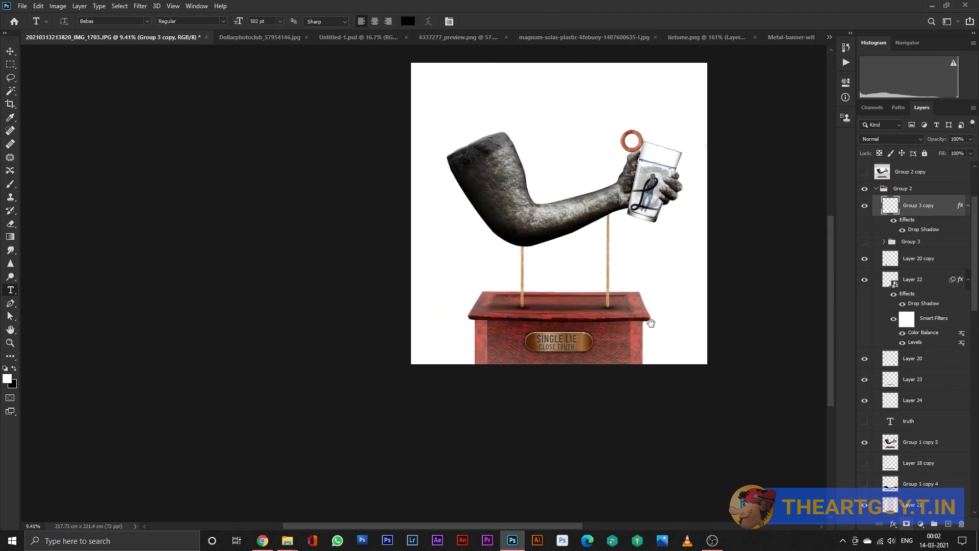
# Group all the visible artwork layers and make a merged duplicate of that group.
pyautogui.moveTo(653, 325); pyautogui.dragTo(537, 366)
pyautogui.scroll(-1, 663, 389)
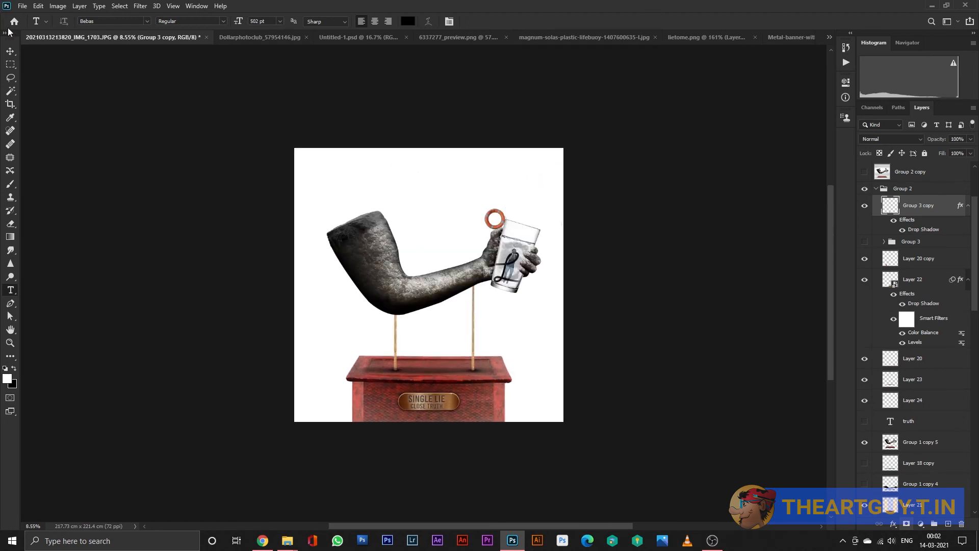
pyautogui.click(11, 53)
pyautogui.moveTo(283, 105); pyautogui.dragTo(632, 461)
pyautogui.hotkey('ctrl', 'g')
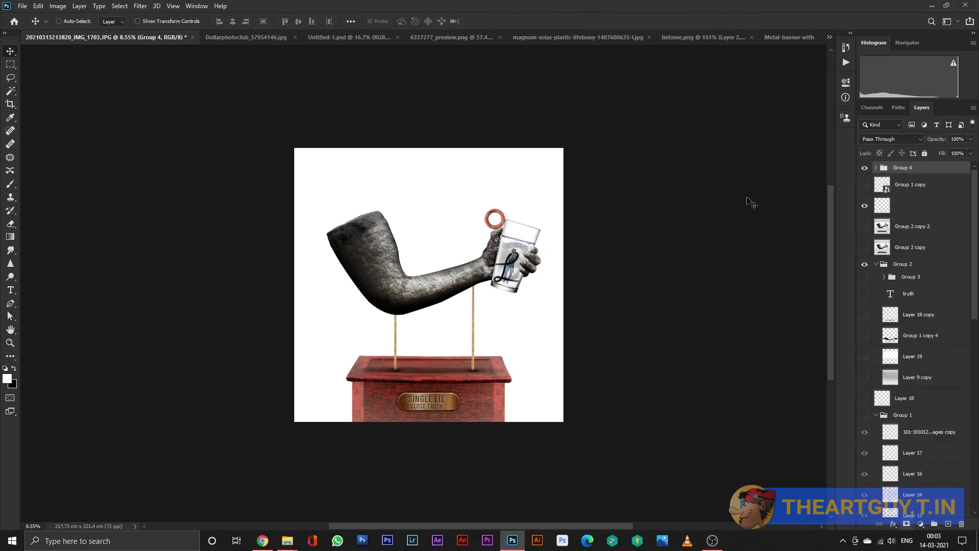
pyautogui.hotkey('ctrl', 'j')
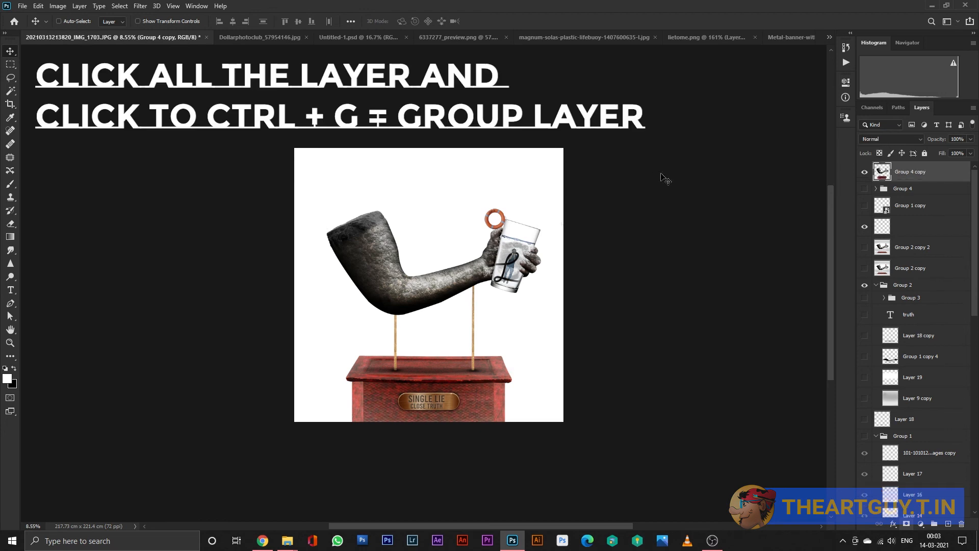
# Unlock and duplicate the white Layer 9 backdrop, and open the presets in the Camera Raw filter for Group 5 copy.
pyautogui.scroll(-10, 931, 408)
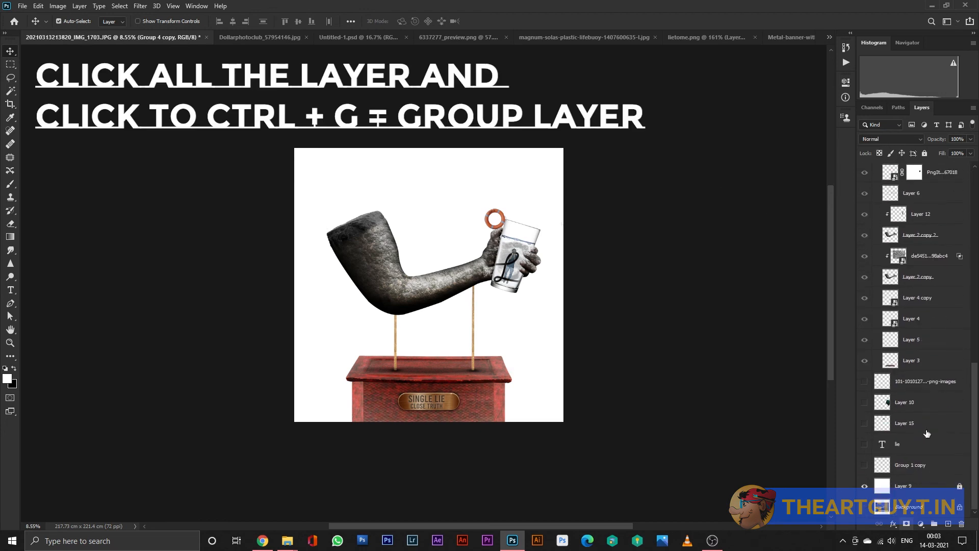
pyautogui.click(912, 488)
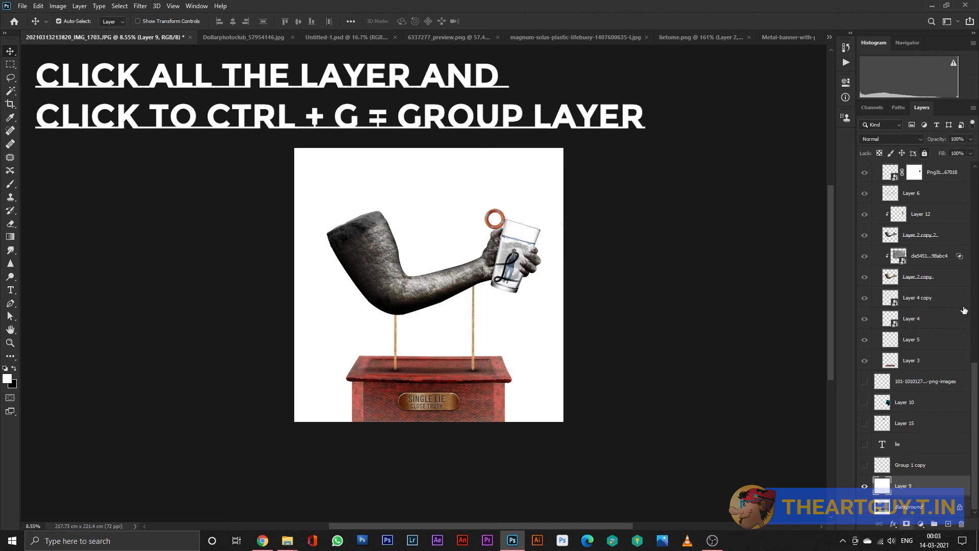
pyautogui.hotkey('ctrl', 'j')
pyautogui.scroll(10, 948, 273)
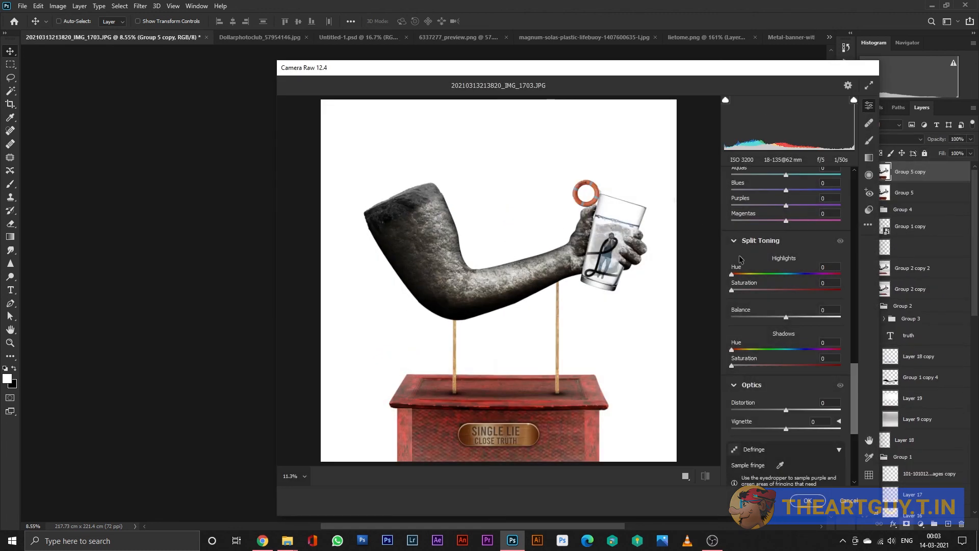
pyautogui.click(869, 209)
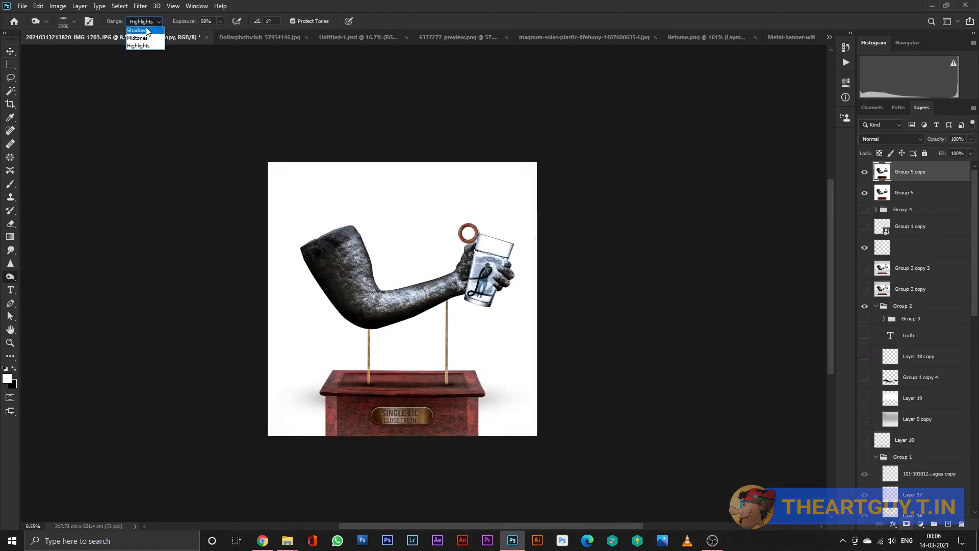
# Dodge the rock cap of the arm on Group 5 copy in the Shadows range at 21% exposure.
pyautogui.click(141, 30)
pyautogui.rightClick(13, 279)
pyautogui.click(12, 279)
pyautogui.rightClick(13, 280)
pyautogui.click(40, 278)
pyautogui.moveTo(353, 241)
pyautogui.mouseDown()
pyautogui.moveTo(323, 254)
pyautogui.moveTo(355, 246)
pyautogui.moveTo(342, 234)
pyautogui.moveTo(356, 243)
pyautogui.moveTo(341, 241)
pyautogui.moveTo(346, 264)
pyautogui.moveTo(400, 261)
pyautogui.moveTo(394, 238)
pyautogui.moveTo(357, 248)
pyautogui.moveTo(325, 223)
pyautogui.moveTo(336, 252)
pyautogui.moveTo(328, 228)
pyautogui.moveTo(347, 257)
pyautogui.moveTo(325, 228)
pyautogui.moveTo(353, 249)
pyautogui.moveTo(344, 237)
pyautogui.moveTo(315, 240)
pyautogui.moveTo(351, 262)
pyautogui.mouseUp()
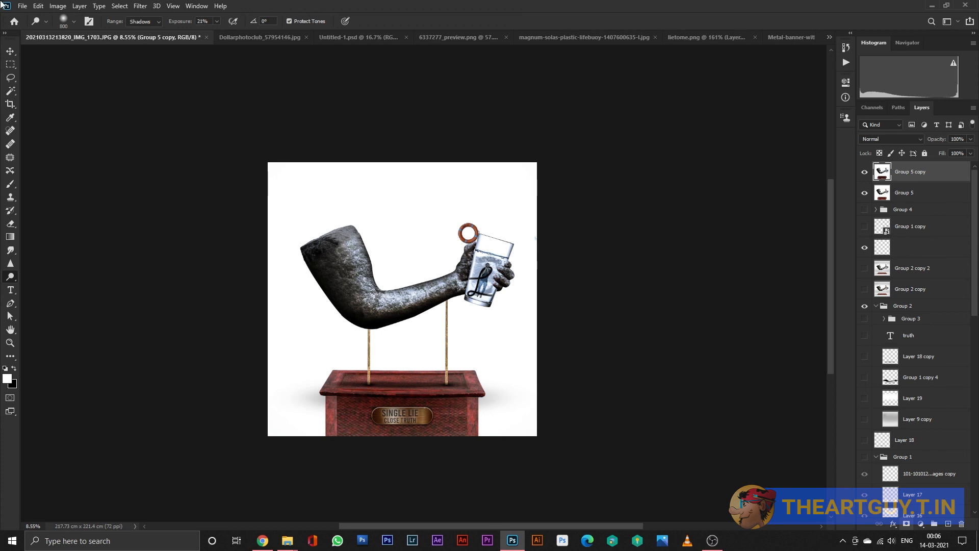
# Deselect all layers and activate the Type tool for text above the stone arm.
pyautogui.click(11, 52)
pyautogui.click(575, 213)
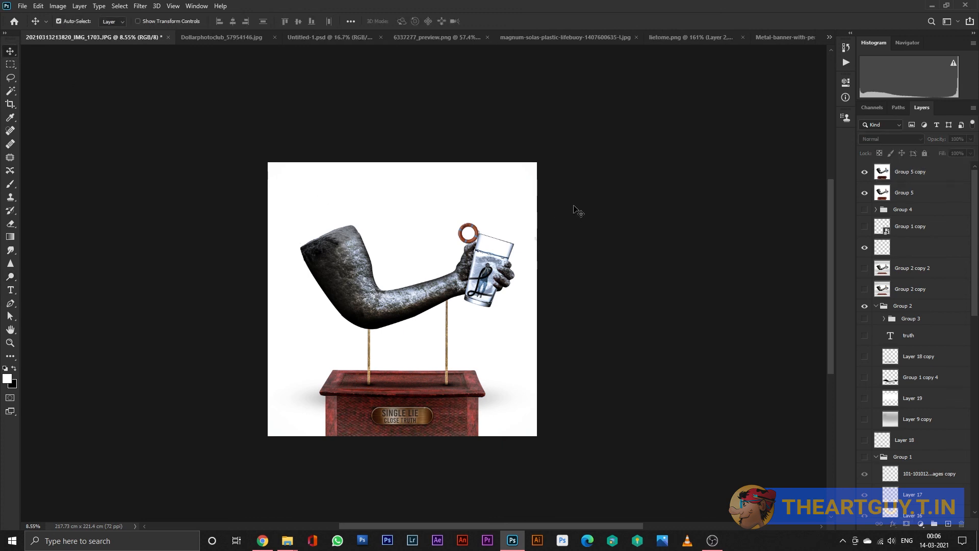
pyautogui.press('t')
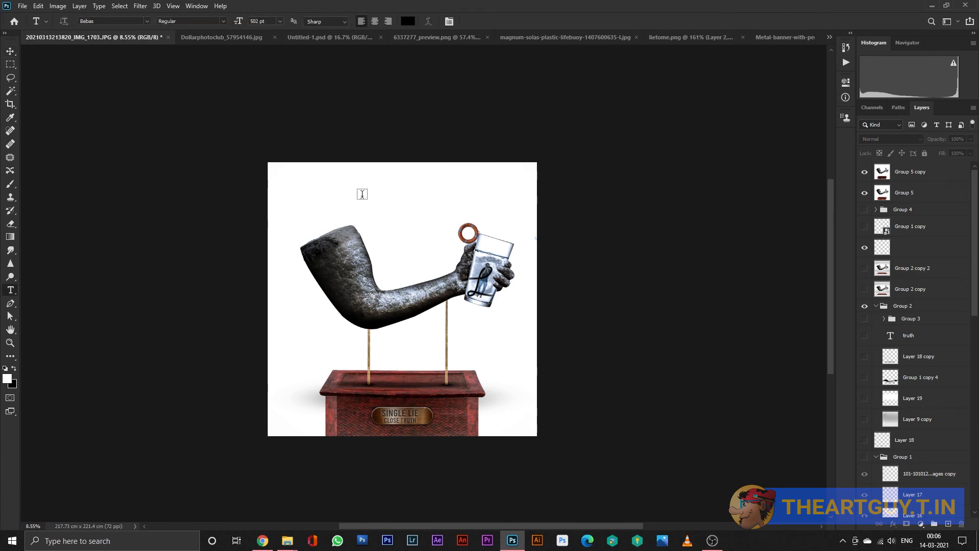